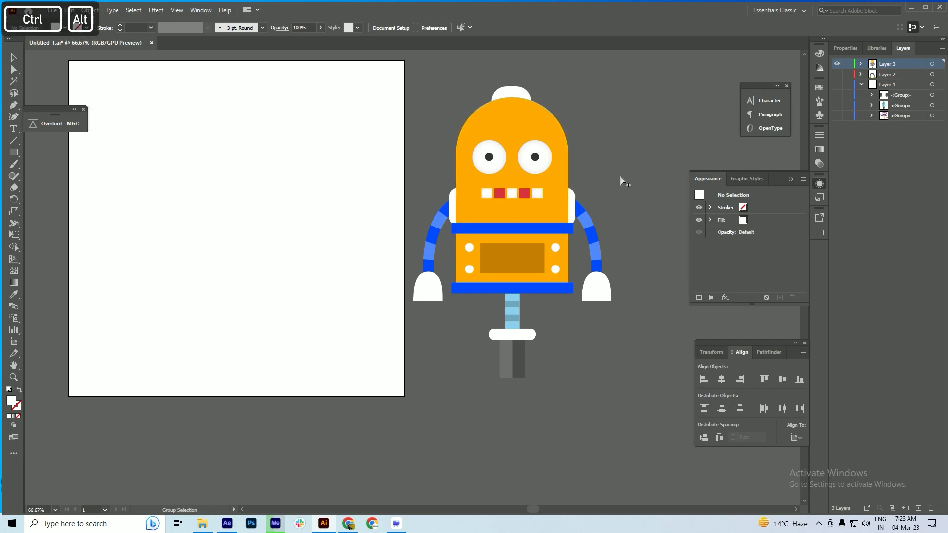
{"action": "scroll", "coordinate": [621, 181], "scroll_direction": "up", "scroll_amount": 1}
{"action": "left_click_drag", "start_coordinate": [476, 228], "coordinate": [457, 243]}
{"action": "key", "text": "space"}
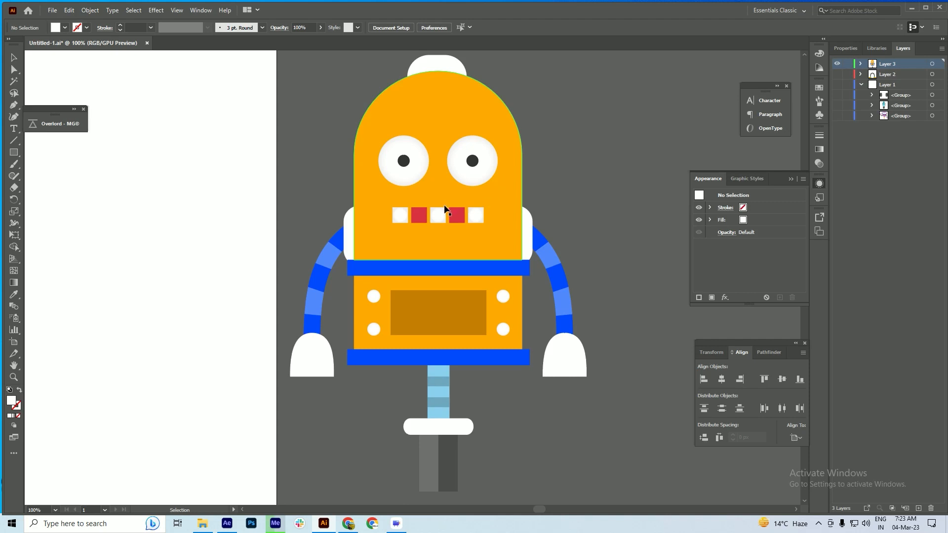
{"action": "key", "text": "space"}
{"action": "mouse_move", "coordinate": [425, 240]}
{"action": "left_mouse_down"}
{"action": "mouse_move", "coordinate": [447, 239]}
{"action": "mouse_move", "coordinate": [440, 243]}
{"action": "left_mouse_up"}
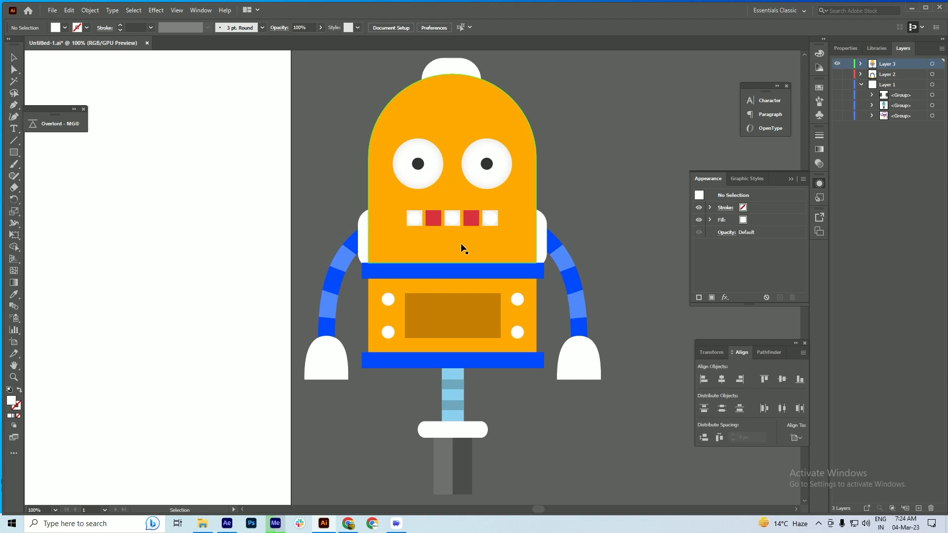
{"action": "left_click_drag", "start_coordinate": [491, 340], "coordinate": [478, 327]}
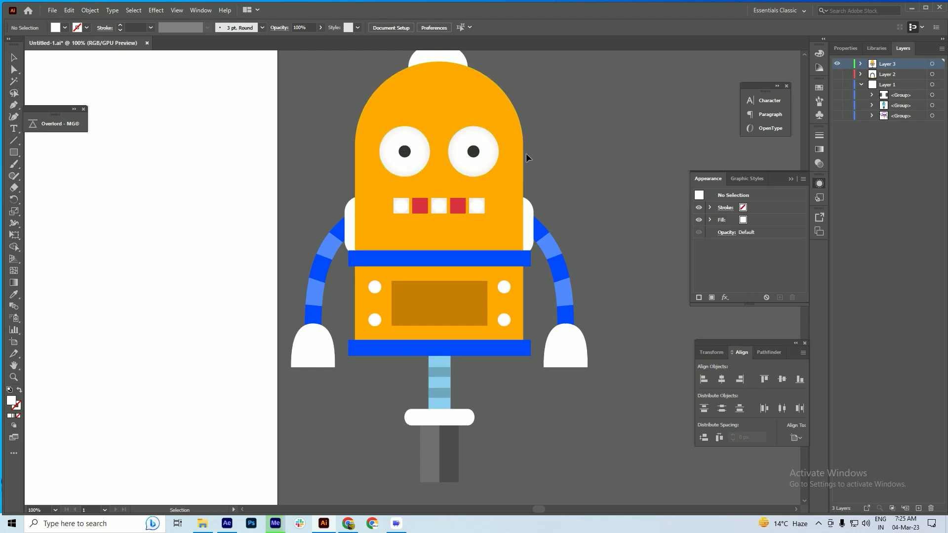
Select the eyes group inside the robot artwork and try to push it to After Effects with Overlord
{"action": "scroll", "coordinate": [415, 153], "scroll_direction": "up", "scroll_amount": 2}
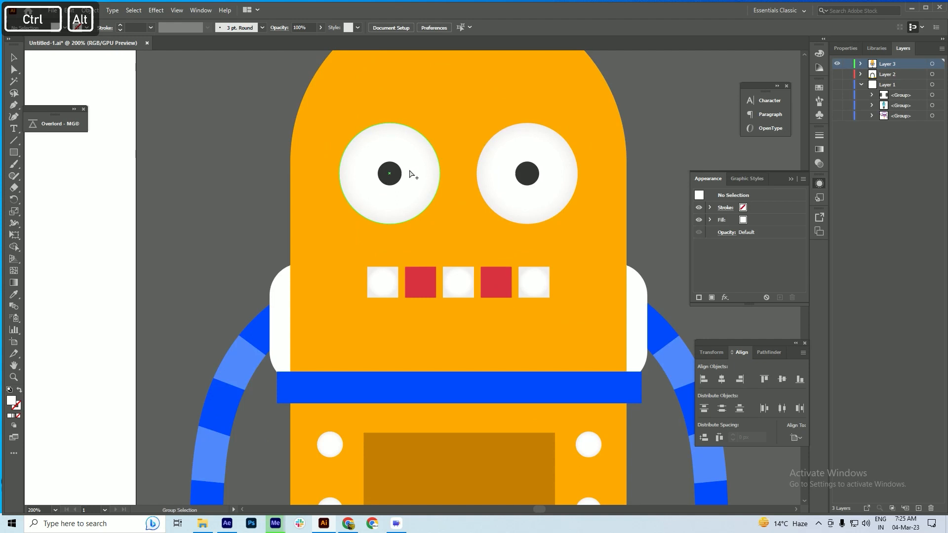
{"action": "scroll", "coordinate": [413, 173], "scroll_direction": "down", "scroll_amount": 1}
{"action": "double_click", "coordinate": [401, 192]}
{"action": "double_click", "coordinate": [401, 193]}
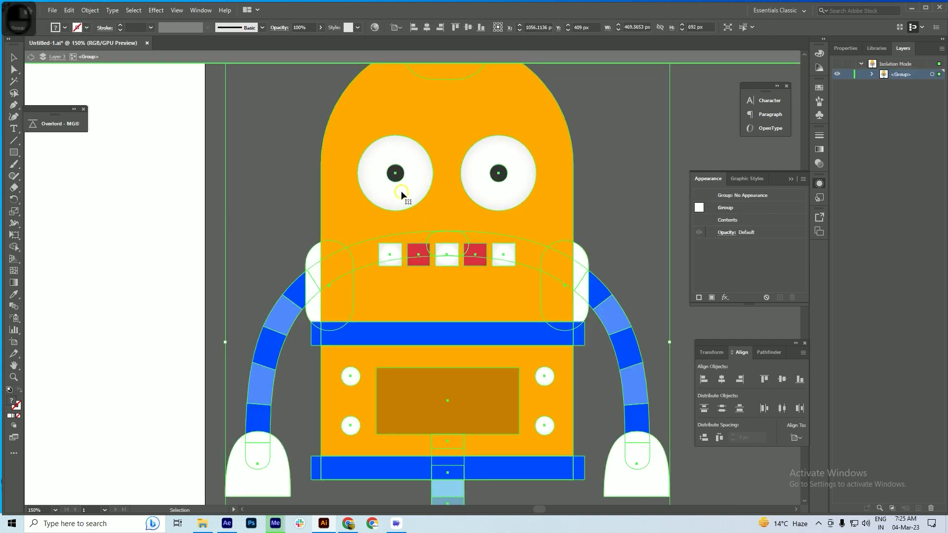
{"action": "left_click", "coordinate": [401, 192]}
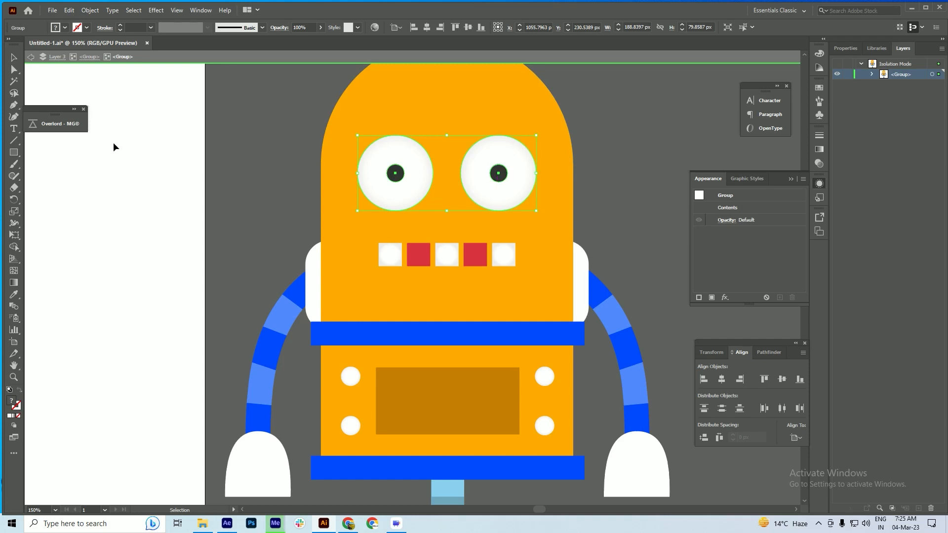
{"action": "left_click", "coordinate": [54, 124]}
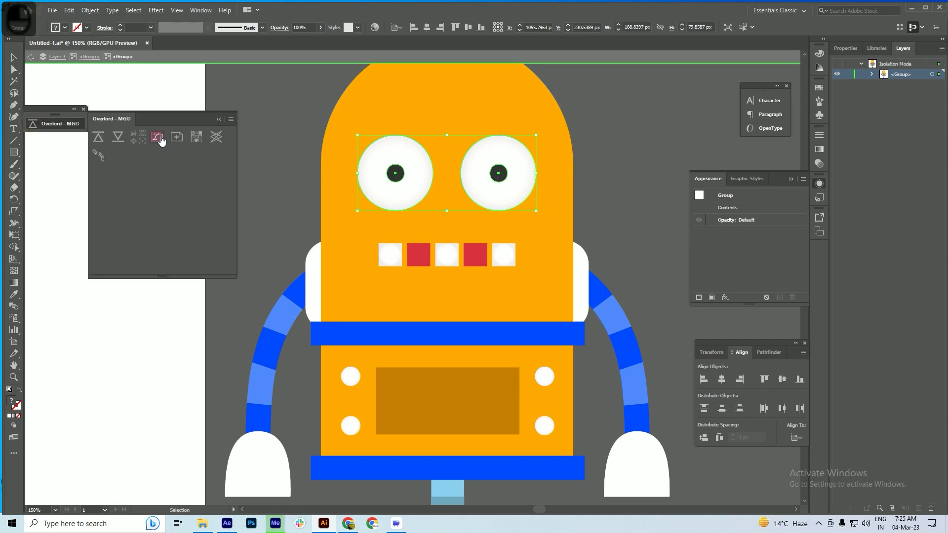
{"action": "left_click", "coordinate": [98, 143]}
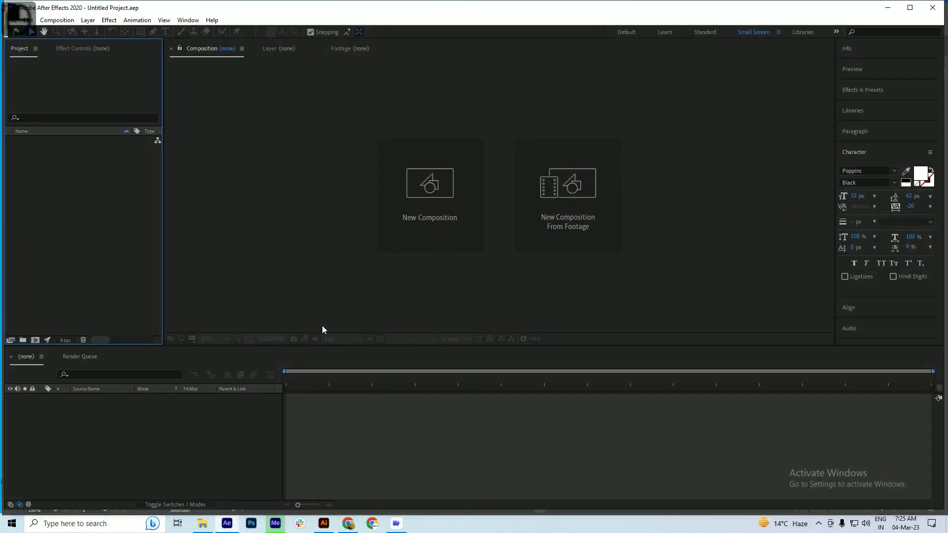
Create a composition named "main" with a width and height of 800 px
{"action": "left_click", "coordinate": [35, 340]}
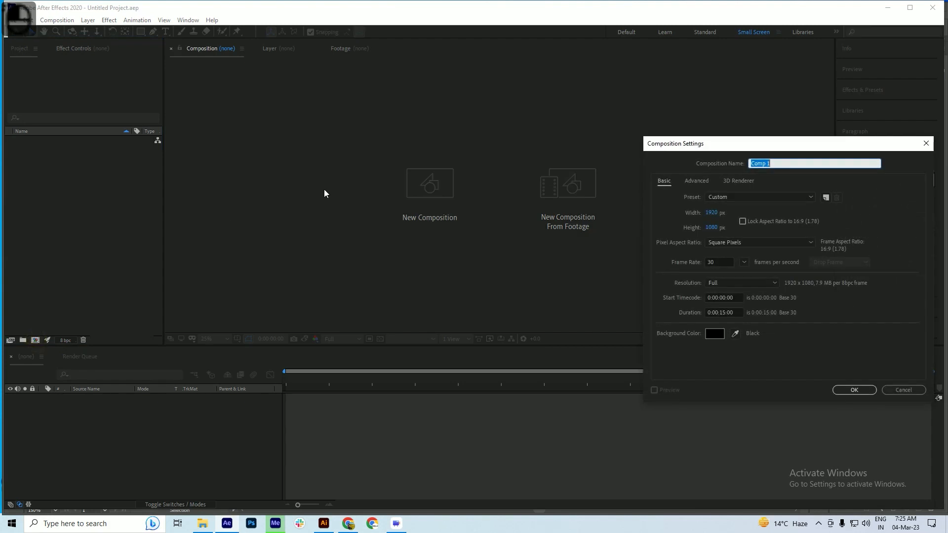
{"action": "type", "text": "main"}
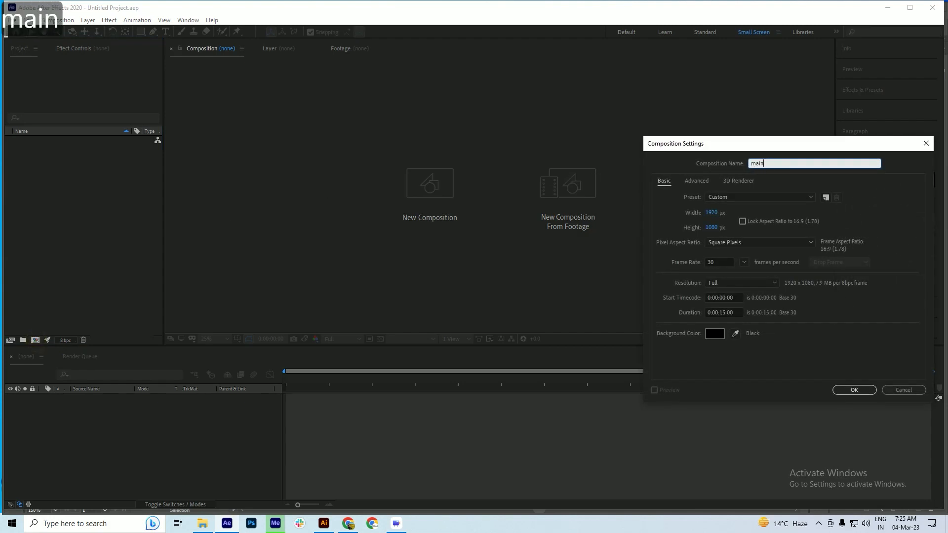
{"action": "key", "text": "Tab"}
{"action": "key", "text": "Tab"}
{"action": "key", "text": "Tab"}
{"action": "type", "text": "800"}
{"action": "key", "text": "Tab"}
{"action": "type", "text": "800"}
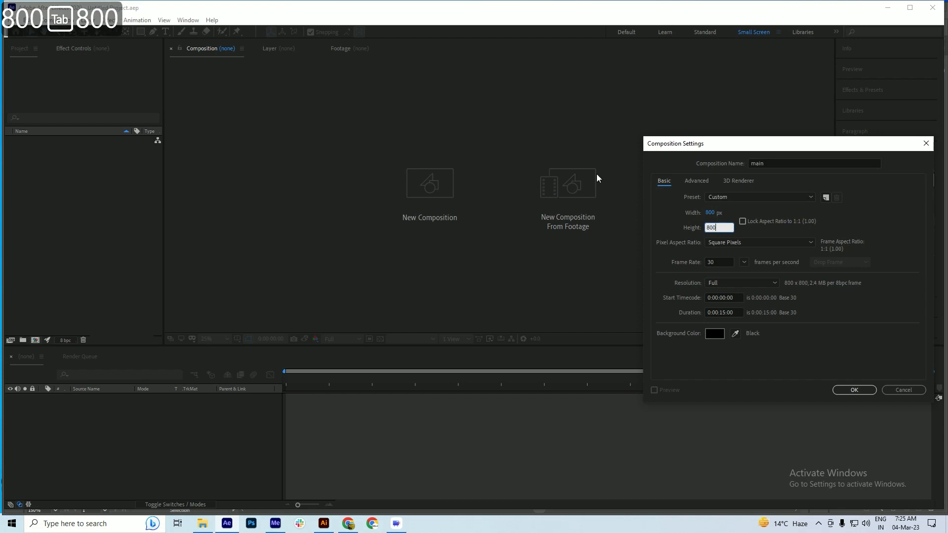
{"action": "key", "text": "Return"}
Switch to Illustrator, push the eyes group to After Effects with Overlord, and delete the transferred layer from the main composition
{"action": "key", "text": "alt+Tab"}
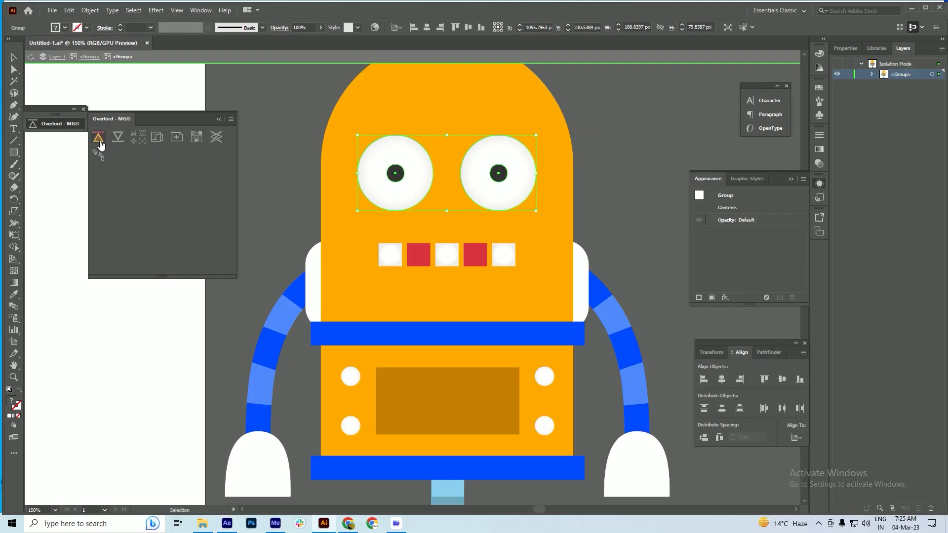
{"action": "left_click", "coordinate": [98, 140]}
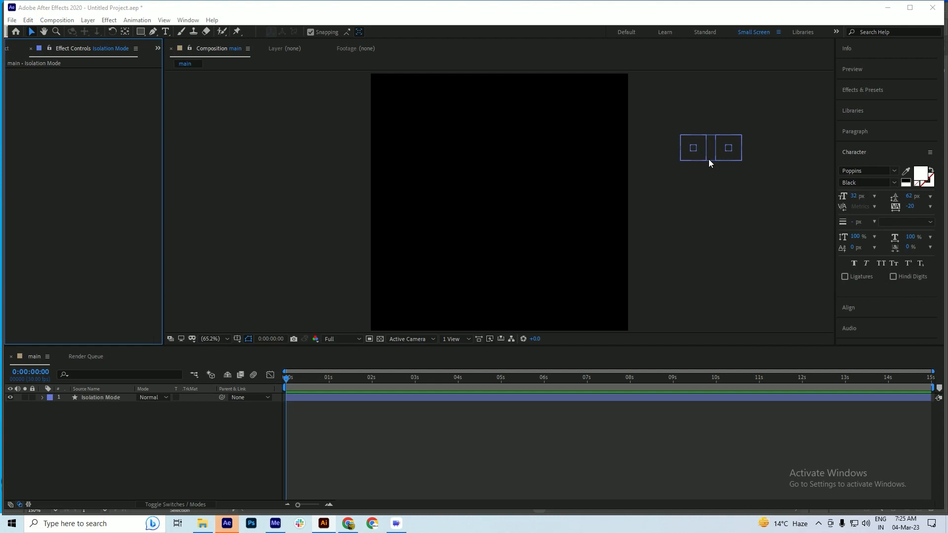
{"action": "left_click", "coordinate": [93, 399]}
{"action": "key", "text": "Delete"}
Switch to Illustrator and center the whole robot group horizontally and vertically on the artboard
{"action": "key", "text": "alt+Tab"}
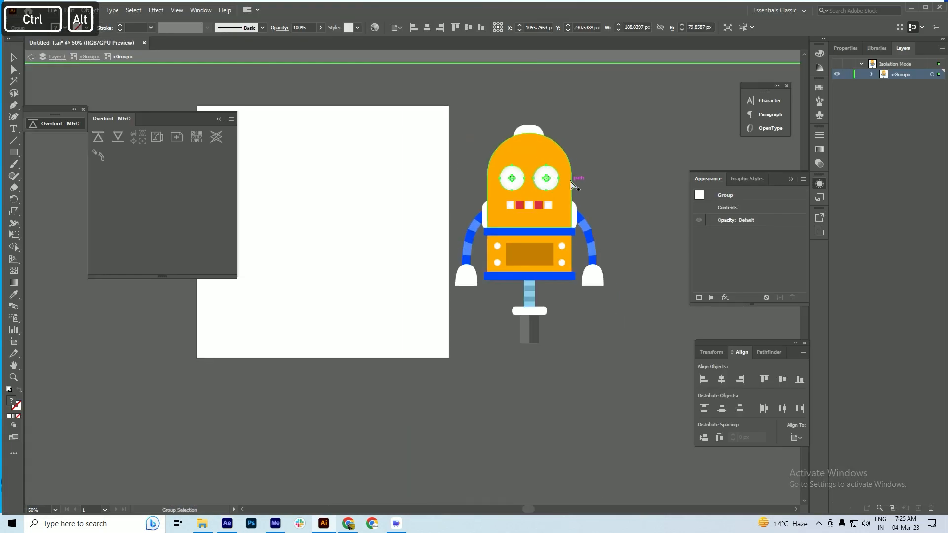
{"action": "left_click_drag", "start_coordinate": [334, 243], "coordinate": [381, 246]}
{"action": "left_click_drag", "start_coordinate": [590, 235], "coordinate": [384, 243]}
{"action": "key", "text": "ctrl+z"}
{"action": "double_click", "coordinate": [684, 154]}
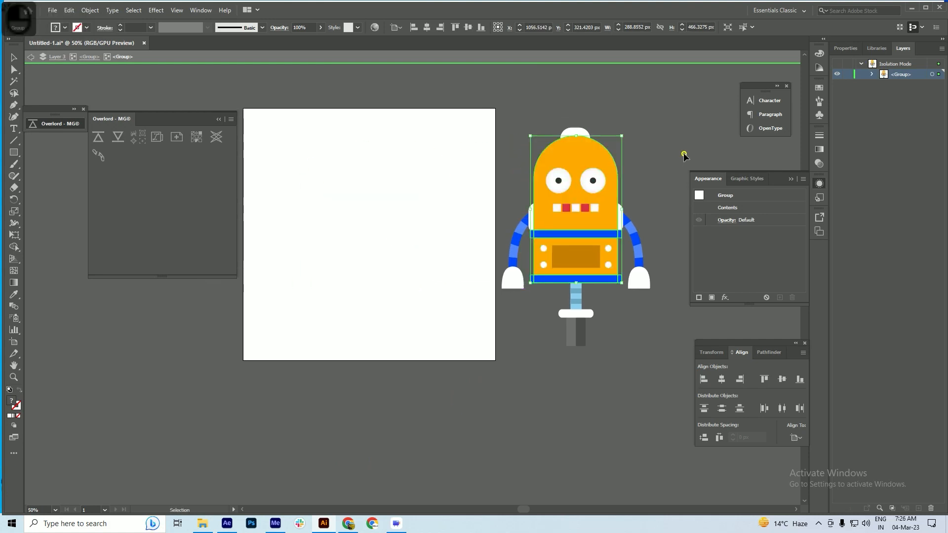
{"action": "left_click", "coordinate": [603, 203]}
{"action": "left_click", "coordinate": [427, 27]}
{"action": "left_click", "coordinate": [467, 28]}
{"action": "scroll", "coordinate": [259, 207], "scroll_direction": "up", "scroll_amount": 1}
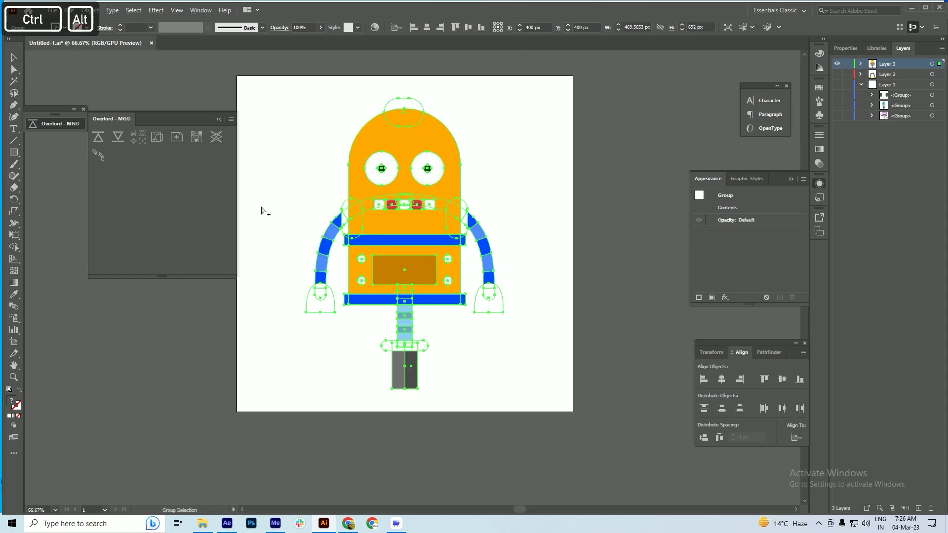
{"action": "left_click_drag", "start_coordinate": [298, 220], "coordinate": [309, 221]}
{"action": "key", "text": "space"}
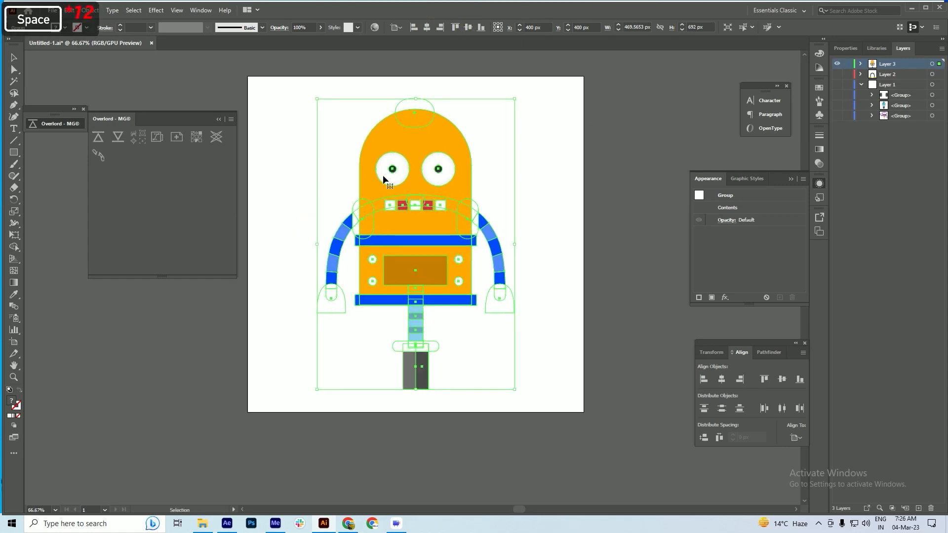
Isolate the eyes group within the robot and push it into the After Effects main composition with Overlord
{"action": "double_click", "coordinate": [383, 174]}
{"action": "left_click", "coordinate": [383, 174]}
{"action": "double_click", "coordinate": [383, 175]}
{"action": "left_click", "coordinate": [387, 176]}
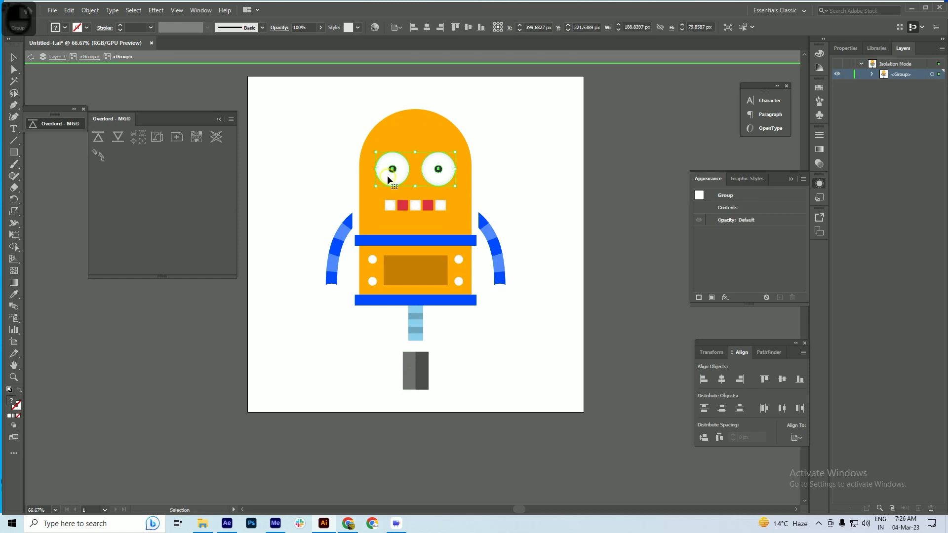
{"action": "left_click", "coordinate": [98, 142]}
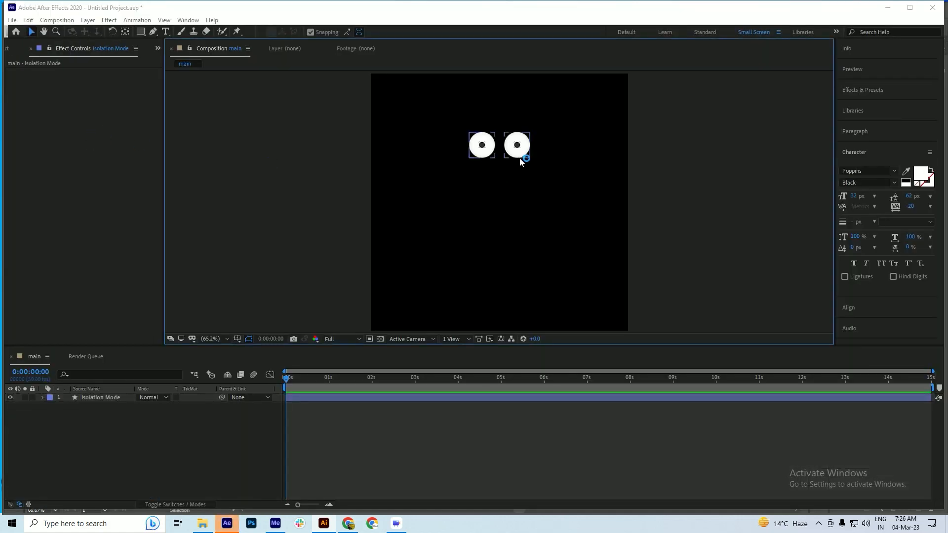
Center the anchor point of the eyes shape layer on its artwork
{"action": "left_click", "coordinate": [92, 398]}
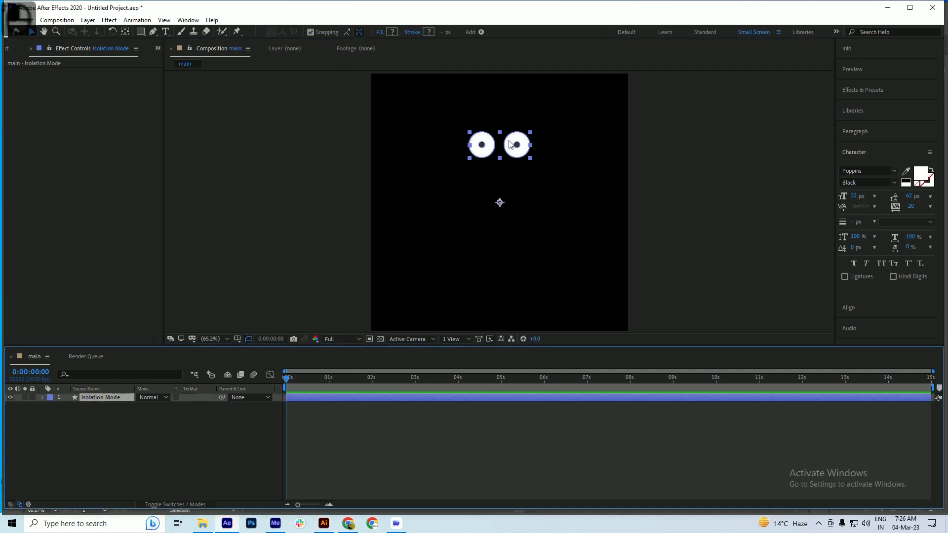
{"action": "key", "text": "y"}
{"action": "key", "text": "ctrl+alt+Home"}
{"action": "scroll", "coordinate": [509, 134], "scroll_direction": "up", "scroll_amount": 2}
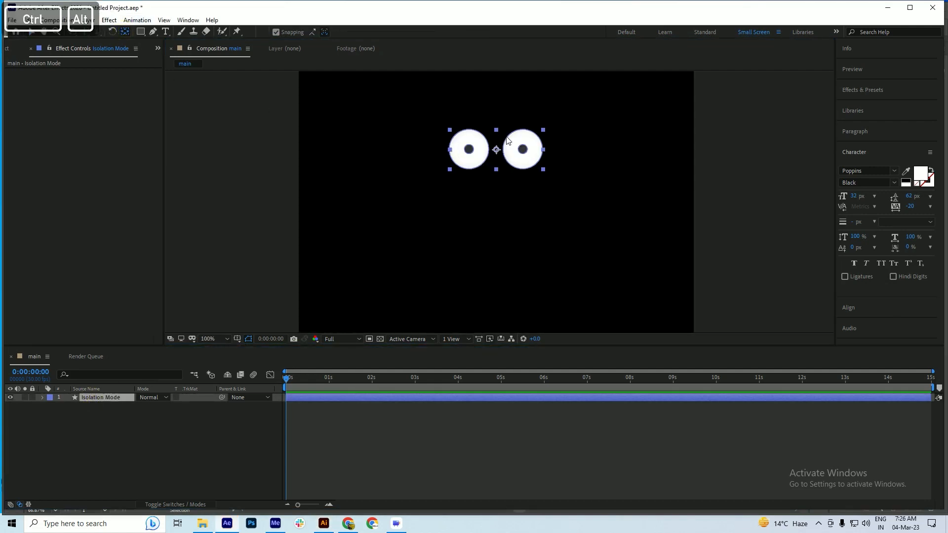
{"action": "scroll", "coordinate": [476, 134], "scroll_direction": "down", "scroll_amount": 2}
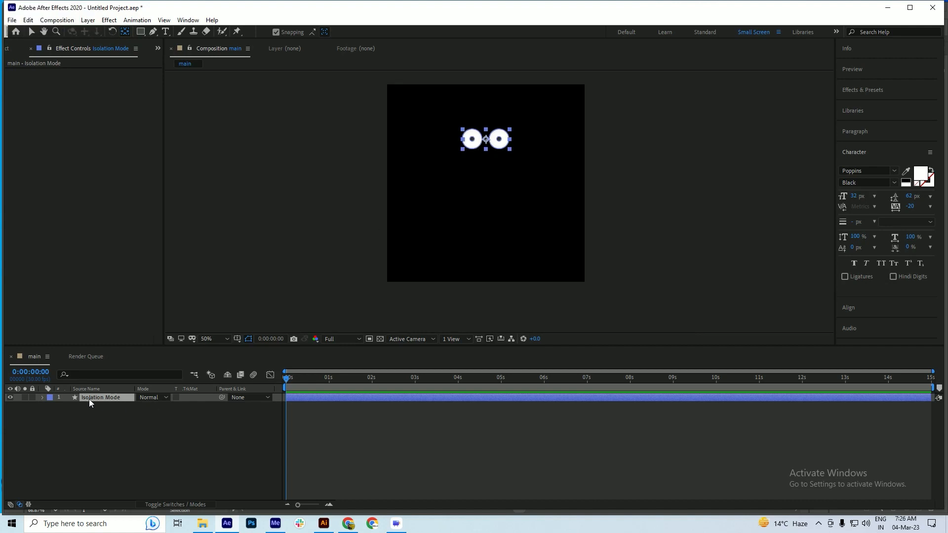
Switch back to Illustrator and delete the eyes group from the robot artwork
{"action": "key", "text": "alt+Tab"}
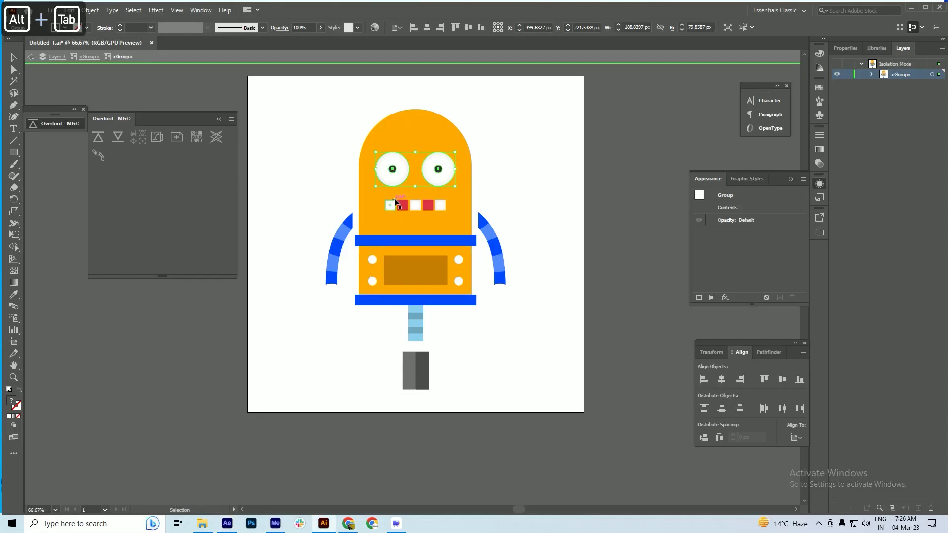
{"action": "key", "text": "Delete"}
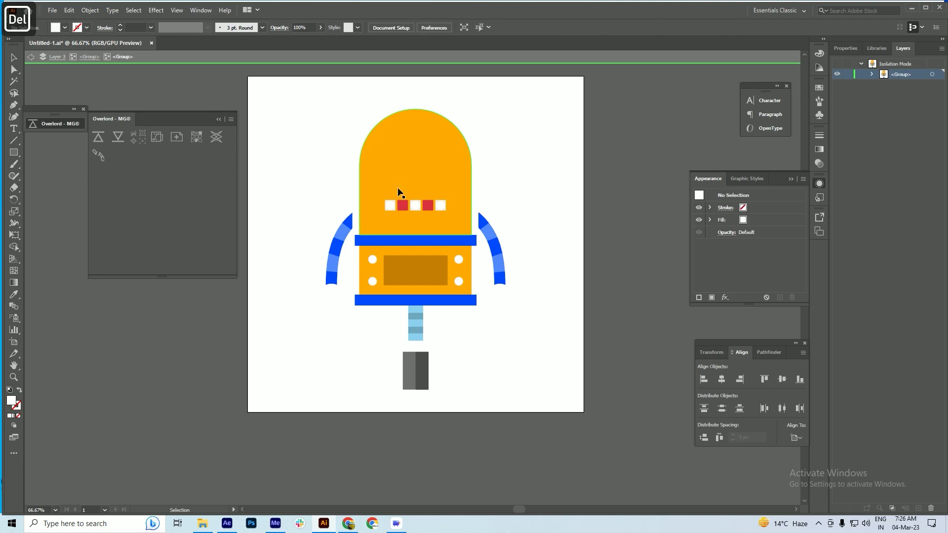
{"action": "left_click", "coordinate": [404, 184]}
{"action": "left_click_drag", "start_coordinate": [404, 182], "coordinate": [533, 189]}
{"action": "key", "text": "ctrl+z"}
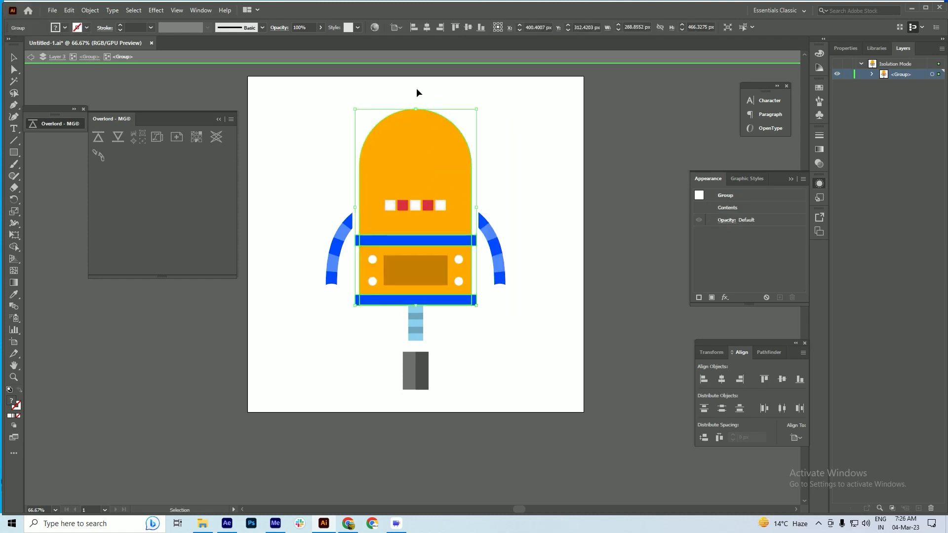
{"action": "left_click_drag", "start_coordinate": [416, 88], "coordinate": [416, 132]}
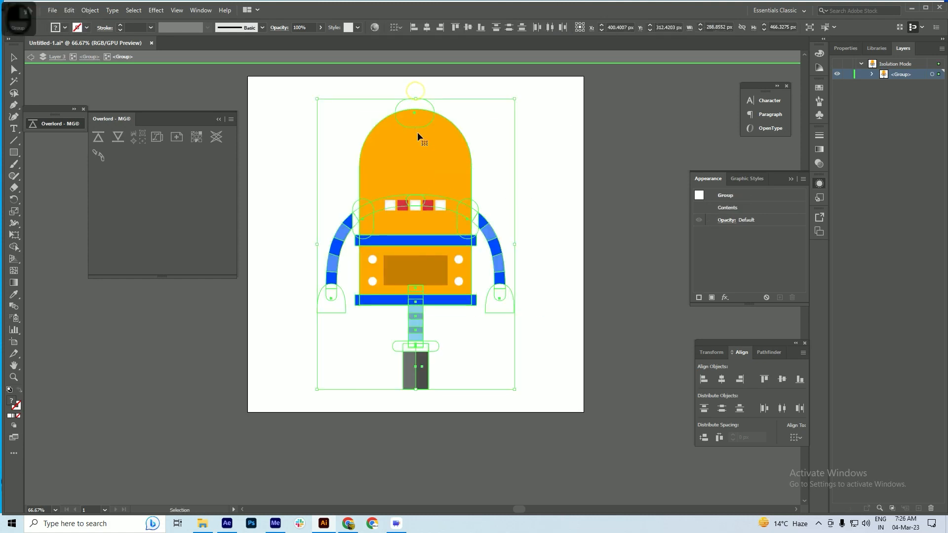
{"action": "left_click", "coordinate": [334, 251], "text": "shift"}
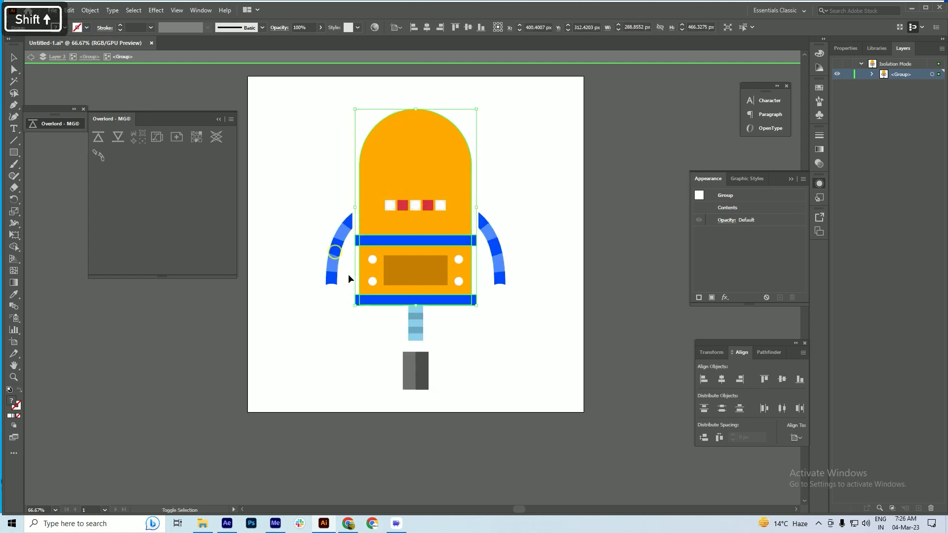
{"action": "left_click", "coordinate": [352, 225], "text": "shift"}
{"action": "double_click", "coordinate": [381, 160]}
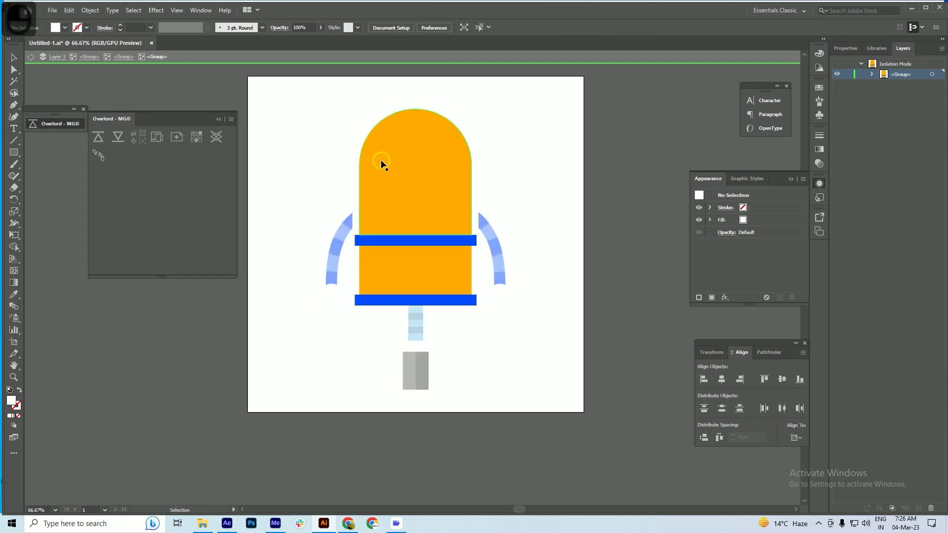
{"action": "double_click", "coordinate": [315, 187]}
Ungroup the robot's nested artwork so that its individual parts can be selected separately
{"action": "left_click", "coordinate": [356, 224]}
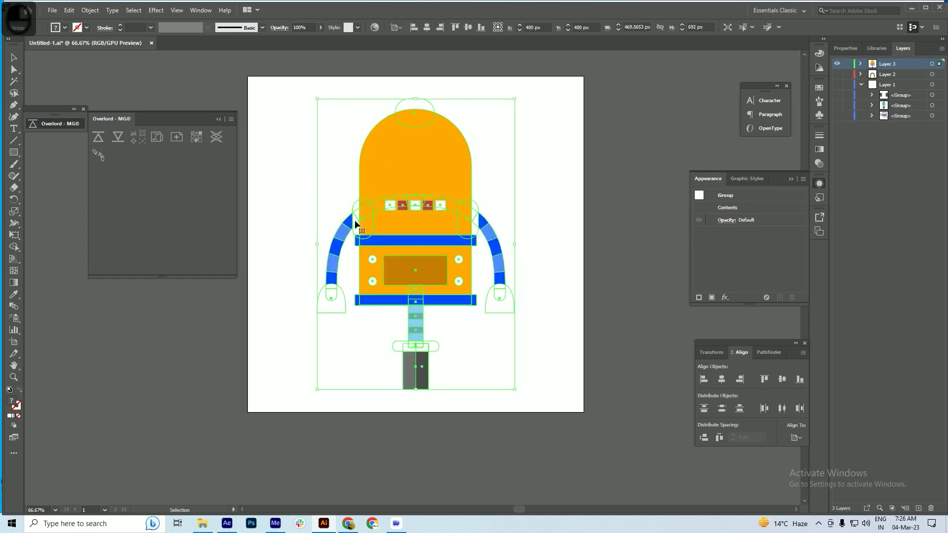
{"action": "right_click", "coordinate": [355, 225]}
{"action": "double_click", "coordinate": [357, 217]}
{"action": "right_click", "coordinate": [356, 217]}
{"action": "left_click", "coordinate": [395, 310]}
{"action": "left_click", "coordinate": [599, 275]}
{"action": "left_click", "coordinate": [355, 220]}
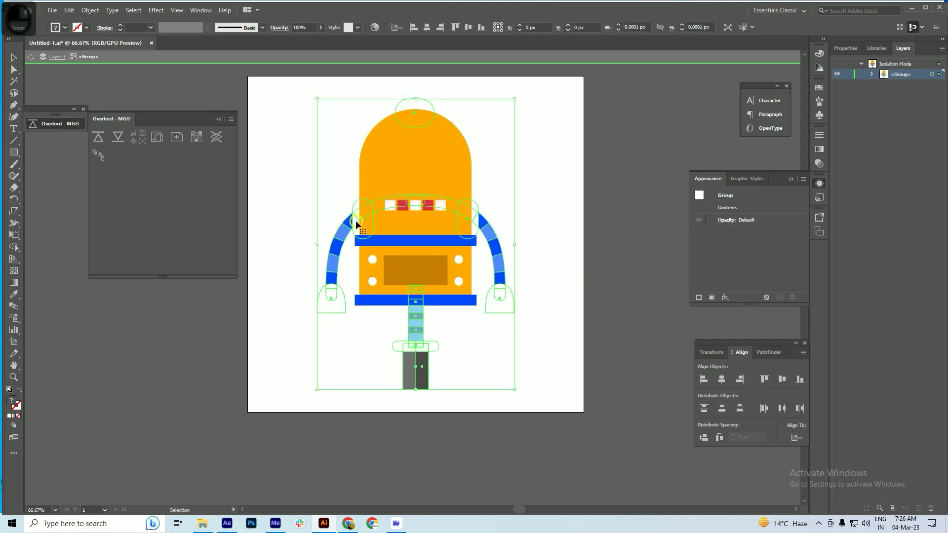
{"action": "right_click", "coordinate": [356, 221]}
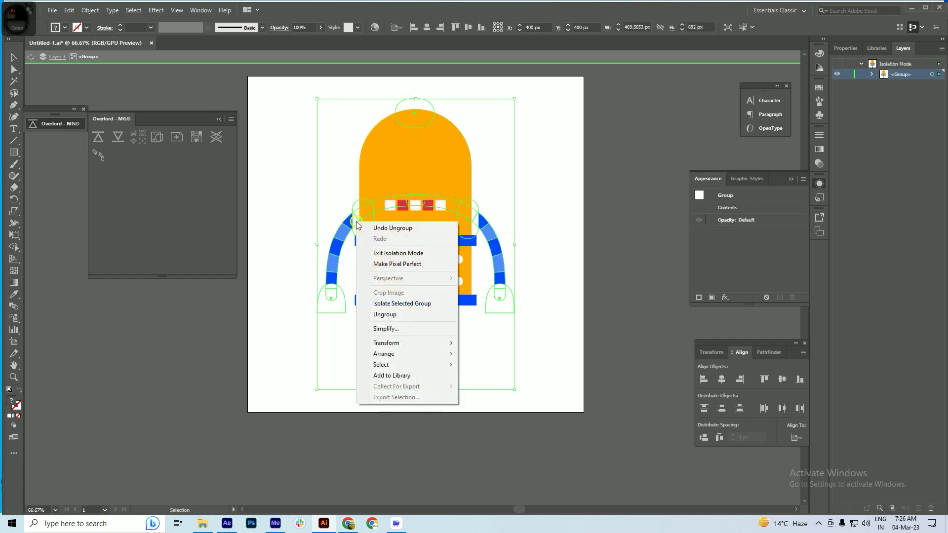
{"action": "left_click", "coordinate": [395, 316]}
{"action": "left_click", "coordinate": [298, 179]}
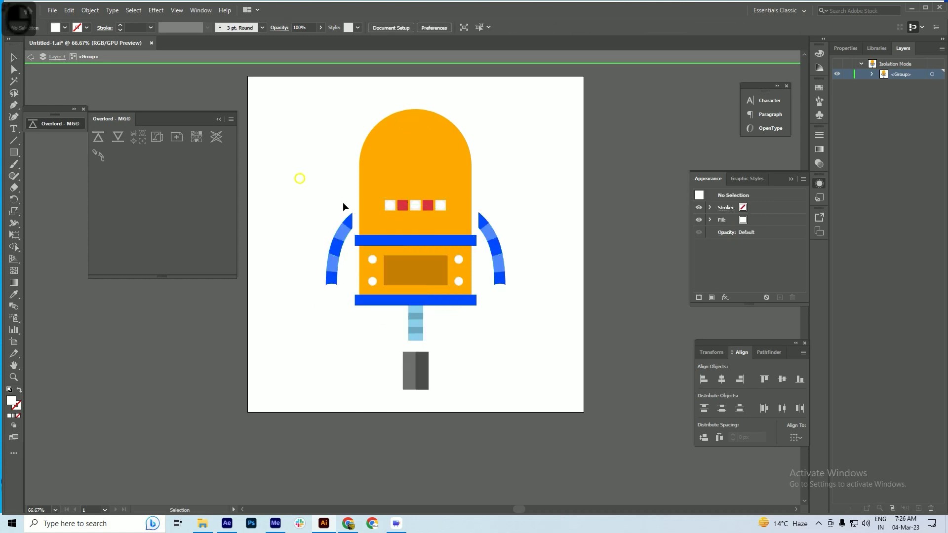
Select the robot's head, ears, mouth and striped body parts together and push them into the After Effects composition with Overlord
{"action": "left_click", "coordinate": [356, 220]}
{"action": "left_click", "coordinate": [413, 163]}
{"action": "left_click", "coordinate": [414, 105], "text": "shift"}
{"action": "left_click", "coordinate": [403, 205], "text": "shift"}
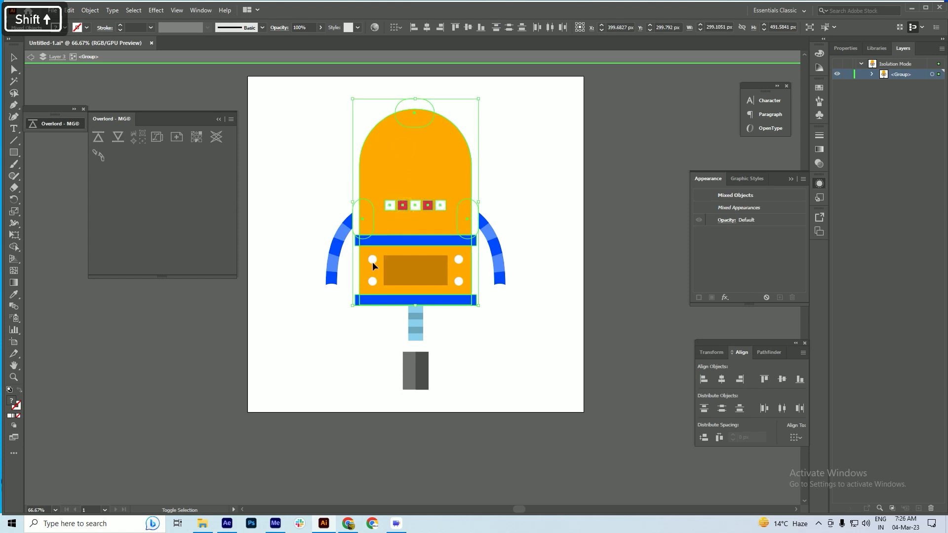
{"action": "left_click", "coordinate": [411, 267], "text": "shift"}
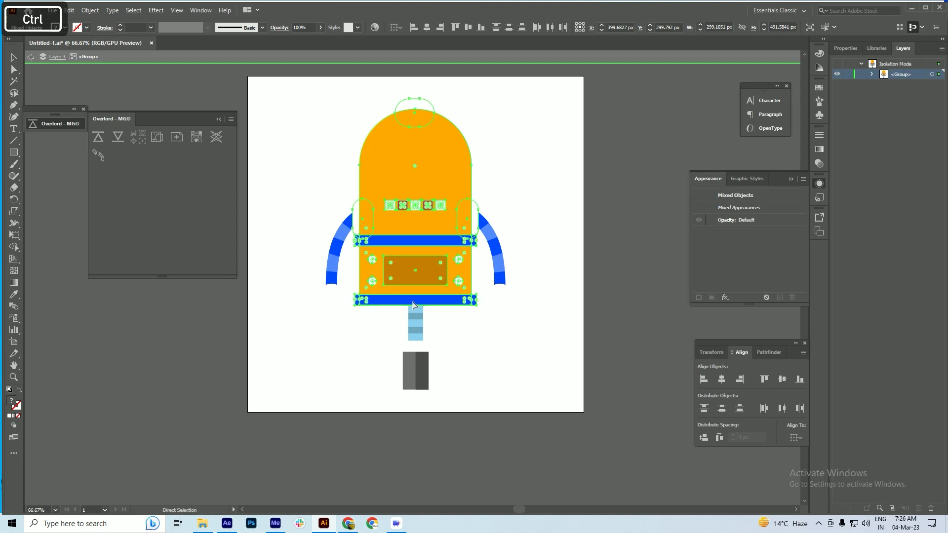
{"action": "key", "text": "ctrl+x"}
{"action": "key", "text": "ctrl+z"}
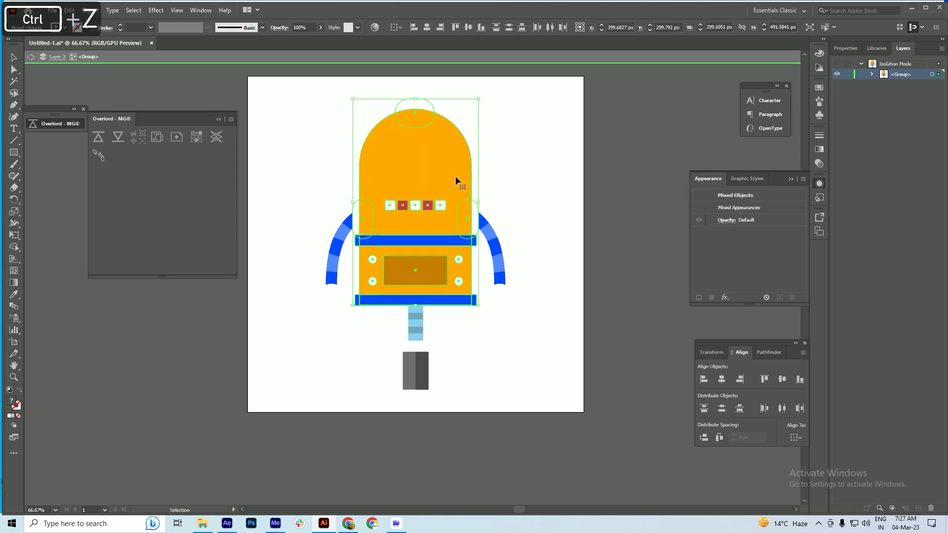
{"action": "left_click", "coordinate": [98, 137]}
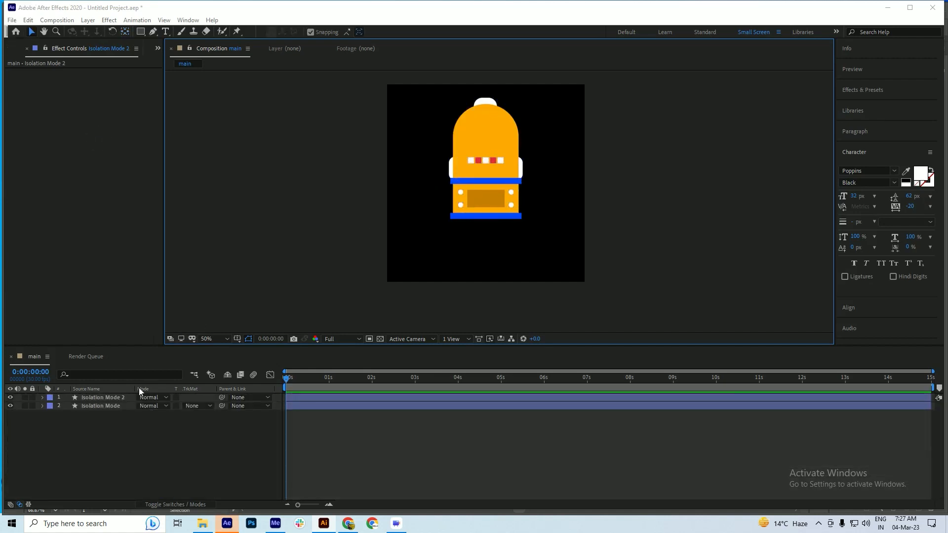
Move the body layer beneath the eyes layer, and delete the transferred head and body parts in Illustrator
{"action": "mouse_move", "coordinate": [113, 399]}
{"action": "left_mouse_down"}
{"action": "mouse_move", "coordinate": [111, 410]}
{"action": "mouse_move", "coordinate": [128, 409]}
{"action": "left_mouse_up"}
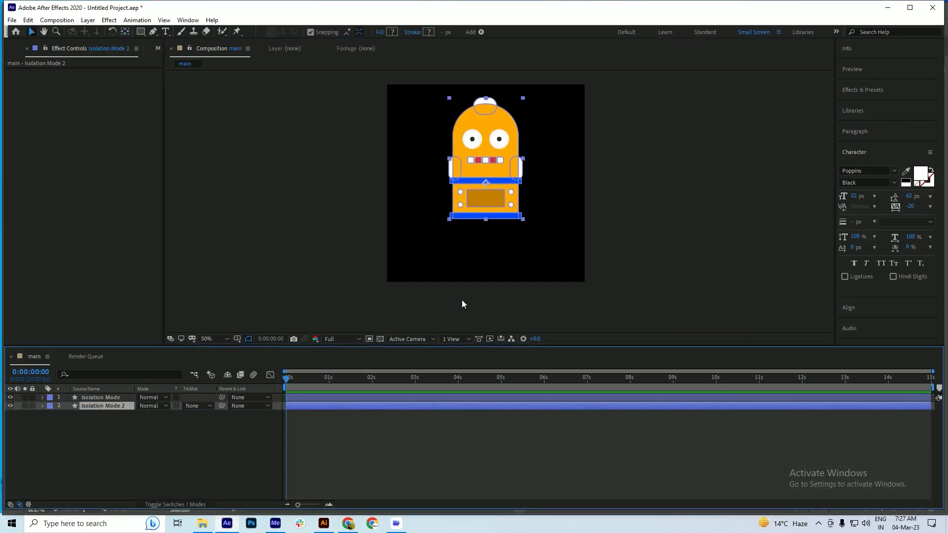
{"action": "key", "text": "alt+Tab"}
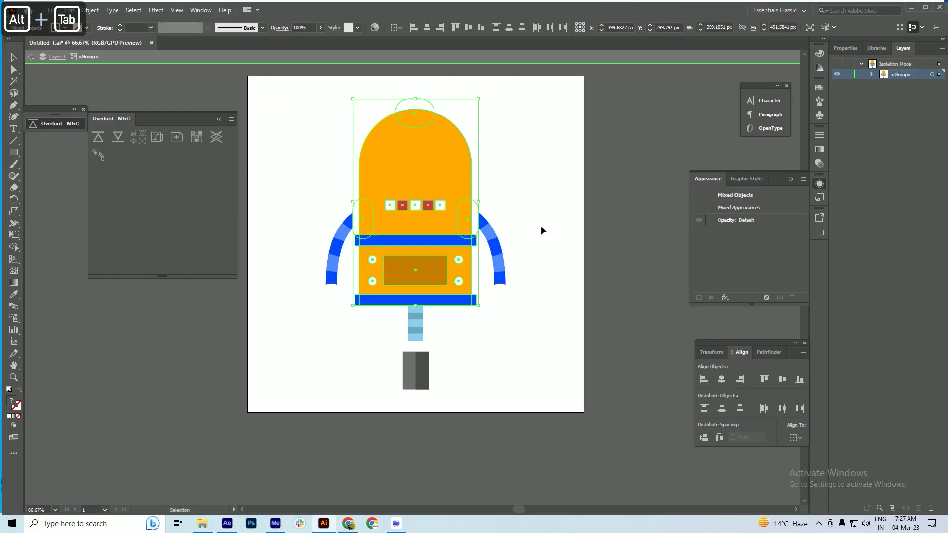
{"action": "key", "text": "Delete"}
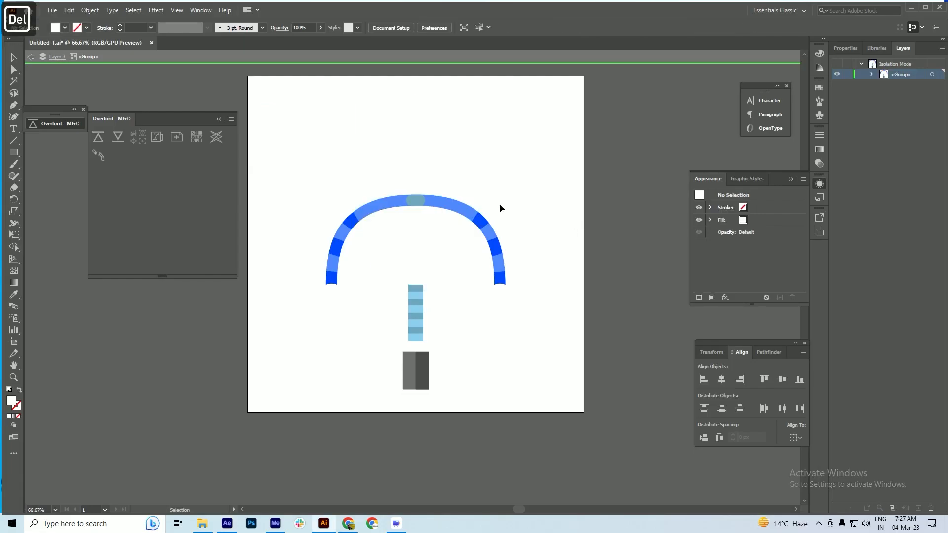
Isolate the light blue striped leg group, push it into After Effects with Overlord, and delete it from the Illustrator artwork
{"action": "left_click", "coordinate": [421, 316]}
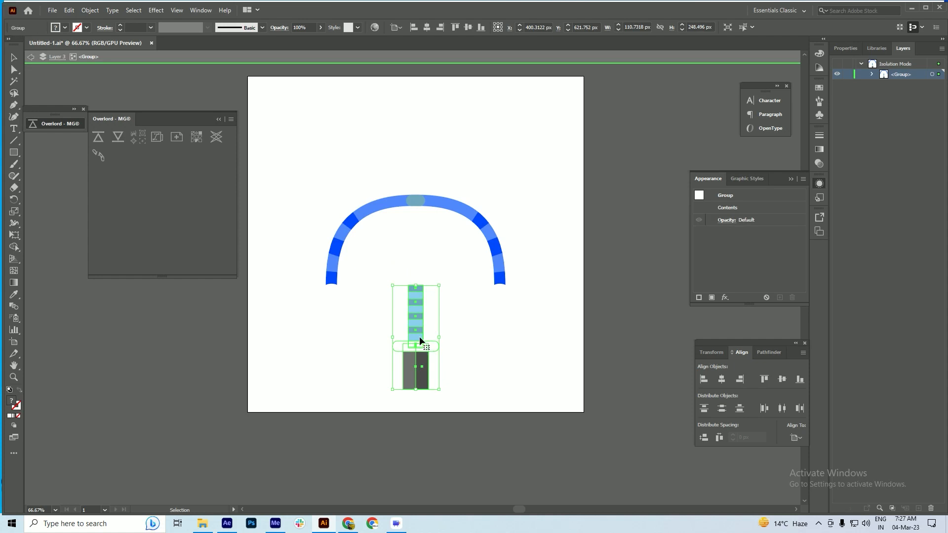
{"action": "double_click", "coordinate": [418, 334]}
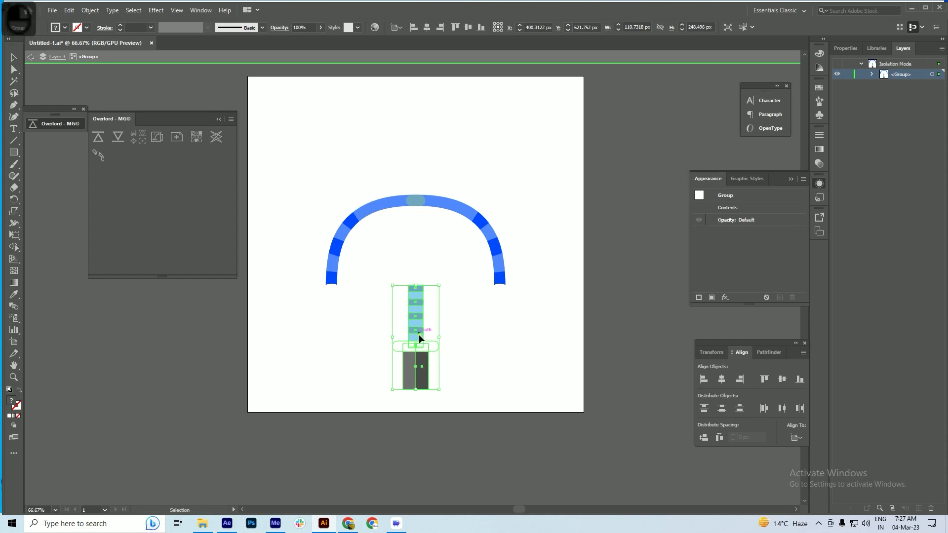
{"action": "left_click", "coordinate": [415, 318]}
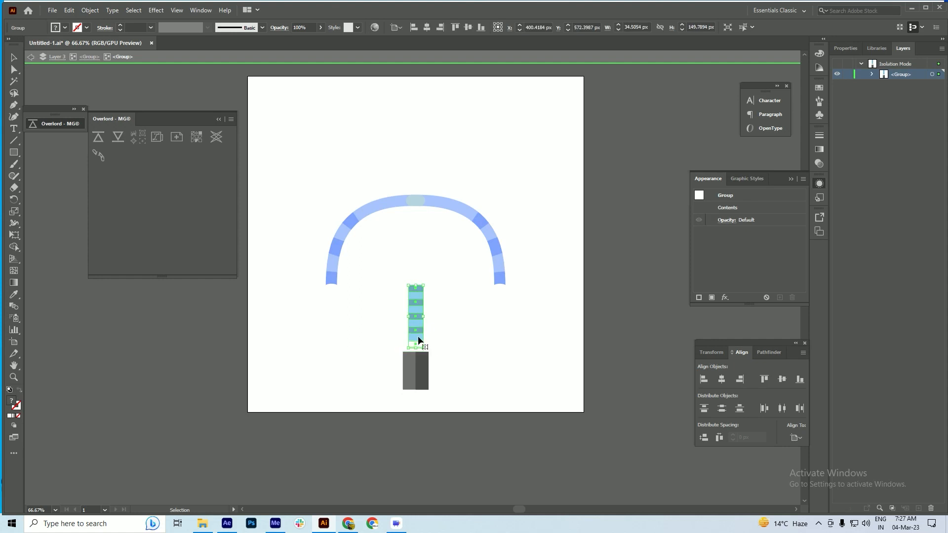
{"action": "left_click_drag", "start_coordinate": [418, 336], "coordinate": [430, 279]}
{"action": "key", "text": "ctrl+z"}
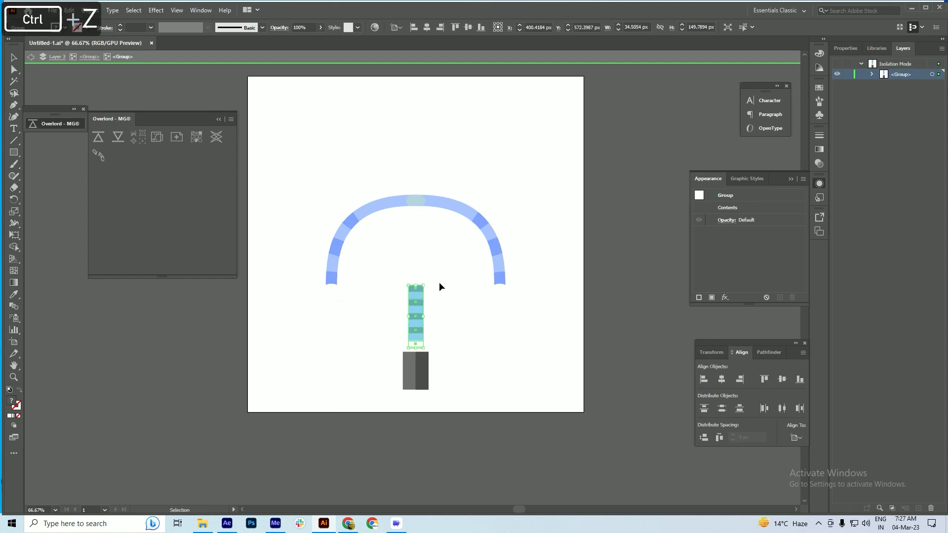
{"action": "left_click", "coordinate": [98, 137]}
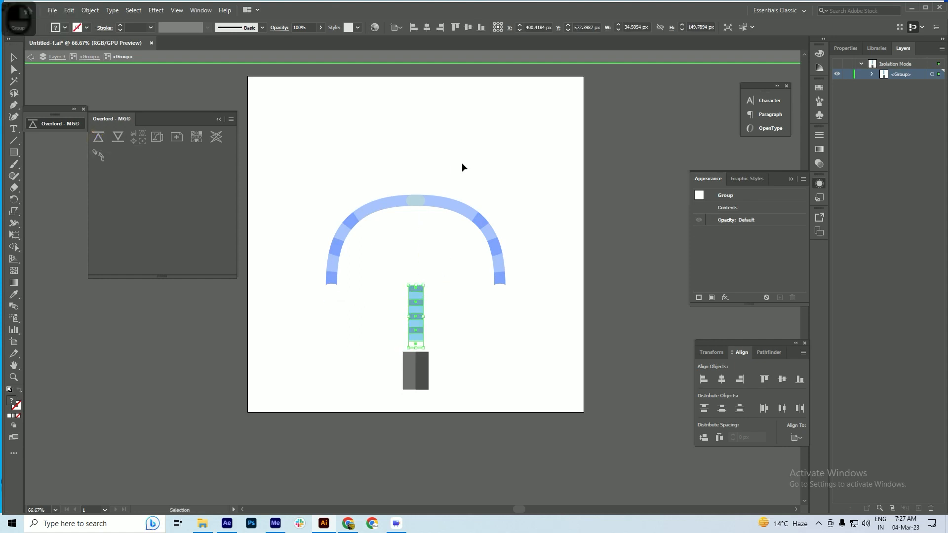
{"action": "key", "text": "alt+Tab"}
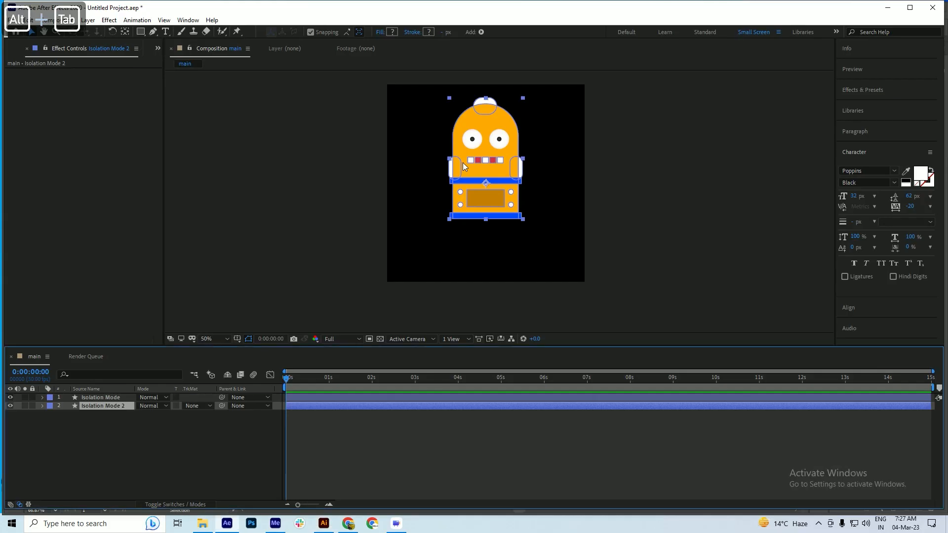
{"action": "key", "text": "alt+Tab"}
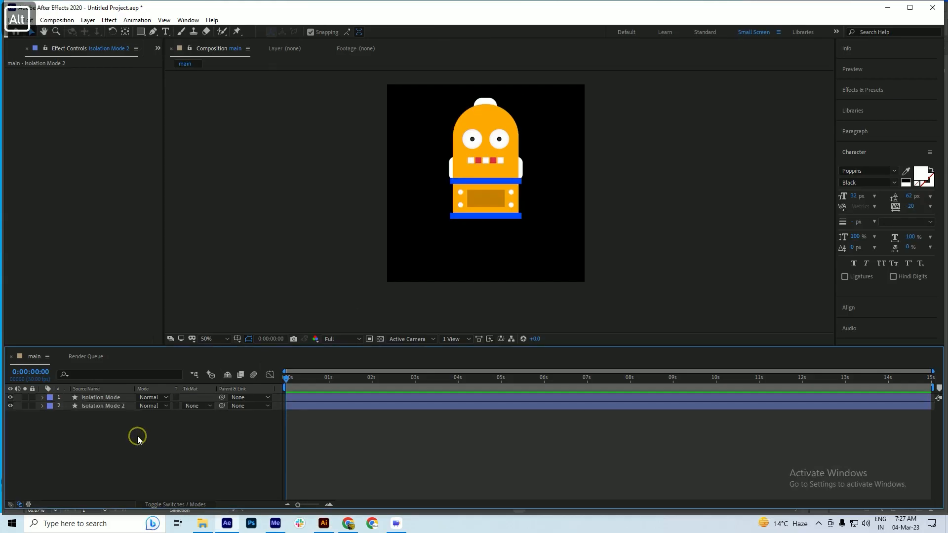
{"action": "key", "text": "alt+Tab"}
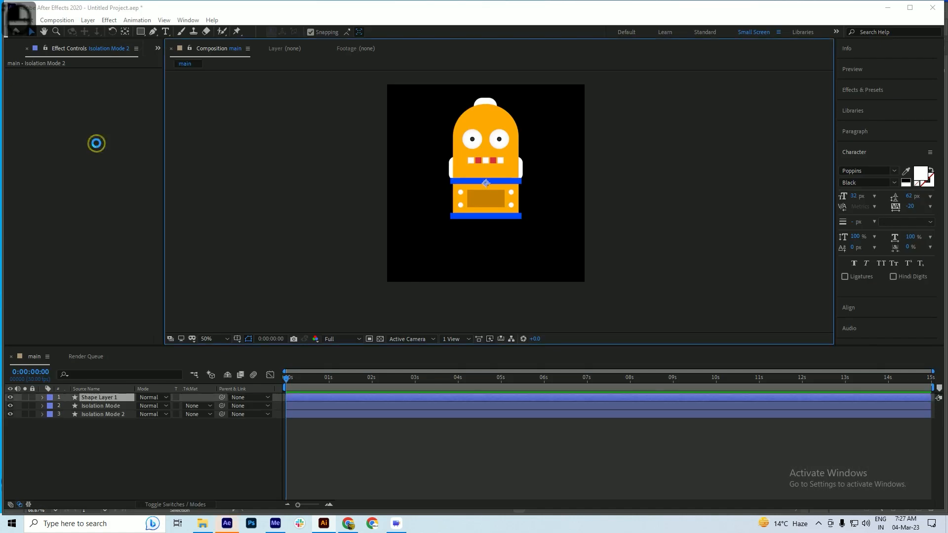
{"action": "key", "text": "alt+Tab"}
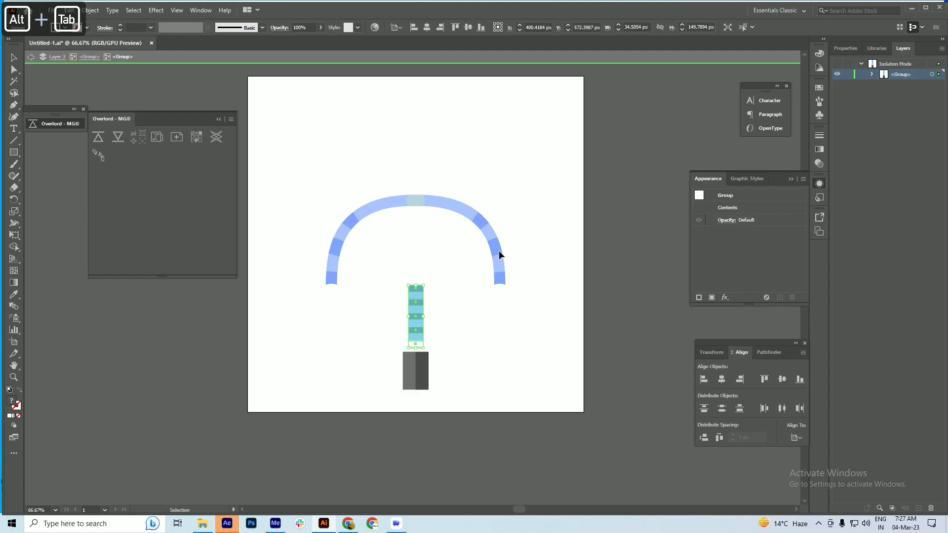
{"action": "key", "text": "Delete"}
Push the white rounded bar above the grey base into After Effects with Overlord and delete it from the Illustrator artwork
{"action": "left_click", "coordinate": [429, 349]}
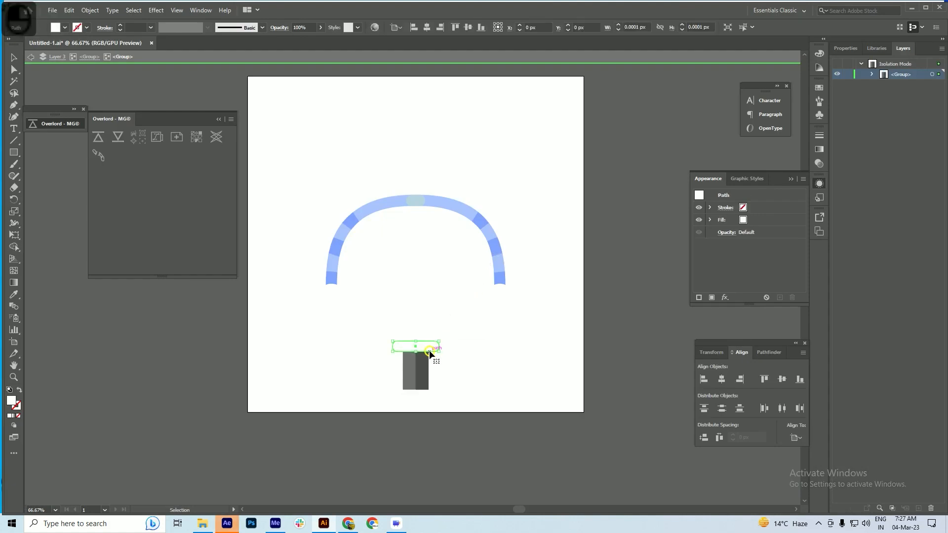
{"action": "left_click", "coordinate": [100, 141]}
{"action": "key", "text": "alt+Tab"}
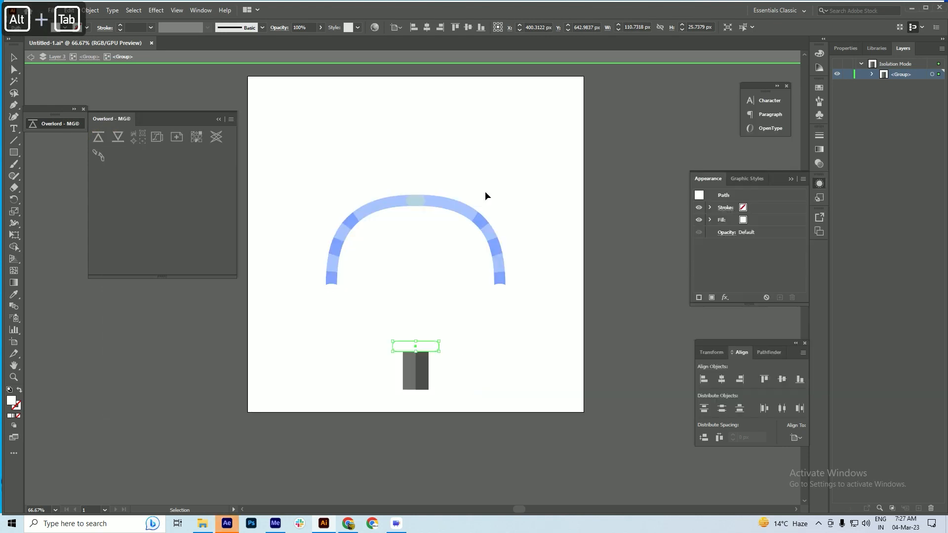
{"action": "key", "text": "alt+Tab"}
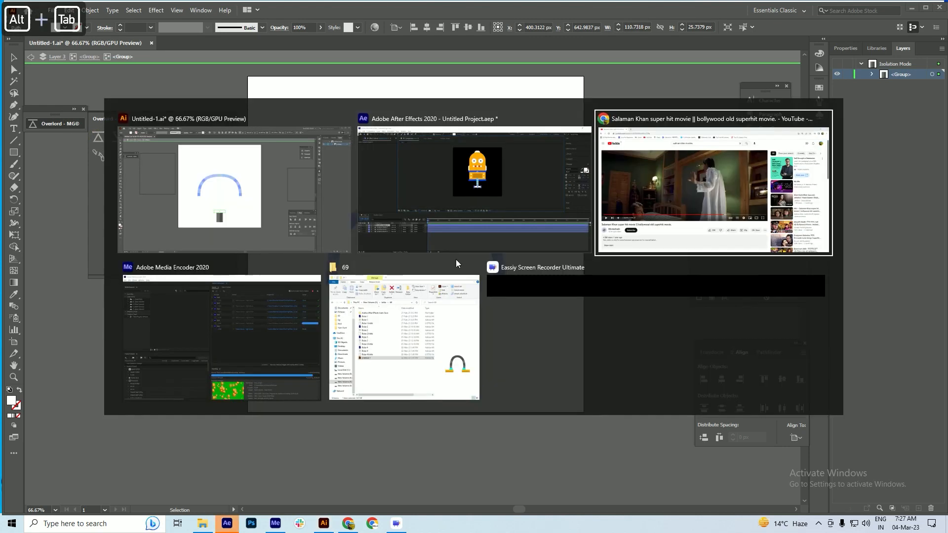
{"action": "left_click", "coordinate": [473, 142], "text": "alt"}
{"action": "key", "text": "alt+Tab"}
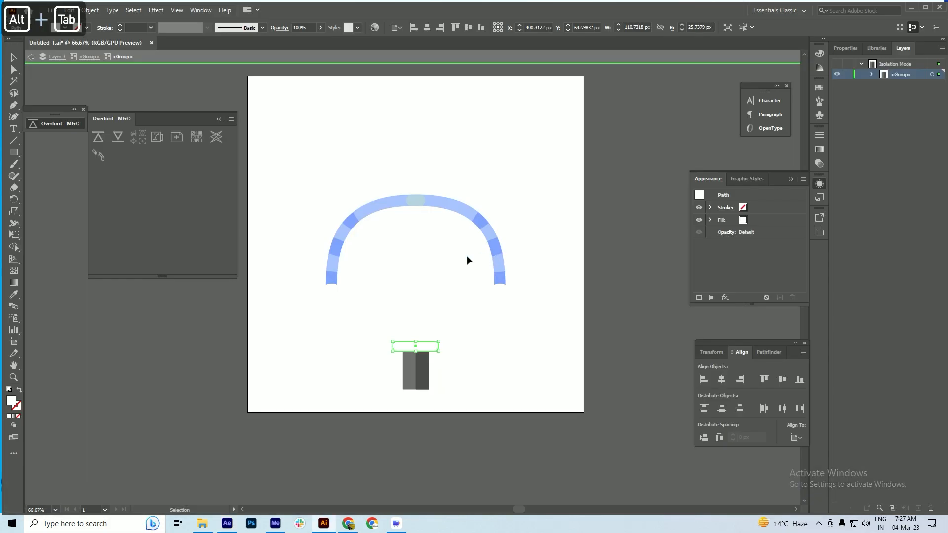
{"action": "key", "text": "Delete"}
Push both halves of the grey base into After Effects with Overlord and delete them from the Illustrator artwork
{"action": "left_click_drag", "start_coordinate": [444, 336], "coordinate": [413, 389]}
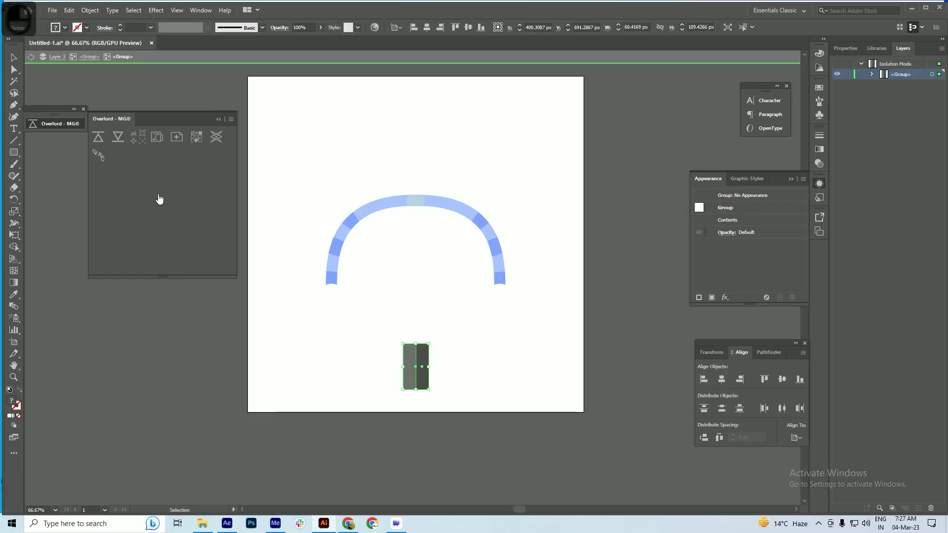
{"action": "left_click", "coordinate": [96, 143]}
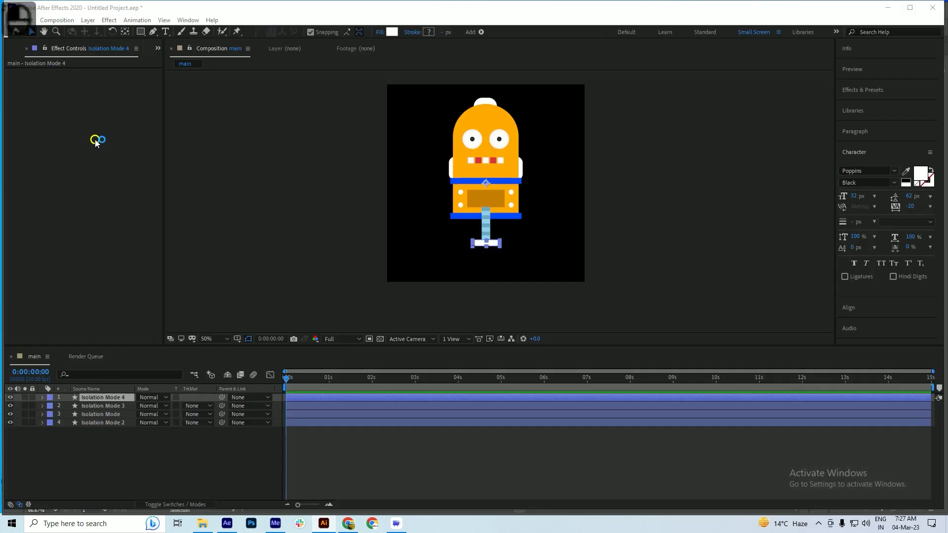
{"action": "key", "text": "alt+Tab"}
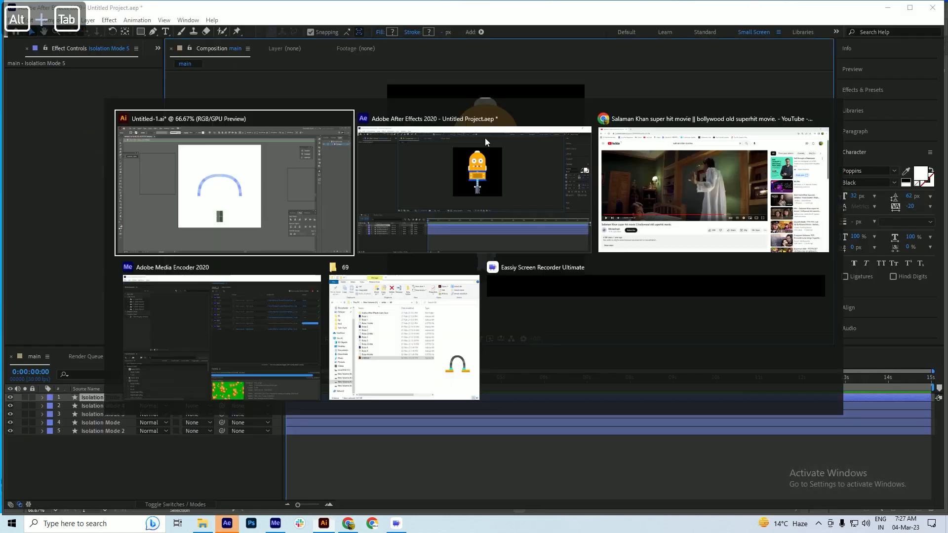
{"action": "key", "text": "Delete"}
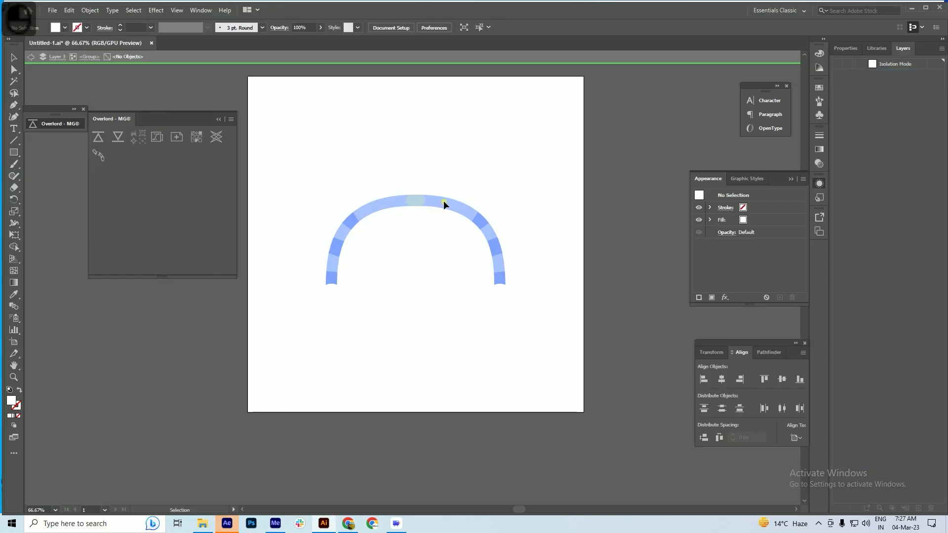
Leave isolation mode in Illustrator to return to the whole arms group
{"action": "double_click", "coordinate": [473, 212]}
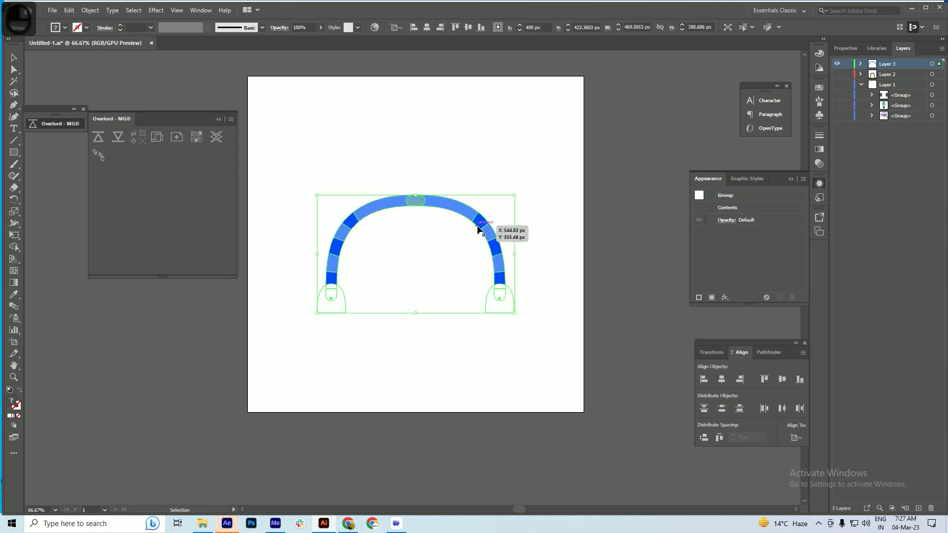
{"action": "double_click", "coordinate": [431, 204]}
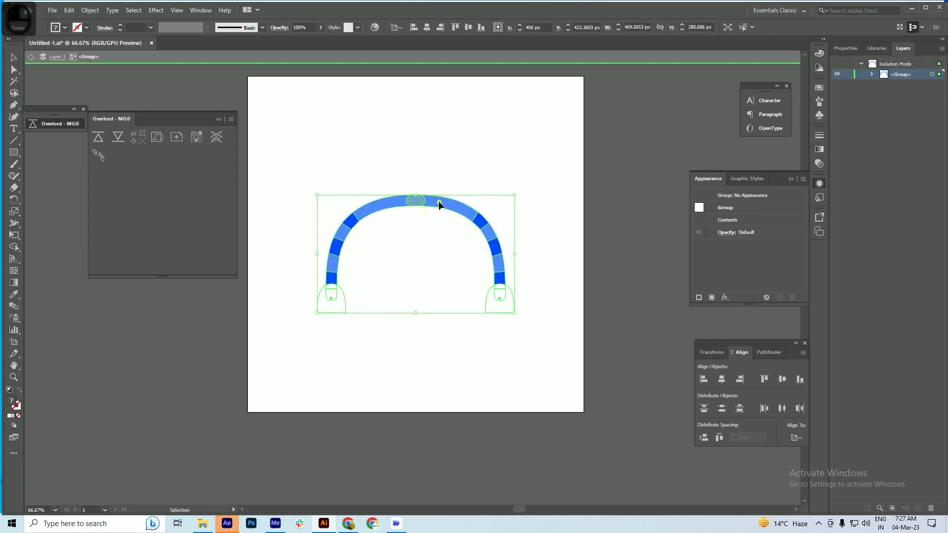
{"action": "double_click", "coordinate": [438, 200]}
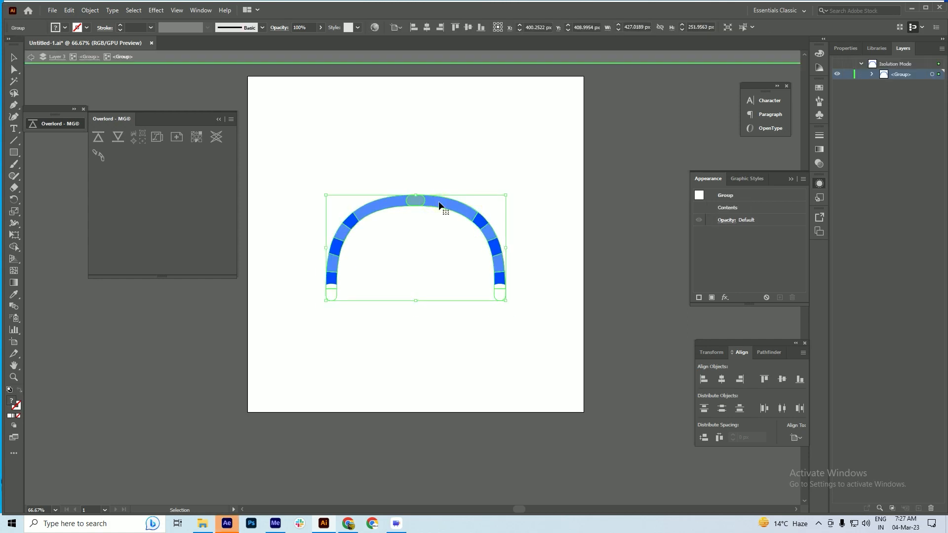
{"action": "double_click", "coordinate": [572, 200]}
Ungroup the arms and their nested groups repeatedly until individual arm segments and hands can be selected
{"action": "left_click", "coordinate": [498, 267]}
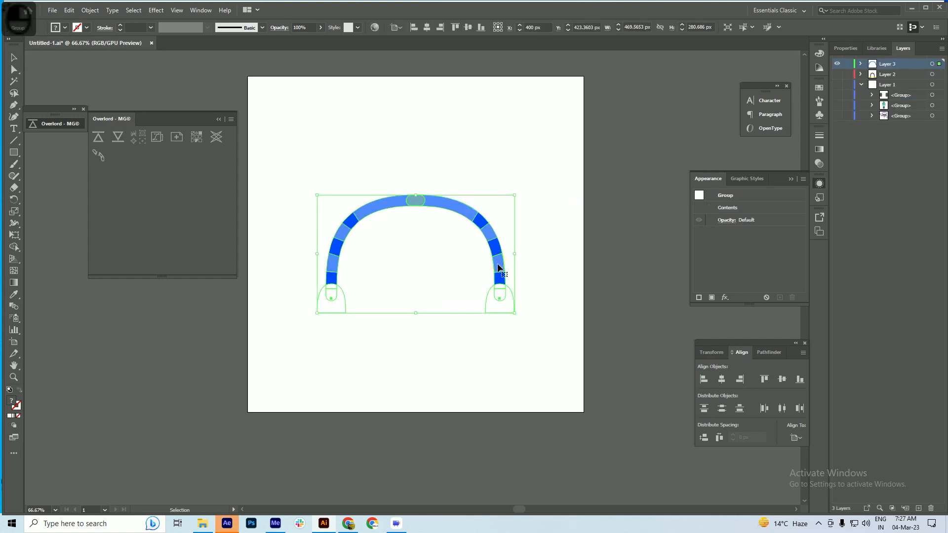
{"action": "right_click", "coordinate": [498, 267]}
{"action": "left_click", "coordinate": [543, 345]}
{"action": "left_click", "coordinate": [536, 291]}
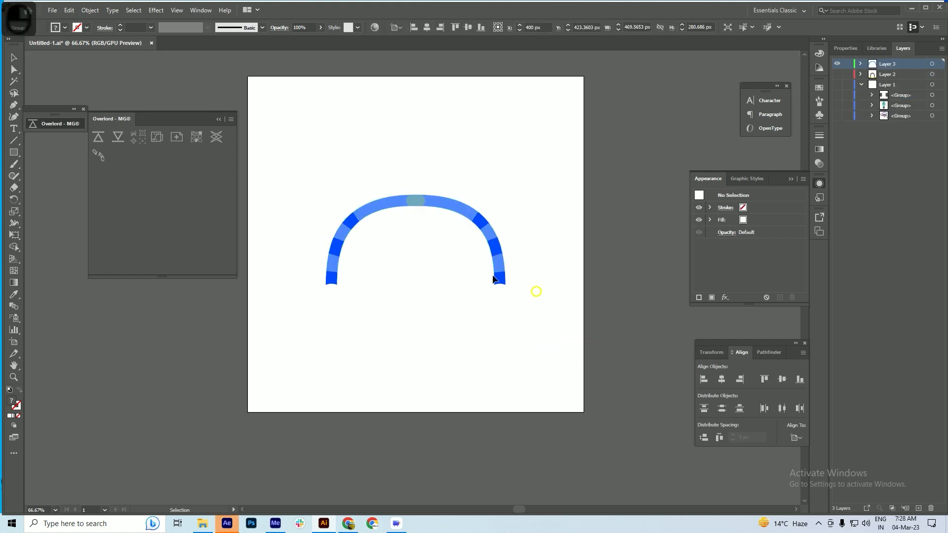
{"action": "left_click", "coordinate": [495, 269]}
{"action": "right_click", "coordinate": [495, 268]}
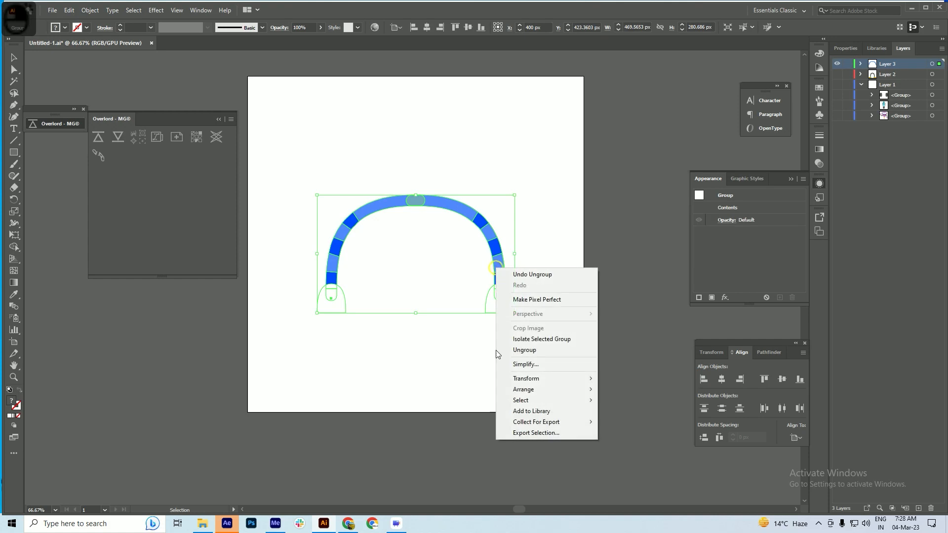
{"action": "left_click", "coordinate": [524, 349]}
{"action": "left_click", "coordinate": [525, 284]}
{"action": "left_click", "coordinate": [501, 267]}
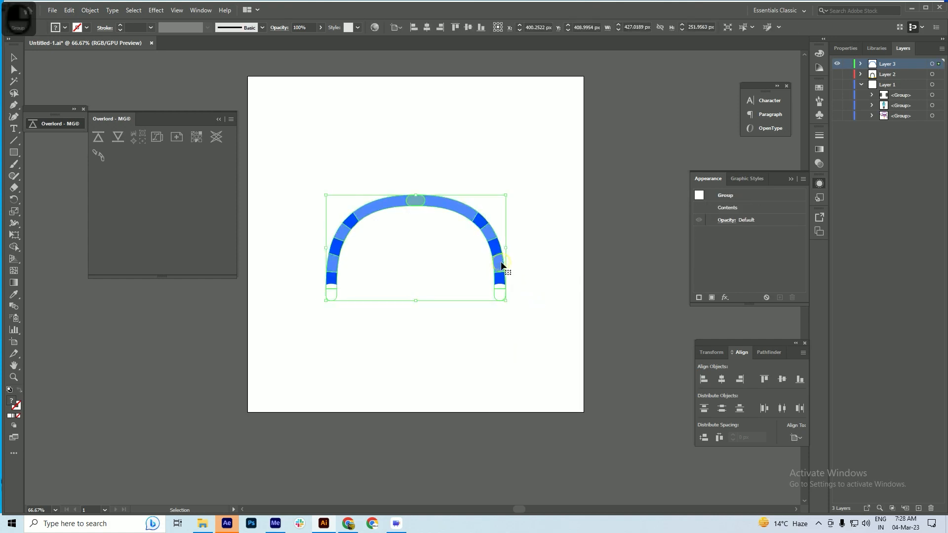
{"action": "right_click", "coordinate": [501, 266]}
{"action": "left_click", "coordinate": [543, 346]}
{"action": "left_click", "coordinate": [547, 239]}
{"action": "left_click", "coordinate": [489, 234]}
{"action": "left_click", "coordinate": [450, 203]}
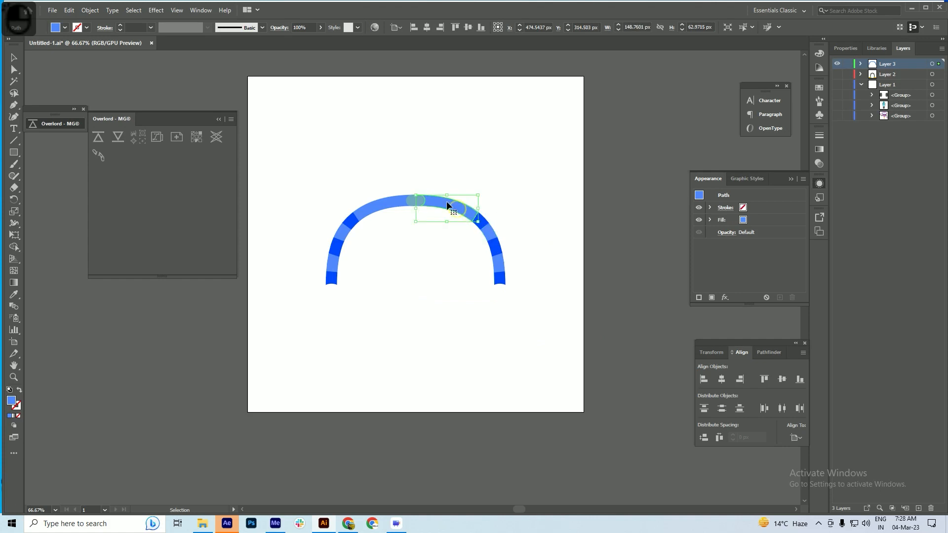
{"action": "left_click", "coordinate": [430, 176]}
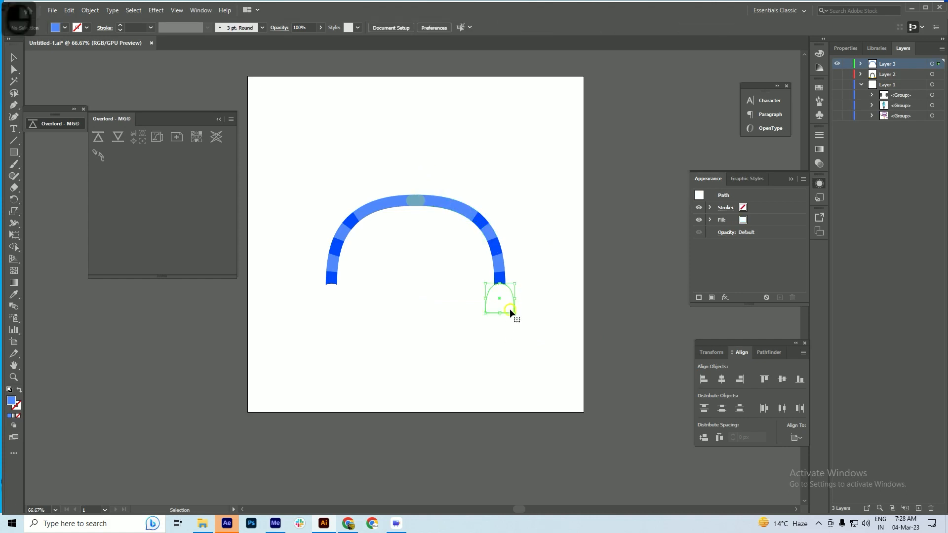
Select all segments of the right half of the arms with its hand and push them into After Effects with Overlord
{"action": "left_click_drag", "start_coordinate": [538, 197], "coordinate": [451, 336]}
{"action": "left_click_drag", "start_coordinate": [454, 206], "coordinate": [508, 212]}
{"action": "key", "text": "ctrl+z"}
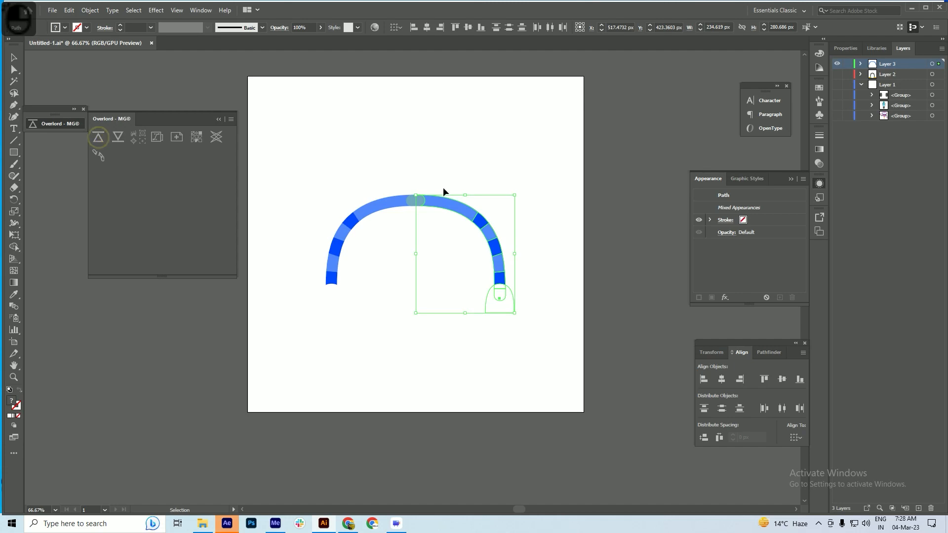
{"action": "key", "text": "alt+Tab"}
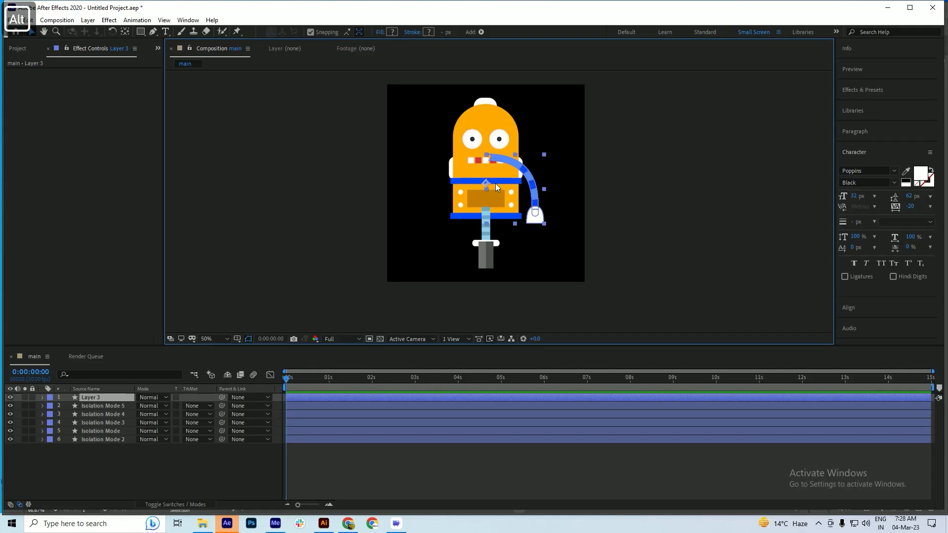
Save the After Effects project as Robo 5 in the lottie\69 folder on New Volume (F:)
{"action": "key", "text": "ctrl+s"}
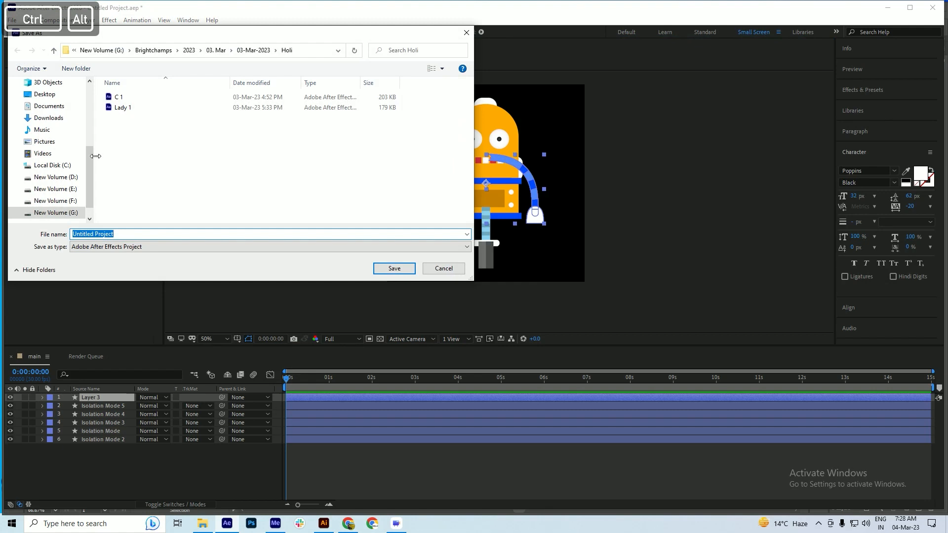
{"action": "scroll", "coordinate": [59, 188], "scroll_direction": "down", "scroll_amount": 1}
{"action": "left_click", "coordinate": [58, 188]}
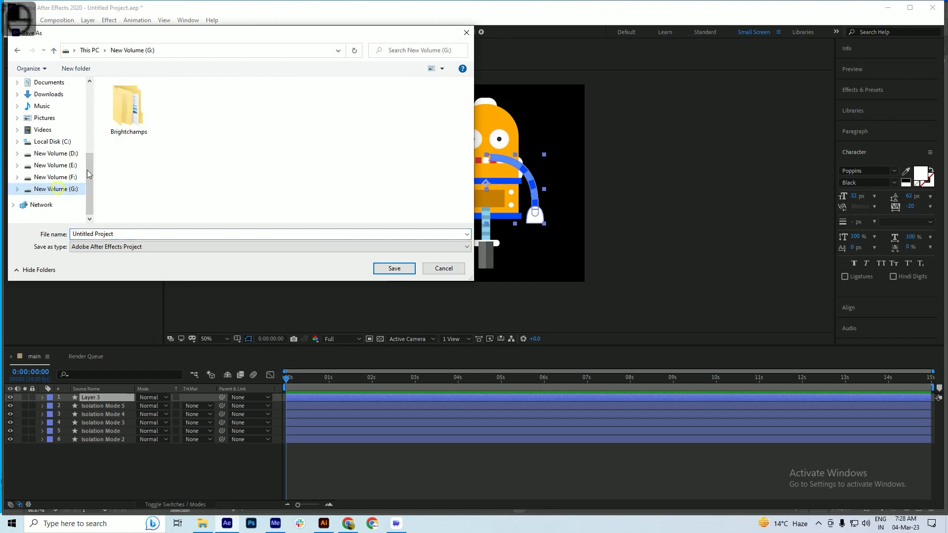
{"action": "left_click", "coordinate": [65, 180]}
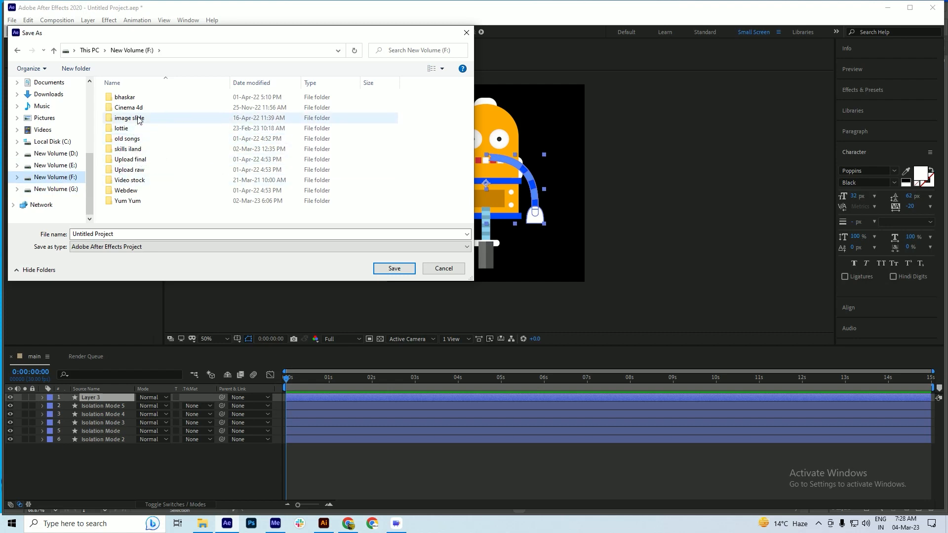
{"action": "double_click", "coordinate": [124, 128]}
{"action": "scroll", "coordinate": [131, 198], "scroll_direction": "down", "scroll_amount": 10}
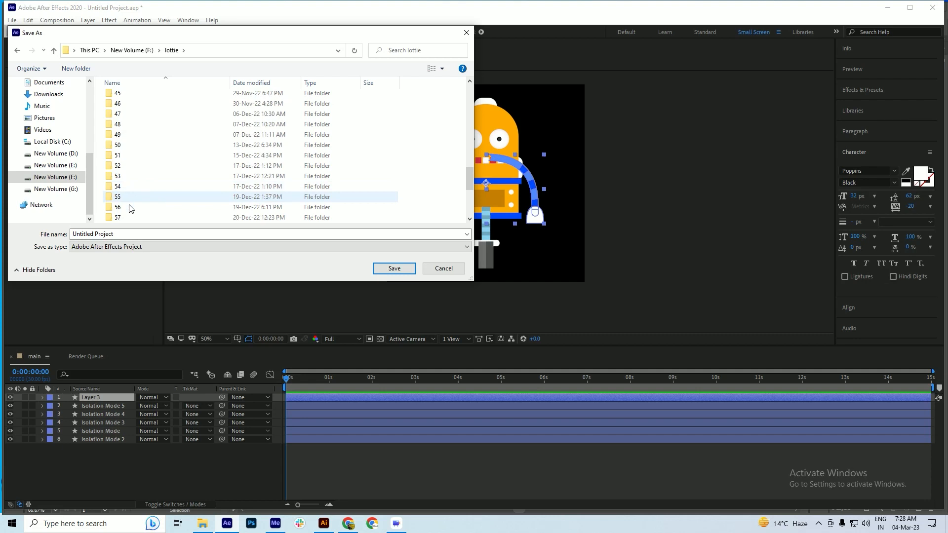
{"action": "double_click", "coordinate": [122, 207]}
{"action": "left_click", "coordinate": [133, 141]}
{"action": "left_click", "coordinate": [133, 237]}
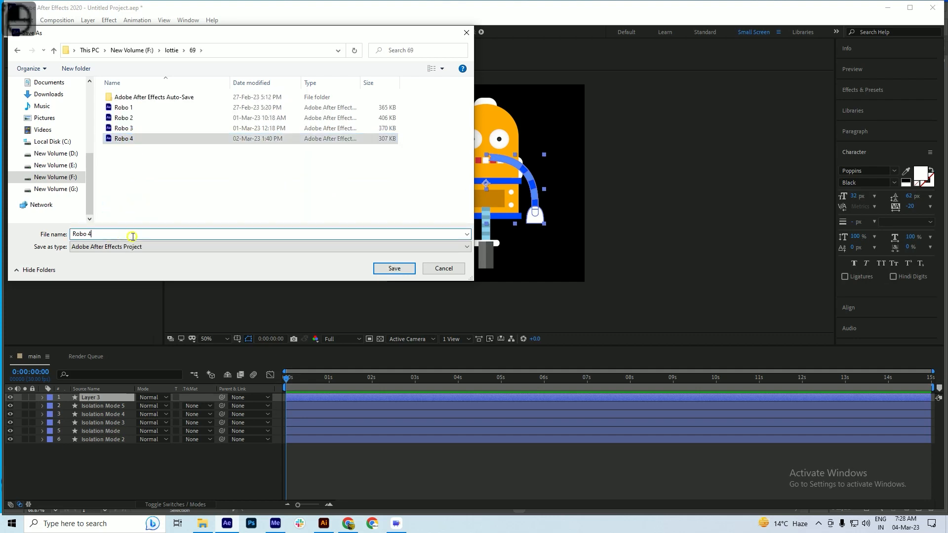
{"action": "key", "text": "BackSpace"}
{"action": "type", "text": "5"}
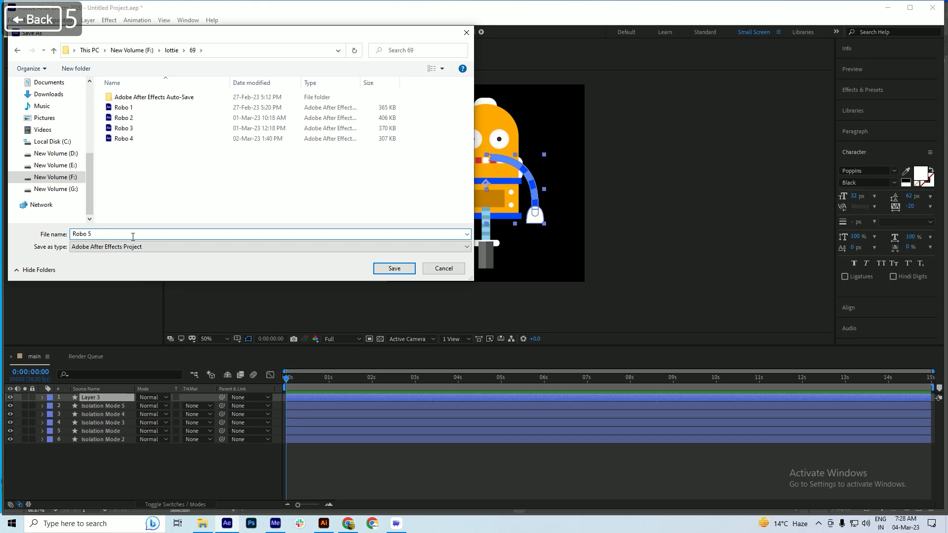
{"action": "key", "text": "Return"}
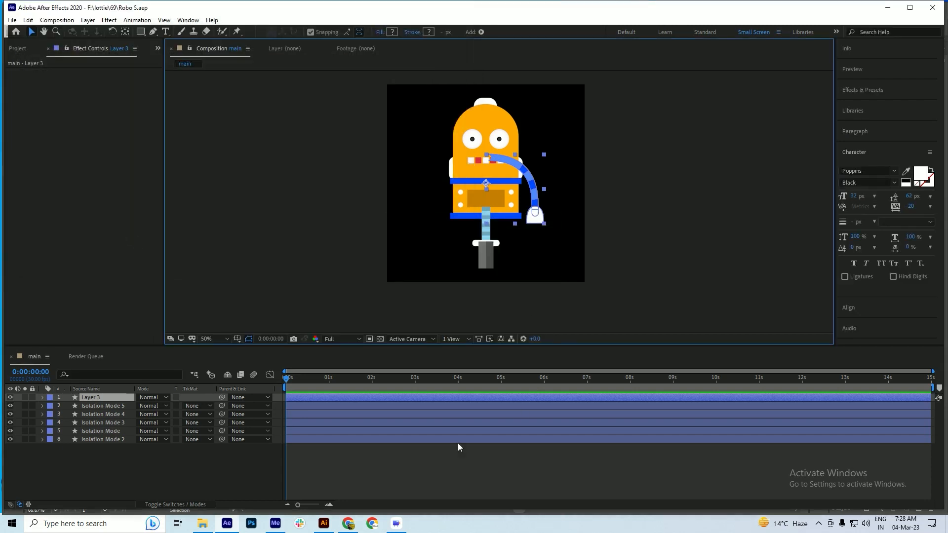
{"action": "key", "text": "ctrl+s"}
{"action": "left_click", "coordinate": [305, 380]}
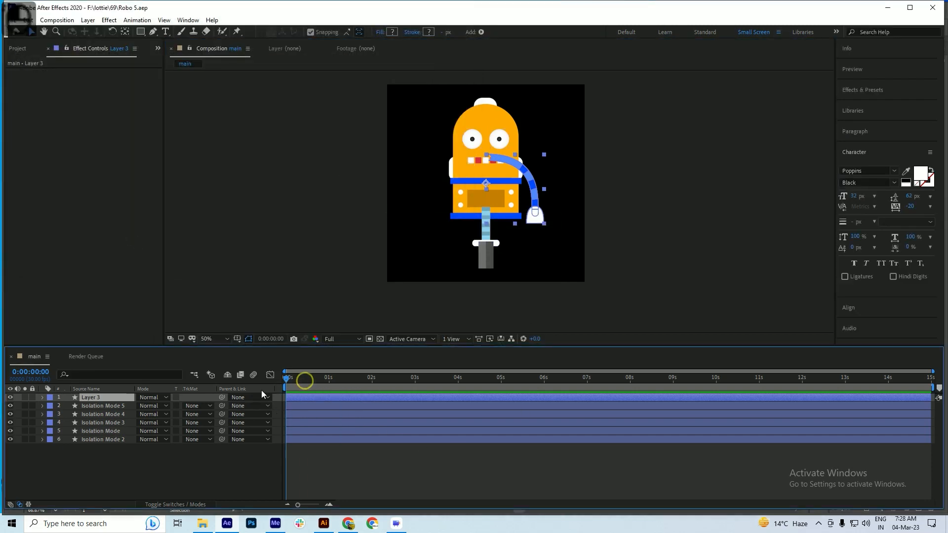
Switch to Illustrator, select the left half of the arms with its hand, and return to After Effects to save the project
{"action": "key", "text": "alt+Tab"}
{"action": "left_click_drag", "start_coordinate": [317, 201], "coordinate": [366, 297]}
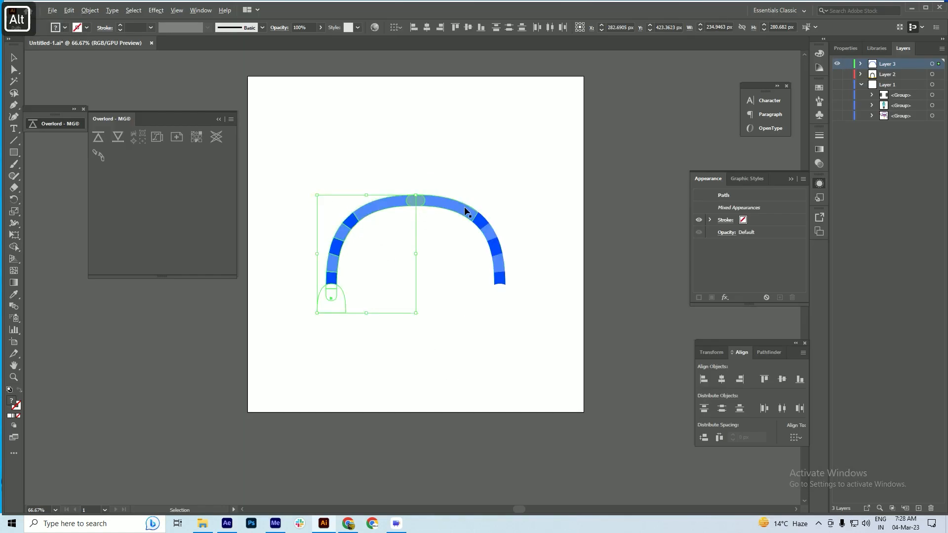
{"action": "key", "text": "alt+Tab"}
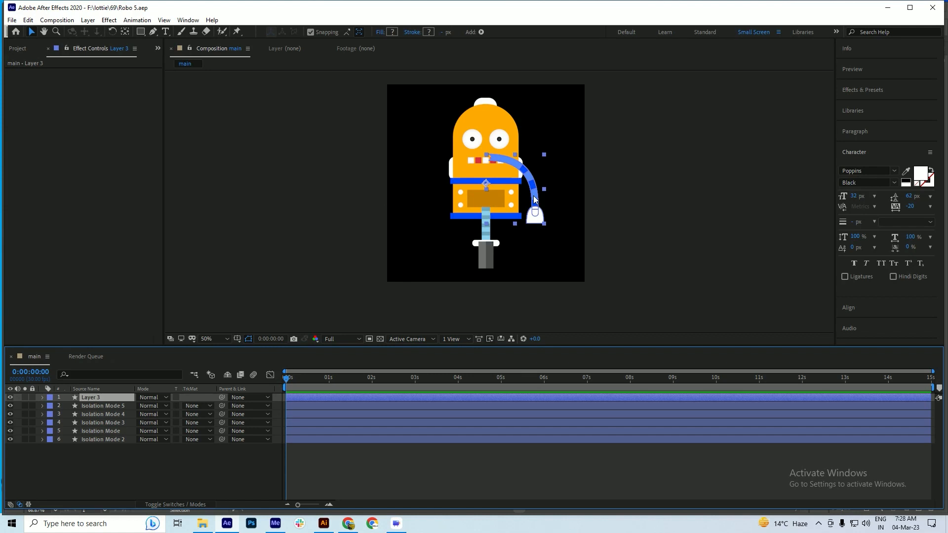
{"action": "key", "text": "ctrl+s"}
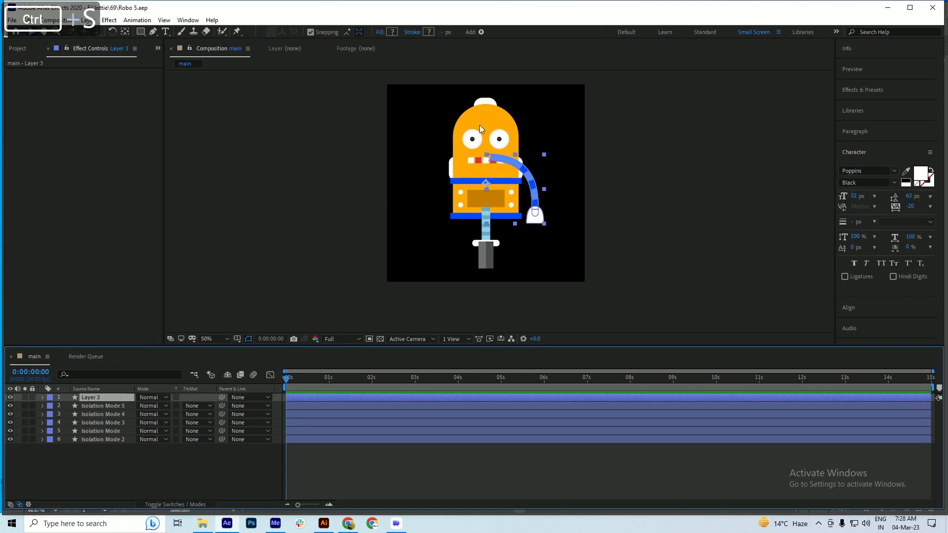
{"action": "scroll", "coordinate": [494, 157], "scroll_direction": "up", "scroll_amount": 4}
{"action": "scroll", "coordinate": [495, 161], "scroll_direction": "down", "scroll_amount": 4}
{"action": "key", "text": "ctrl+s"}
Close Illustrator without saving the changes to Untitled-1.ai, and save the After Effects project
{"action": "left_click", "coordinate": [323, 524]}
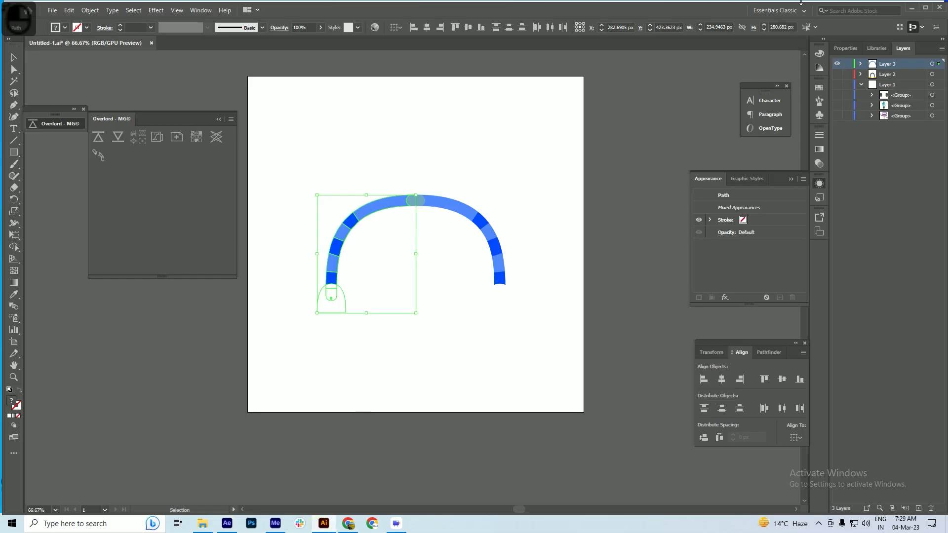
{"action": "left_click", "coordinate": [941, 7]}
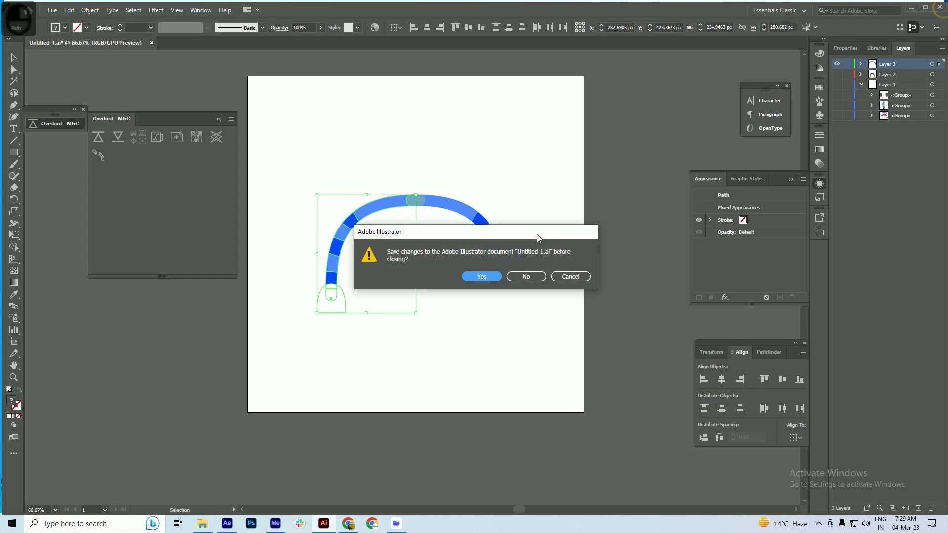
{"action": "left_click", "coordinate": [525, 277]}
{"action": "left_click", "coordinate": [524, 278]}
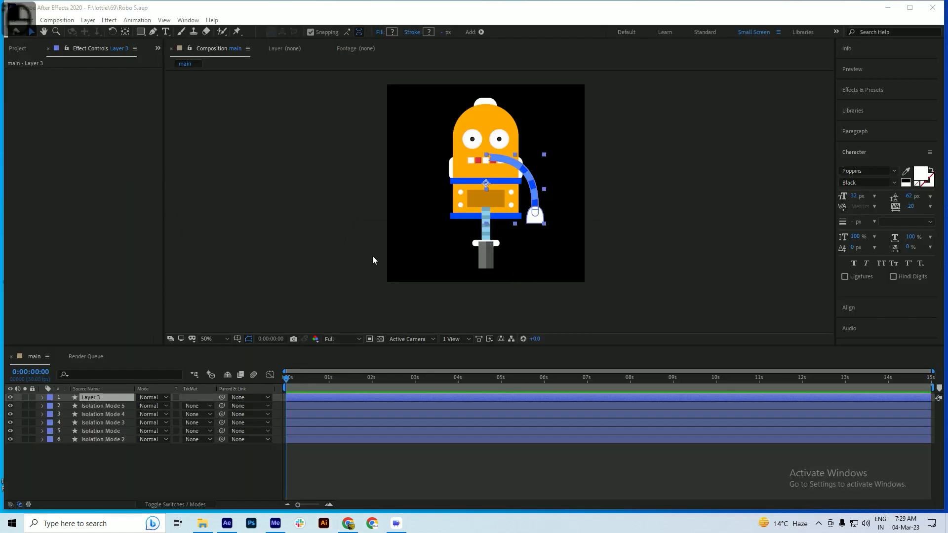
{"action": "key", "text": "ctrl+s"}
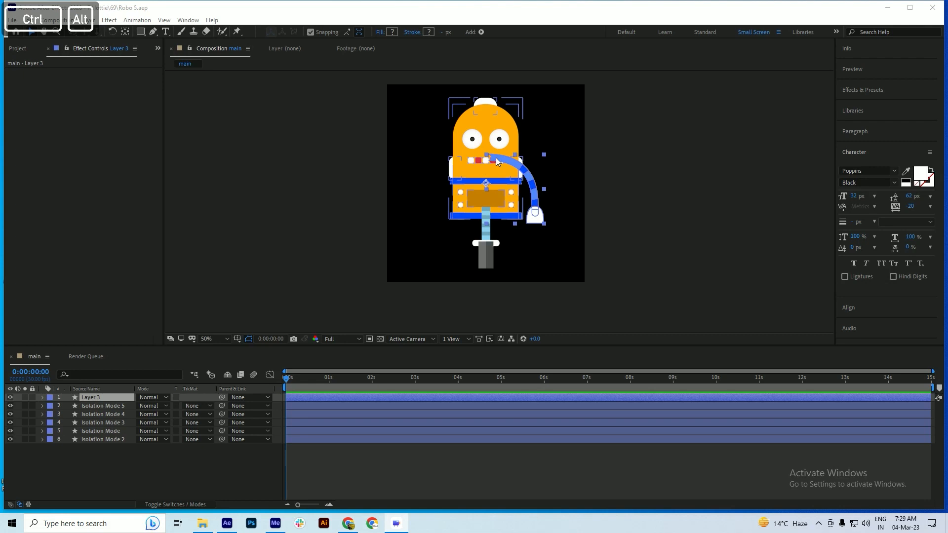
Inspect the assembled robot in the composition with its body layer selected, and save the project
{"action": "key", "text": "space"}
{"action": "left_click", "coordinate": [442, 197]}
{"action": "left_click", "coordinate": [483, 194]}
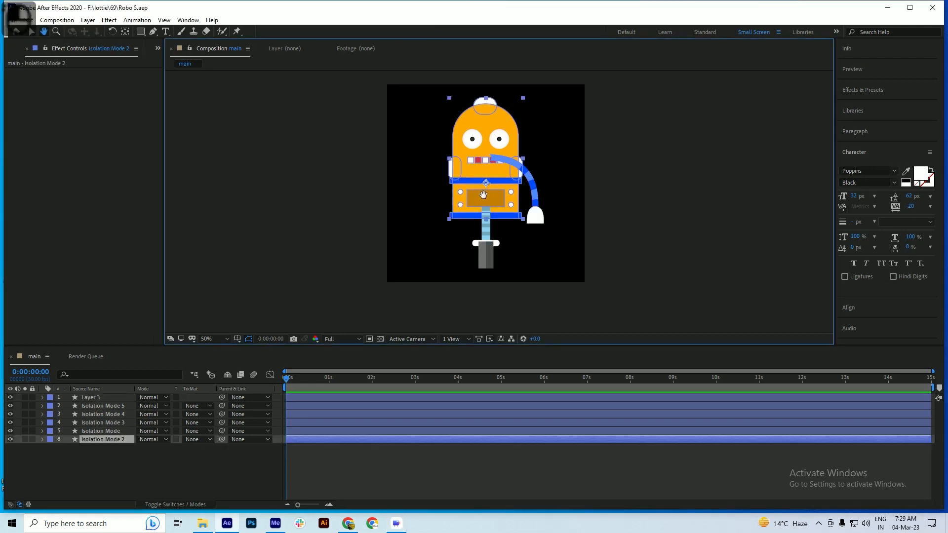
{"action": "left_click_drag", "start_coordinate": [483, 195], "coordinate": [420, 221]}
{"action": "scroll", "coordinate": [396, 235], "scroll_direction": "up", "scroll_amount": 1}
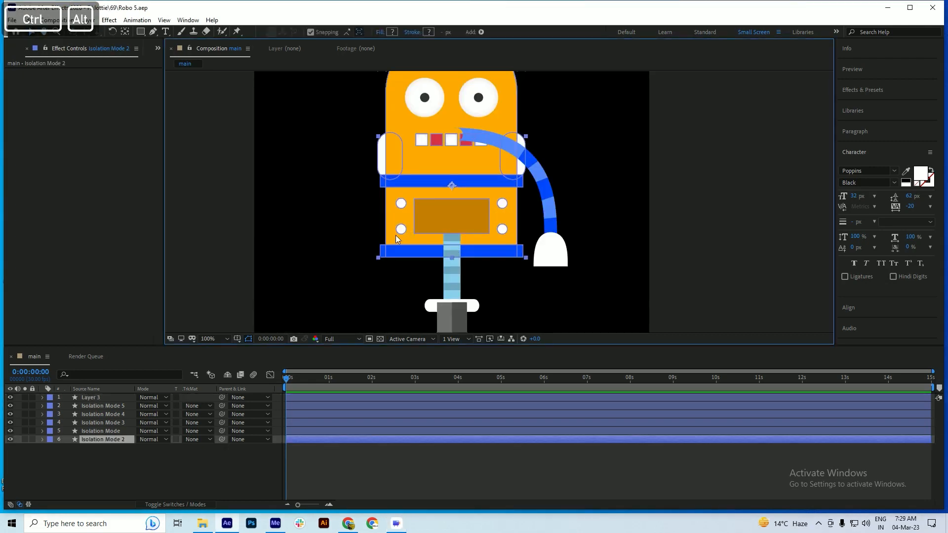
{"action": "scroll", "coordinate": [395, 235], "scroll_direction": "down", "scroll_amount": 1}
{"action": "key", "text": "ctrl+s"}
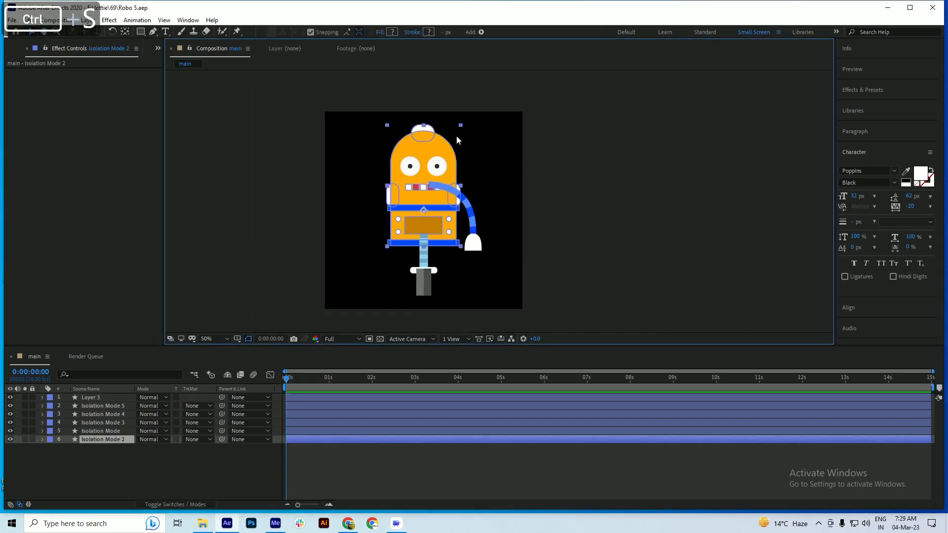
Check which robot part each layer holds, from Layer 3 down to Isolation Mode 2, and reselect the arm layer
{"action": "left_click", "coordinate": [98, 397]}
{"action": "left_click", "coordinate": [99, 406]}
{"action": "left_click", "coordinate": [98, 414]}
{"action": "left_click", "coordinate": [99, 422]}
{"action": "left_click", "coordinate": [98, 431]}
{"action": "left_click", "coordinate": [98, 439]}
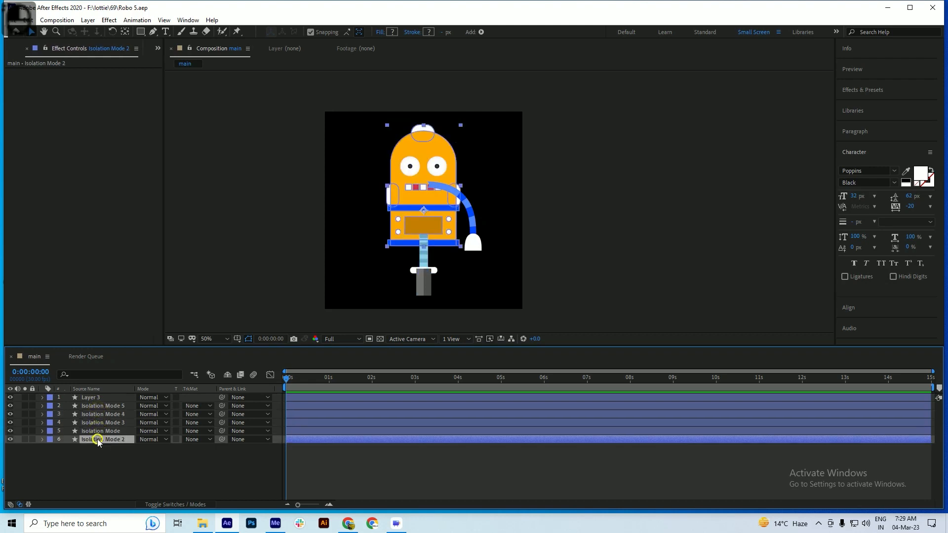
{"action": "key", "text": "ctrl+s"}
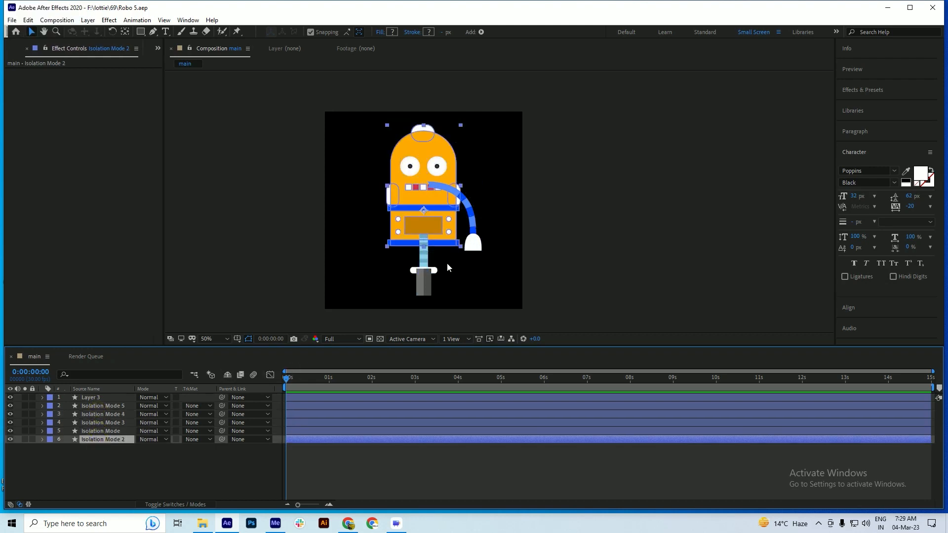
{"action": "left_click", "coordinate": [87, 491]}
{"action": "left_click", "coordinate": [96, 398]}
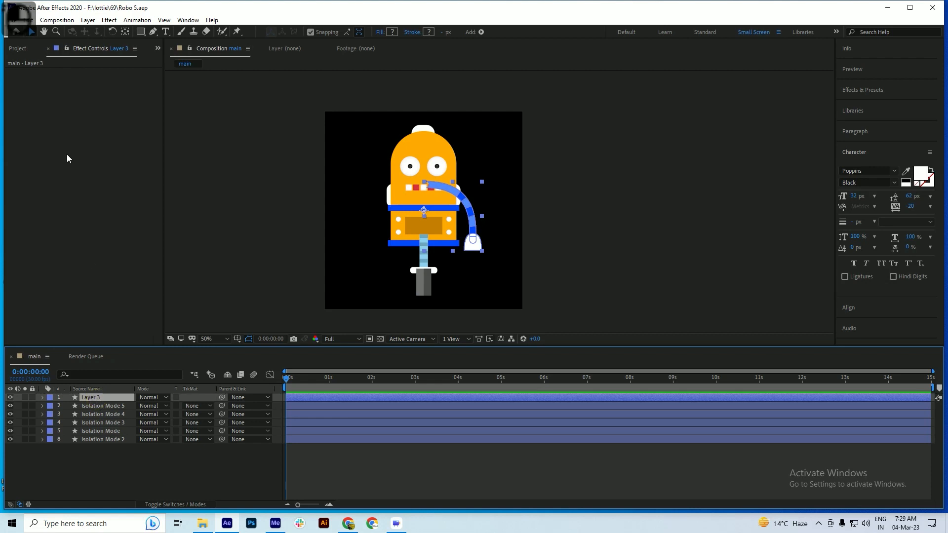
Examine the Import As options for the lady 1 Illustrator file, close the import dialog without importing, and save the project
{"action": "right_click", "coordinate": [68, 157]}
{"action": "left_click", "coordinate": [20, 48]}
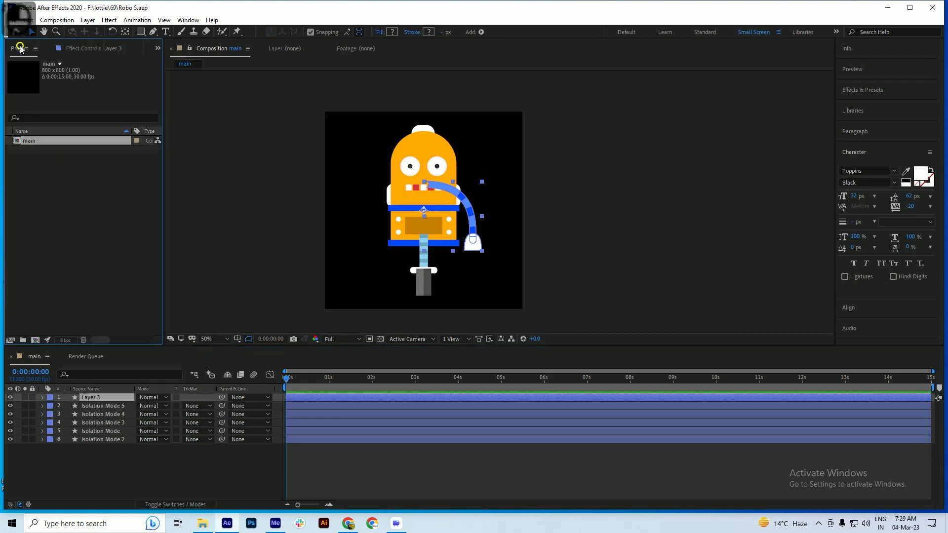
{"action": "right_click", "coordinate": [33, 173]}
{"action": "mouse_move", "coordinate": [65, 219]}
{"action": "left_click", "coordinate": [187, 219]}
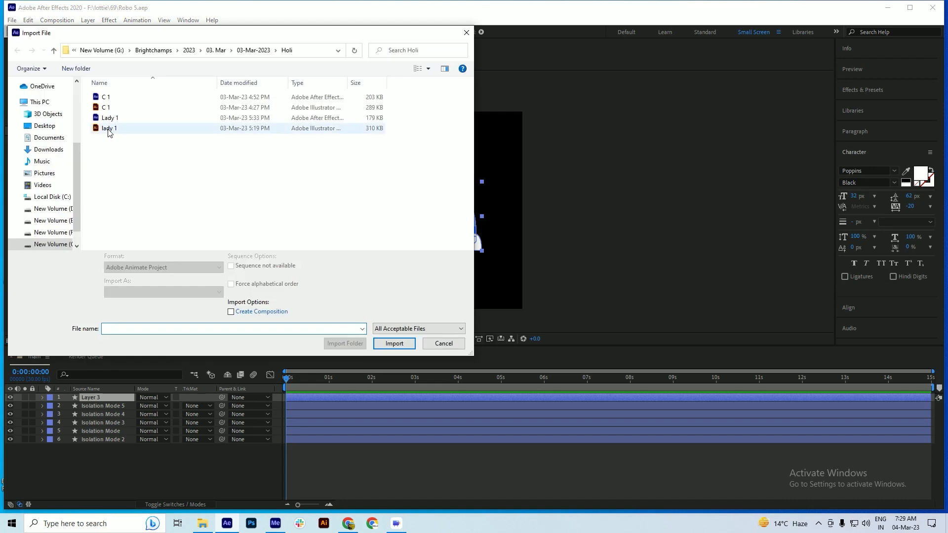
{"action": "left_click", "coordinate": [109, 130]}
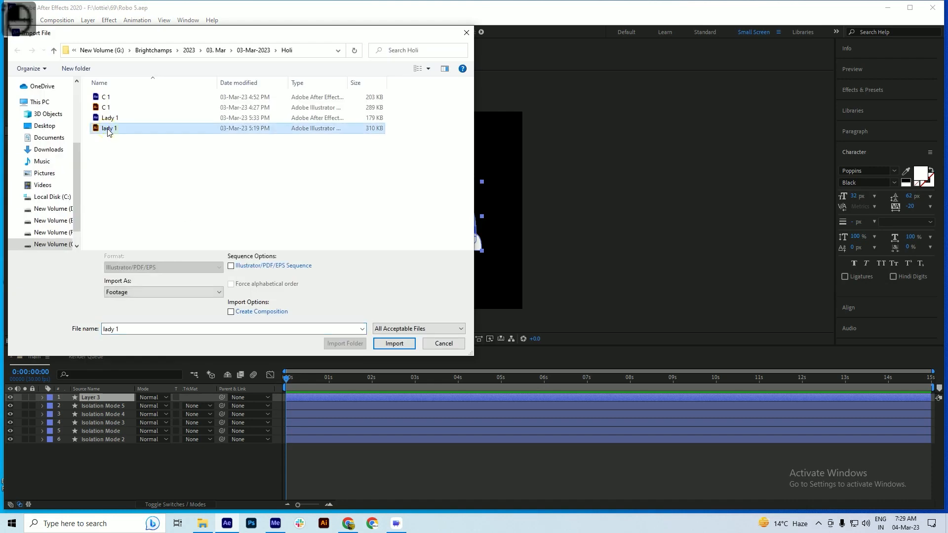
{"action": "left_click", "coordinate": [131, 293]}
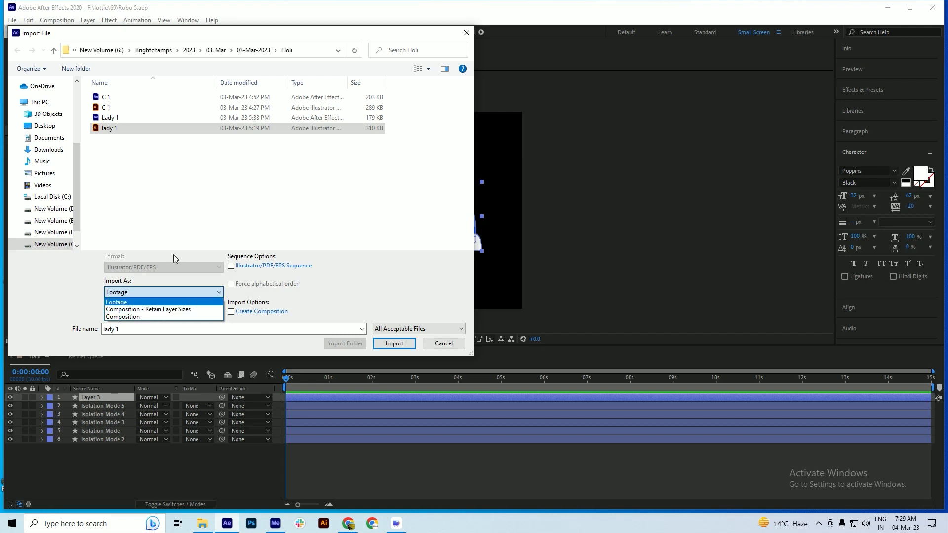
{"action": "left_click", "coordinate": [450, 345]}
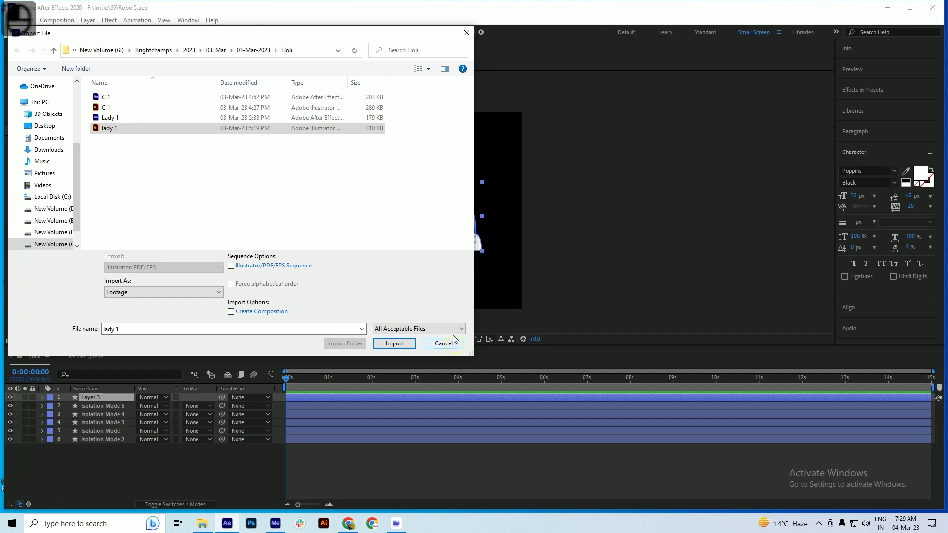
{"action": "left_click", "coordinate": [447, 344]}
{"action": "key", "text": "ctrl+s"}
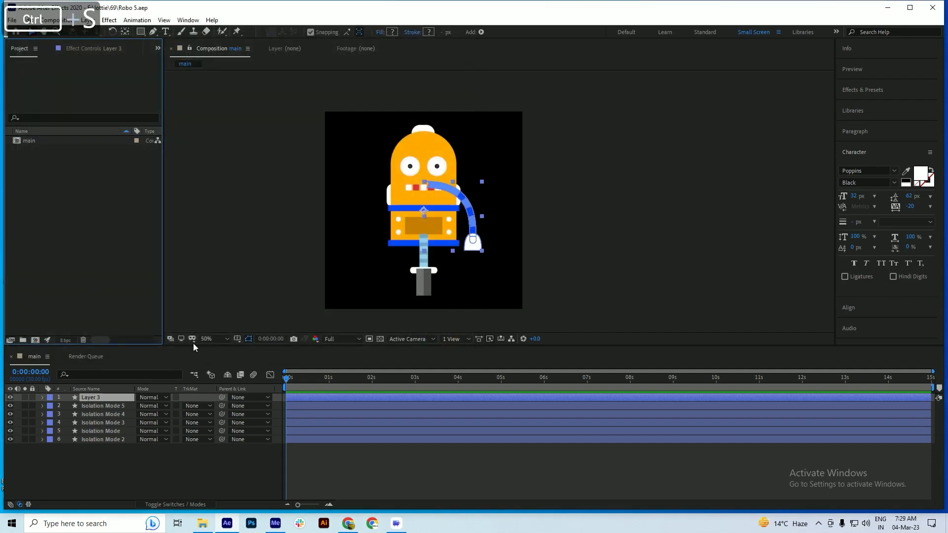
Move the anchor point of the body layer Isolation Mode 2 to the bottom centre of the body with Pan Behind, and save
{"action": "scroll", "coordinate": [423, 209], "scroll_direction": "up", "scroll_amount": 2}
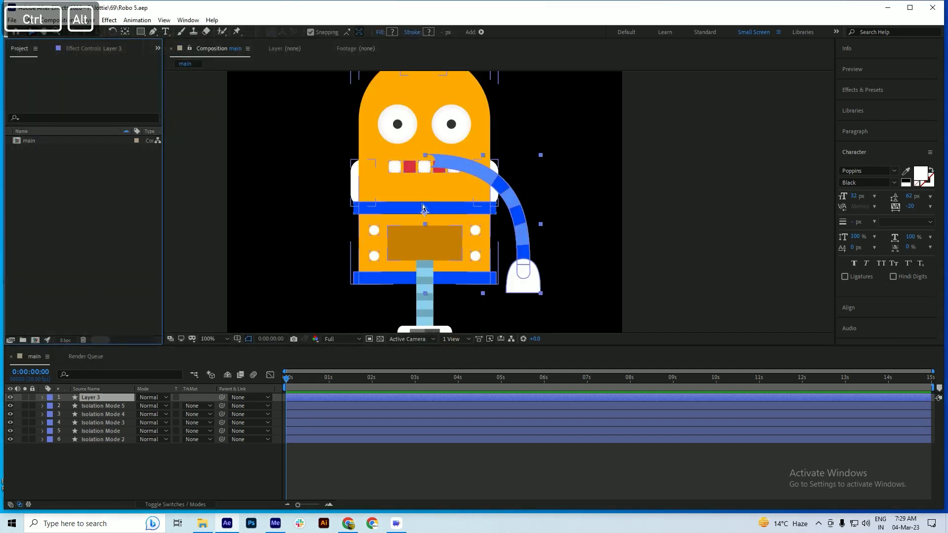
{"action": "key", "text": "space"}
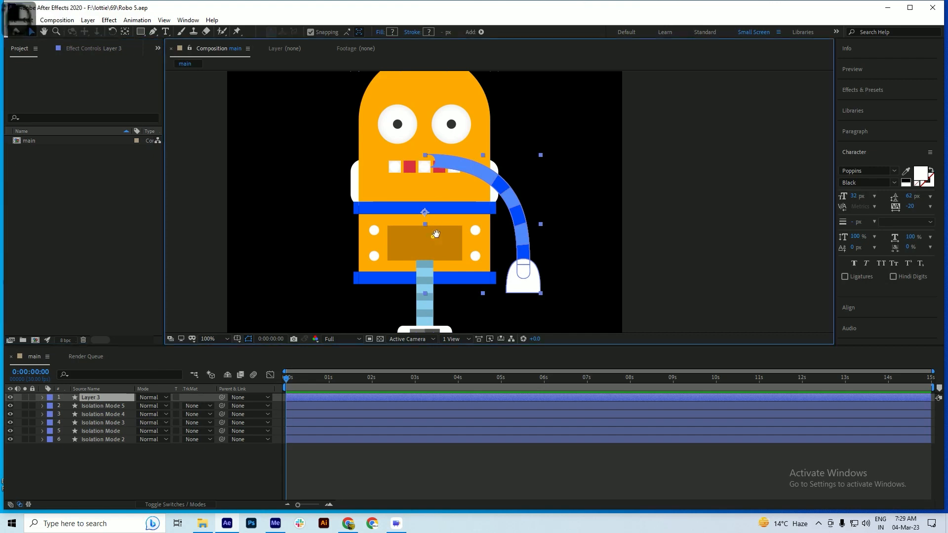
{"action": "left_click_drag", "start_coordinate": [431, 235], "coordinate": [431, 179]}
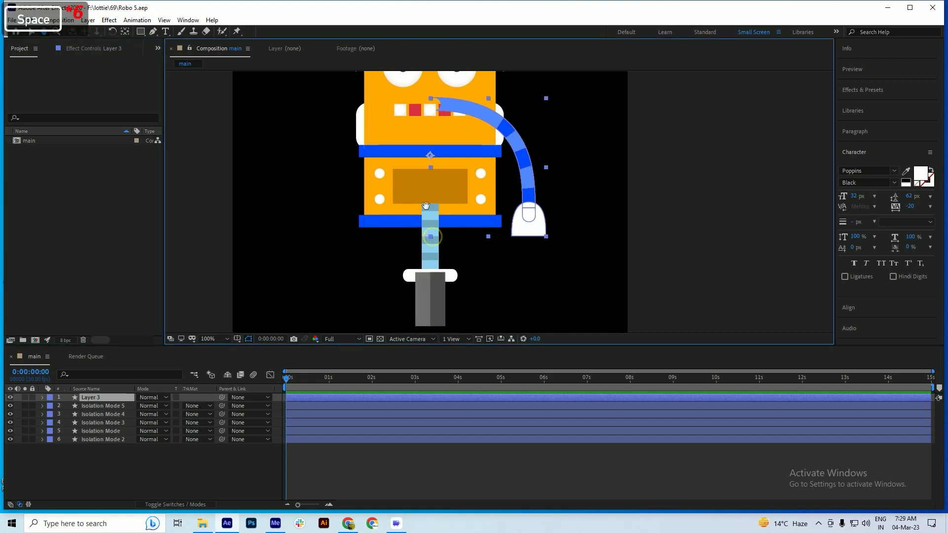
{"action": "left_click", "coordinate": [88, 440]}
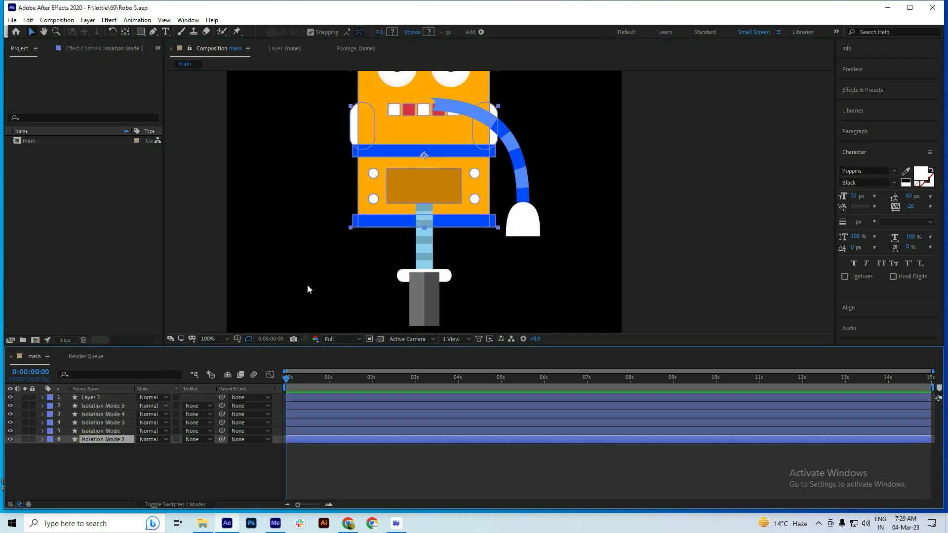
{"action": "left_click", "coordinate": [125, 31]}
{"action": "double_click", "coordinate": [125, 31], "text": "ctrl"}
{"action": "key", "text": "ctrl+s"}
{"action": "left_click_drag", "start_coordinate": [424, 105], "coordinate": [424, 230]}
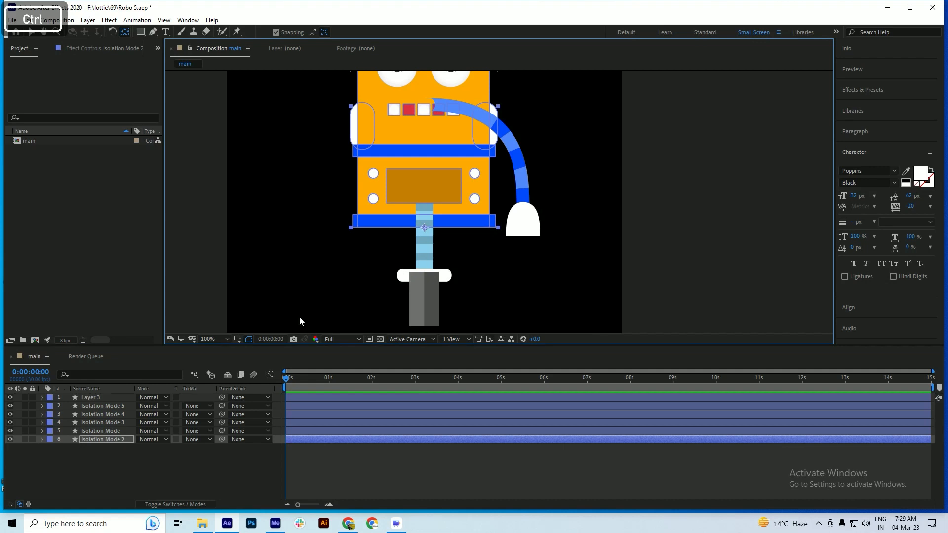
{"action": "key", "text": "ctrl+s"}
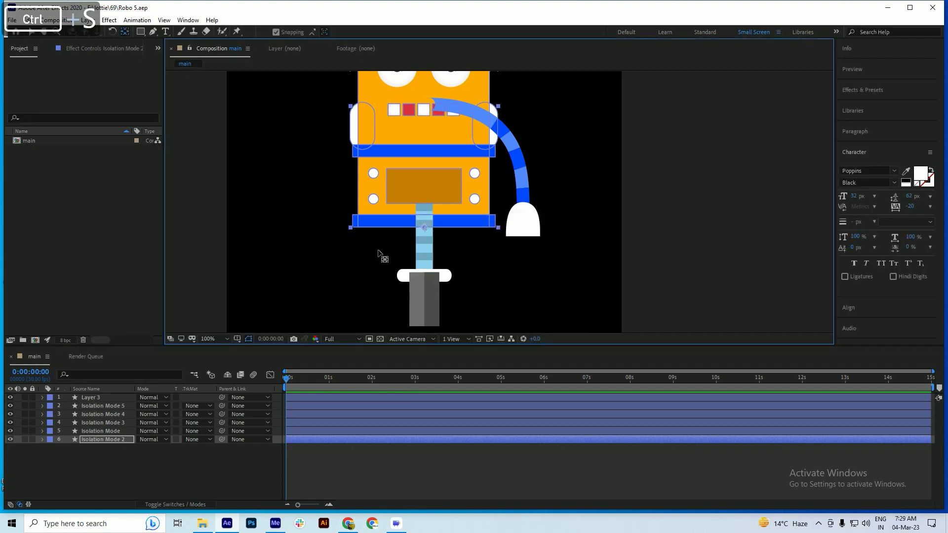
Move the anchor point of the eyes layer Isolation Mode to the shoulder end of the blue arm, and save the project
{"action": "left_click", "coordinate": [101, 431]}
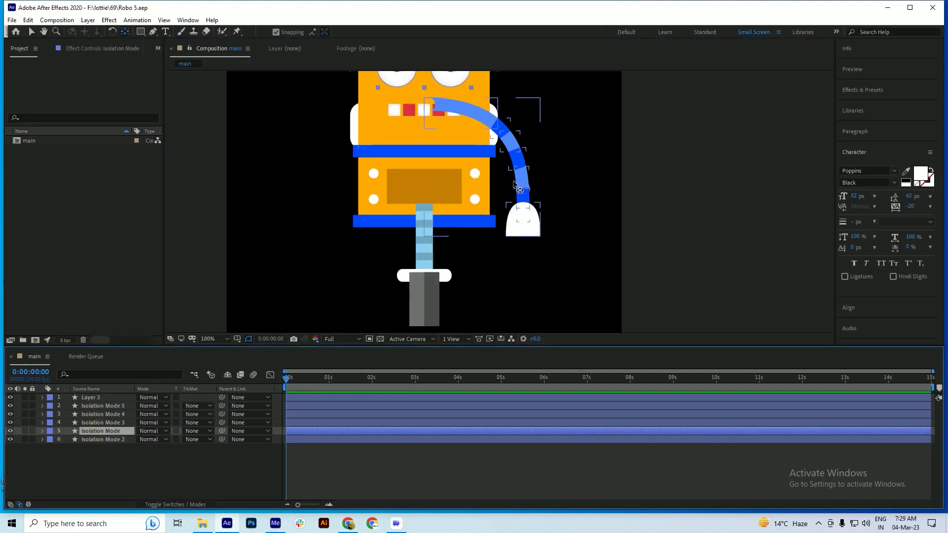
{"action": "key", "text": "space"}
{"action": "left_click_drag", "start_coordinate": [444, 190], "coordinate": [447, 214]}
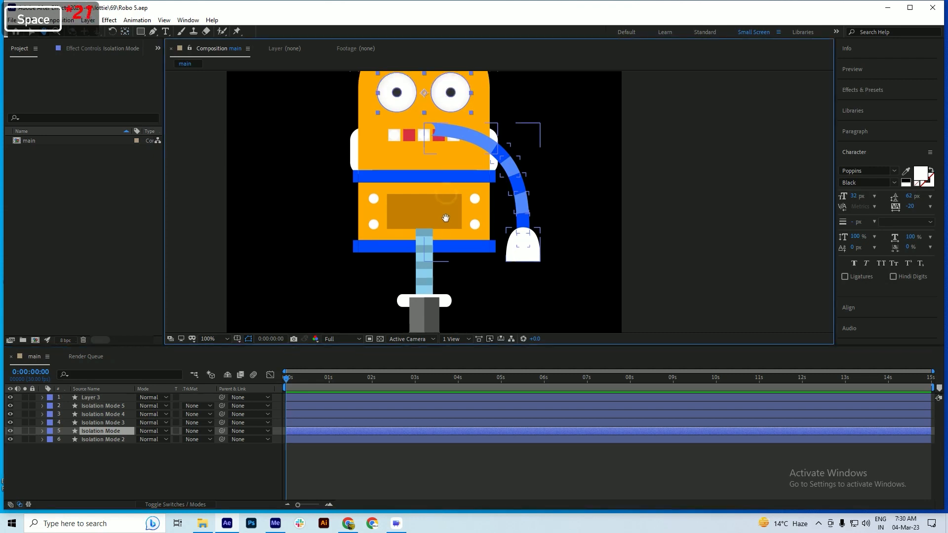
{"action": "left_click_drag", "start_coordinate": [424, 93], "coordinate": [432, 129]}
{"action": "key", "text": "ctrl+s"}
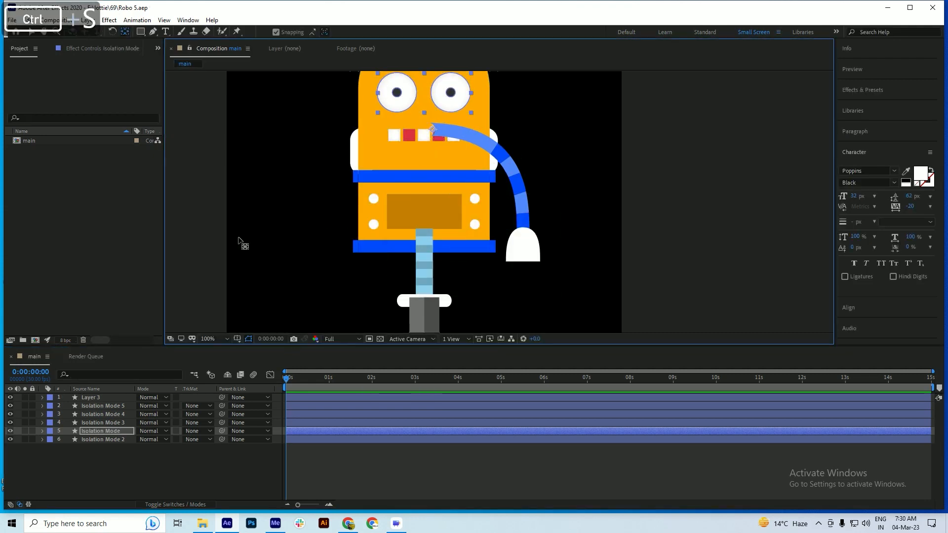
Move the anchor point of the light-blue leg layer Isolation Mode 3 to the bottom centre of the leg, and save
{"action": "left_click", "coordinate": [117, 423]}
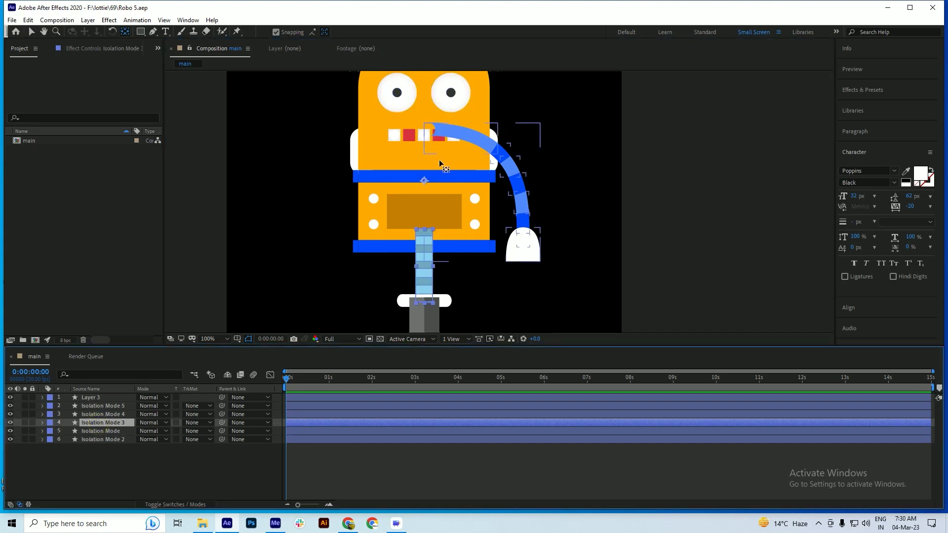
{"action": "left_click_drag", "start_coordinate": [425, 181], "coordinate": [427, 303]}
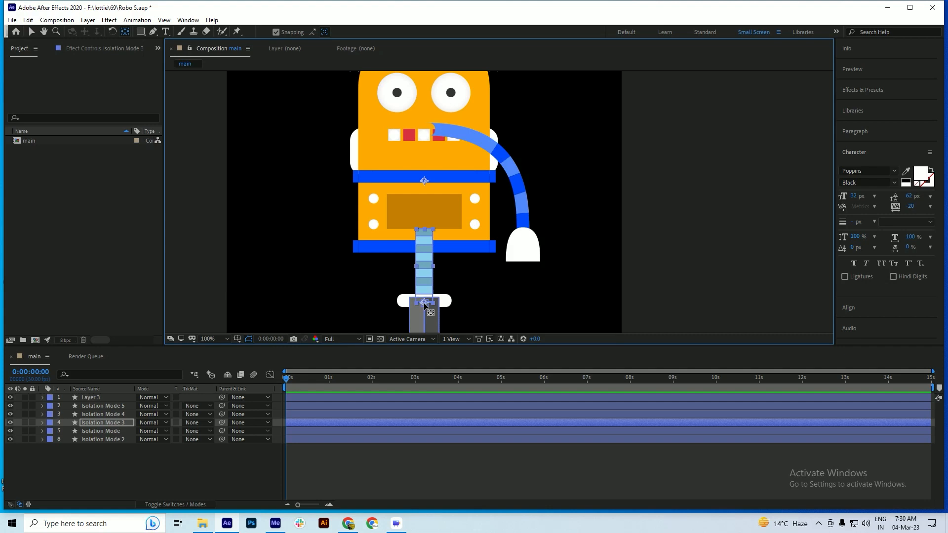
{"action": "key", "text": "ctrl+s"}
Place the white bar layer Isolation Mode 4 above Isolation Mode 5, centre its anchor point on the bar, and save
{"action": "left_click_drag", "start_coordinate": [428, 283], "coordinate": [435, 234]}
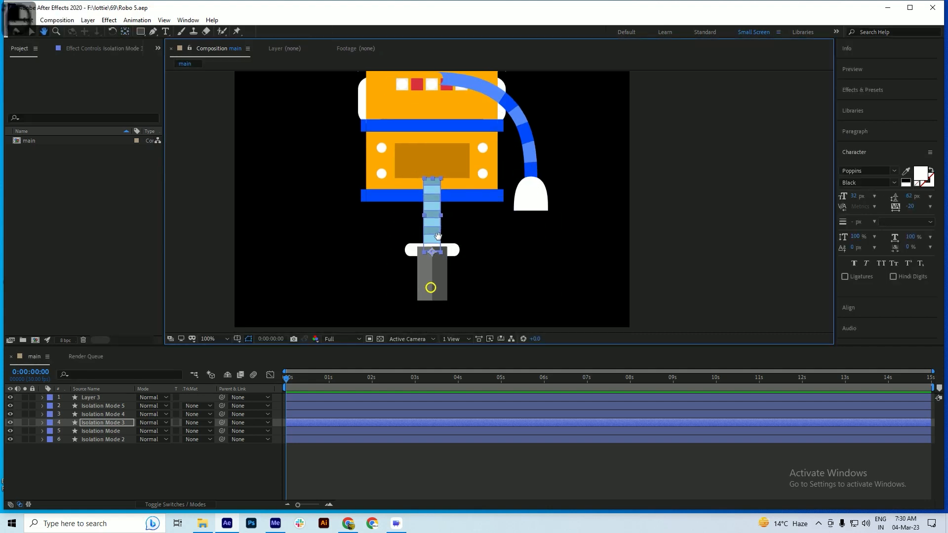
{"action": "left_click", "coordinate": [98, 414]}
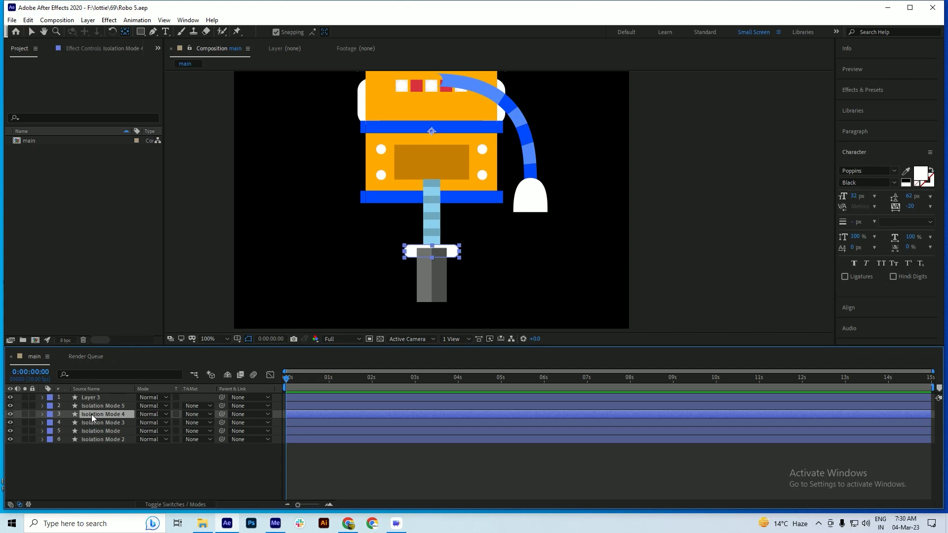
{"action": "left_click_drag", "start_coordinate": [91, 414], "coordinate": [93, 404]}
{"action": "key", "text": "ctrl+s"}
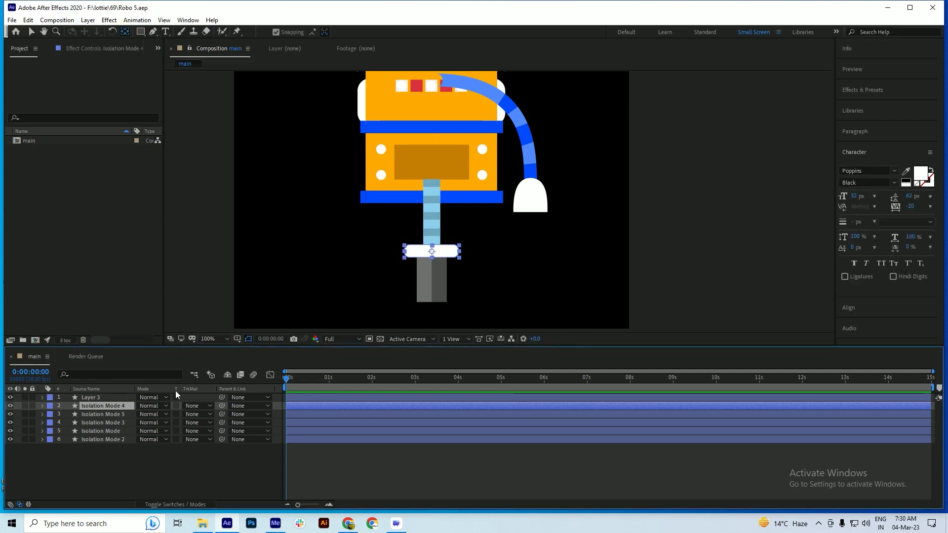
Move the anchor point of the arm layer Layer 3 to the arm's shoulder end, and save the project
{"action": "left_click", "coordinate": [92, 398]}
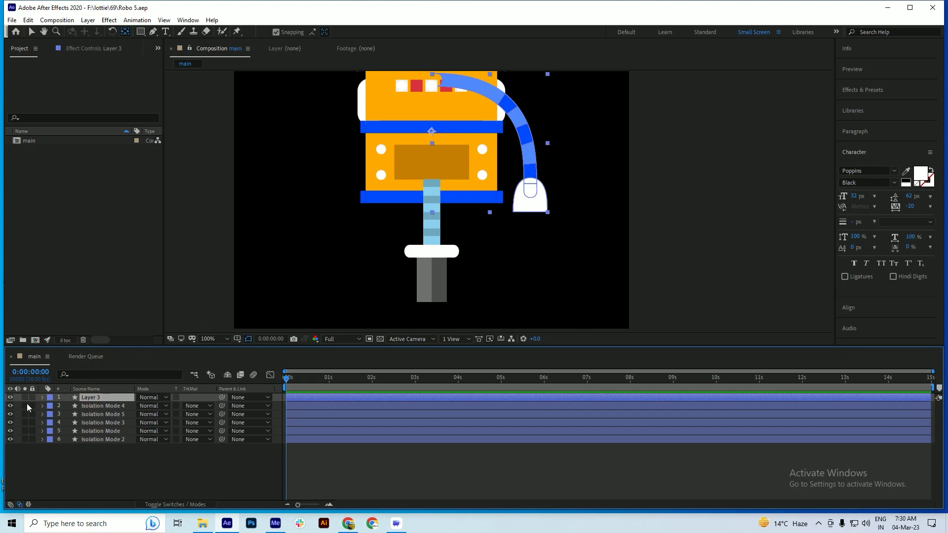
{"action": "left_click", "coordinate": [11, 398]}
{"action": "left_click", "coordinate": [11, 397]}
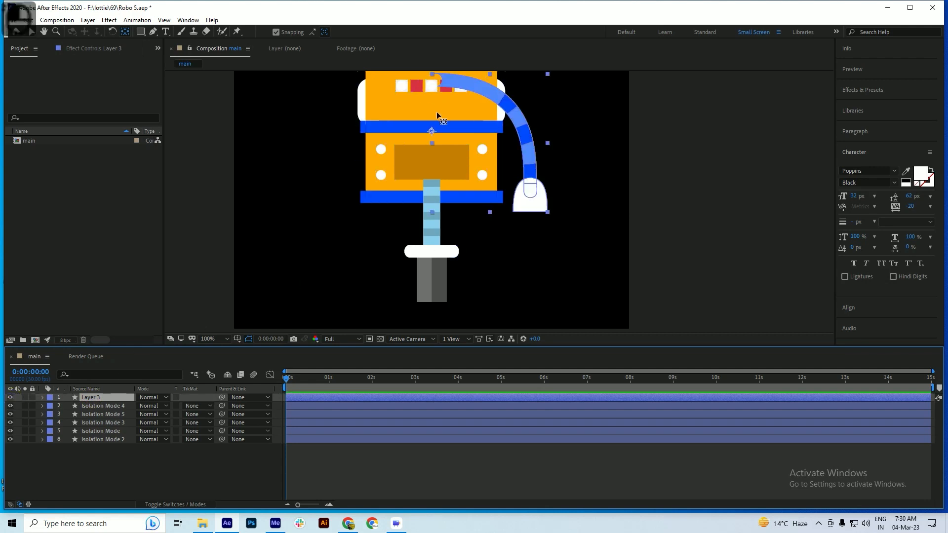
{"action": "left_click_drag", "start_coordinate": [432, 129], "coordinate": [440, 79]}
{"action": "key", "text": "ctrl+s"}
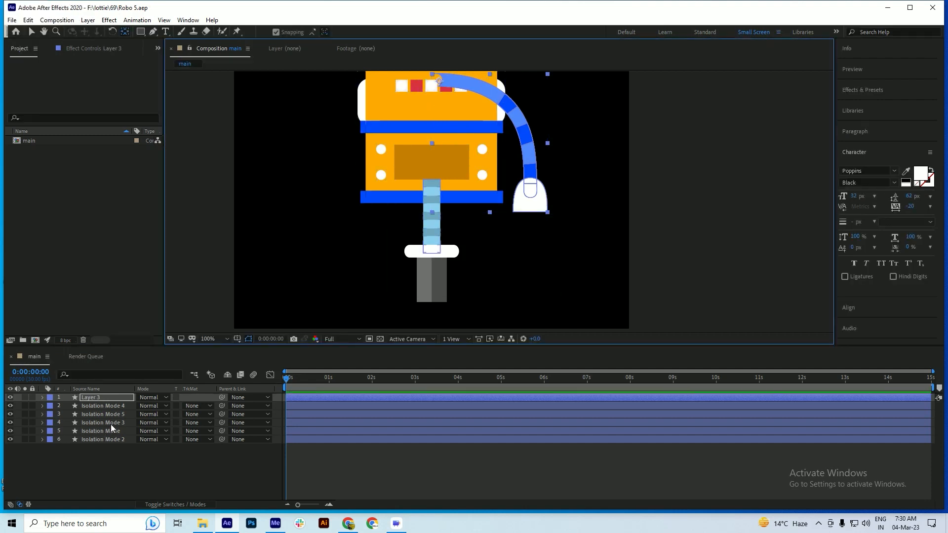
Centre the anchor point of the eyes layer Isolation Mode midway between the two eyes, and save the project
{"action": "left_click", "coordinate": [110, 423]}
{"action": "left_click", "coordinate": [109, 431]}
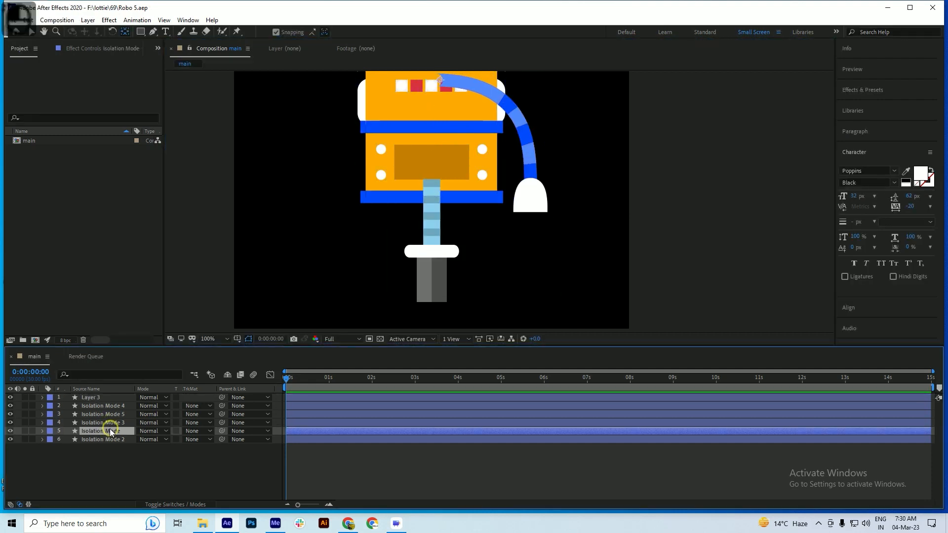
{"action": "left_click", "coordinate": [10, 431]}
{"action": "scroll", "coordinate": [412, 259], "scroll_direction": "down", "scroll_amount": 2}
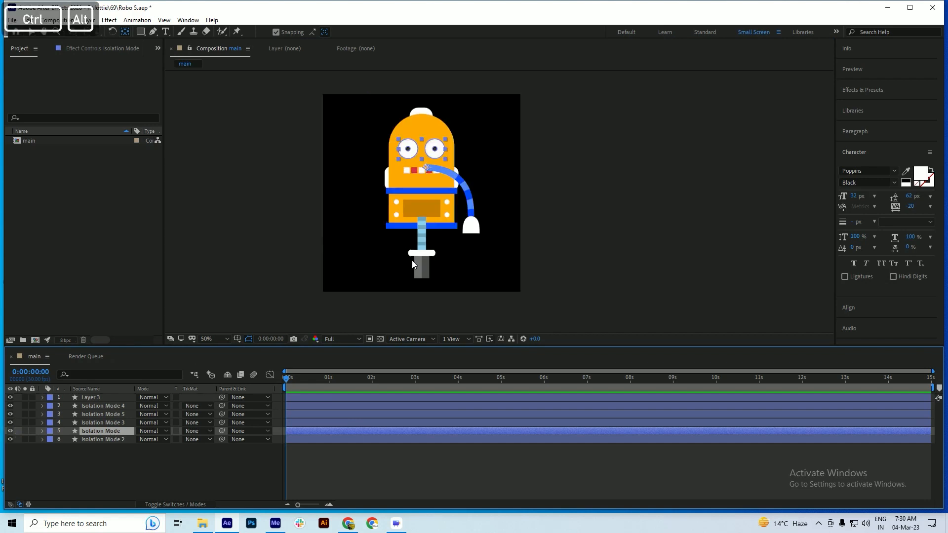
{"action": "scroll", "coordinate": [378, 152], "scroll_direction": "up", "scroll_amount": 2}
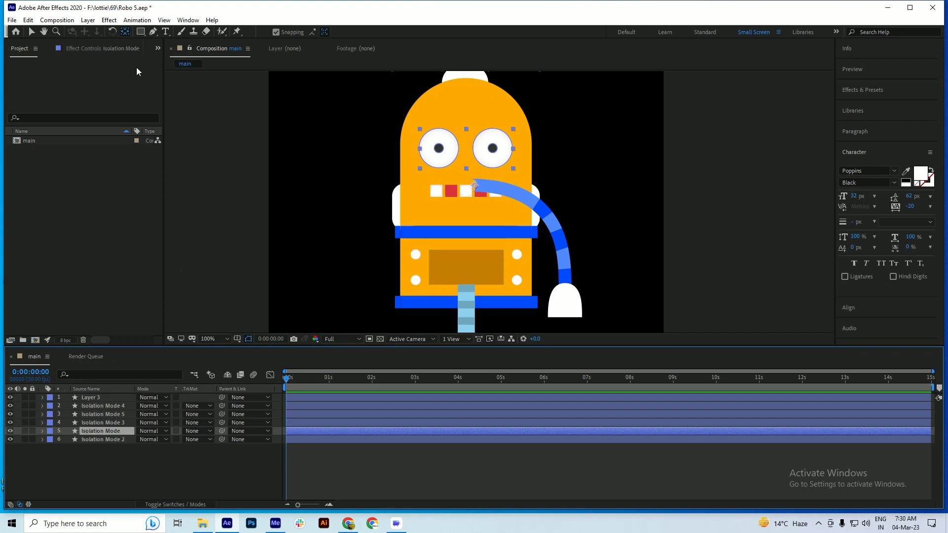
{"action": "key", "text": "ctrl"}
{"action": "left_click", "coordinate": [124, 30]}
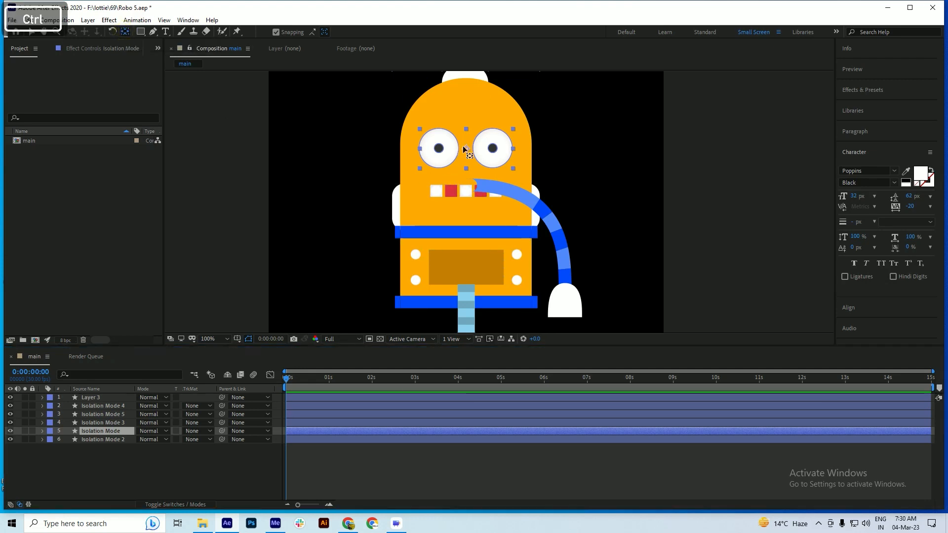
{"action": "key", "text": "ctrl+s"}
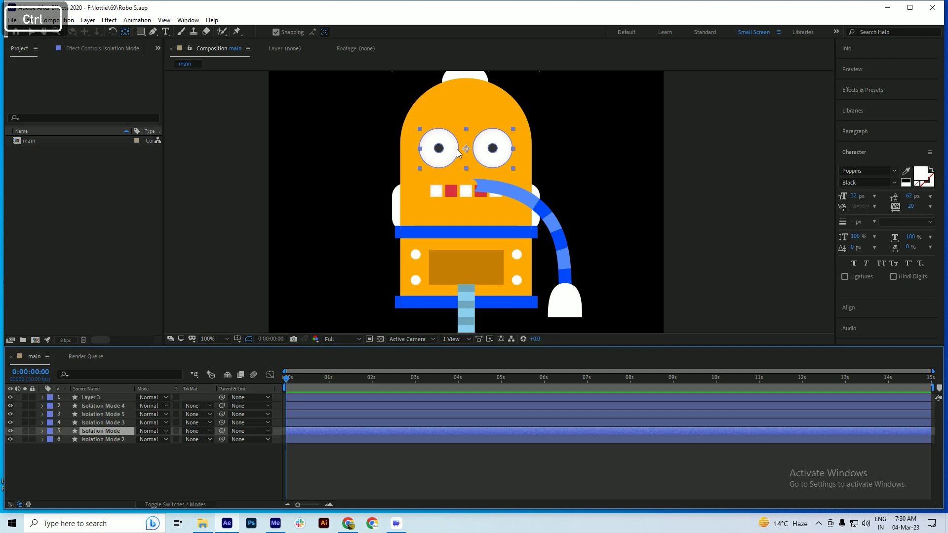
{"action": "key", "text": "ctrl+s"}
{"action": "key", "text": "ctrl+s"}
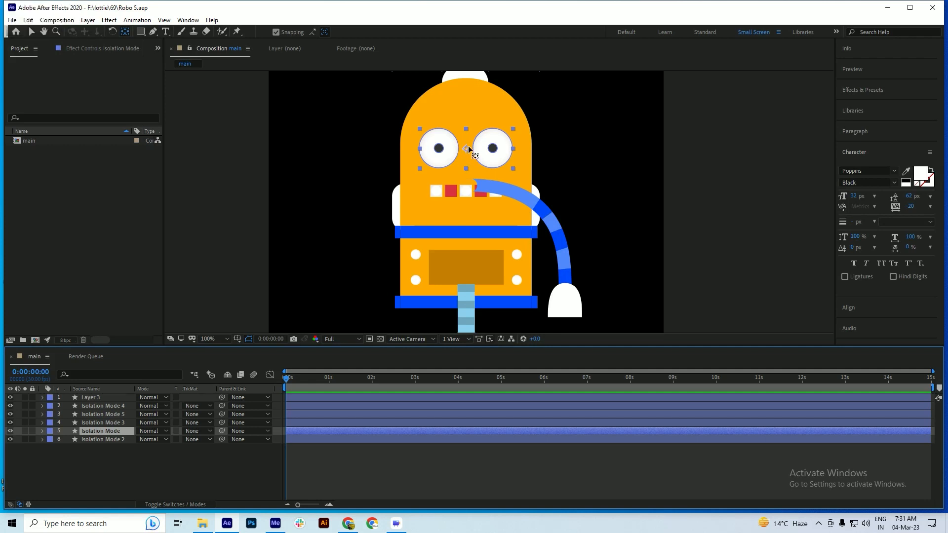
{"action": "key", "text": "ctrl+s"}
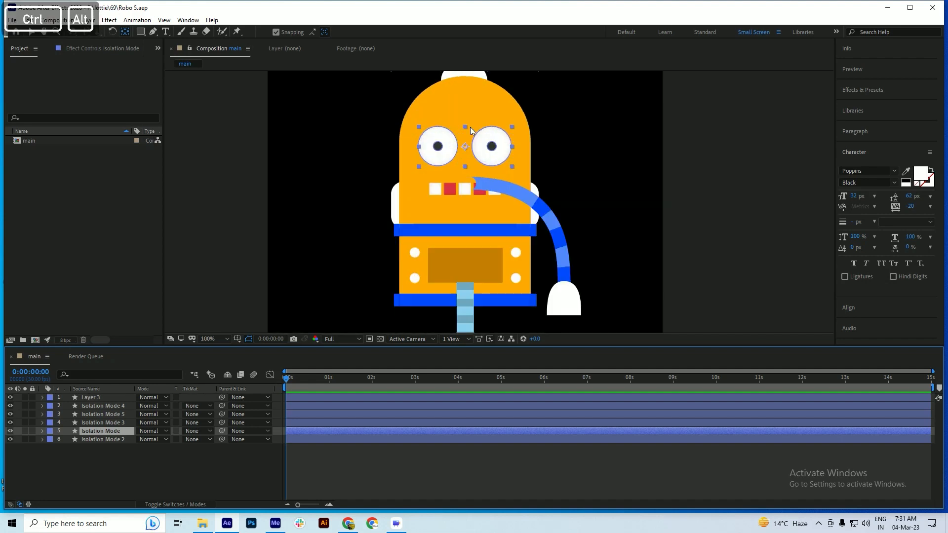
{"action": "key", "text": "ctrl+s"}
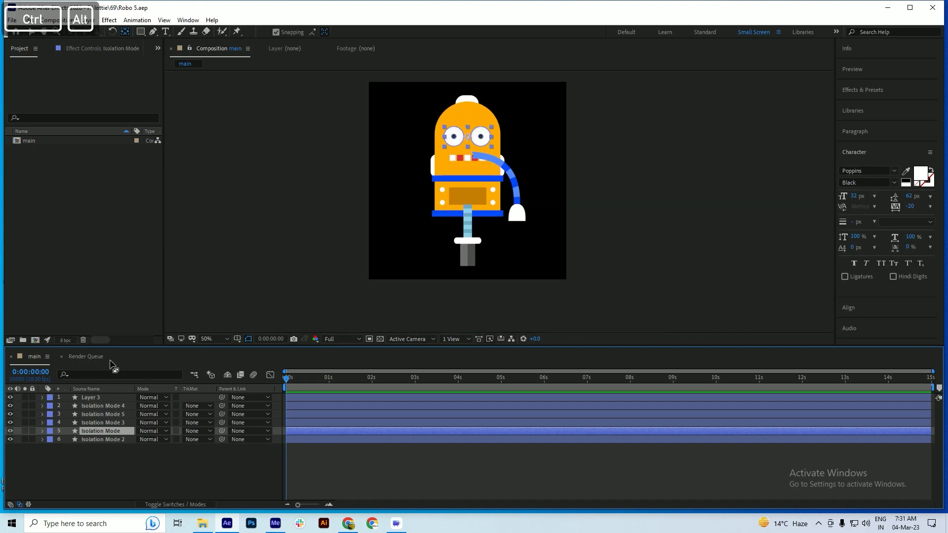
Rename the arm layer Layer 3 as hand 1
{"action": "left_click", "coordinate": [465, 224]}
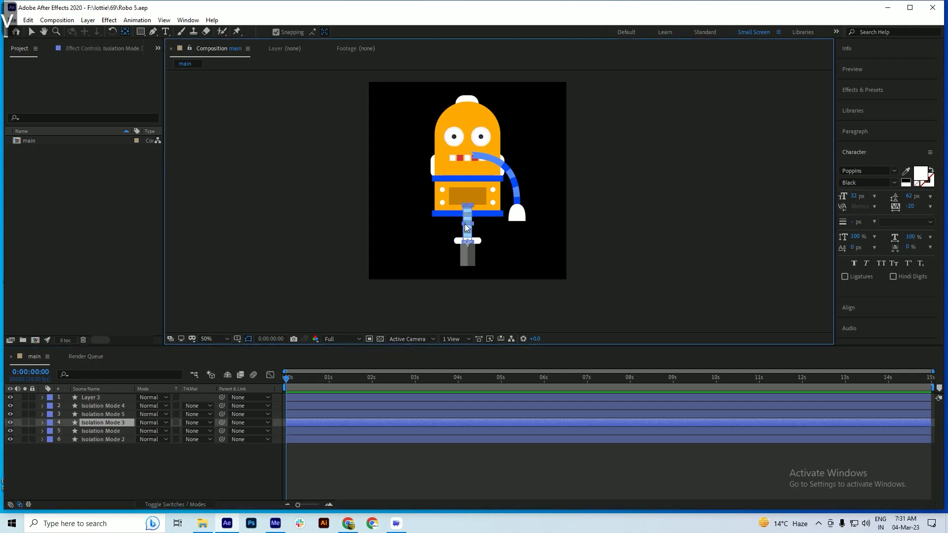
{"action": "left_click", "coordinate": [98, 403]}
{"action": "left_click", "coordinate": [98, 397]}
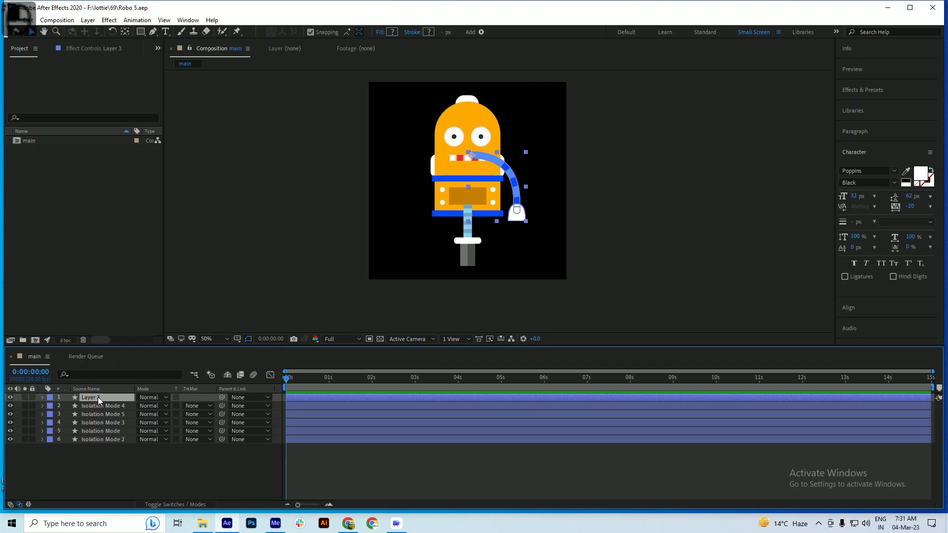
{"action": "key", "text": "Return"}
{"action": "type", "text": "h"}
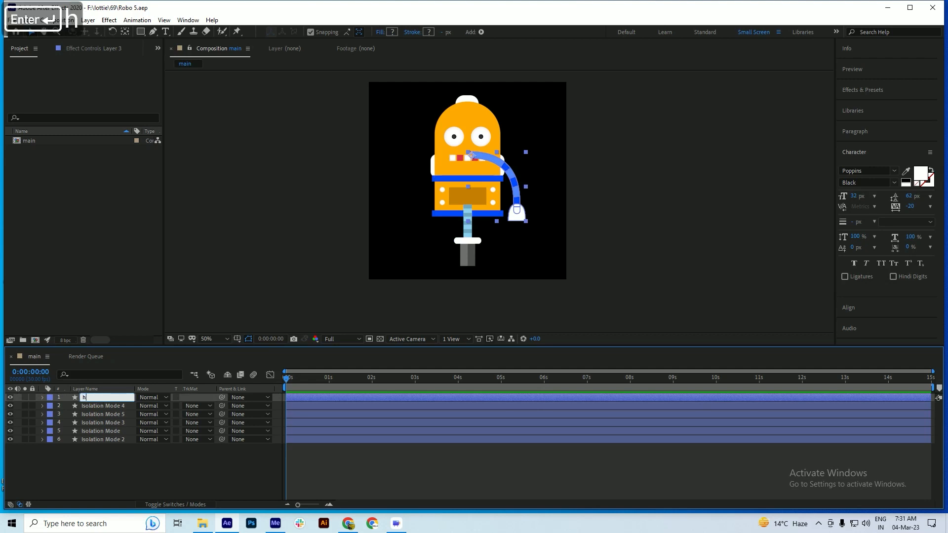
{"action": "type", "text": "and 1"}
{"action": "key", "text": "Return"}
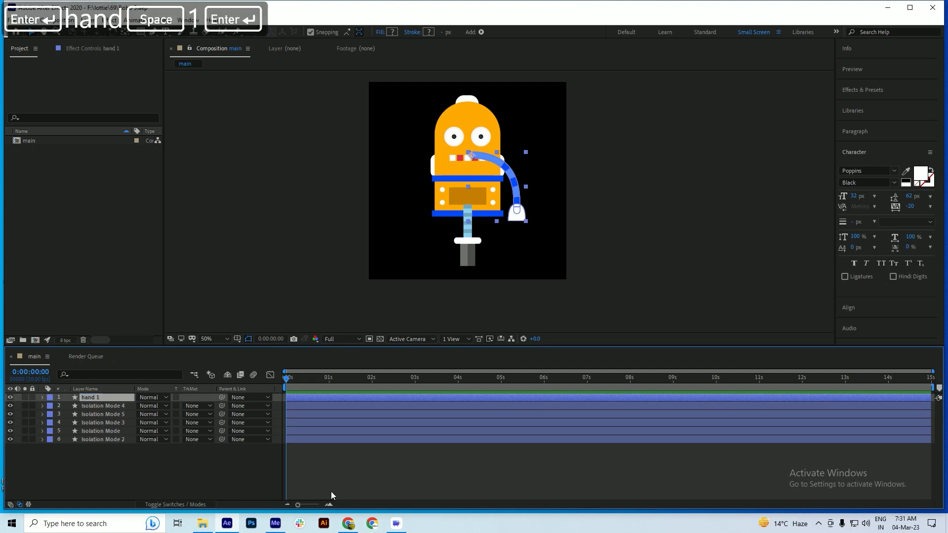
Duplicate the hand 1 layer, flip the copy horizontally to make the opposite arm, and save
{"action": "key", "text": "ctrl+d"}
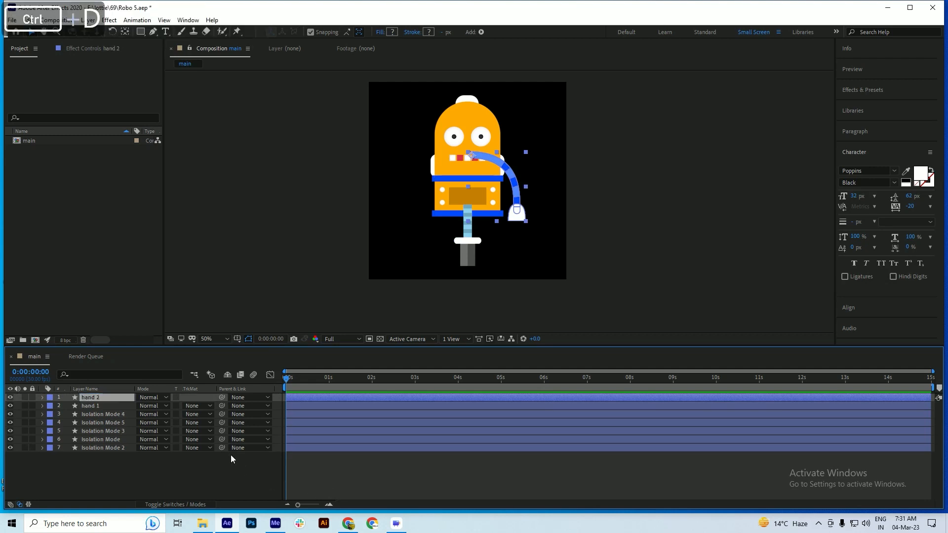
{"action": "right_click", "coordinate": [88, 398]}
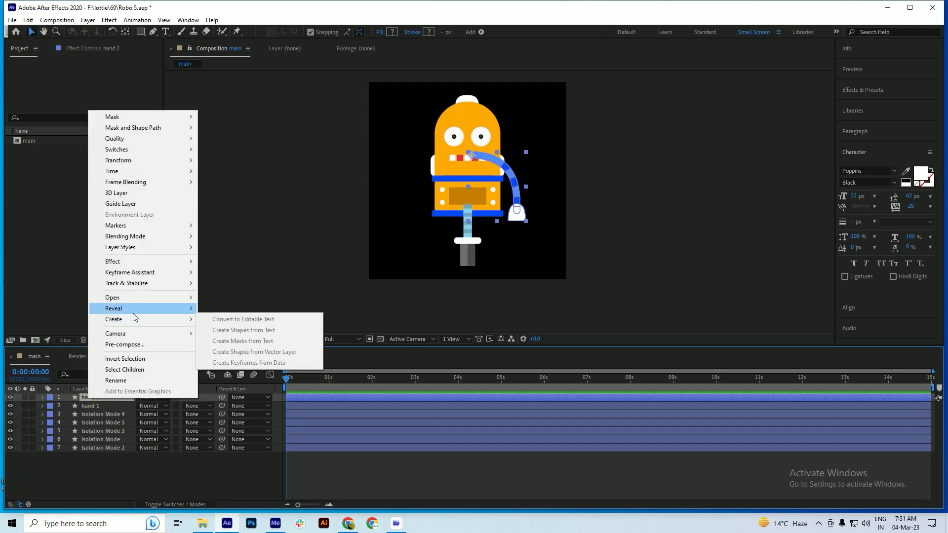
{"action": "mouse_move", "coordinate": [138, 286]}
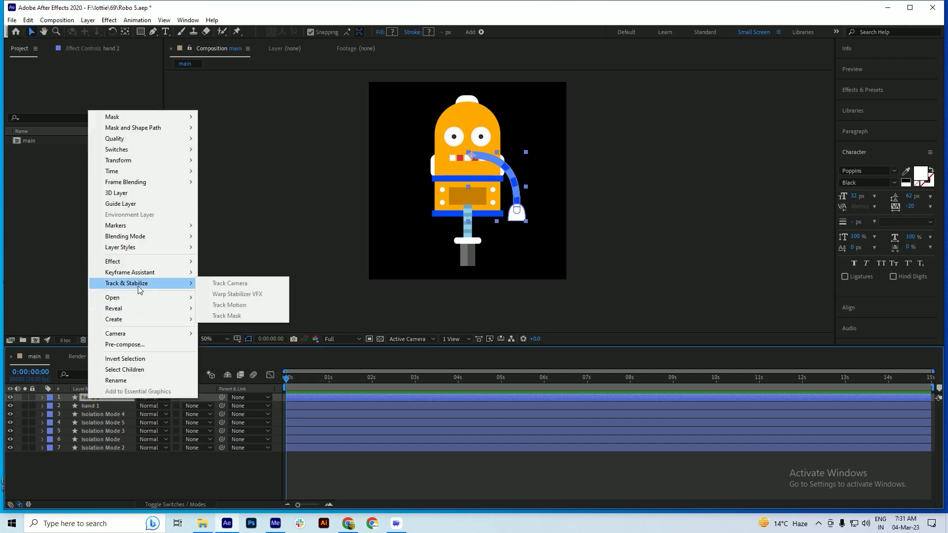
{"action": "mouse_move", "coordinate": [129, 163]}
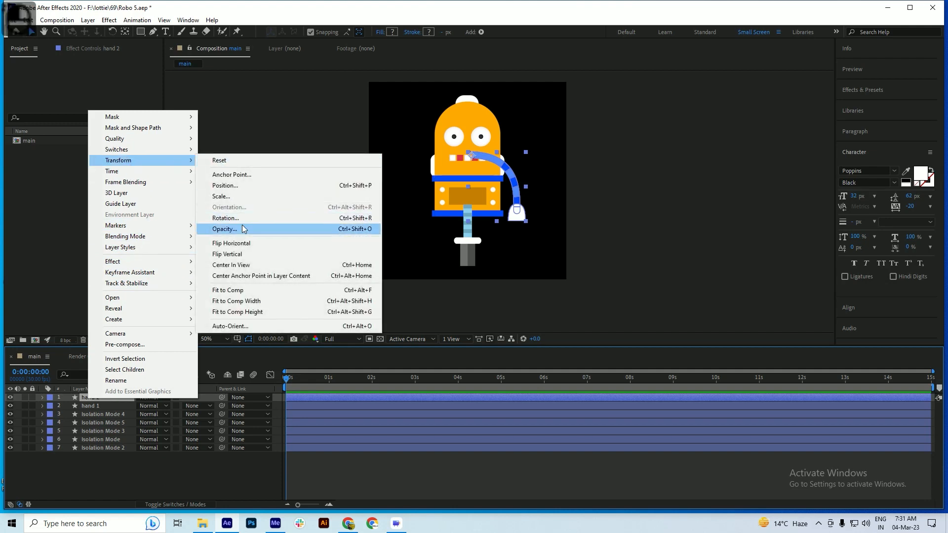
{"action": "left_click", "coordinate": [242, 243]}
{"action": "key", "text": "ctrl+s"}
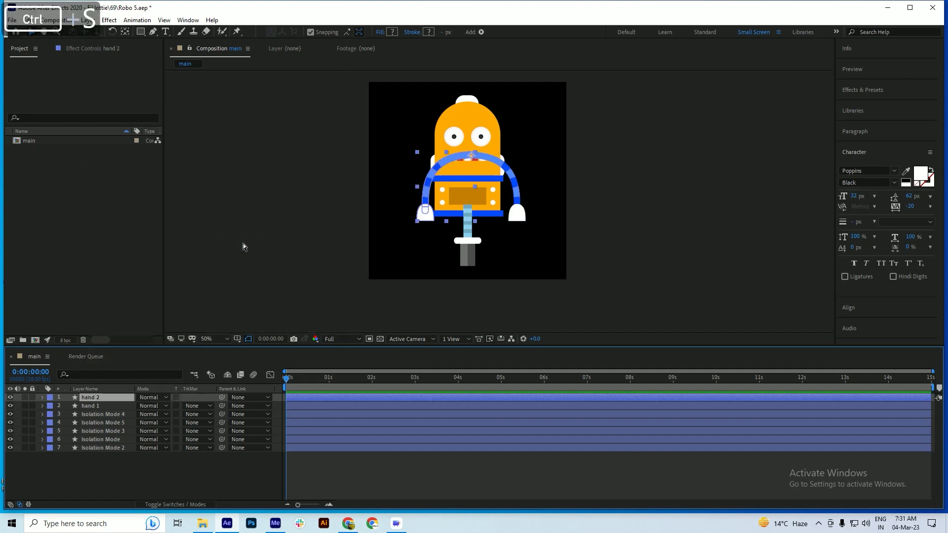
Nudge the flipped arm hand 2 left to mirror the other arm's placement on the body, save, and deselect it
{"action": "key", "text": "shift+Left"}
{"action": "key", "text": "shift+Left"}
{"action": "key", "text": "shift+Left"}
{"action": "key", "text": "Left"}
{"action": "key", "text": "Left"}
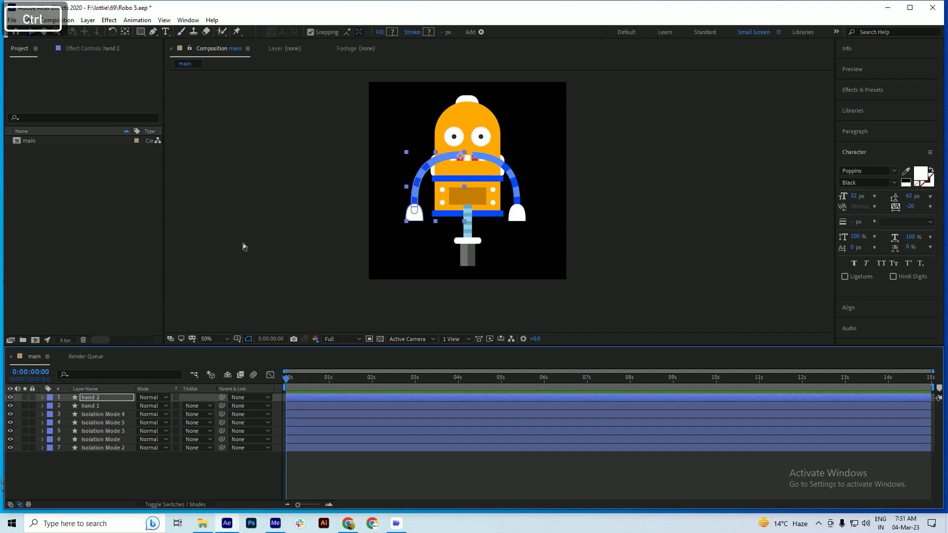
{"action": "key", "text": "ctrl+s"}
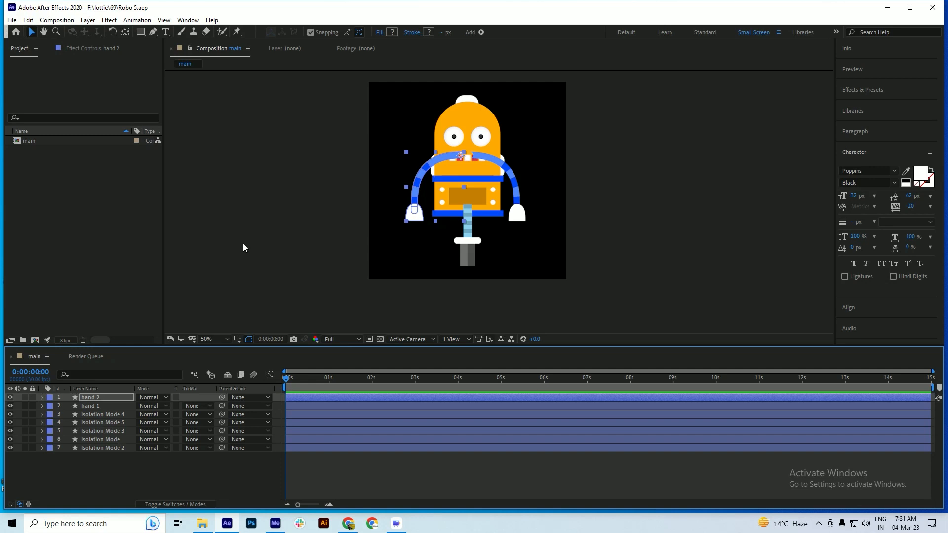
{"action": "key", "text": "ctrl+s"}
{"action": "left_click", "coordinate": [94, 464]}
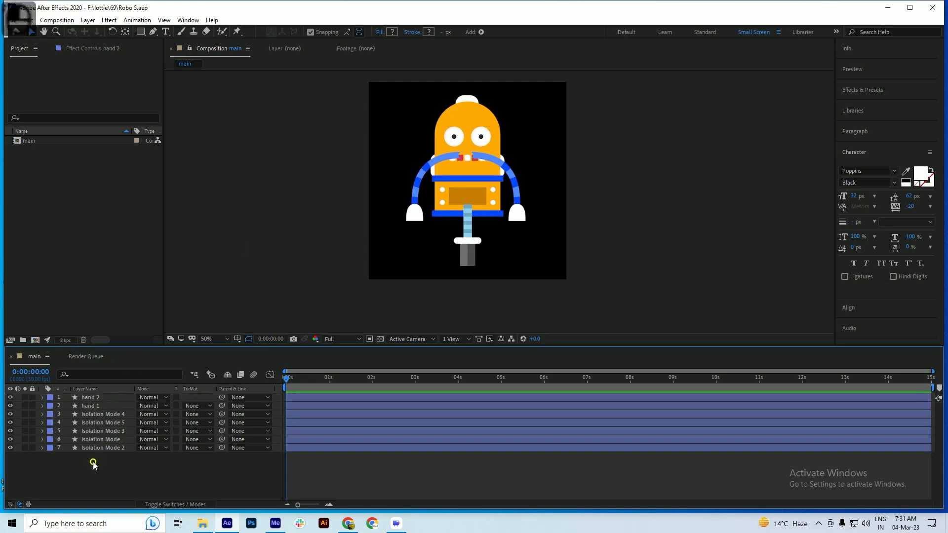
Check which robot part each unrenamed layer holds, from Isolation Mode 4 down to Isolation Mode 2
{"action": "left_click", "coordinate": [96, 415]}
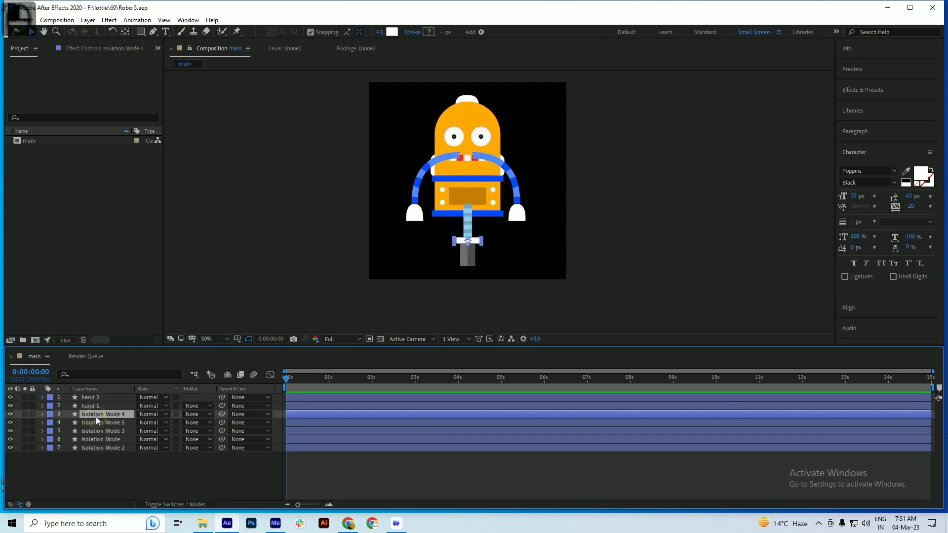
{"action": "left_click", "coordinate": [96, 423]}
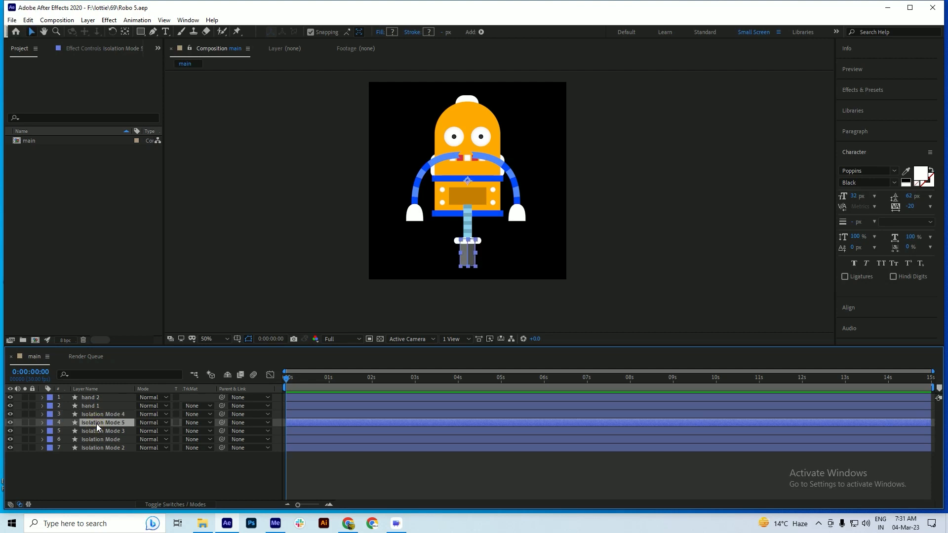
{"action": "left_click", "coordinate": [96, 430]}
{"action": "left_click", "coordinate": [97, 437]}
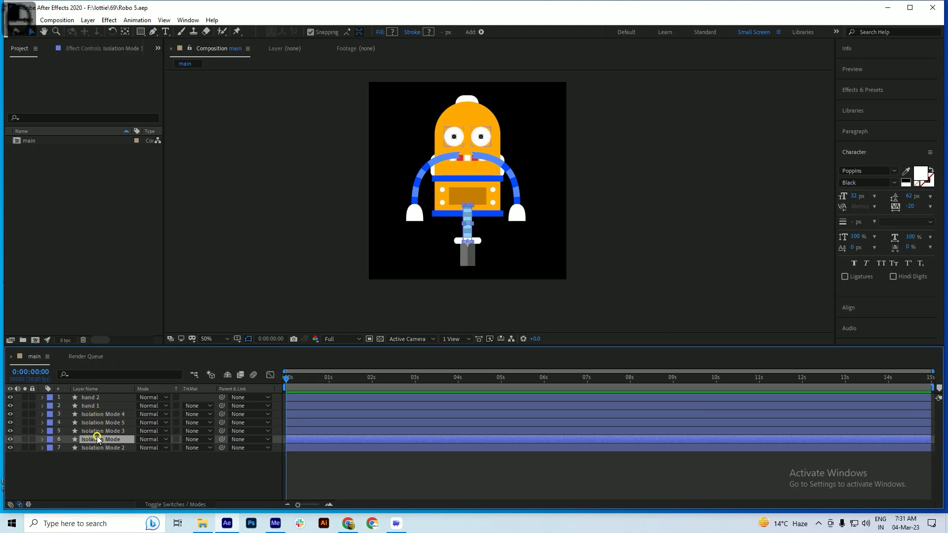
{"action": "left_click", "coordinate": [97, 447]}
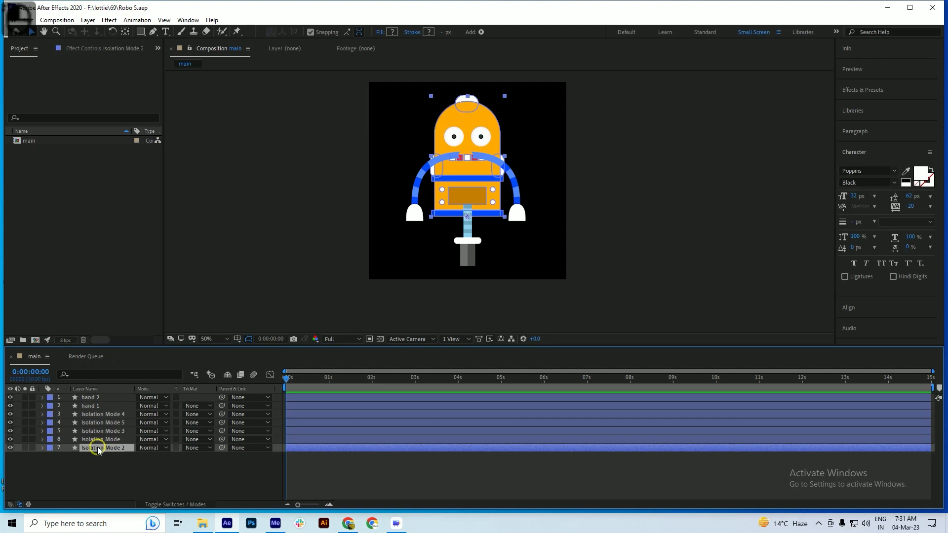
Move the body layer Isolation Mode 2 and the eyes layer Isolation Mode to the top of the layer stack, and save
{"action": "left_click_drag", "start_coordinate": [96, 446], "coordinate": [100, 399]}
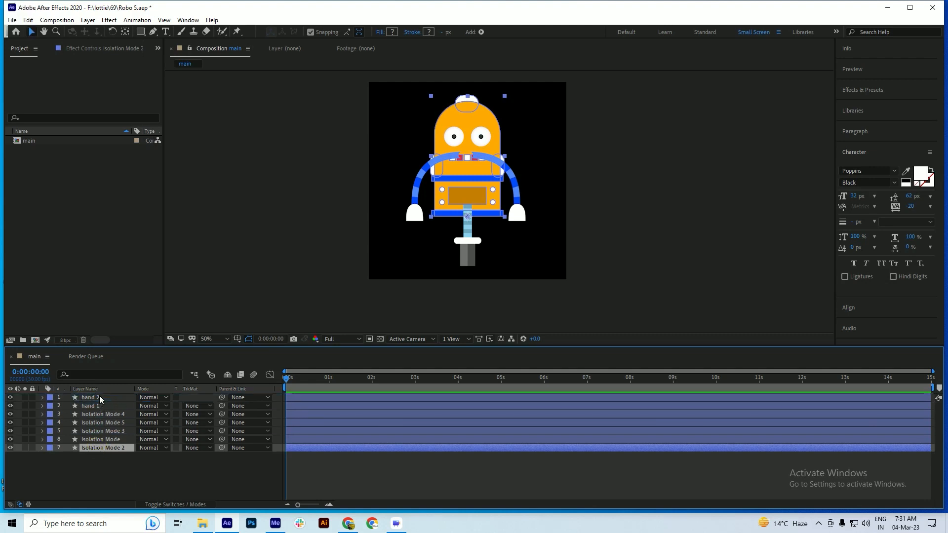
{"action": "left_click", "coordinate": [98, 422]}
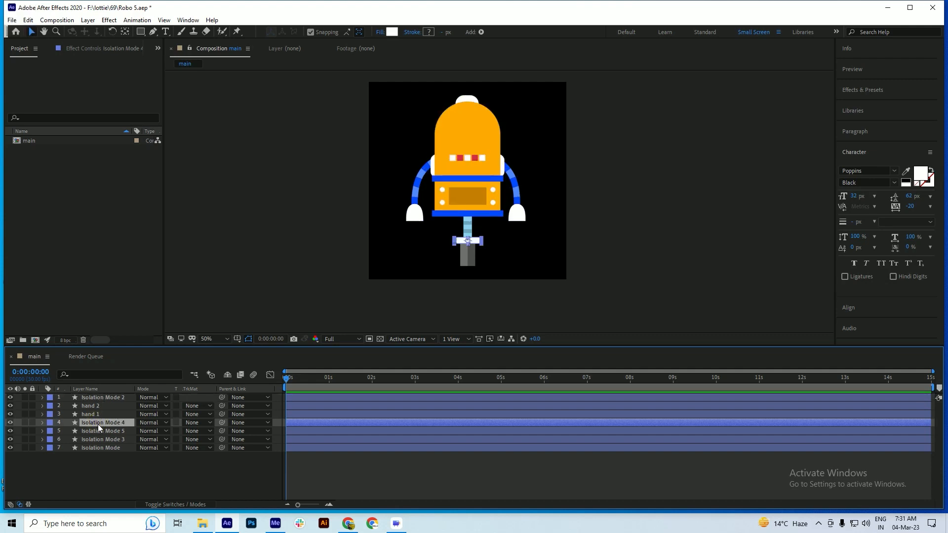
{"action": "left_click", "coordinate": [98, 429]}
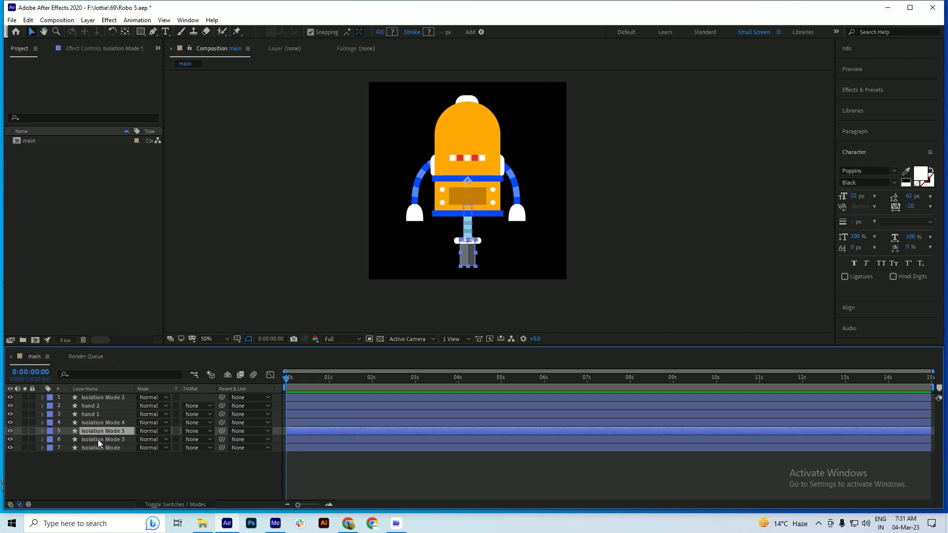
{"action": "left_click", "coordinate": [99, 439]}
{"action": "left_click", "coordinate": [99, 448]}
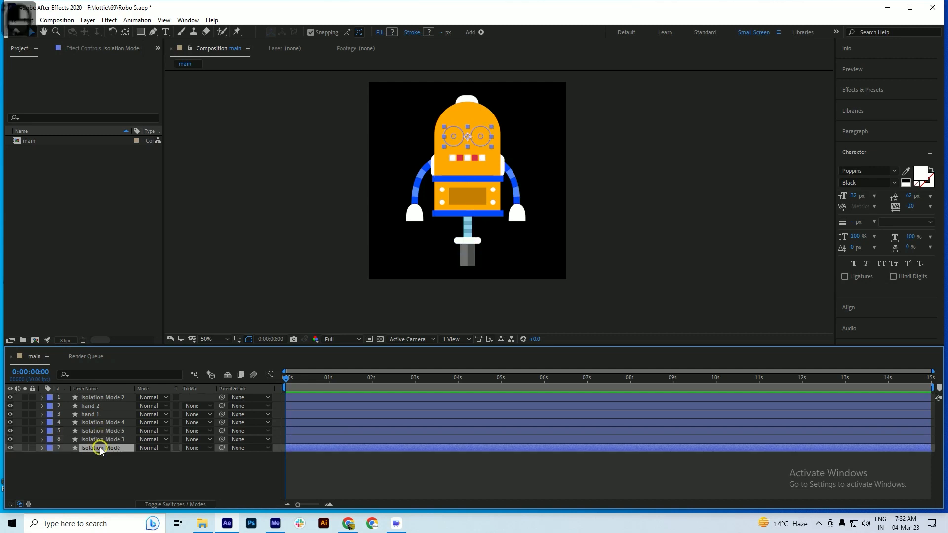
{"action": "left_click_drag", "start_coordinate": [99, 447], "coordinate": [102, 395]}
{"action": "key", "text": "ctrl+s"}
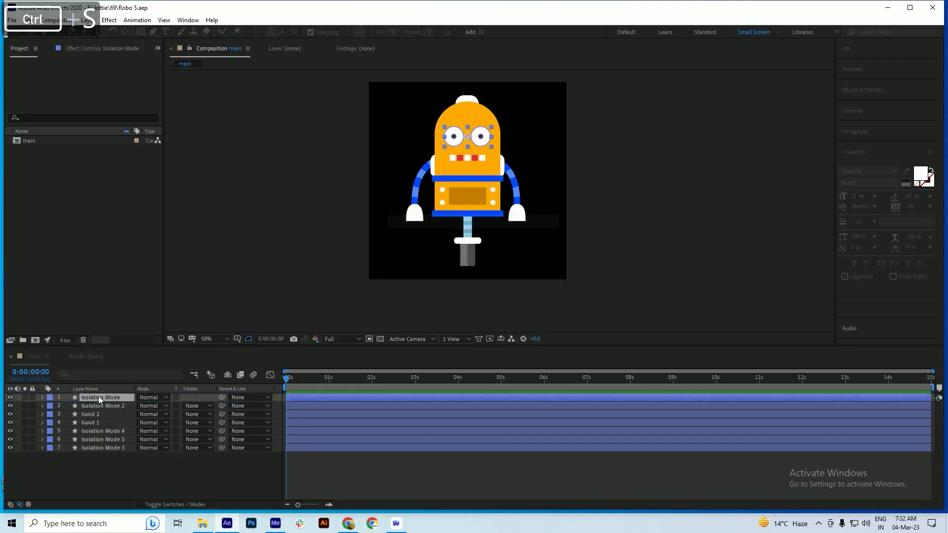
Parent the eyes layer Isolation Mode and both hand layers to the body layer Isolation Mode 2, and save
{"action": "left_click_drag", "start_coordinate": [222, 397], "coordinate": [90, 407]}
{"action": "key", "text": "ctrl+s"}
{"action": "left_click", "coordinate": [92, 415]}
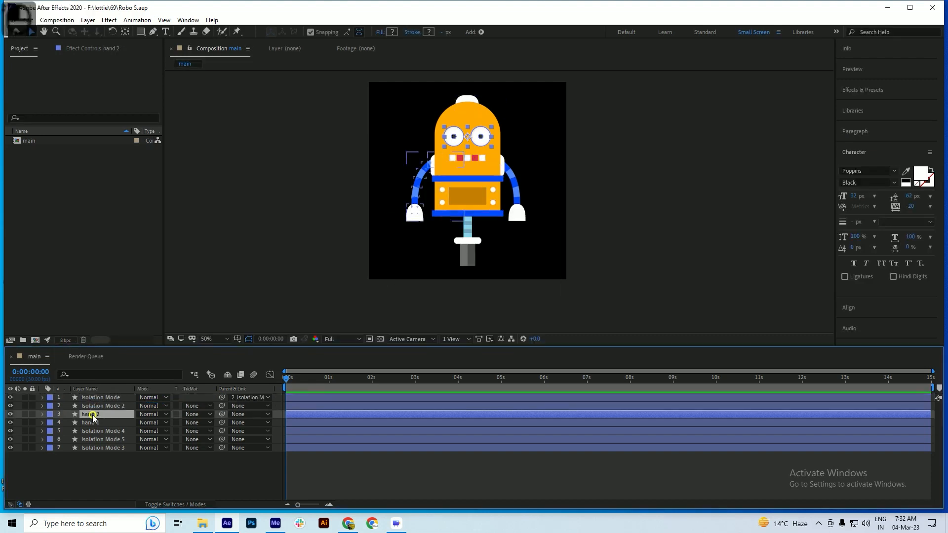
{"action": "left_click", "coordinate": [93, 422], "text": "shift"}
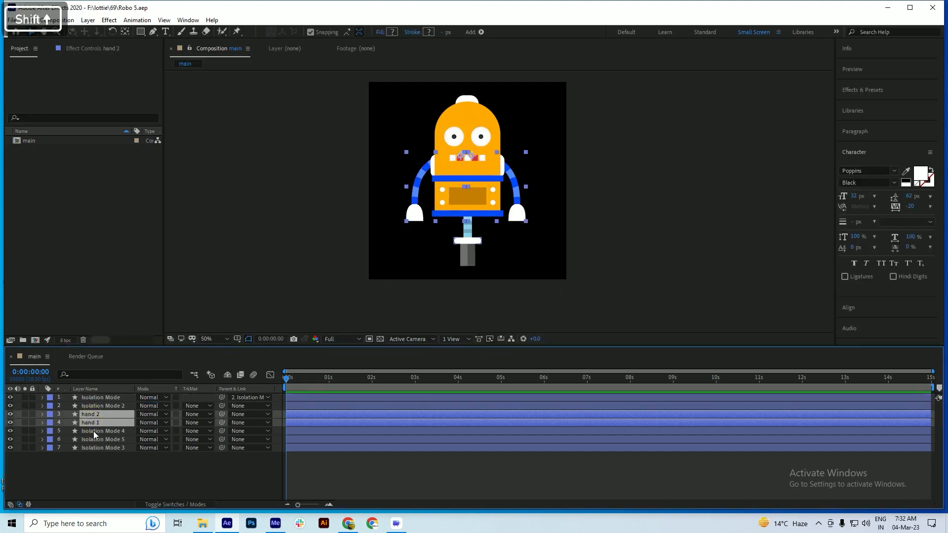
{"action": "left_click_drag", "start_coordinate": [223, 413], "coordinate": [96, 406]}
{"action": "left_click", "coordinate": [96, 406]}
{"action": "key", "text": "ctrl+s"}
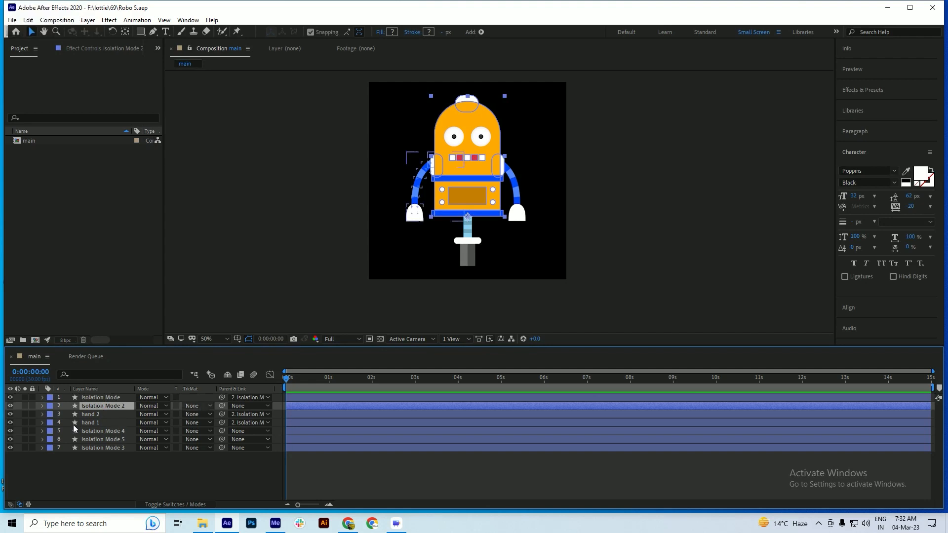
Center the anchor point of the grey wheel layer Isolation Mode 5 within its shape and save
{"action": "left_click", "coordinate": [103, 431]}
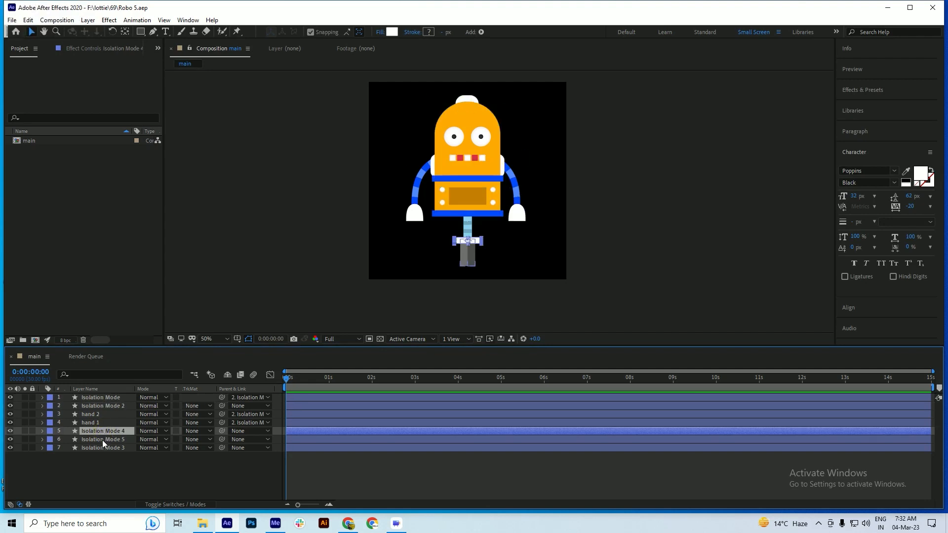
{"action": "left_click", "coordinate": [101, 440]}
{"action": "left_click", "coordinate": [103, 433], "text": "ctrl"}
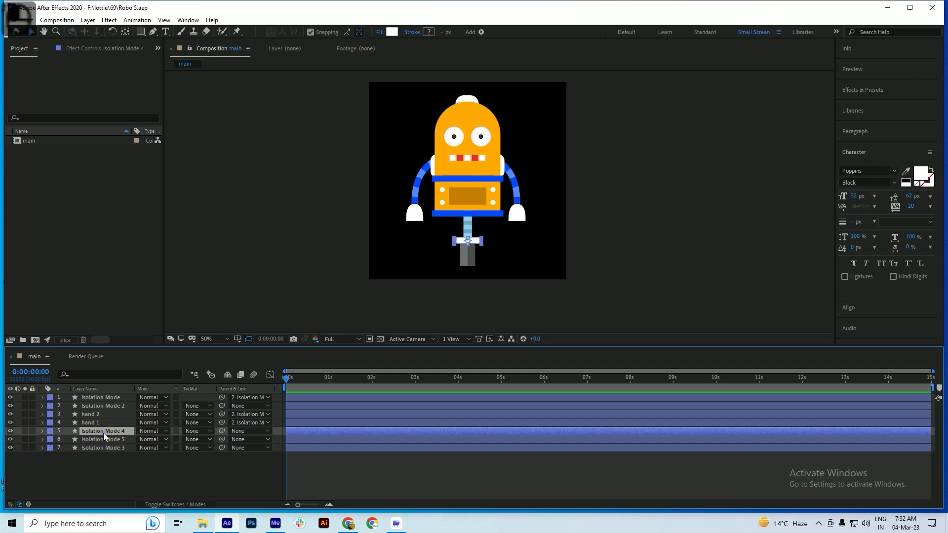
{"action": "left_click", "coordinate": [99, 439]}
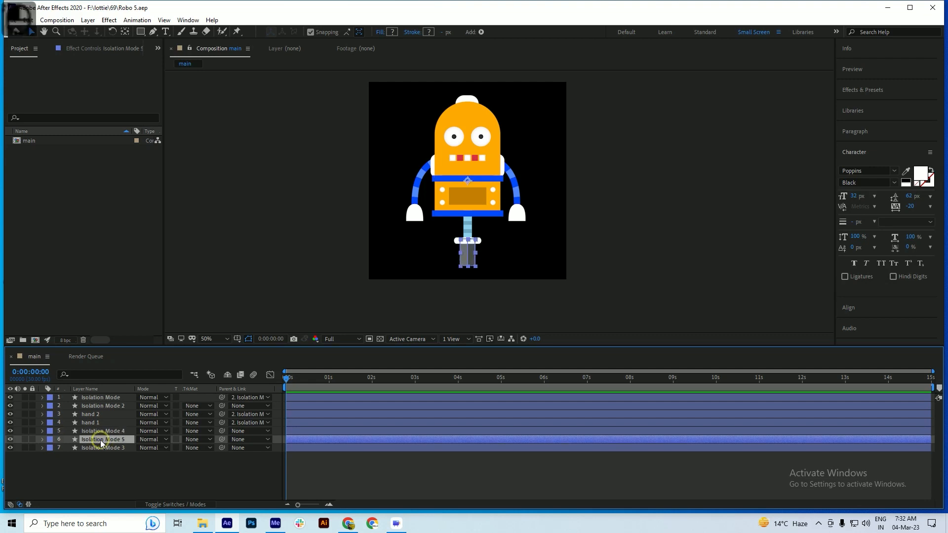
{"action": "key", "text": "ctrl+alt+Home"}
{"action": "left_click", "coordinate": [124, 32]}
{"action": "key", "text": "ctrl+s"}
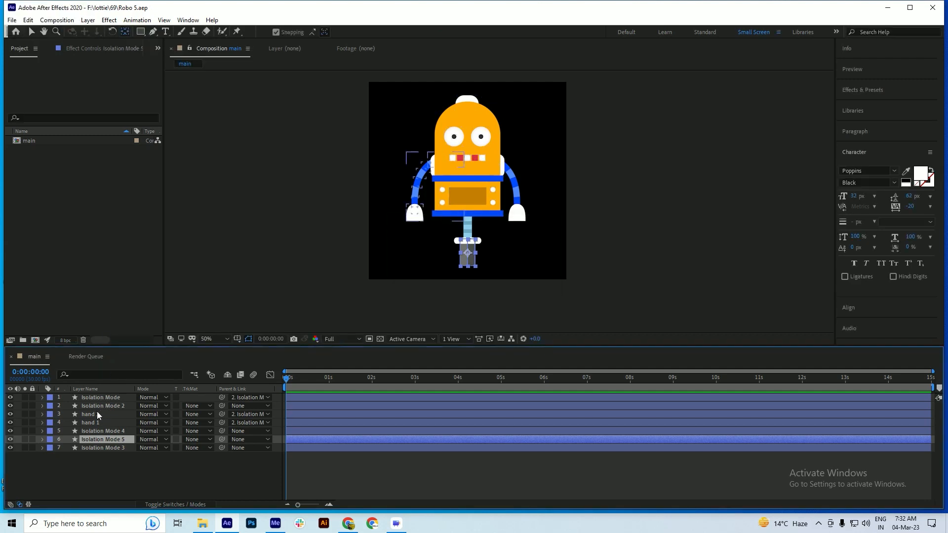
Rename the layer Isolation Mode 2 as body and save the project
{"action": "left_click", "coordinate": [101, 406]}
{"action": "key", "text": "Return"}
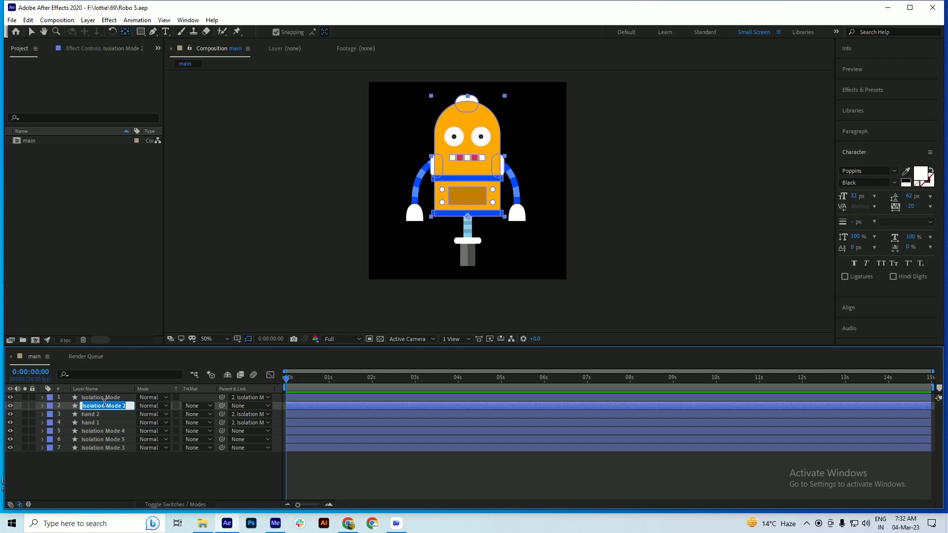
{"action": "type", "text": "bo"}
{"action": "type", "text": "dy"}
{"action": "key", "text": "Return"}
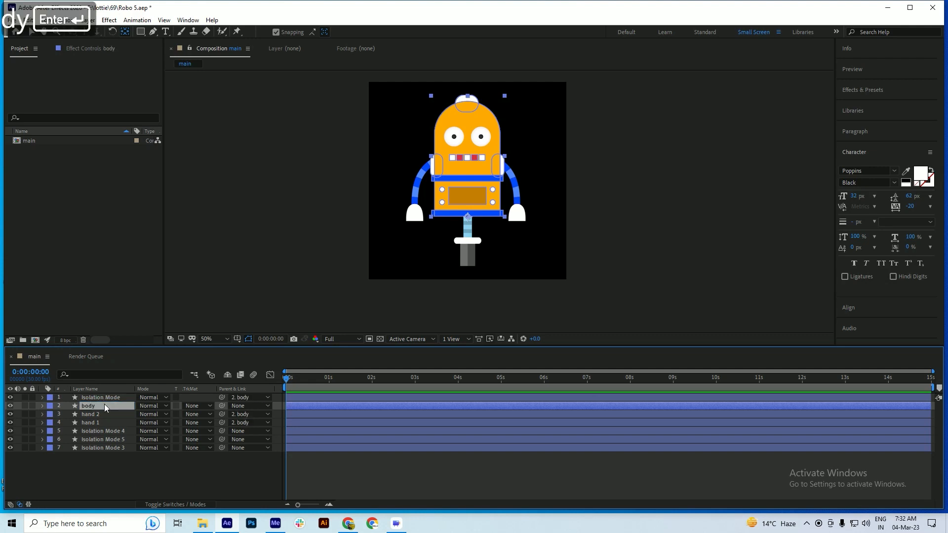
{"action": "key", "text": "ctrl+s"}
Rename the layer Isolation Mode as eyes and save the project
{"action": "left_click", "coordinate": [105, 397]}
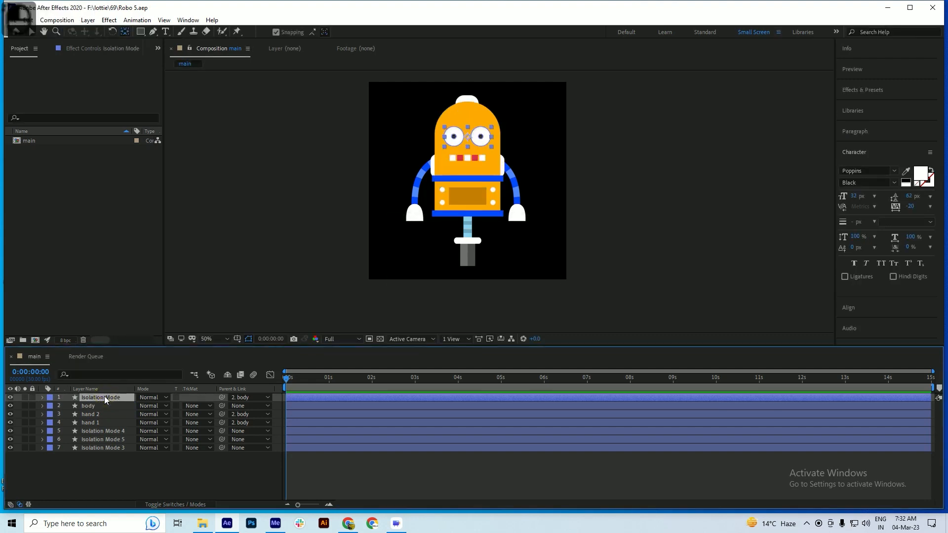
{"action": "key", "text": "Return"}
{"action": "type", "text": "eyes"}
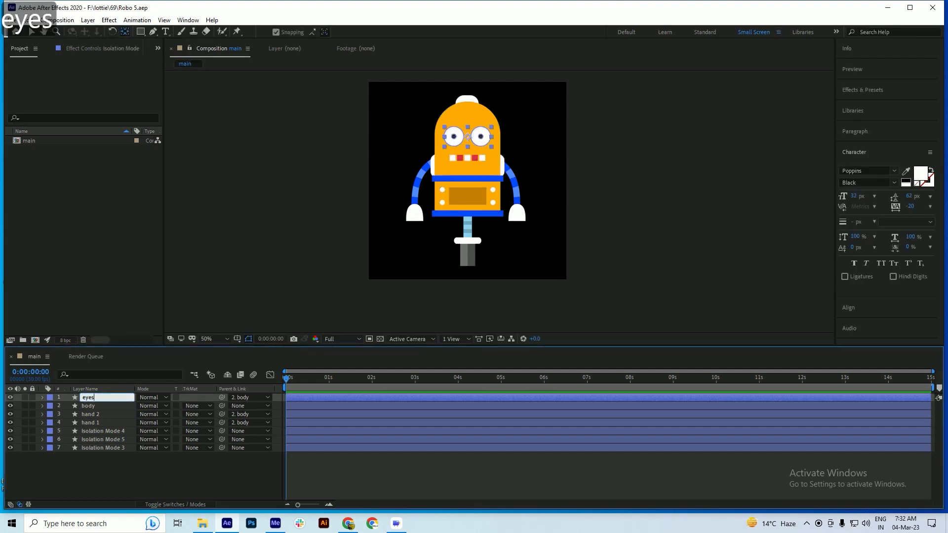
{"action": "key", "text": "Return"}
{"action": "left_click", "coordinate": [113, 435]}
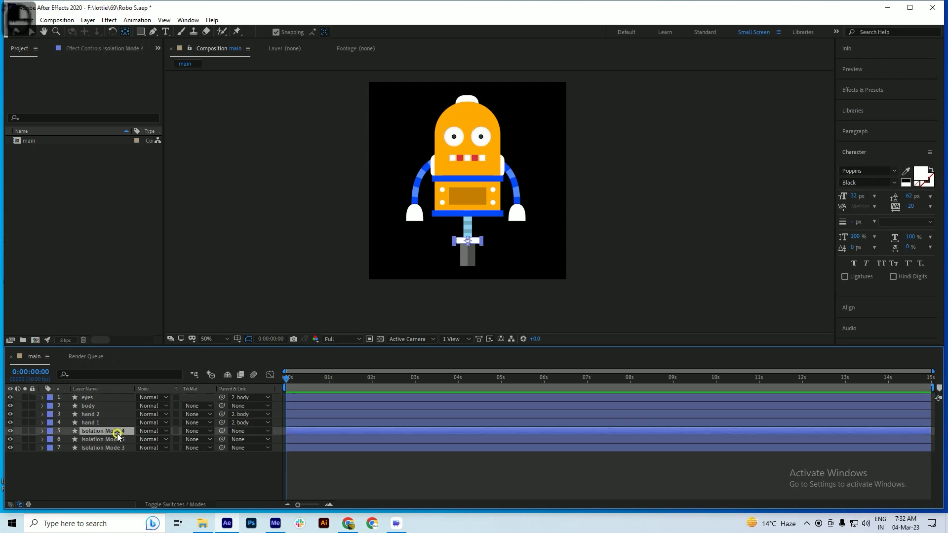
{"action": "key", "text": "ctrl+s"}
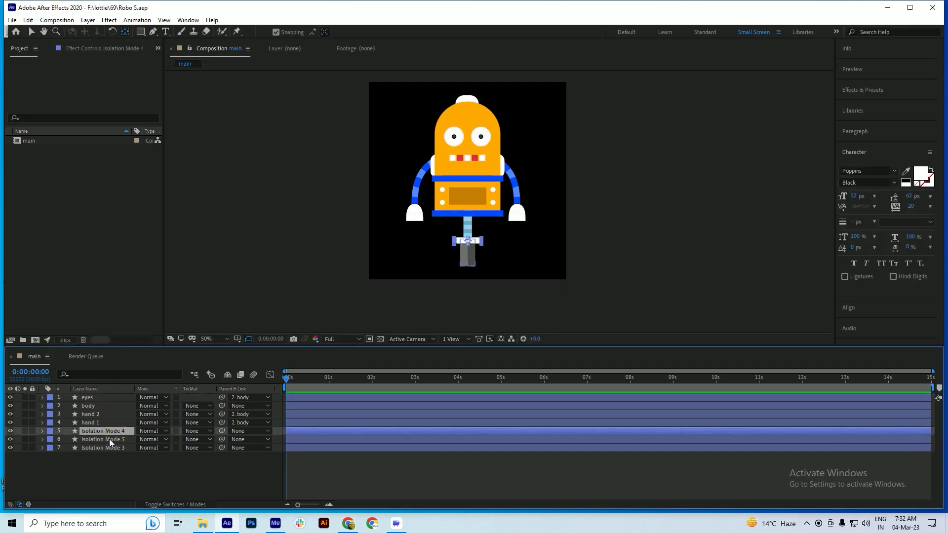
Parent the body layer to Isolation Mode 3, the light blue post under the robot
{"action": "left_click", "coordinate": [108, 439]}
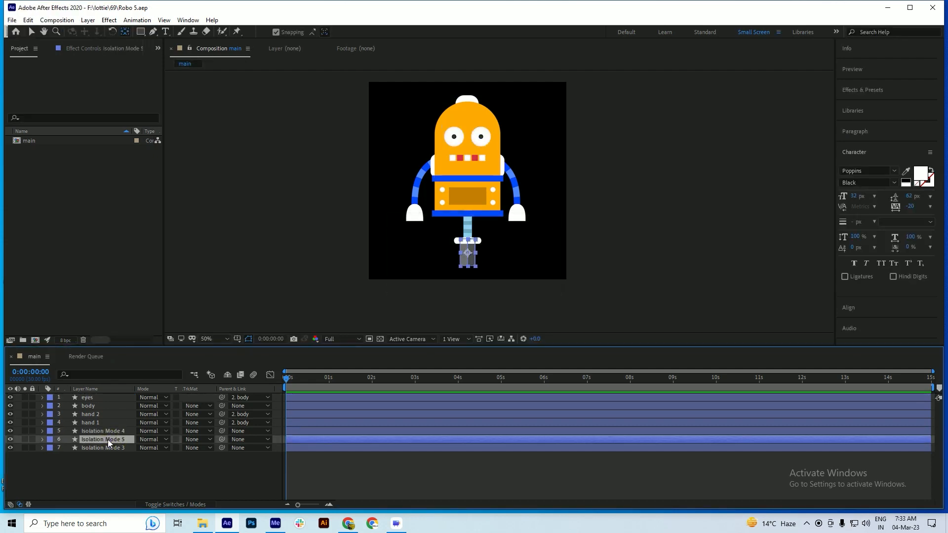
{"action": "left_click", "coordinate": [104, 445]}
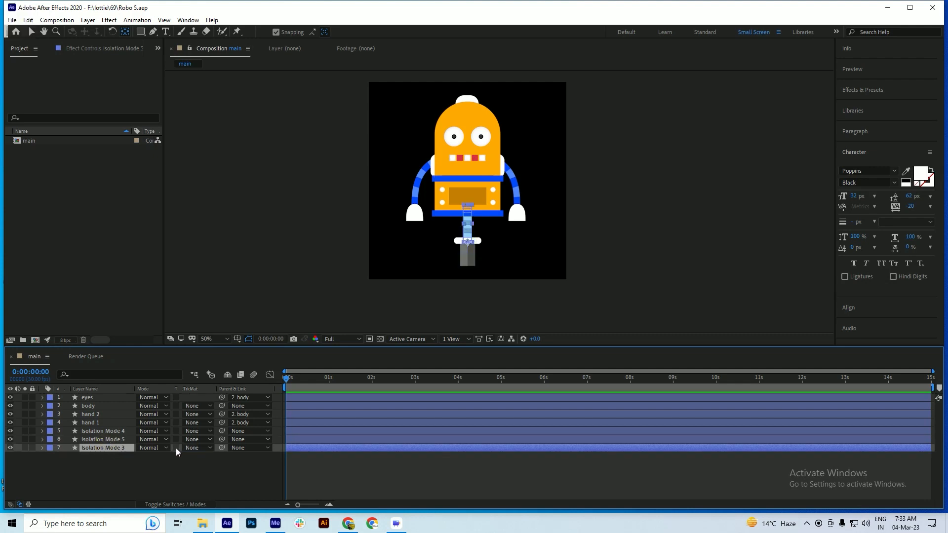
{"action": "left_click", "coordinate": [91, 406]}
{"action": "left_click_drag", "start_coordinate": [221, 405], "coordinate": [95, 448]}
Rename the post layer Isolation Mode 3 as stand and save the project
{"action": "left_click", "coordinate": [95, 448]}
{"action": "key", "text": "Return"}
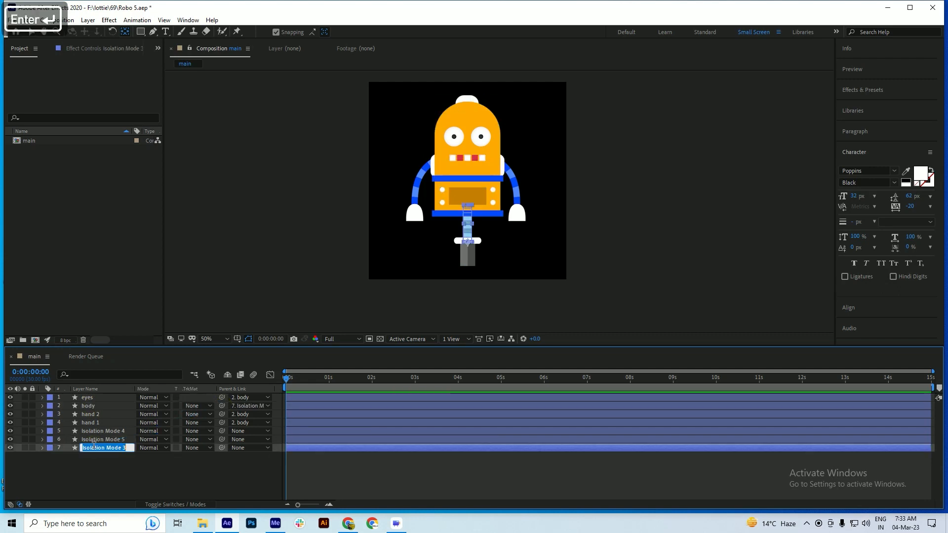
{"action": "type", "text": "stand"}
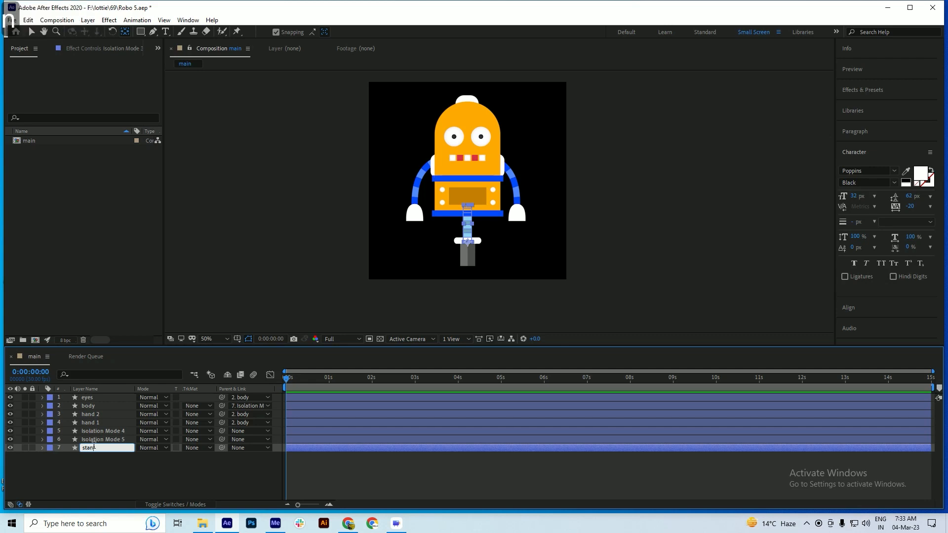
{"action": "key", "text": "Return"}
{"action": "key", "text": "ctrl+s"}
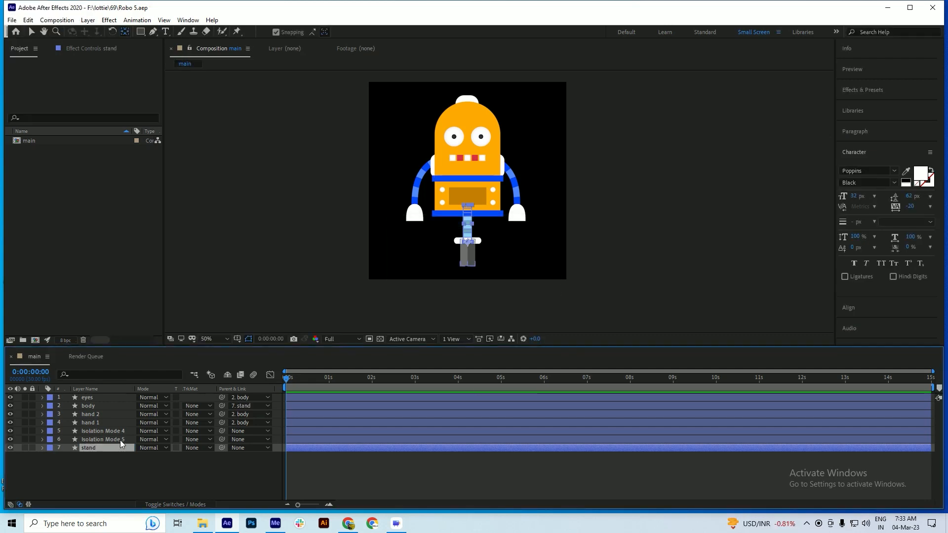
Rename the grey wheel layer Isolation Mode 5 as tyre and save the project
{"action": "left_click", "coordinate": [102, 440]}
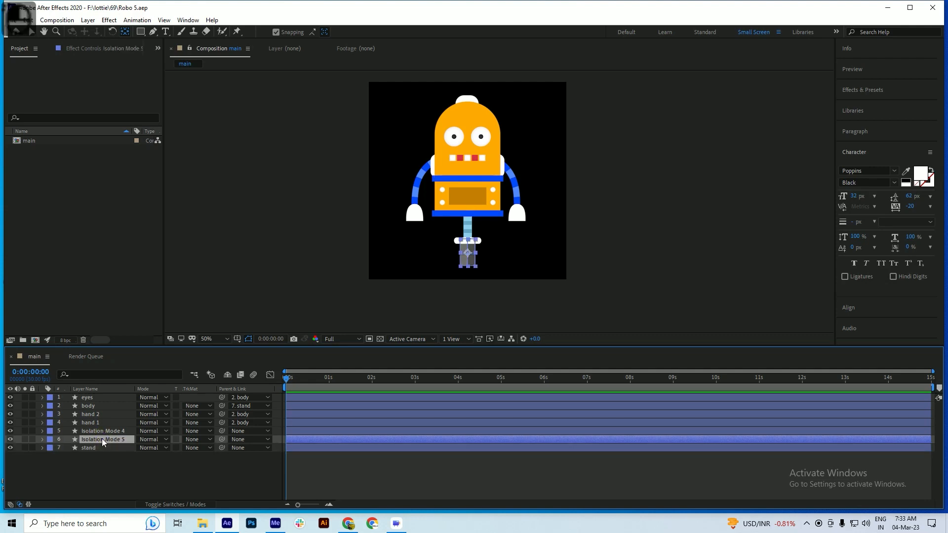
{"action": "key", "text": "Return"}
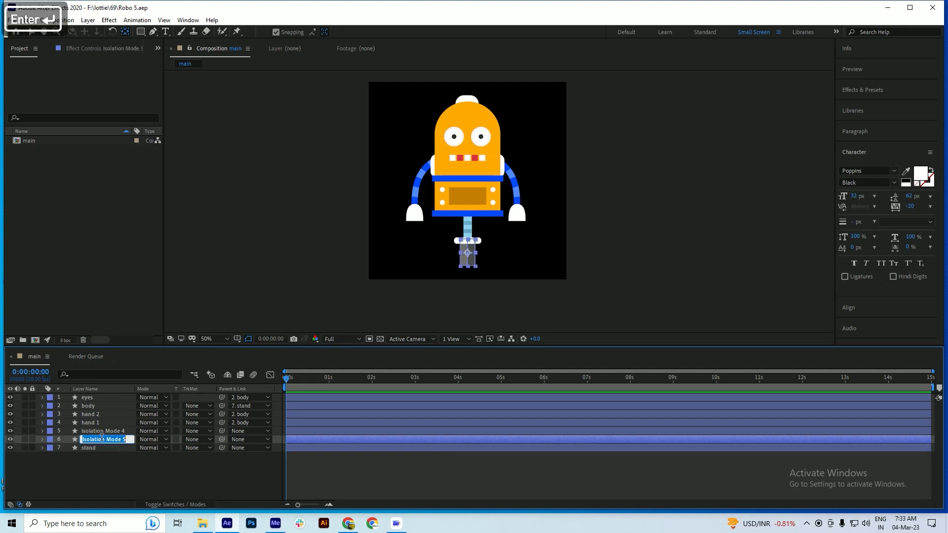
{"action": "type", "text": "tyre"}
{"action": "key", "text": "Return"}
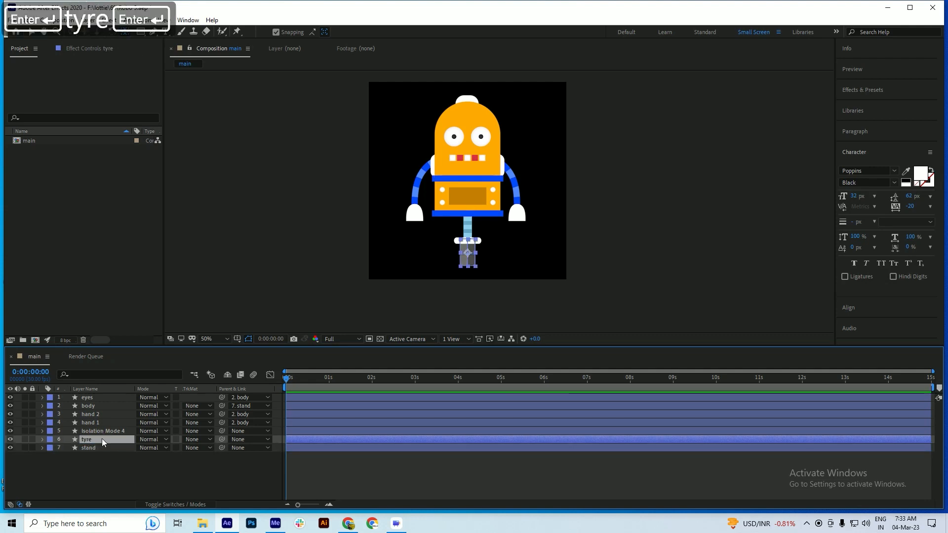
{"action": "key", "text": "ctrl+s"}
Parent the stand layer to the tyre layer and save the project
{"action": "left_click", "coordinate": [96, 448]}
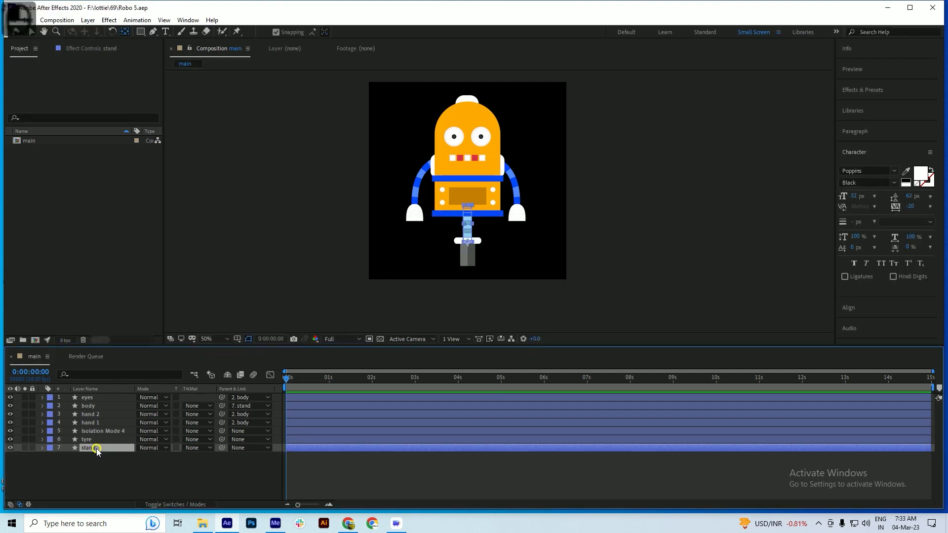
{"action": "left_click", "coordinate": [94, 439]}
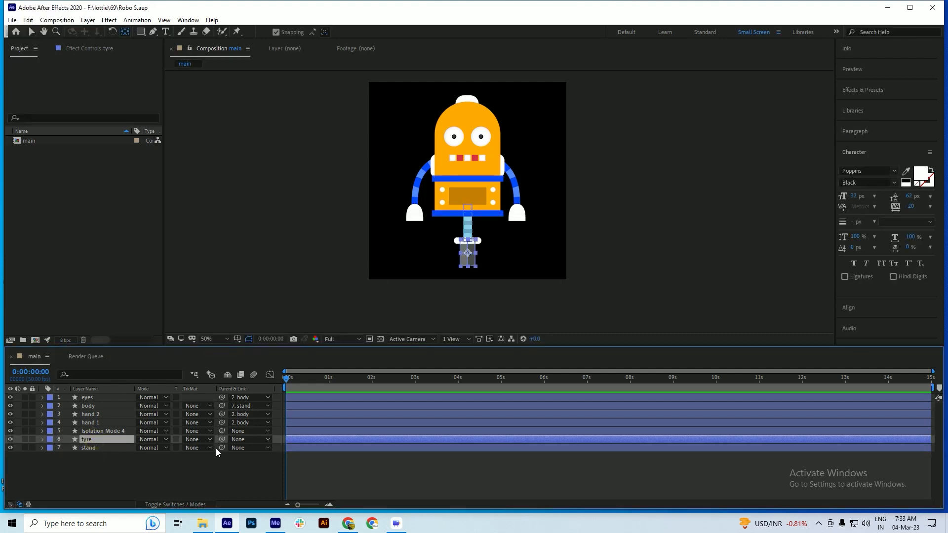
{"action": "left_click", "coordinate": [82, 448]}
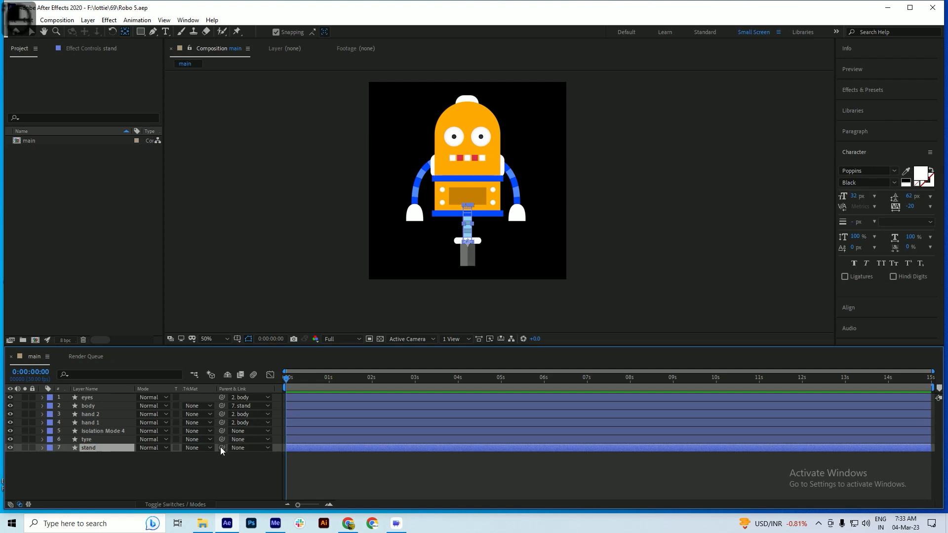
{"action": "left_click_drag", "start_coordinate": [221, 449], "coordinate": [88, 441]}
{"action": "key", "text": "ctrl+s"}
Parent Isolation Mode 4, the white bar above the wheel, to the tyre layer and save
{"action": "left_click", "coordinate": [94, 432]}
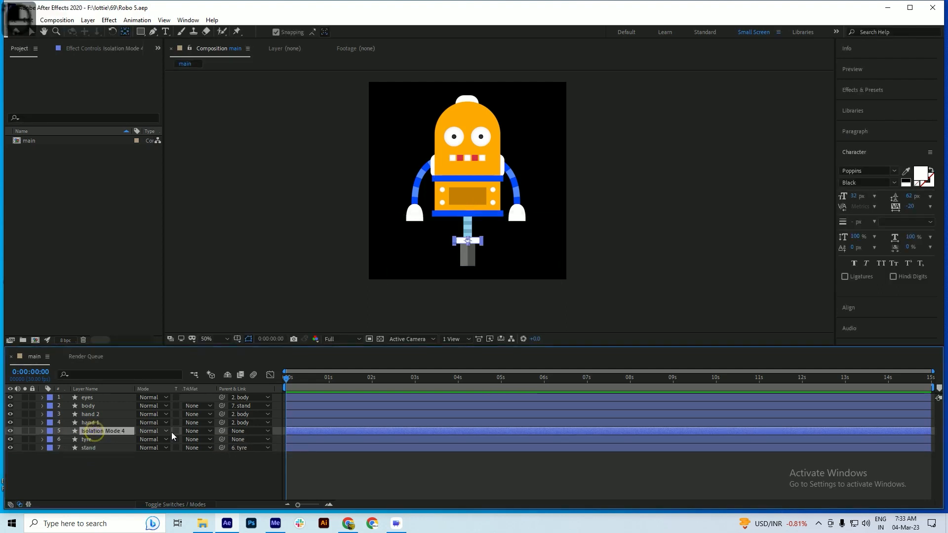
{"action": "left_click_drag", "start_coordinate": [220, 431], "coordinate": [91, 440]}
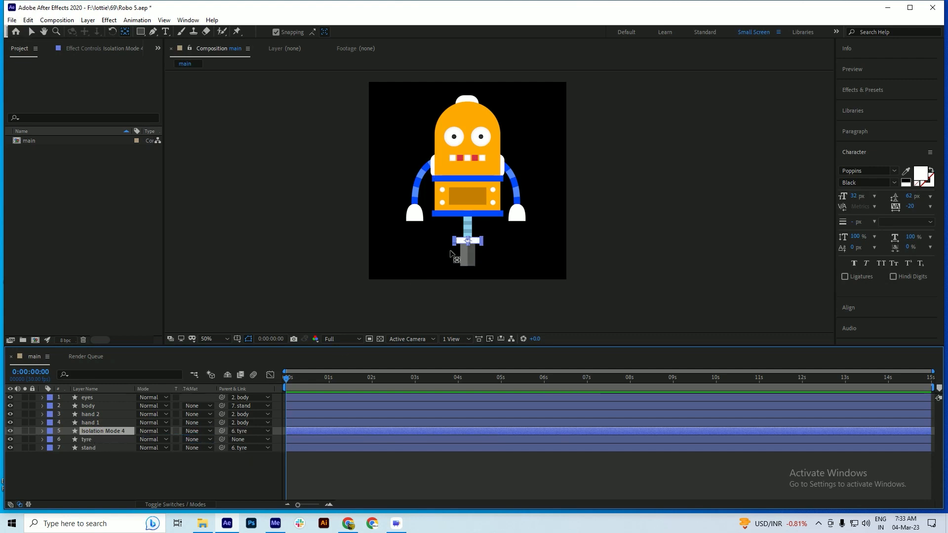
{"action": "key", "text": "ctrl+s"}
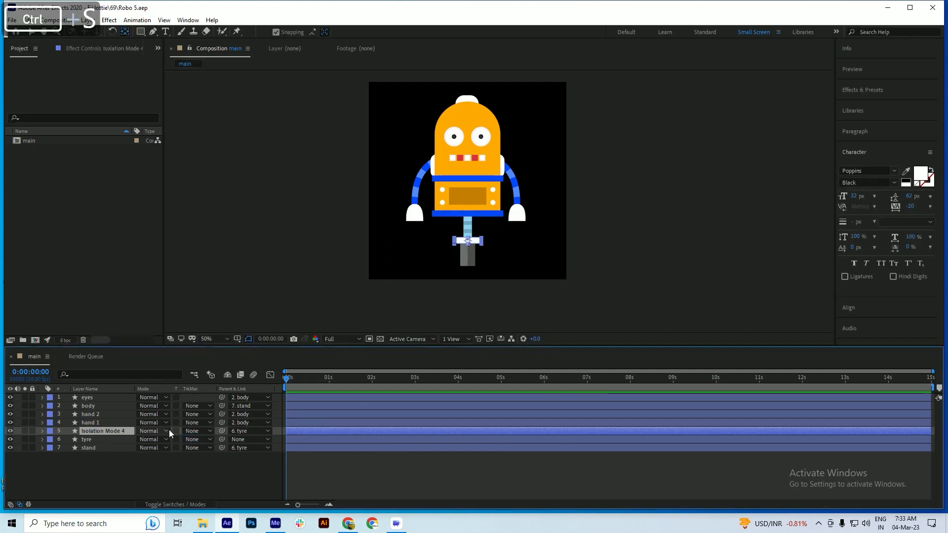
Move the tyre layer's anchor point to the bottom center of the wheel, save, and deselect it
{"action": "left_click", "coordinate": [470, 260]}
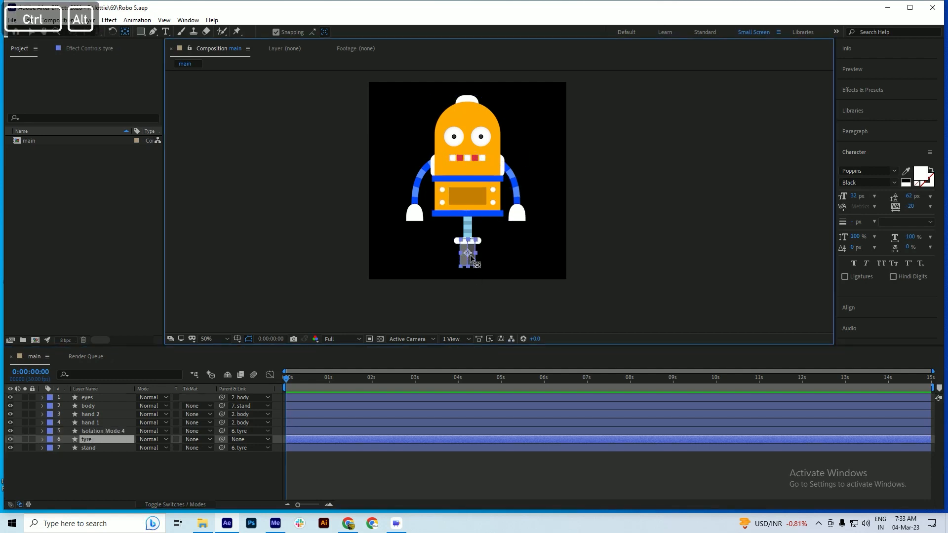
{"action": "scroll", "coordinate": [472, 257], "scroll_direction": "up", "scroll_amount": 4}
{"action": "left_click_drag", "start_coordinate": [459, 233], "coordinate": [459, 287]}
{"action": "key", "text": "ctrl+s"}
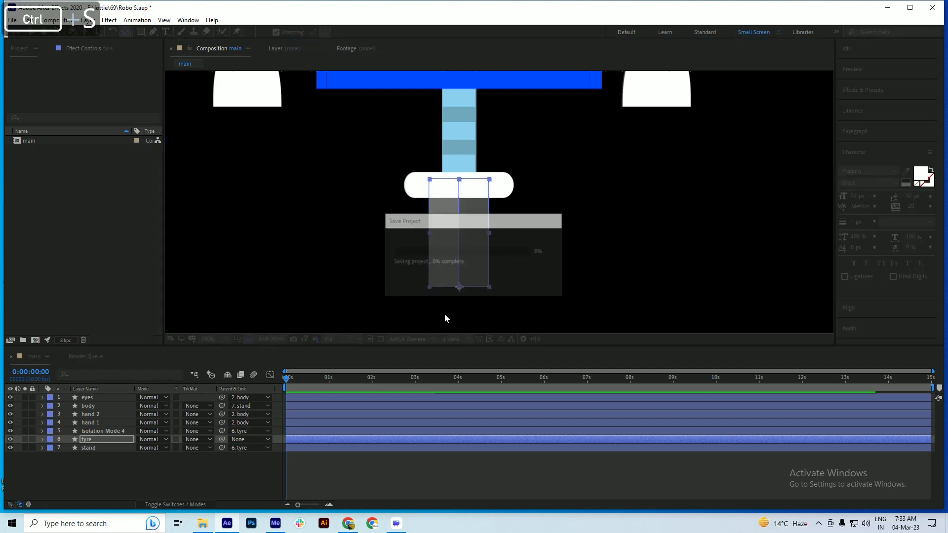
{"action": "left_click", "coordinate": [102, 461]}
{"action": "scroll", "coordinate": [450, 276], "scroll_direction": "down", "scroll_amount": 4}
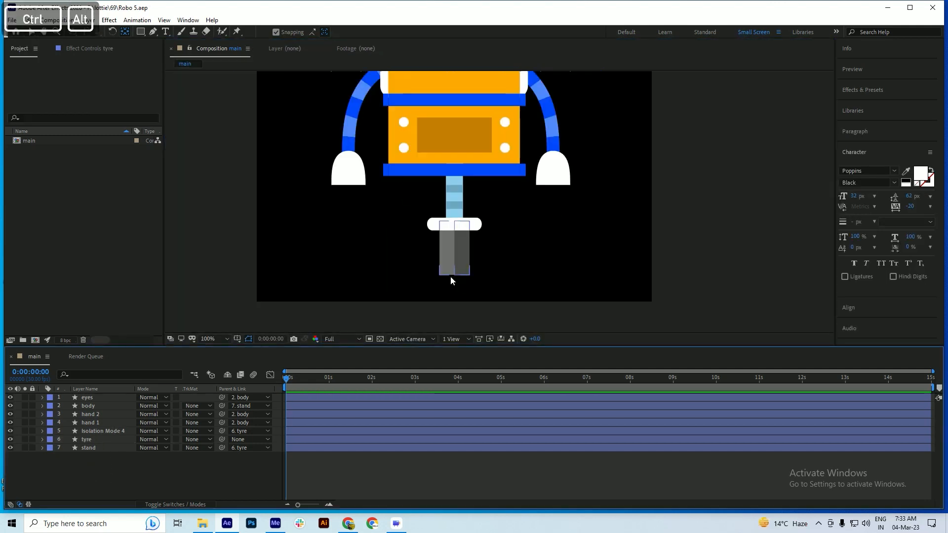
Save the project and add a new shape layer to the main composition
{"action": "scroll", "coordinate": [454, 261], "scroll_direction": "down", "scroll_amount": 2}
{"action": "scroll", "coordinate": [458, 250], "scroll_direction": "up", "scroll_amount": 2}
{"action": "key", "text": "ctrl+s"}
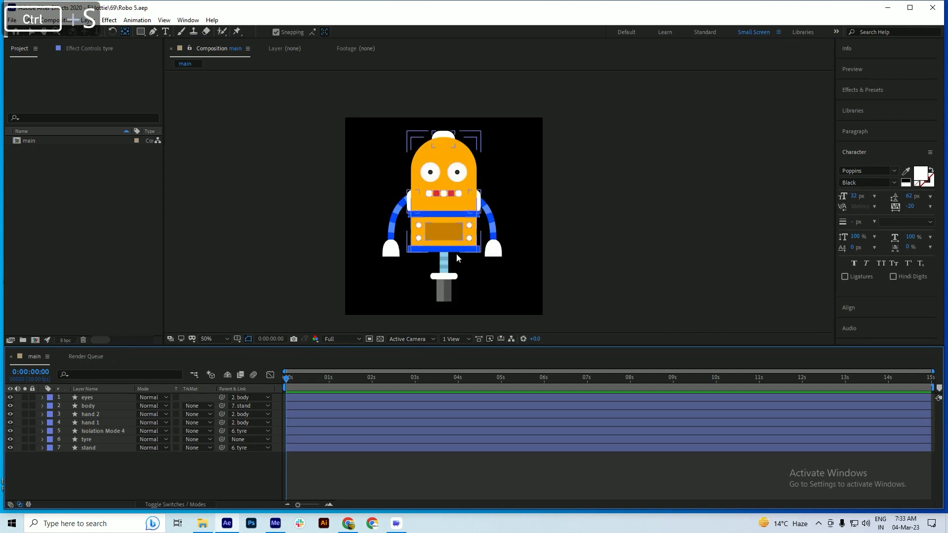
{"action": "scroll", "coordinate": [438, 304], "scroll_direction": "up", "scroll_amount": 2}
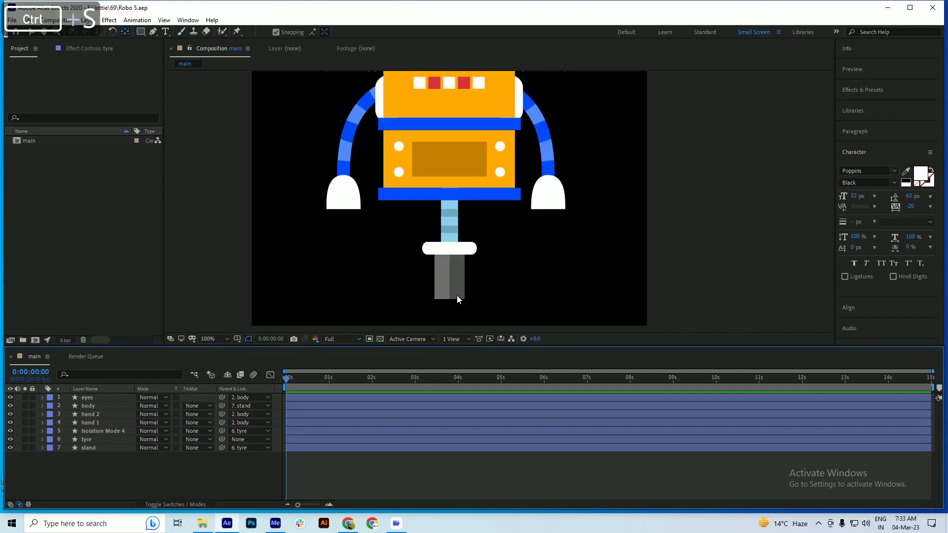
{"action": "scroll", "coordinate": [459, 306], "scroll_direction": "up", "scroll_amount": 1}
{"action": "key", "text": "ctrl+s"}
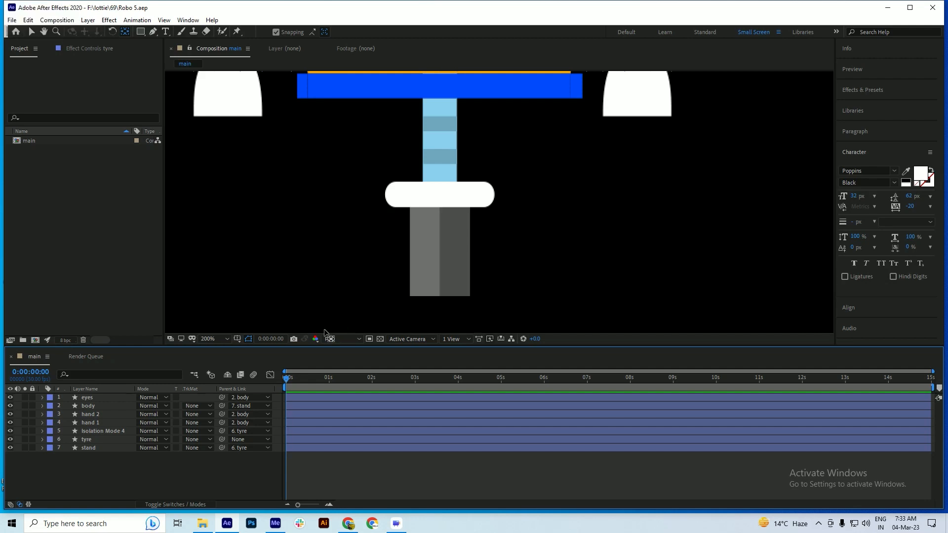
{"action": "key", "text": "ctrl+s"}
{"action": "left_click", "coordinate": [81, 479]}
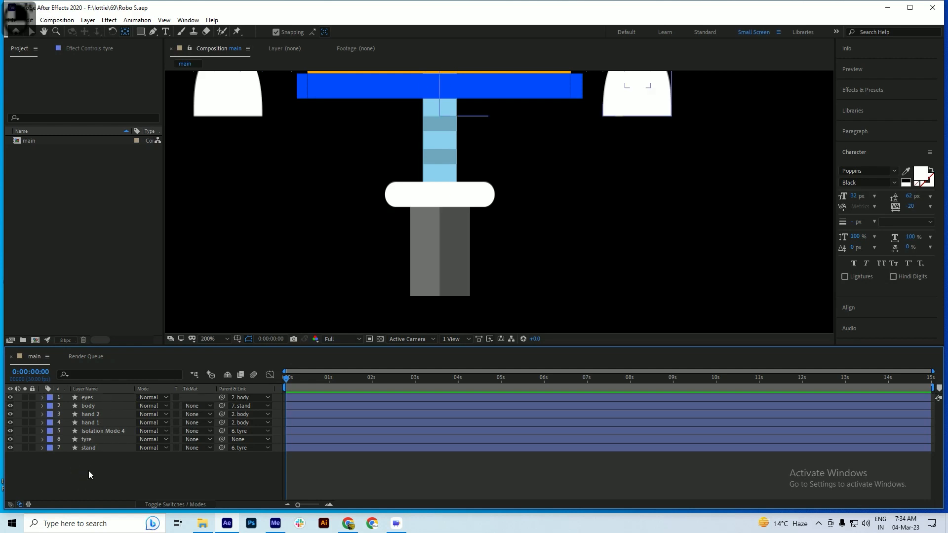
{"action": "left_click", "coordinate": [88, 471]}
{"action": "right_click", "coordinate": [97, 466]}
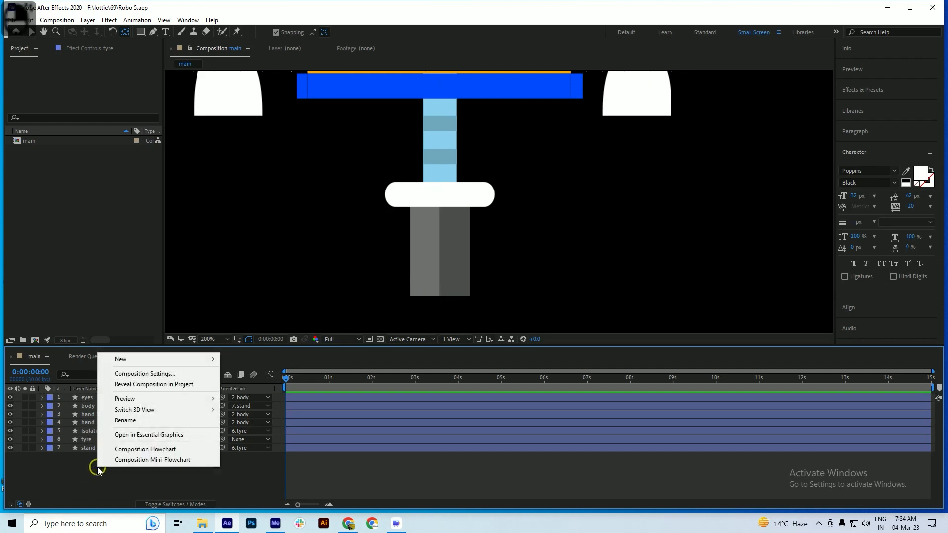
{"action": "mouse_move", "coordinate": [127, 359]}
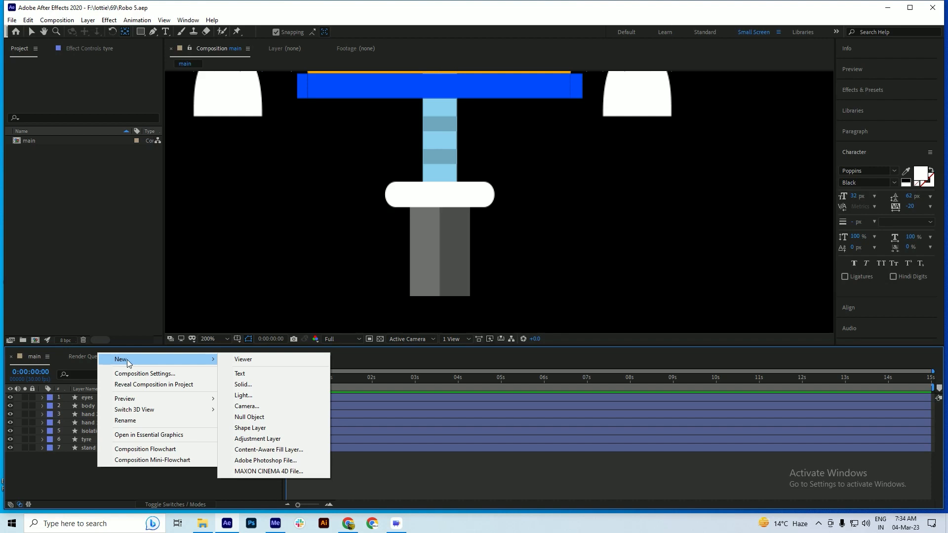
{"action": "left_click", "coordinate": [262, 430]}
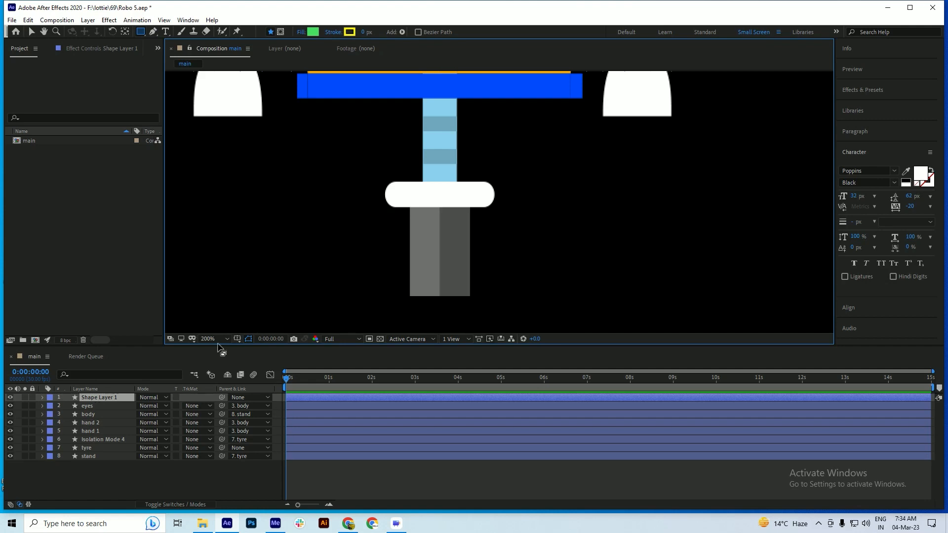
Draw a horizontal line across the grey wheel just below the white bar with the Pen tool
{"action": "left_click", "coordinate": [153, 31]}
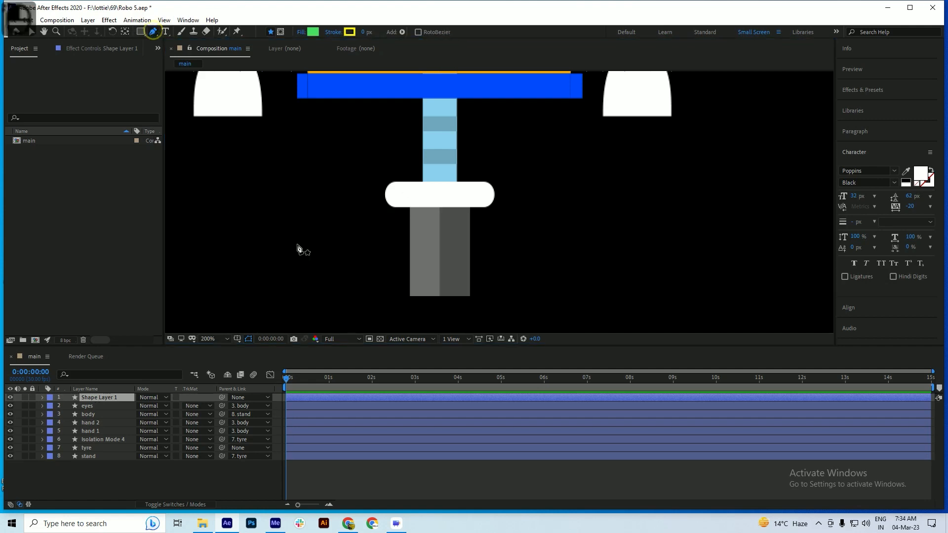
{"action": "left_click", "coordinate": [395, 217]}
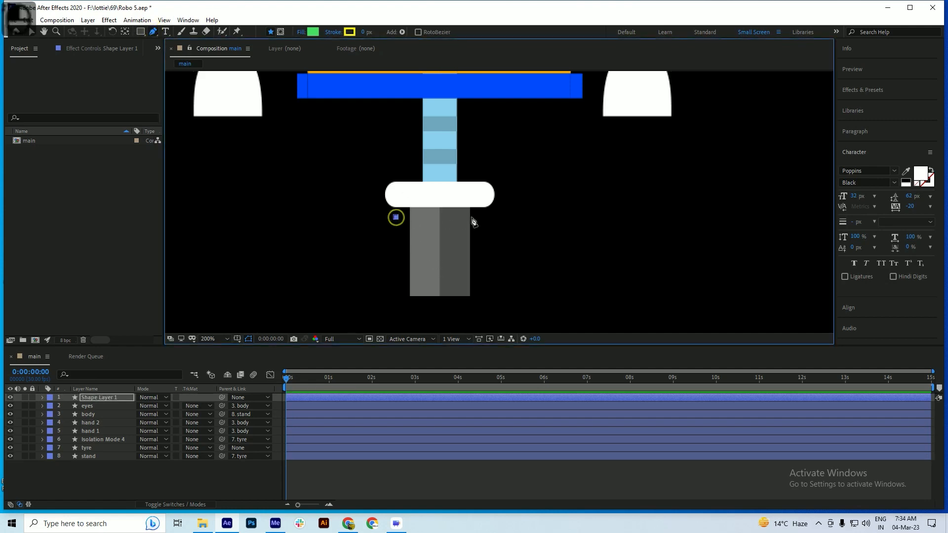
{"action": "left_click", "coordinate": [488, 217], "text": "shift"}
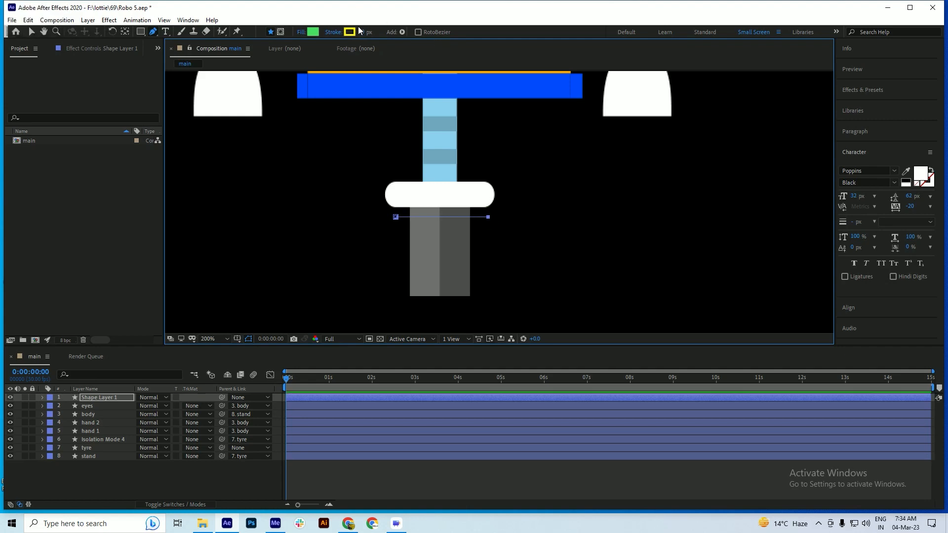
Thicken the line's stroke, change its color to near-white FEFDEE, and save the project
{"action": "left_click_drag", "start_coordinate": [360, 31], "coordinate": [367, 31]}
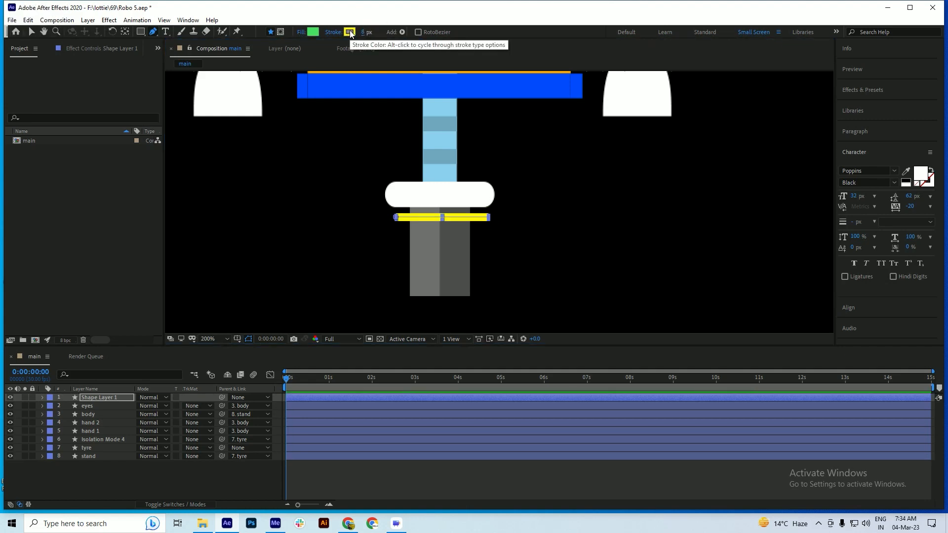
{"action": "left_click", "coordinate": [349, 33]}
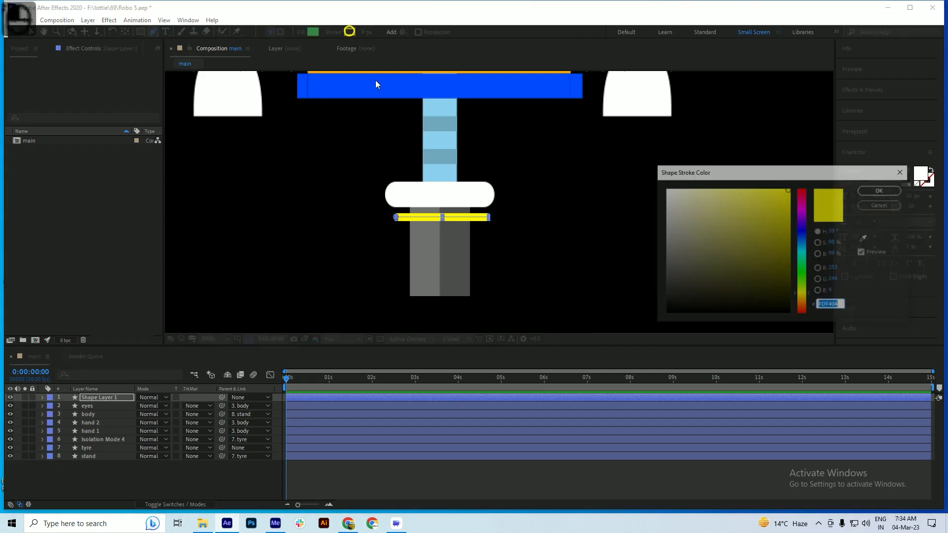
{"action": "left_click_drag", "start_coordinate": [696, 211], "coordinate": [678, 188]}
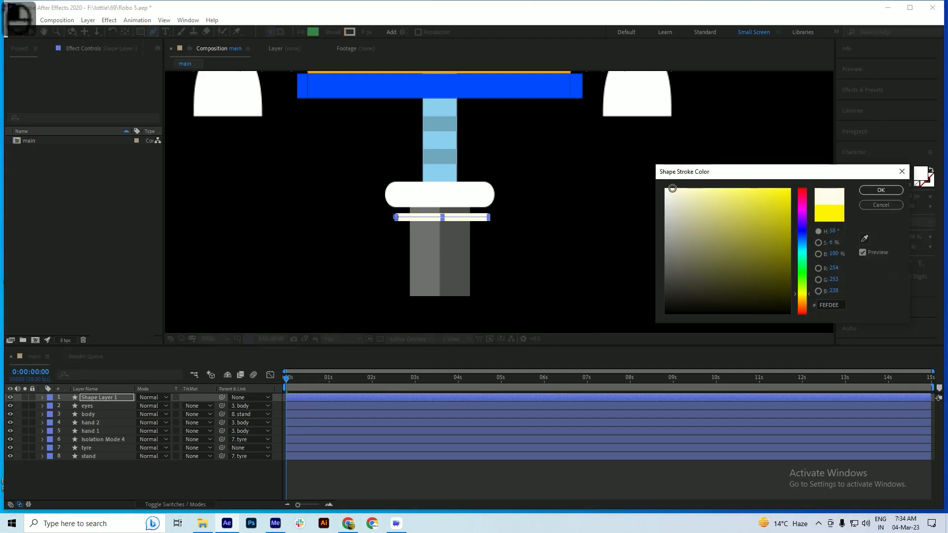
{"action": "left_click", "coordinate": [870, 191]}
{"action": "key", "text": "ctrl+s"}
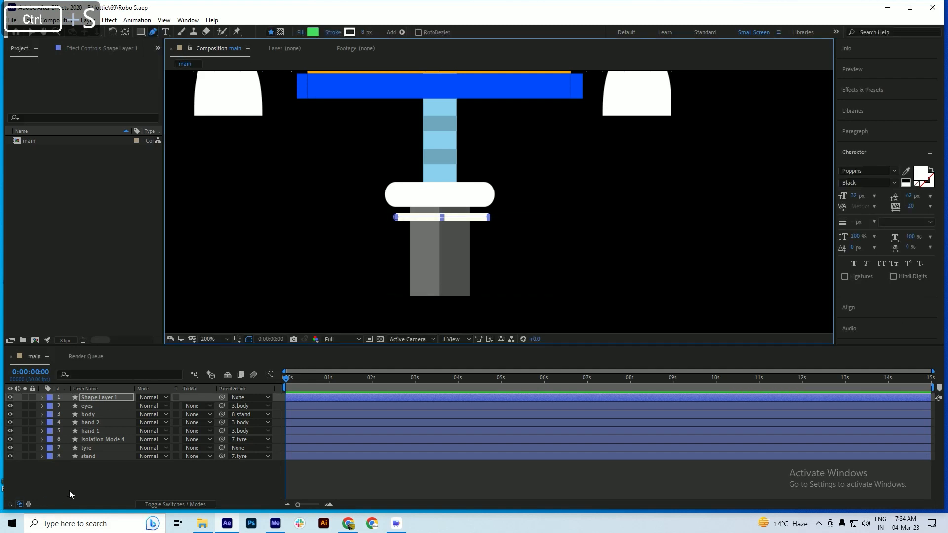
Center the anchor point of Shape Layer 1 on the drawn line and save the project
{"action": "left_click", "coordinate": [94, 474]}
{"action": "key", "text": "ctrl+s"}
{"action": "left_click", "coordinate": [95, 405]}
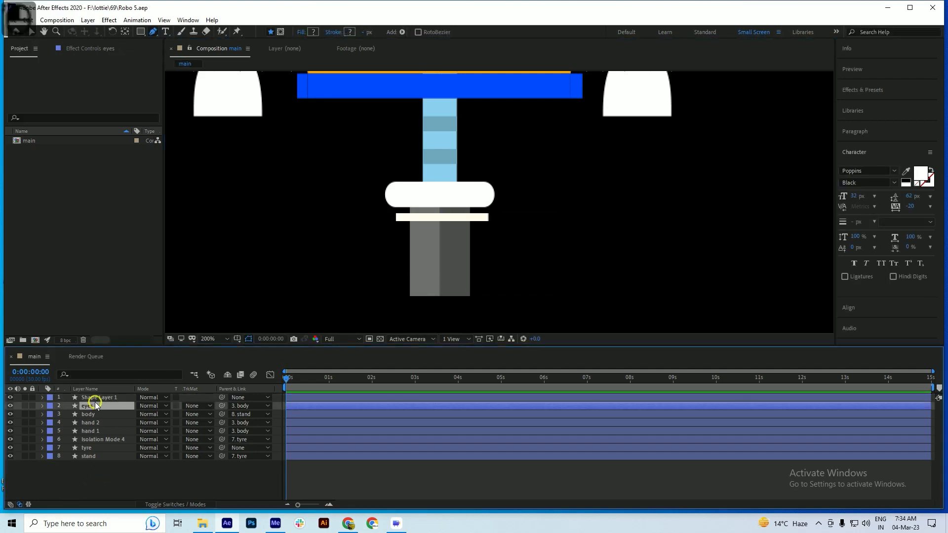
{"action": "left_click", "coordinate": [96, 399]}
{"action": "key", "text": "ctrl+s"}
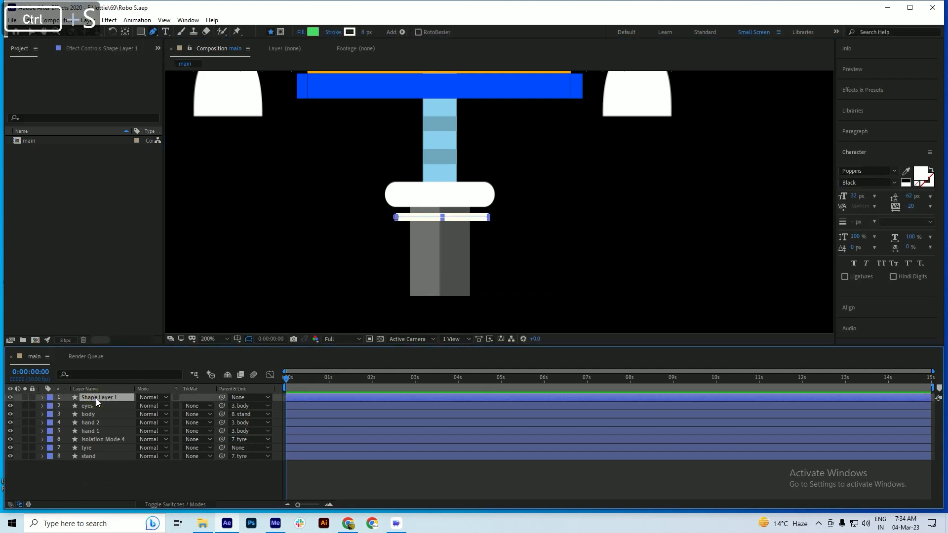
{"action": "left_click", "coordinate": [125, 32]}
{"action": "key", "text": "ctrl+s"}
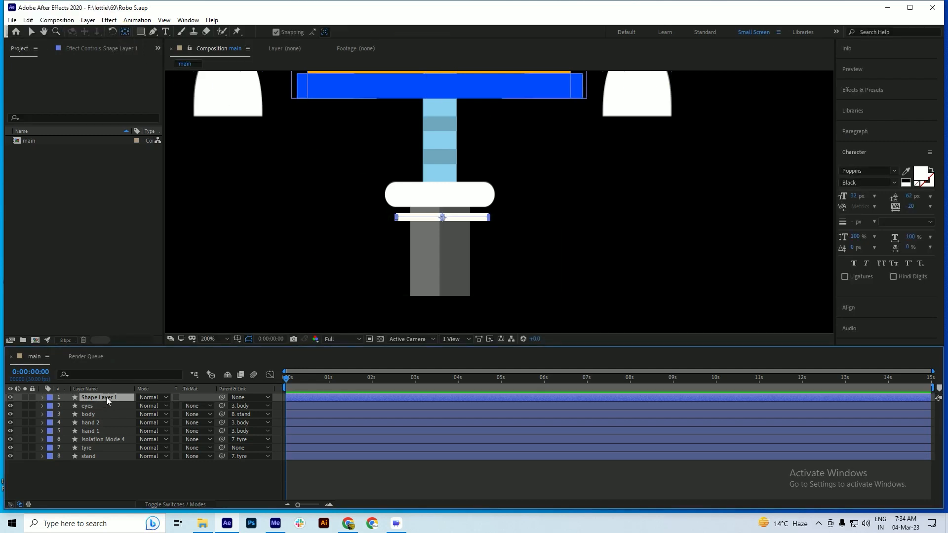
{"action": "key", "text": "ctrl+s"}
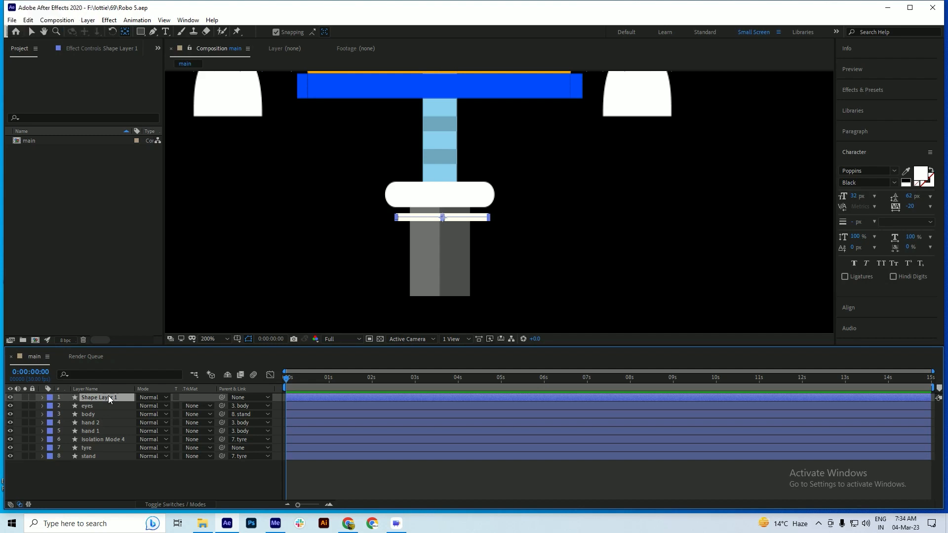
{"action": "key", "text": "ctrl+s"}
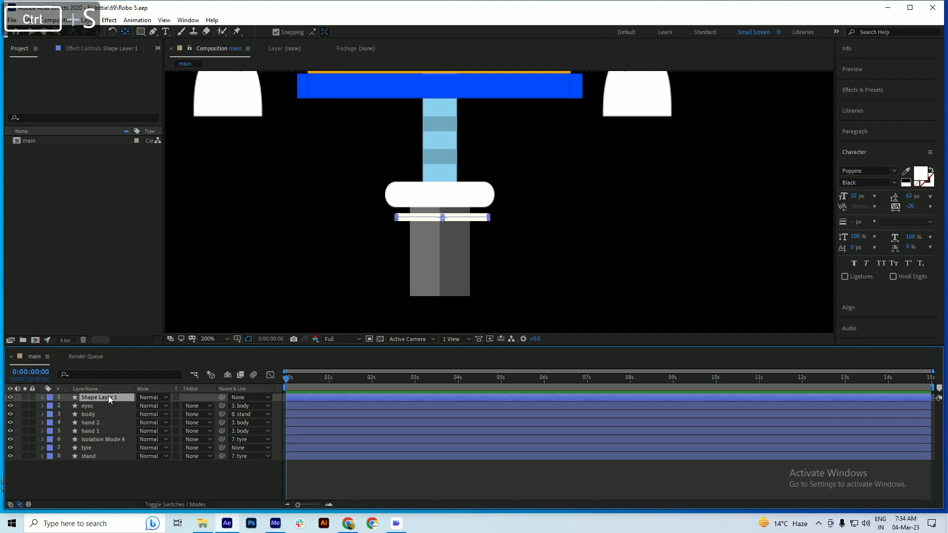
Move the line up over the white bar to Position 402.8, 641.0, keyframe its Position at 0:00:00, and save
{"action": "key", "text": "shift+Up"}
{"action": "key", "text": "shift+Up"}
{"action": "key", "text": "shift+Up"}
{"action": "key", "text": "shift+Up"}
{"action": "key", "text": "shift+Up"}
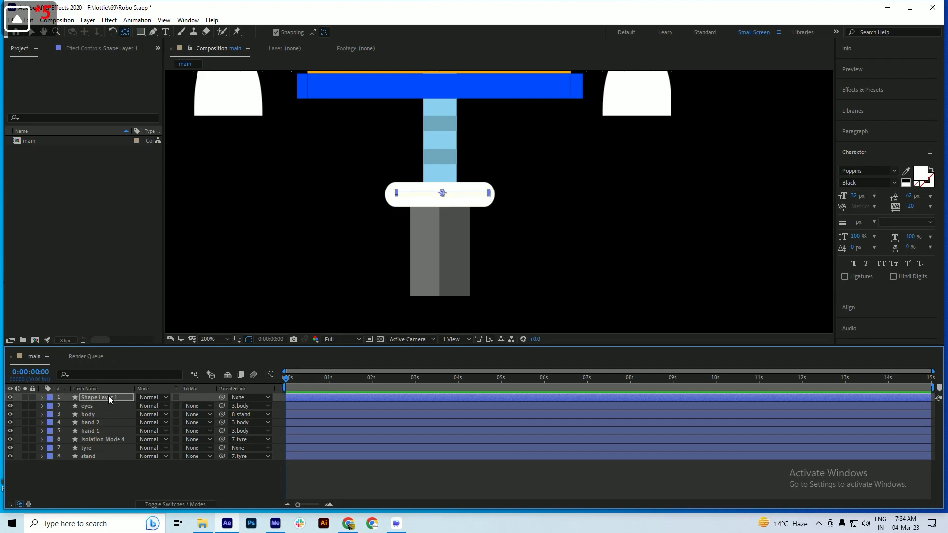
{"action": "key", "text": "p"}
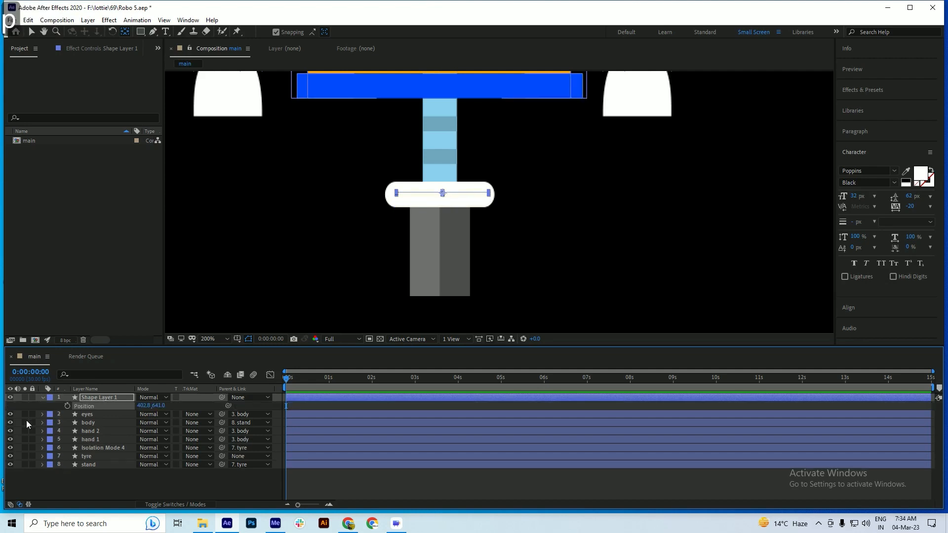
{"action": "left_click", "coordinate": [67, 405]}
{"action": "key", "text": "ctrl+s"}
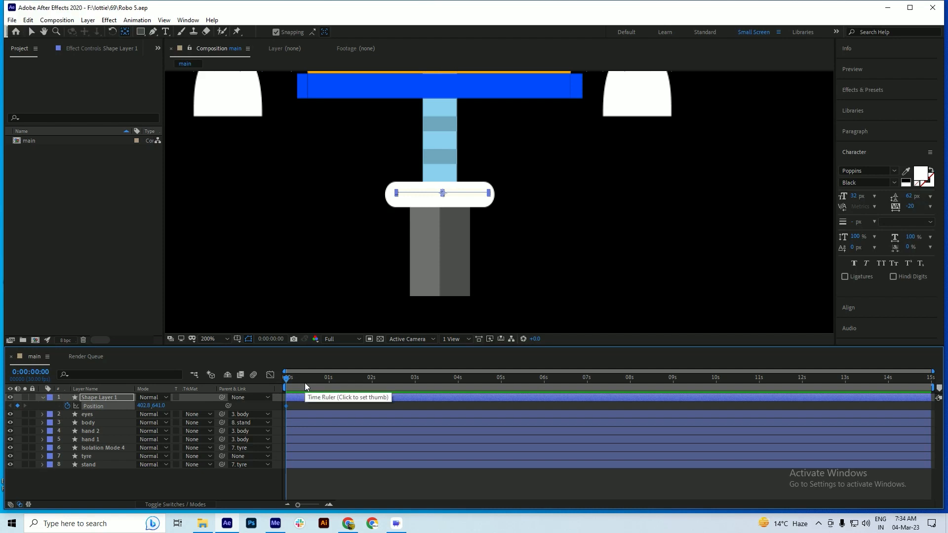
At 0:00:01:00, move the line down below the wheel to Position 402.8, 761.0 as a second keyframe and save
{"action": "key", "text": "ctrl+Right"}
{"action": "key", "text": "ctrl+Right"}
{"action": "key", "text": "ctrl+Right"}
{"action": "key", "text": "ctrl+Right"}
{"action": "key", "text": "ctrl+Right"}
{"action": "key", "text": "ctrl+Right"}
{"action": "key", "text": "ctrl+Right"}
{"action": "key", "text": "ctrl+Right"}
{"action": "key", "text": "ctrl+Right"}
{"action": "key", "text": "ctrl+Right"}
{"action": "scroll", "coordinate": [300, 380], "scroll_direction": "up", "scroll_amount": 2}
{"action": "left_click_drag", "start_coordinate": [300, 381], "coordinate": [366, 378]}
{"action": "scroll", "coordinate": [597, 426], "scroll_direction": "down", "scroll_amount": 3}
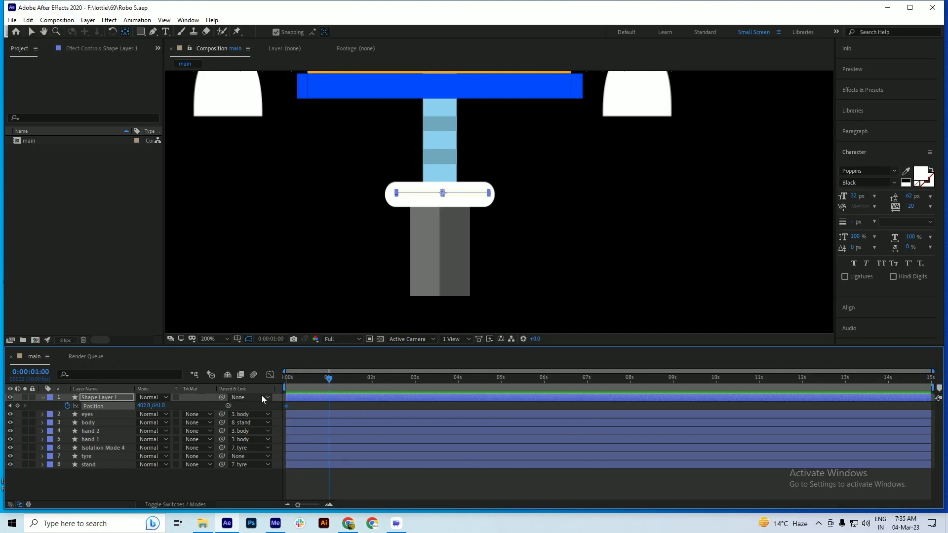
{"action": "key", "text": "shift+Down"}
{"action": "key", "text": "shift+Down"}
{"action": "key", "text": "shift+Down"}
{"action": "key", "text": "shift+Down"}
{"action": "key", "text": "shift+Down"}
{"action": "key", "text": "shift+Down"}
{"action": "key", "text": "shift+Down"}
{"action": "key", "text": "shift+Down"}
{"action": "key", "text": "shift+Down"}
{"action": "key", "text": "shift+Down"}
{"action": "key", "text": "shift+Down"}
{"action": "key", "text": "shift+Down"}
{"action": "key", "text": "shift+Down"}
{"action": "key", "text": "shift+Down"}
{"action": "key", "text": "shift+Down"}
{"action": "key", "text": "shift+Down"}
{"action": "key", "text": "Down"}
{"action": "key", "text": "Down"}
{"action": "key", "text": "Down"}
{"action": "key", "text": "Down"}
{"action": "key", "text": "Down"}
{"action": "key", "text": "Down"}
{"action": "key", "text": "Down"}
{"action": "key", "text": "Down"}
{"action": "key", "text": "Down"}
{"action": "key", "text": "Down"}
{"action": "key", "text": "Down"}
{"action": "key", "text": "Down"}
{"action": "key", "text": "Down"}
{"action": "key", "text": "Down"}
{"action": "key", "text": "Down"}
{"action": "key", "text": "Down"}
{"action": "key", "text": "Down"}
{"action": "key", "text": "Down"}
{"action": "key", "text": "Down"}
{"action": "key", "text": "Down"}
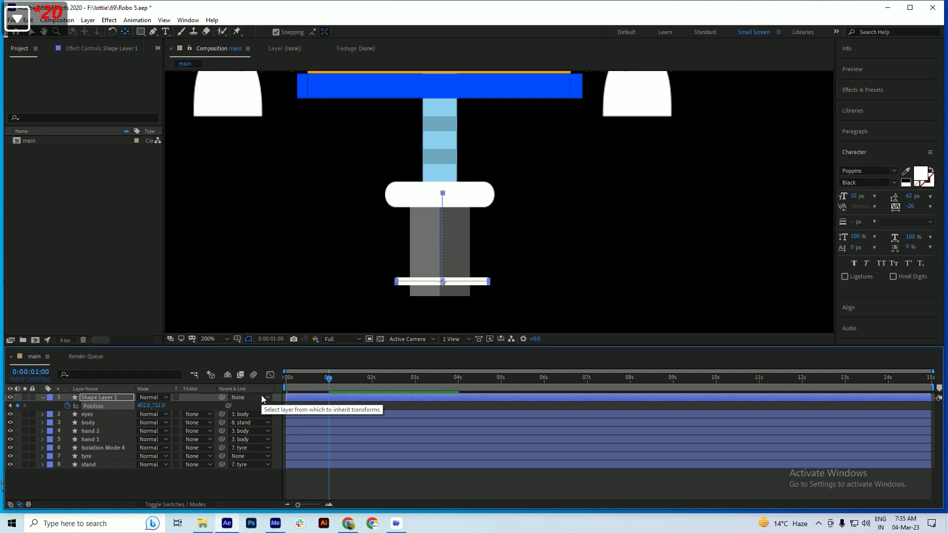
{"action": "key", "text": "ctrl+s"}
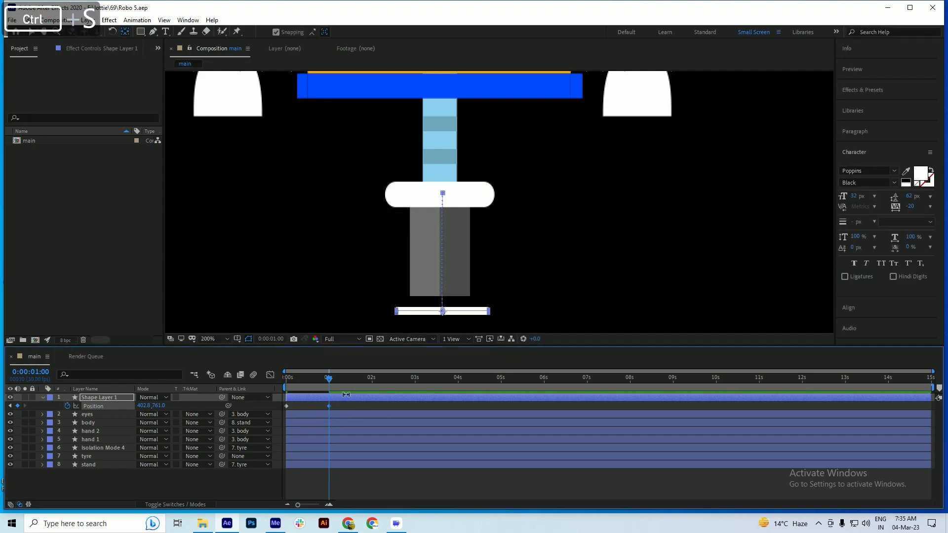
Move the line's second Position keyframe to 0:00:00:15, preview the faster motion from the start, and save
{"action": "left_click_drag", "start_coordinate": [328, 381], "coordinate": [233, 384]}
{"action": "key", "text": "space"}
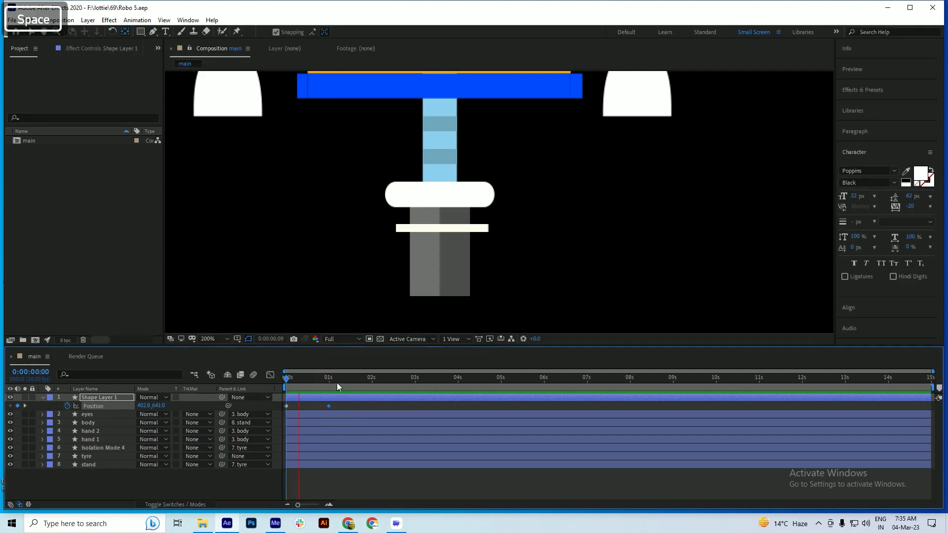
{"action": "key", "text": "space"}
{"action": "left_click_drag", "start_coordinate": [328, 408], "coordinate": [308, 410]}
{"action": "left_click", "coordinate": [287, 377]}
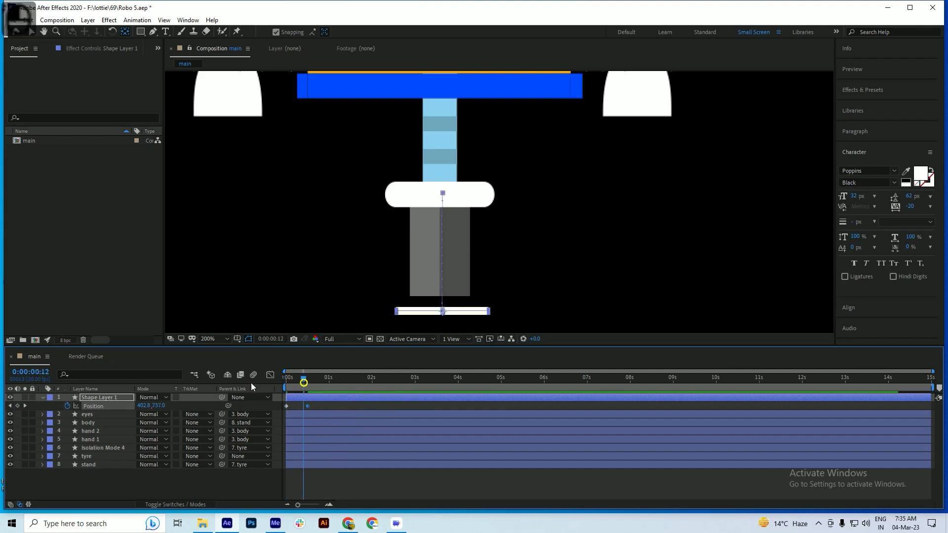
{"action": "key", "text": "space"}
{"action": "key", "text": "space"}
{"action": "key", "text": "space"}
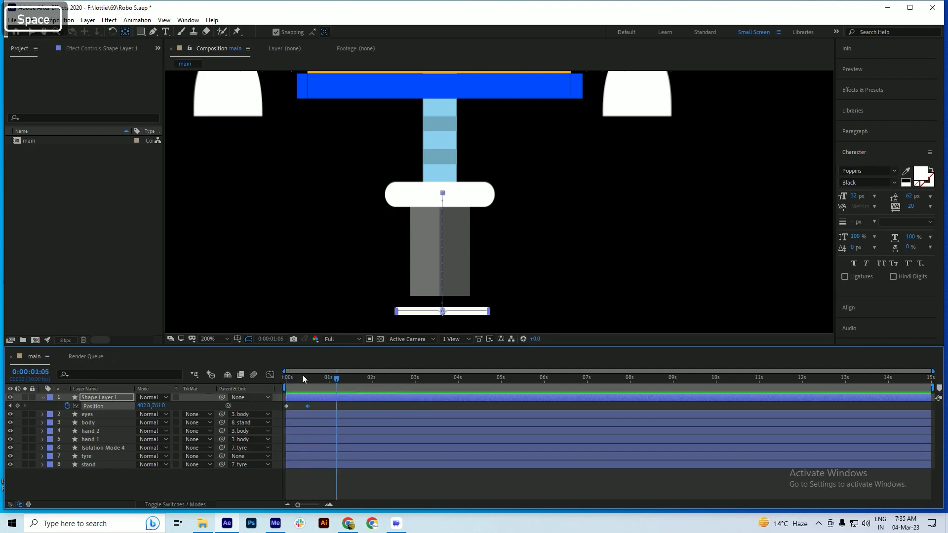
{"action": "key", "text": "space"}
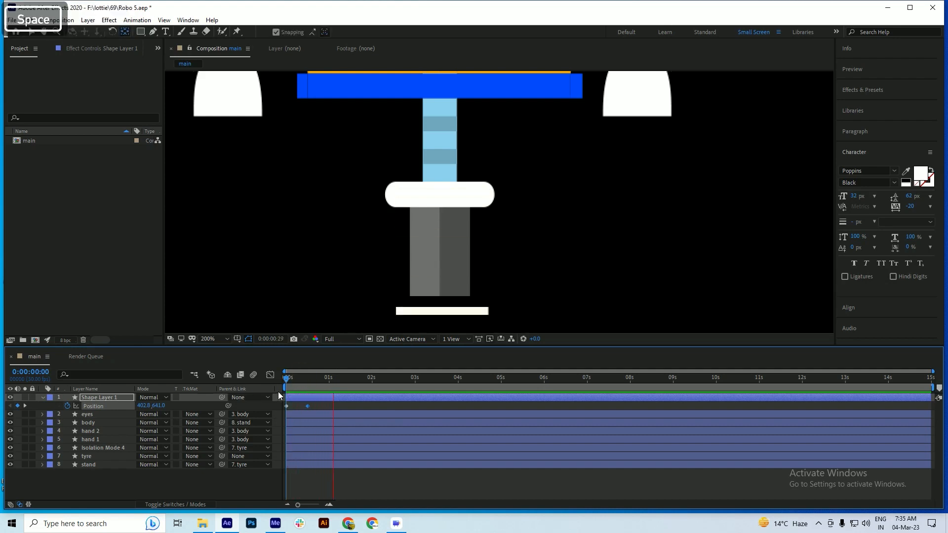
{"action": "key", "text": "ctrl+s"}
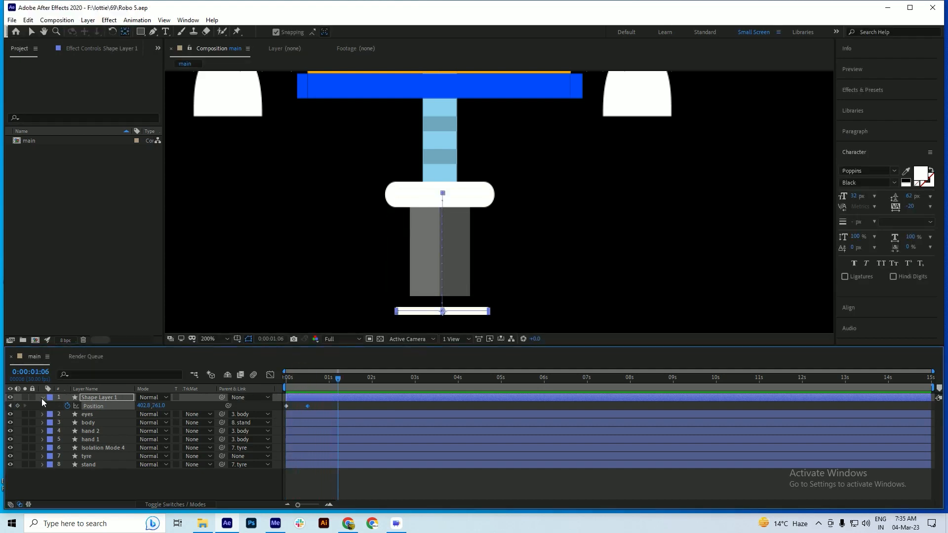
Collapse the properties of Shape Layer 1 and preview the line's downward motion again from the start
{"action": "left_click", "coordinate": [42, 398]}
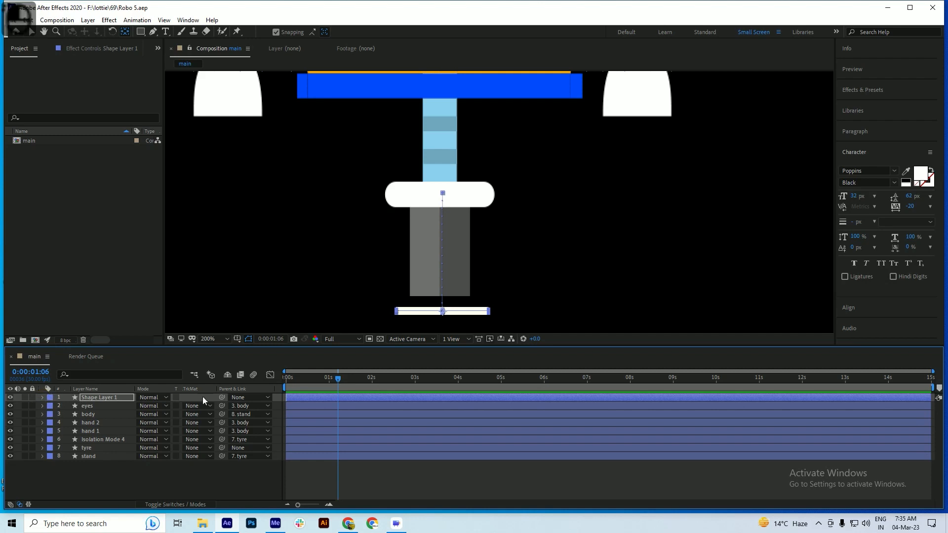
{"action": "left_click", "coordinate": [318, 381]}
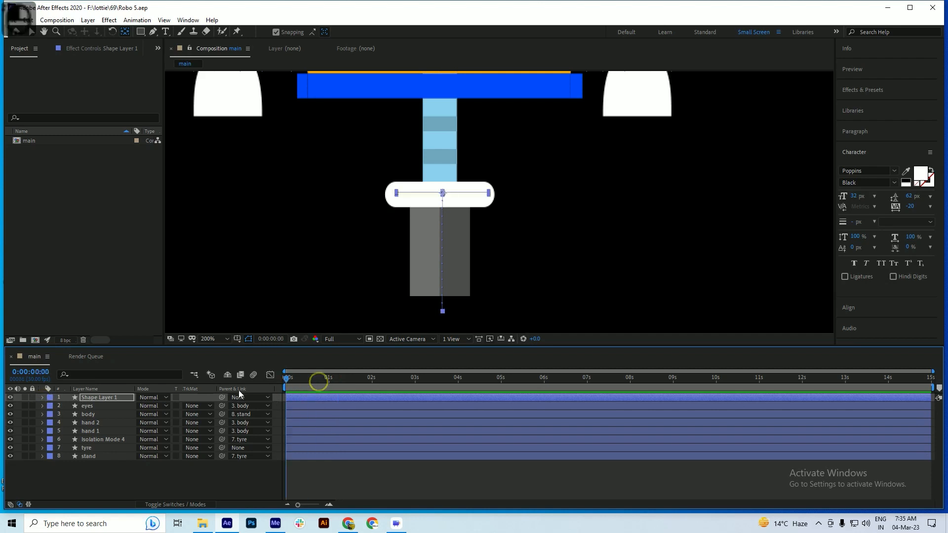
{"action": "key", "text": "space"}
{"action": "key", "text": "space"}
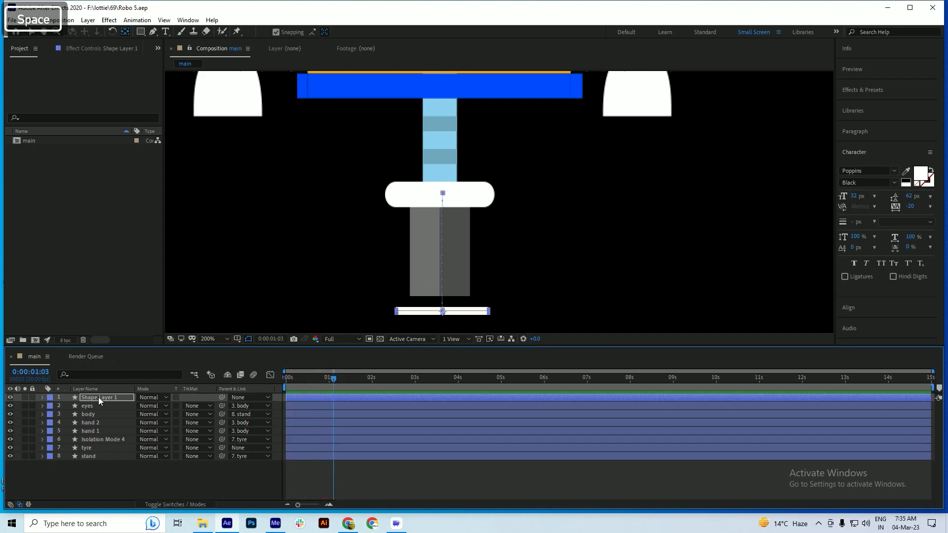
Set the current time to 0:00:00:15, save the project, and expand the properties of Shape Layer 1
{"action": "mouse_move", "coordinate": [313, 383]}
{"action": "left_mouse_down"}
{"action": "mouse_move", "coordinate": [273, 386]}
{"action": "mouse_move", "coordinate": [308, 392]}
{"action": "left_mouse_up"}
{"action": "key", "text": "ctrl+s"}
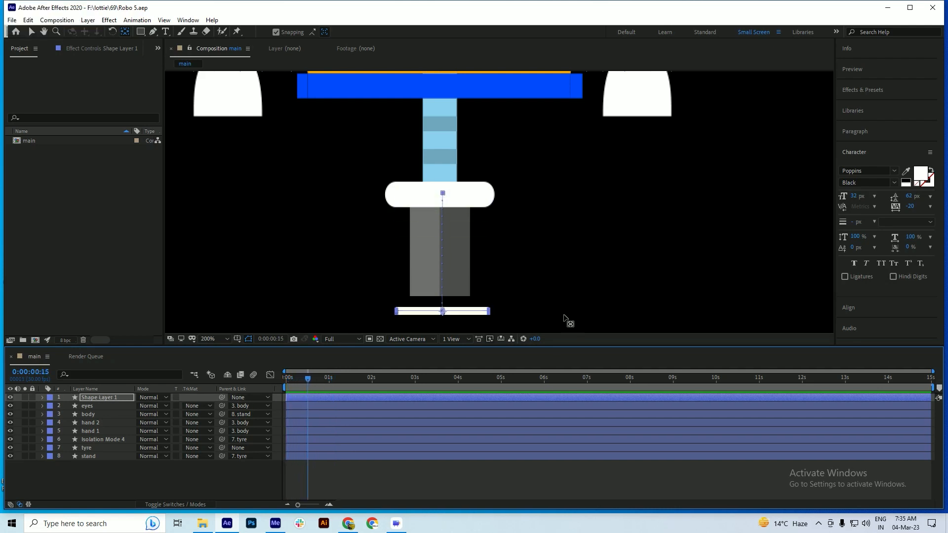
{"action": "left_click", "coordinate": [41, 398]}
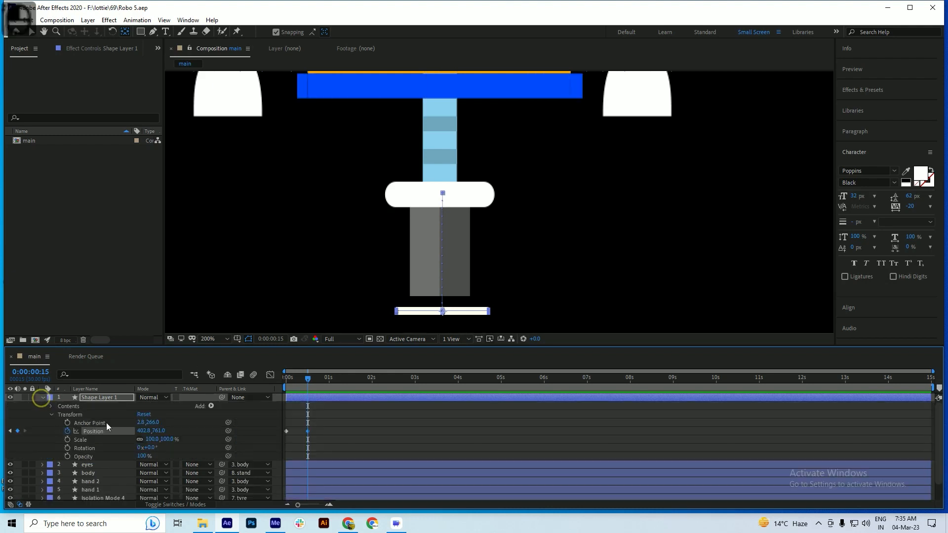
Add a Repeater to the contents of Shape Layer 1 and expand its transform properties
{"action": "left_click", "coordinate": [211, 406]}
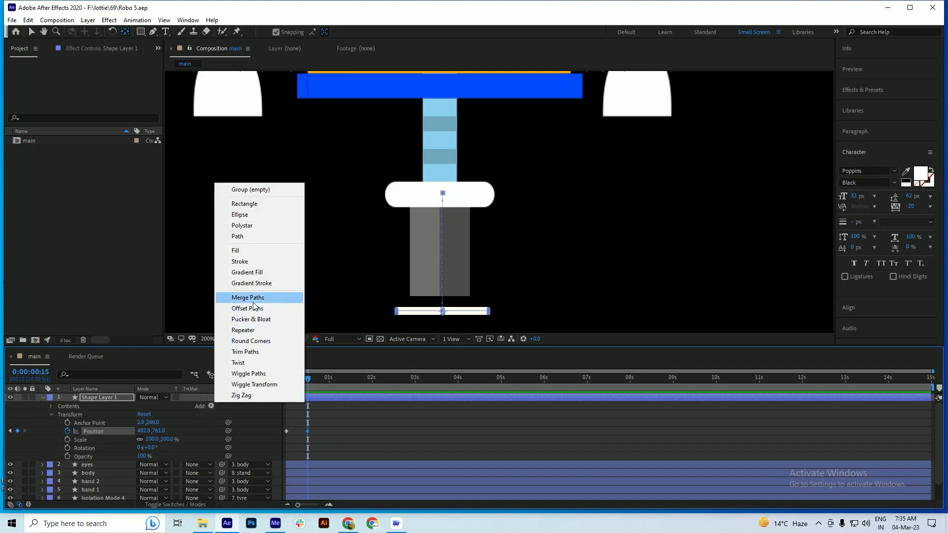
{"action": "left_click", "coordinate": [260, 330]}
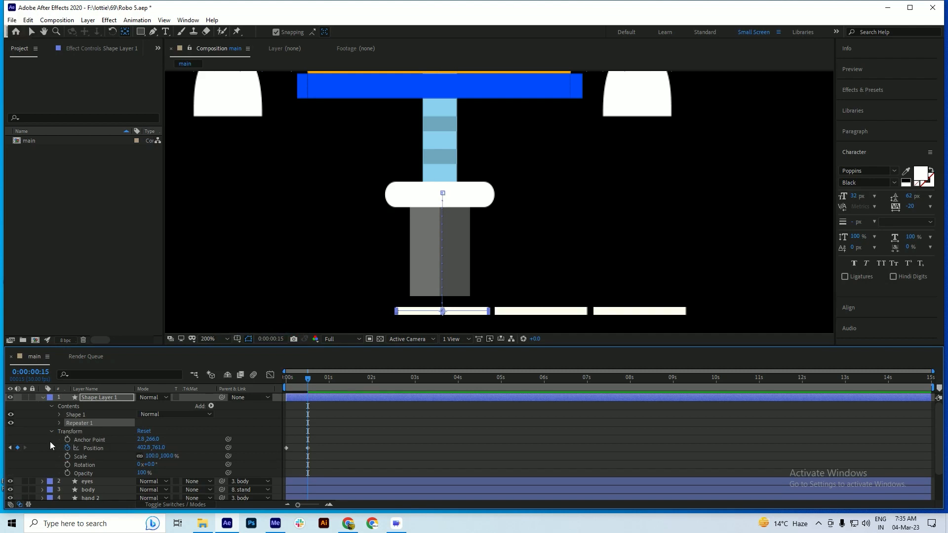
{"action": "left_click", "coordinate": [59, 423]}
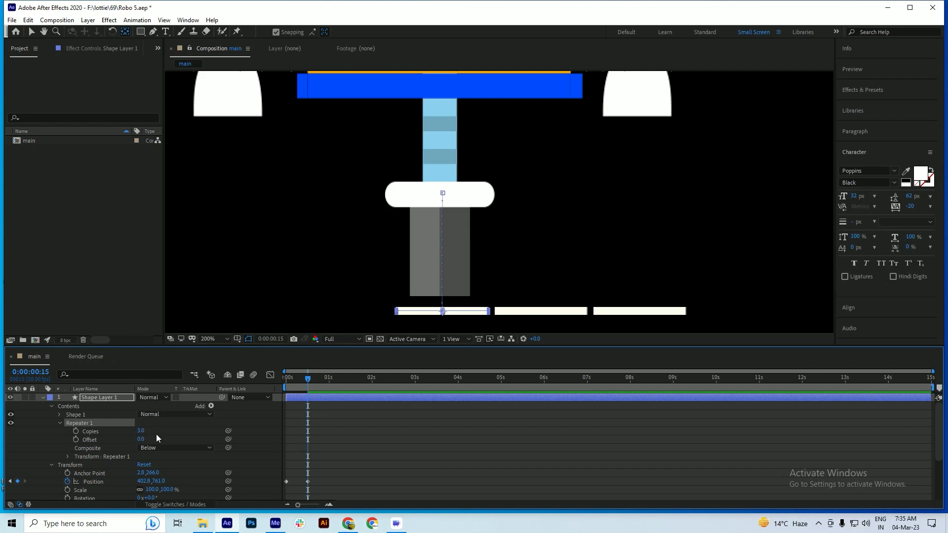
{"action": "scroll", "coordinate": [156, 434], "scroll_direction": "down", "scroll_amount": 1}
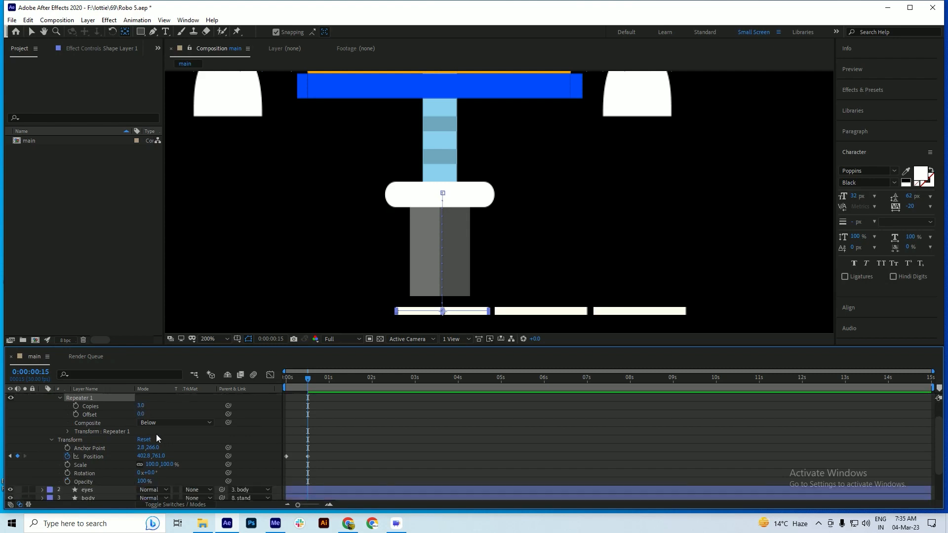
{"action": "left_click", "coordinate": [68, 432]}
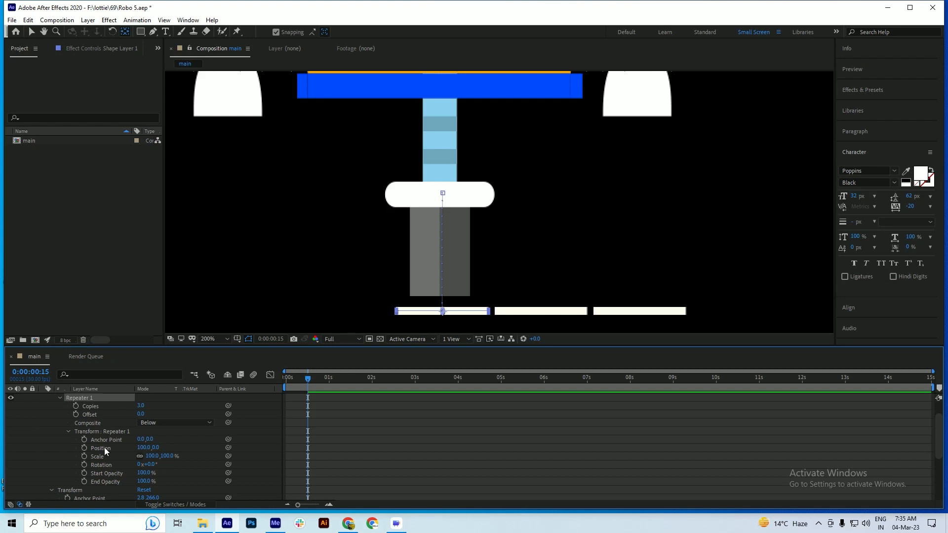
Set the Repeater's transform Position to 0.0, -32.0 so the copies stack vertically, and save the project
{"action": "left_click", "coordinate": [145, 447]}
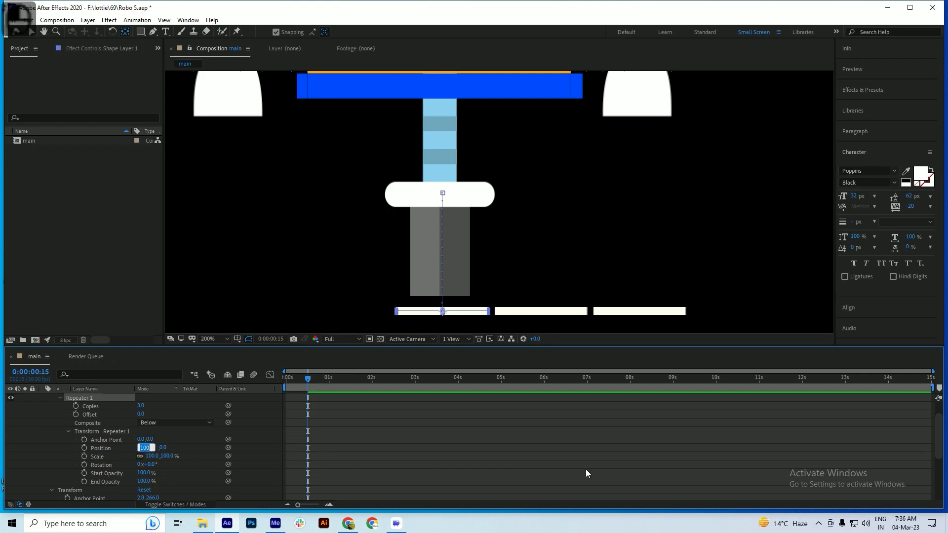
{"action": "type", "text": "0"}
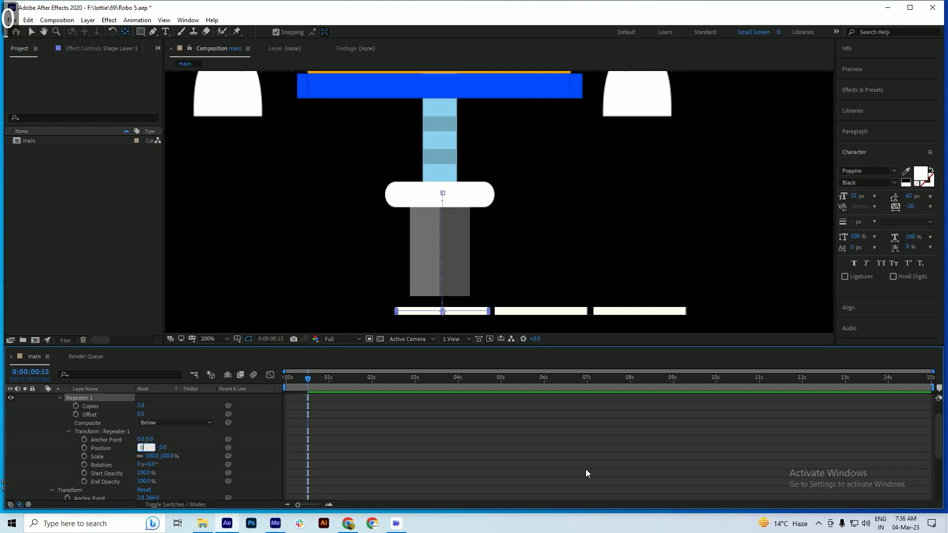
{"action": "key", "text": "Return"}
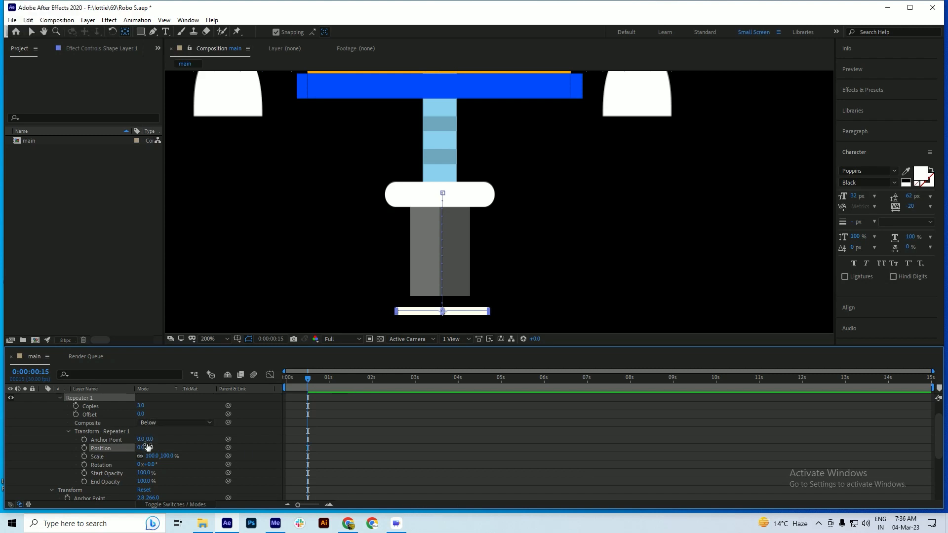
{"action": "left_click_drag", "start_coordinate": [148, 447], "coordinate": [123, 457]}
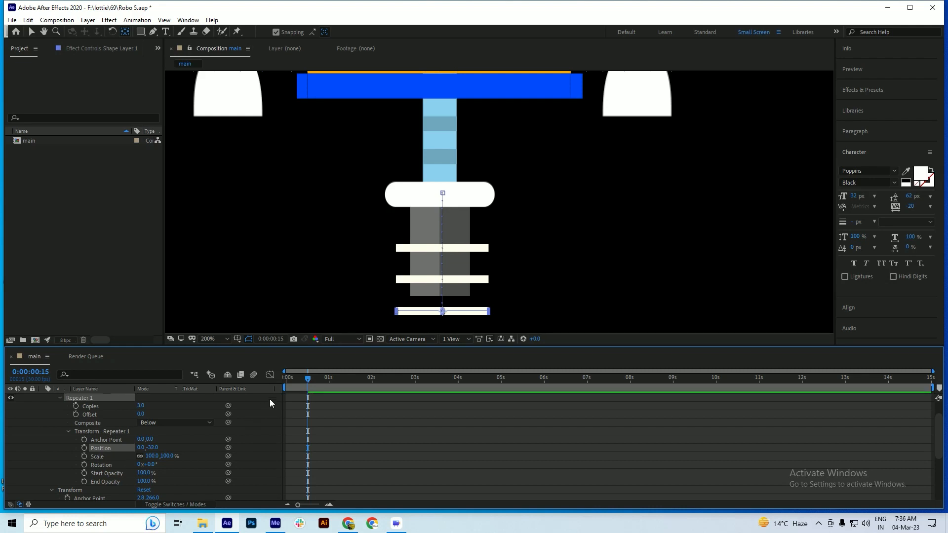
{"action": "key", "text": "ctrl+s"}
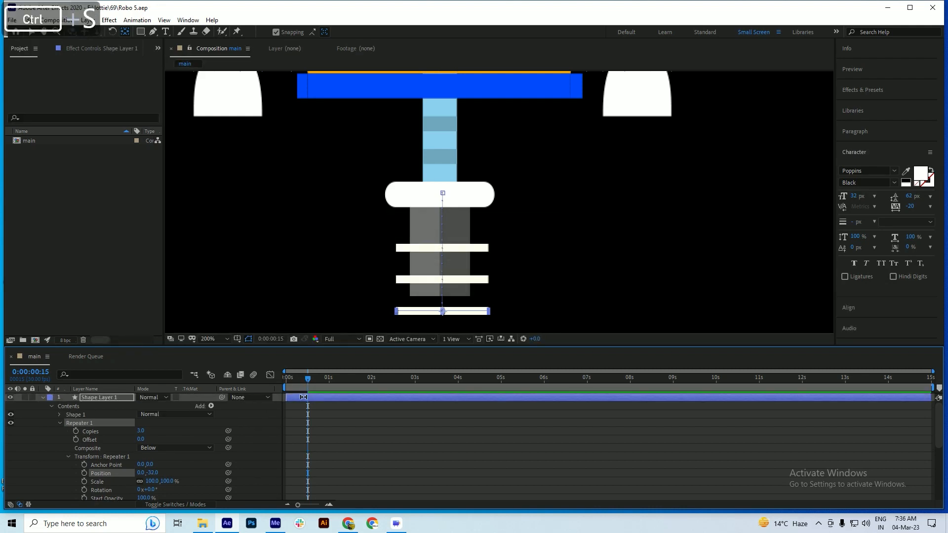
Show only Shape Layer 1's Position, lower the stripes at 0:00:00:15 to 402.8, 816.0, and save
{"action": "key", "text": "p"}
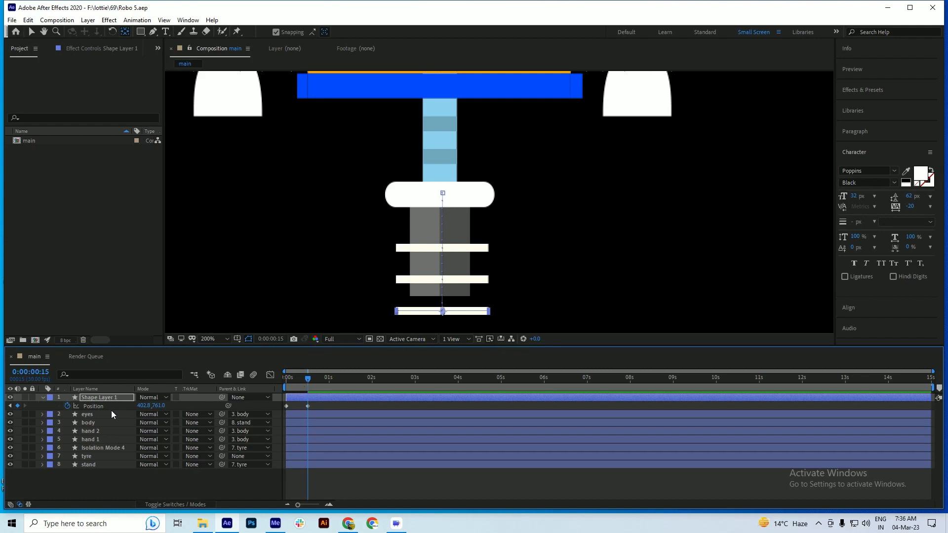
{"action": "key", "text": "shift"}
{"action": "key", "text": "shift+Down"}
{"action": "key", "text": "shift+Down"}
{"action": "key", "text": "shift+Down"}
{"action": "key", "text": "shift+Down"}
{"action": "key", "text": "shift+Down"}
{"action": "key", "text": "shift+Down"}
{"action": "key", "text": "shift+Down"}
{"action": "key", "text": "shift+Down"}
{"action": "key", "text": "shift+Down"}
{"action": "key", "text": "shift+Down"}
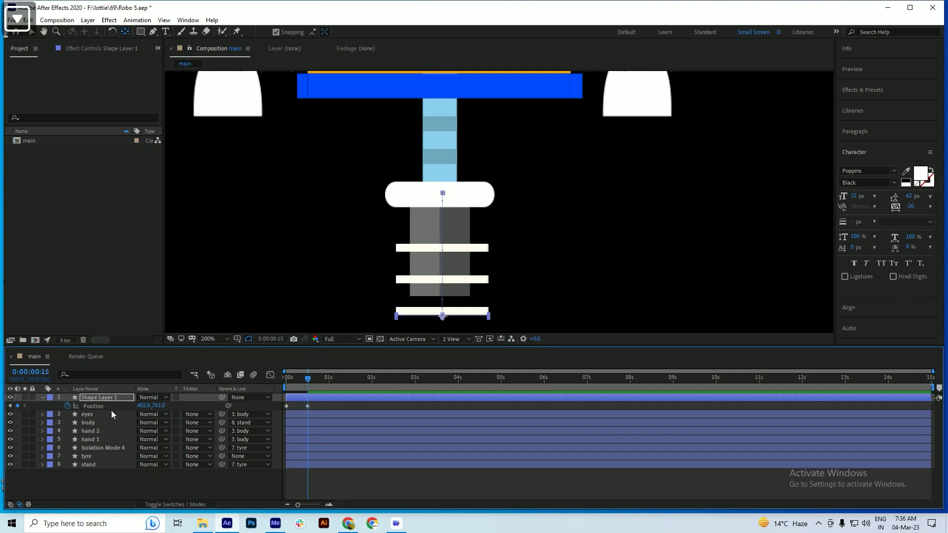
{"action": "key", "text": "shift+Down"}
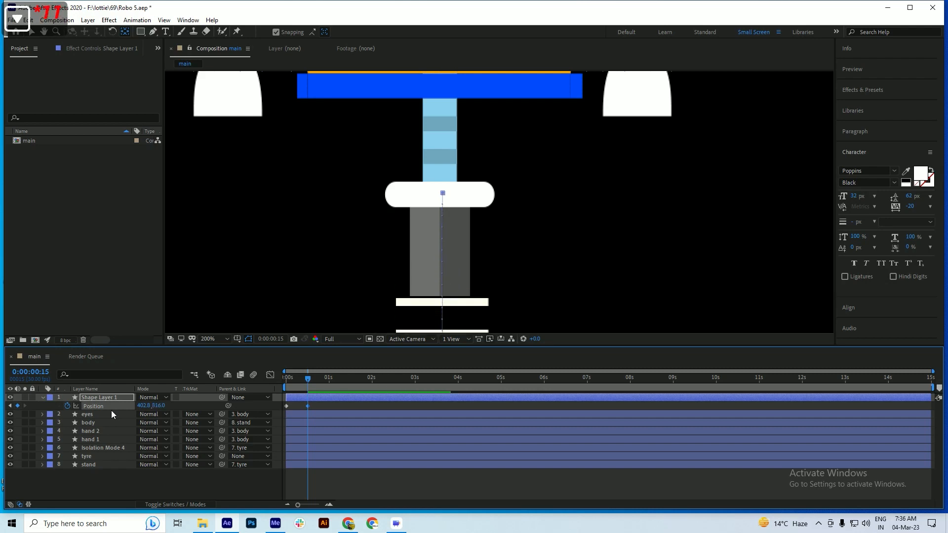
{"action": "key", "text": "ctrl+s"}
Preview the repeated stripes' downward motion from the start of the timeline
{"action": "key", "text": "space"}
{"action": "left_click_drag", "start_coordinate": [299, 385], "coordinate": [272, 395]}
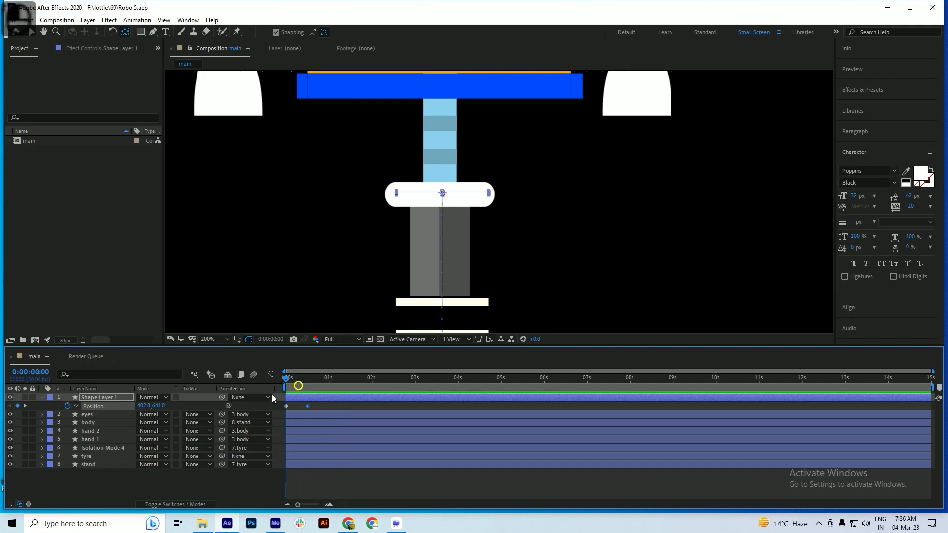
{"action": "key", "text": "space"}
{"action": "key", "text": "space"}
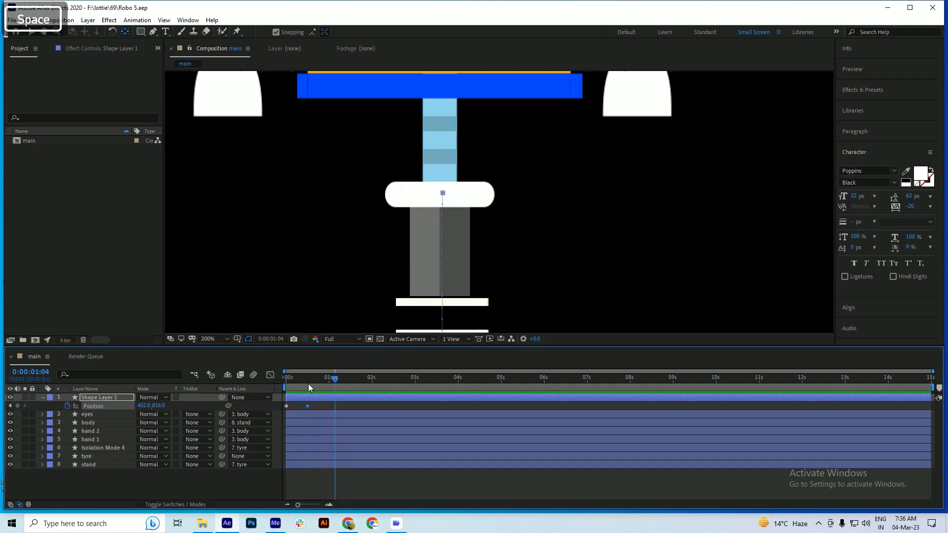
{"action": "left_click_drag", "start_coordinate": [308, 384], "coordinate": [276, 390]}
{"action": "key", "text": "space"}
Add the expression loopOut() to Shape Layer 1's Position and preview the looping stripes
{"action": "left_click", "coordinate": [67, 405], "text": "alt"}
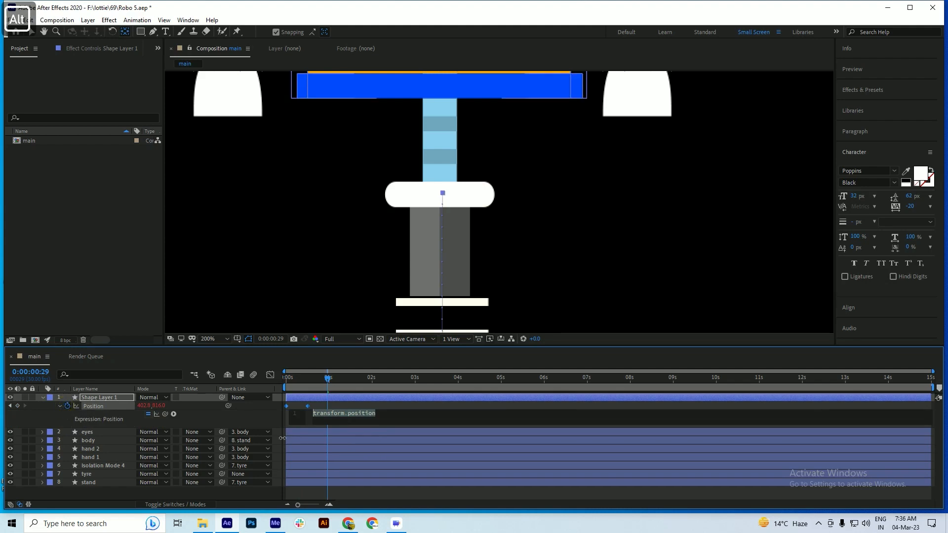
{"action": "type", "text": "lo"}
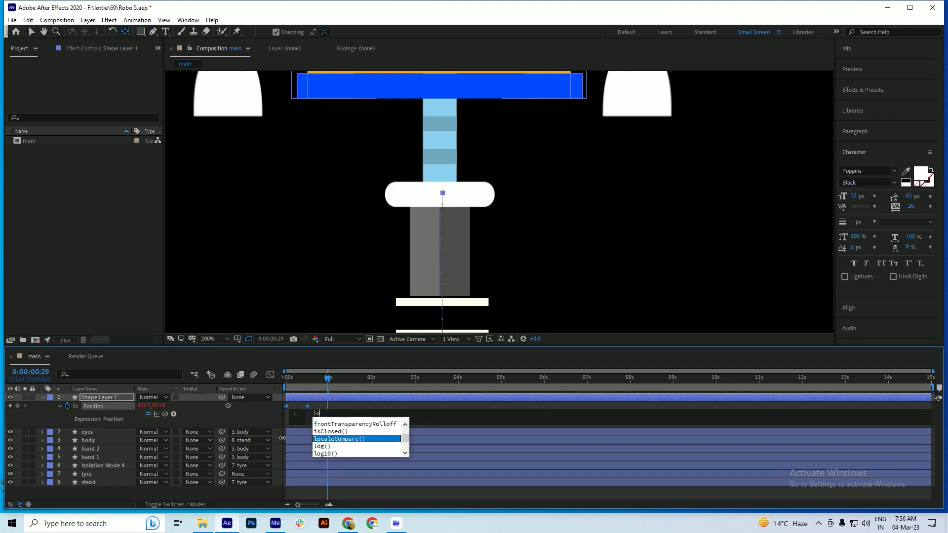
{"action": "type", "text": "opOut()"}
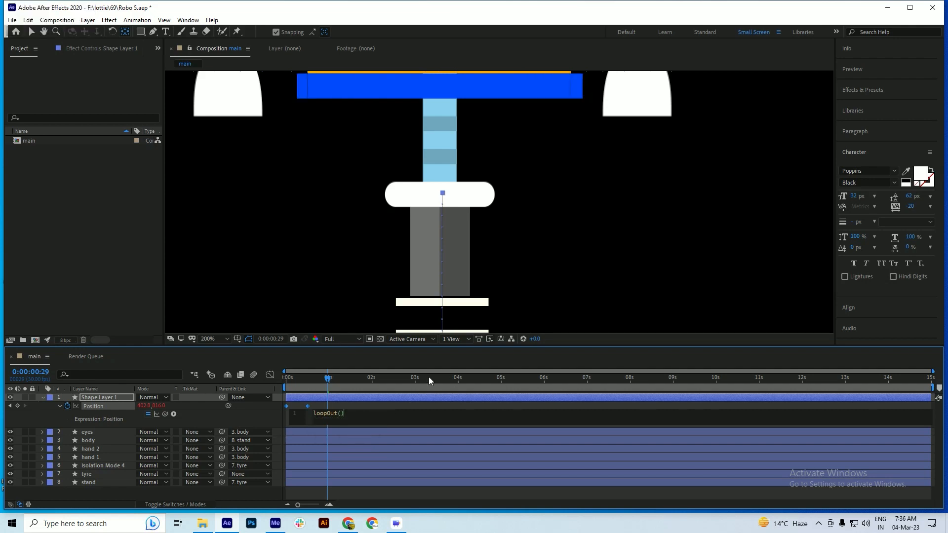
{"action": "left_click", "coordinate": [161, 405]}
{"action": "key", "text": "space"}
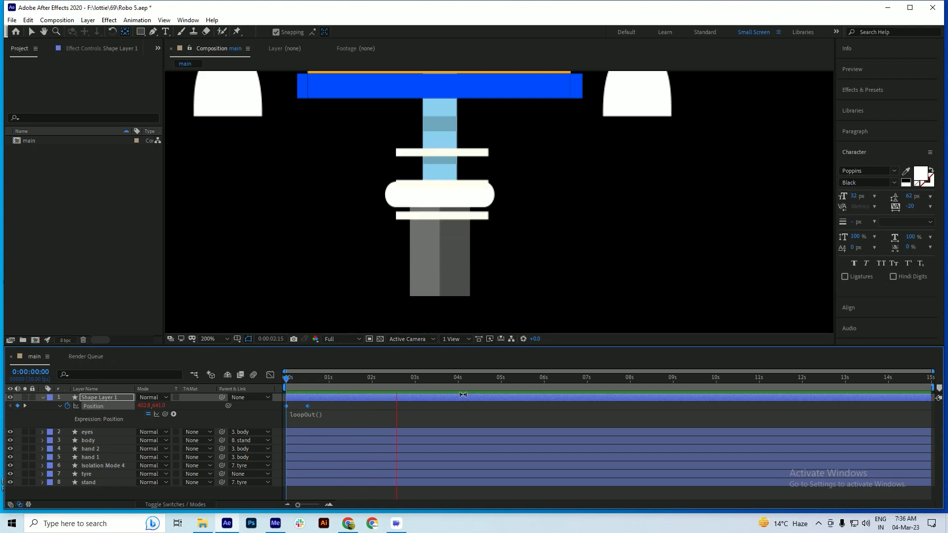
Collapse Shape Layer 1, place it directly above the tyre layer, and parent it to tyre
{"action": "left_click", "coordinate": [43, 397]}
{"action": "left_click_drag", "start_coordinate": [102, 395], "coordinate": [101, 442]}
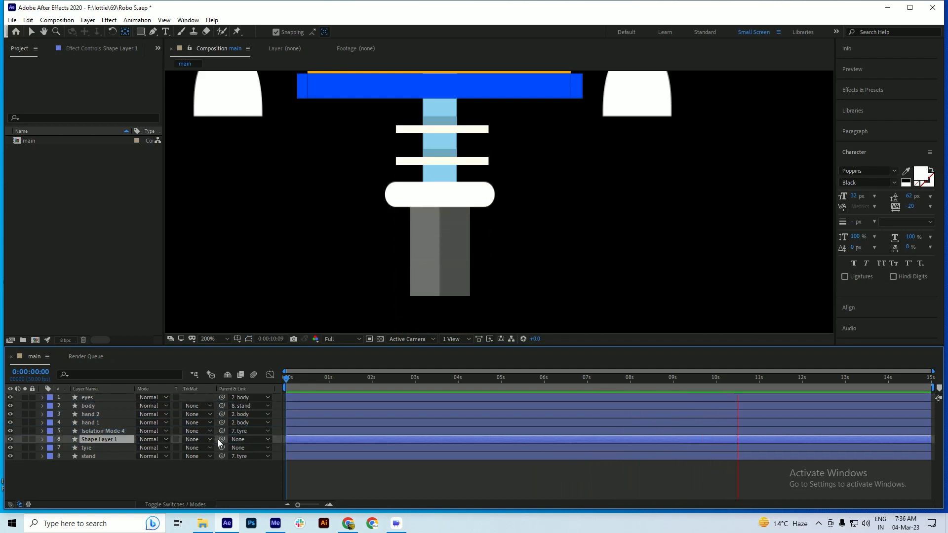
{"action": "left_click_drag", "start_coordinate": [208, 443], "coordinate": [89, 449]}
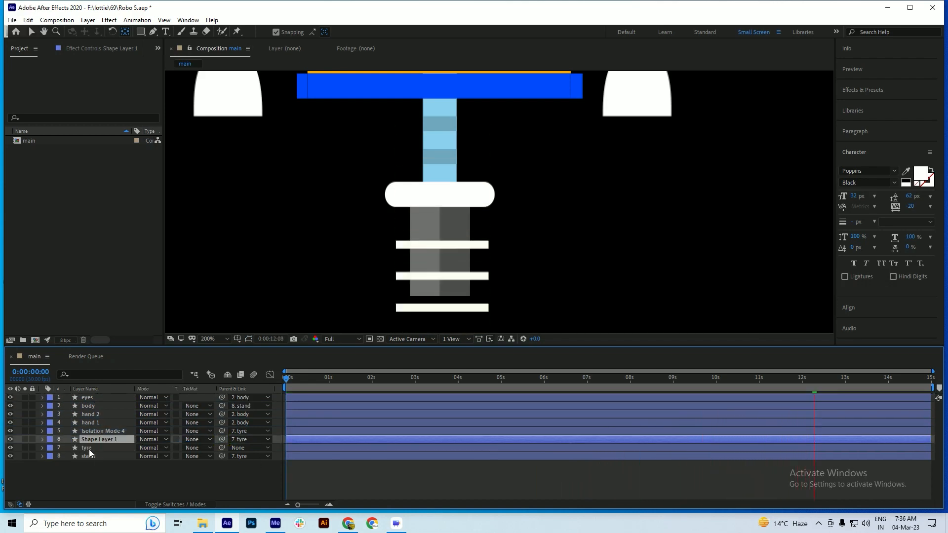
Duplicate the tyre layer, parent the duplicate to the original tyre, and save the project
{"action": "left_click", "coordinate": [89, 449]}
{"action": "key", "text": "ctrl+d"}
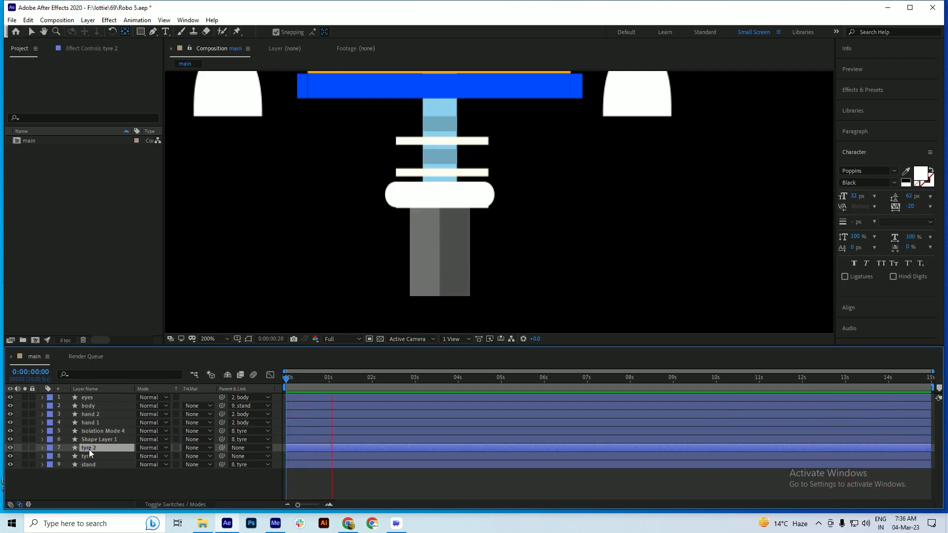
{"action": "left_click_drag", "start_coordinate": [221, 448], "coordinate": [92, 457]}
{"action": "key", "text": "ctrl+s"}
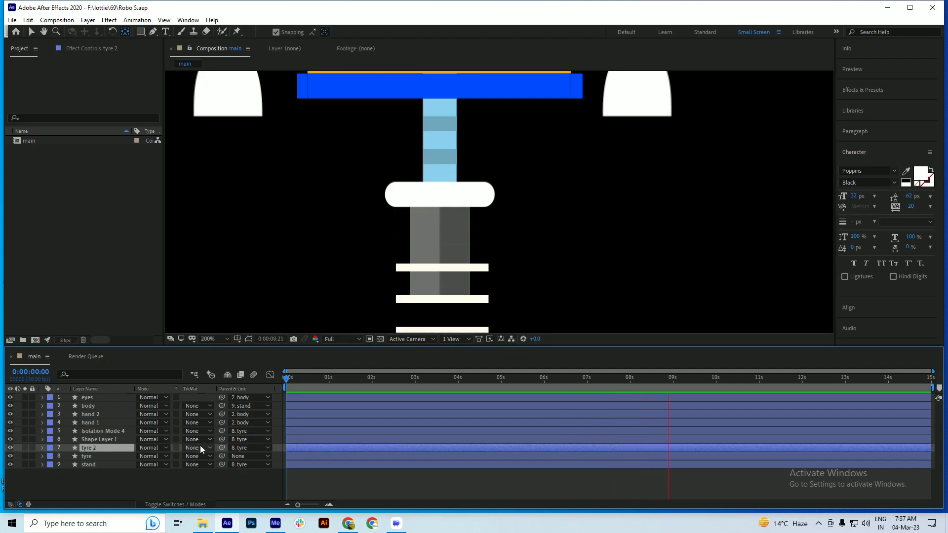
Place tyre 2 directly above Shape Layer 1 and set Shape Layer 1's track matte to Alpha Matte "tyre 2"
{"action": "left_click_drag", "start_coordinate": [93, 446], "coordinate": [95, 438]}
{"action": "left_click", "coordinate": [90, 447]}
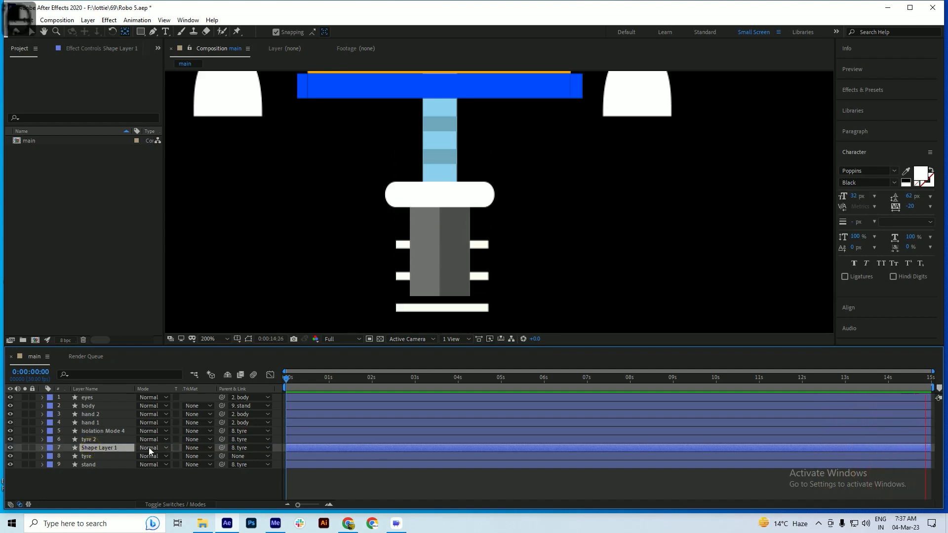
{"action": "left_click", "coordinate": [192, 447]}
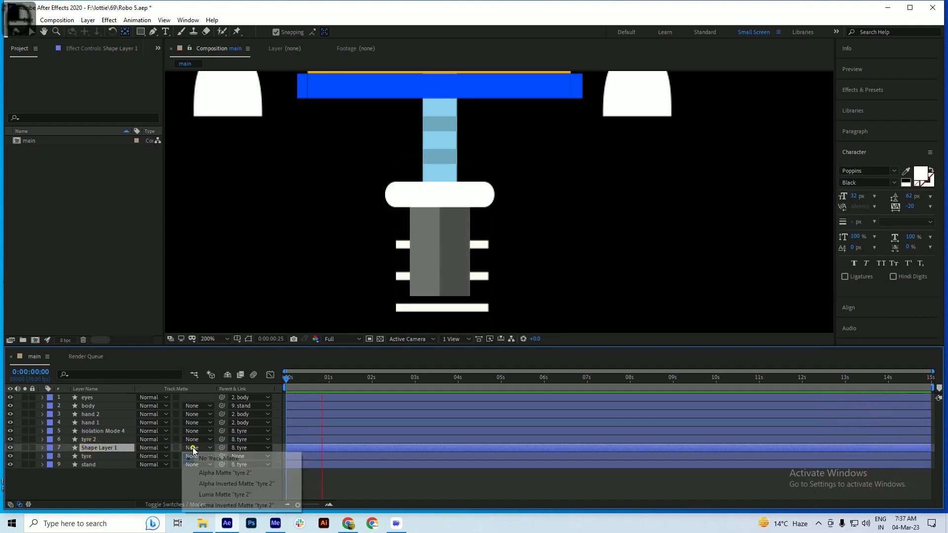
{"action": "left_click", "coordinate": [205, 473]}
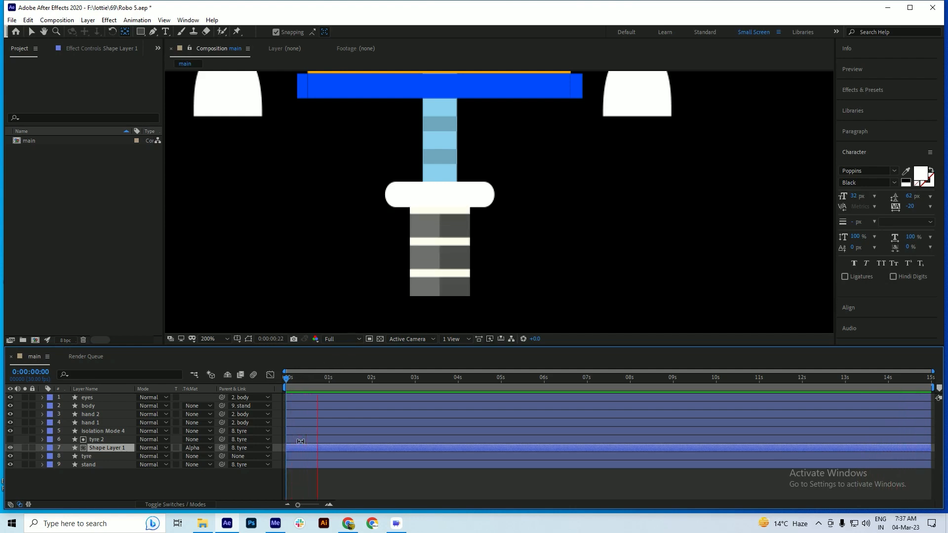
Set the repeater transform's Position on Shape Layer 1 to 0.0, -46.0 to space the stripes further apart
{"action": "key", "text": "space"}
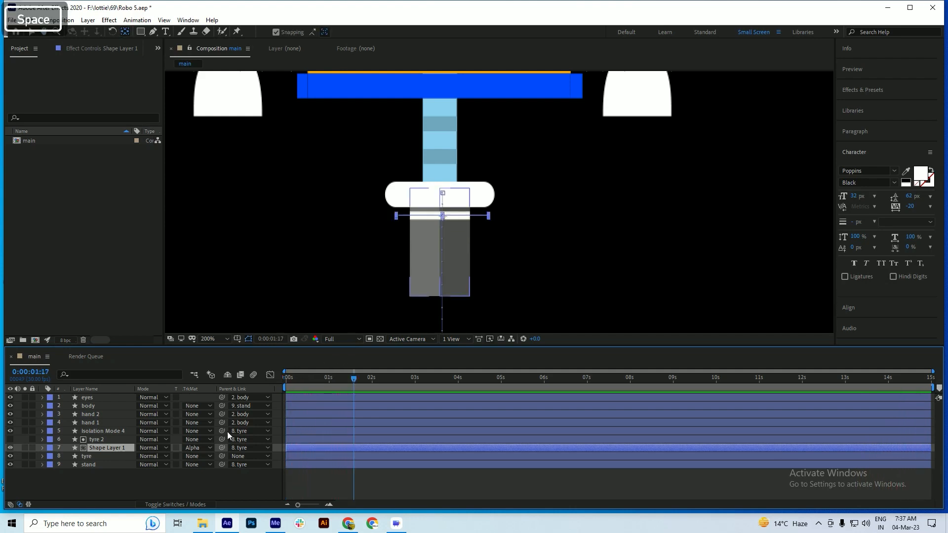
{"action": "left_click", "coordinate": [96, 439]}
{"action": "left_click", "coordinate": [97, 446]}
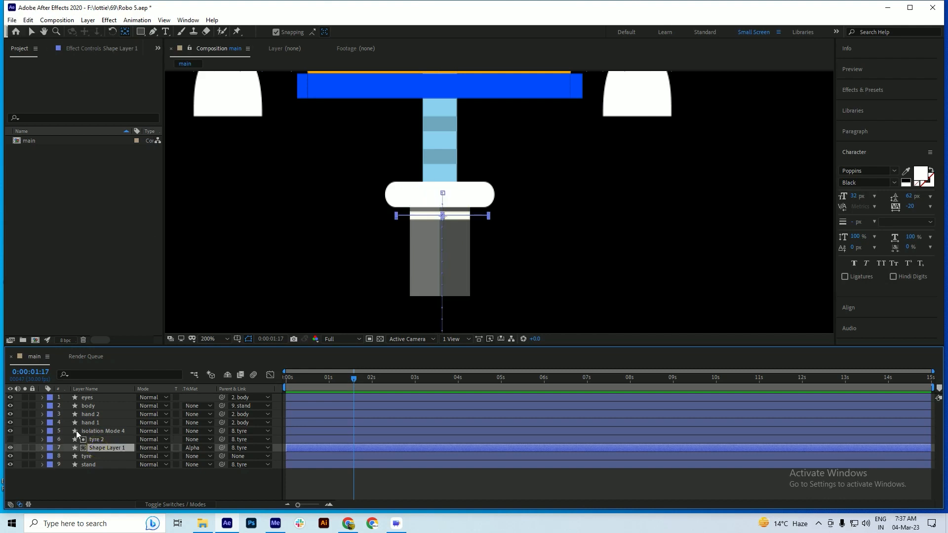
{"action": "left_click", "coordinate": [42, 447]}
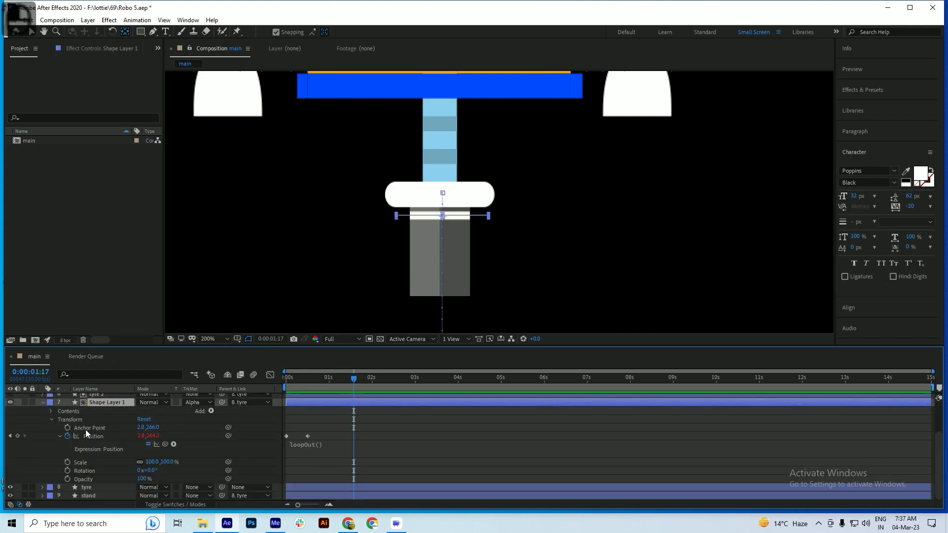
{"action": "left_click", "coordinate": [51, 411]}
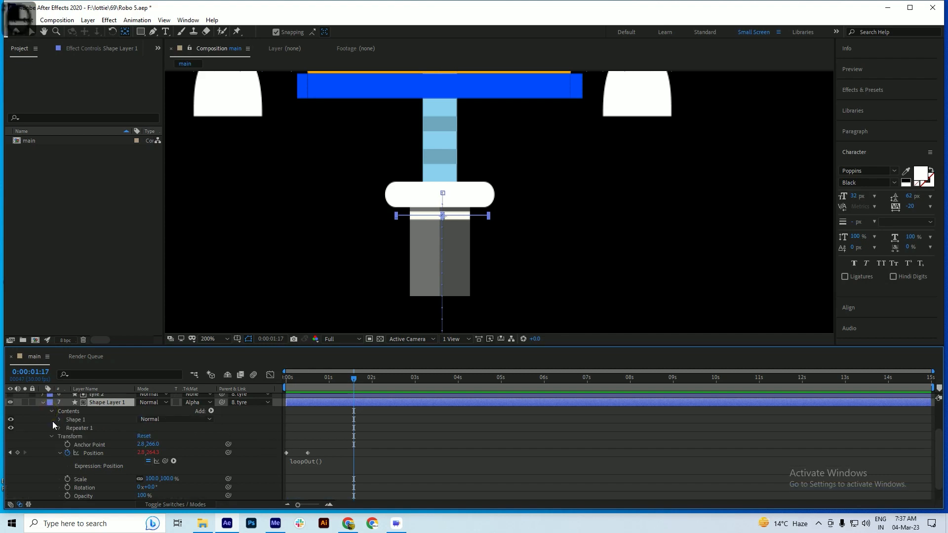
{"action": "left_click", "coordinate": [59, 427]}
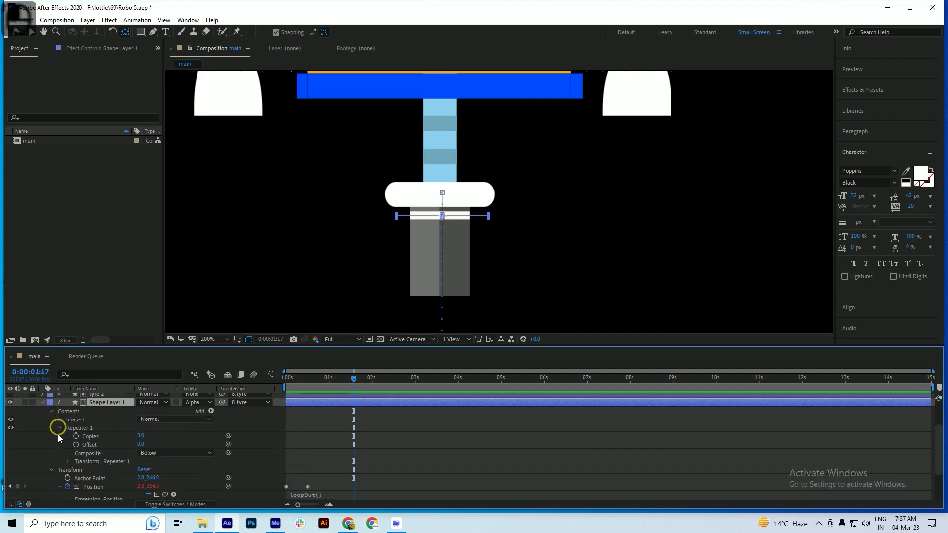
{"action": "left_click", "coordinate": [67, 460]}
{"action": "scroll", "coordinate": [145, 464], "scroll_direction": "down", "scroll_amount": 1}
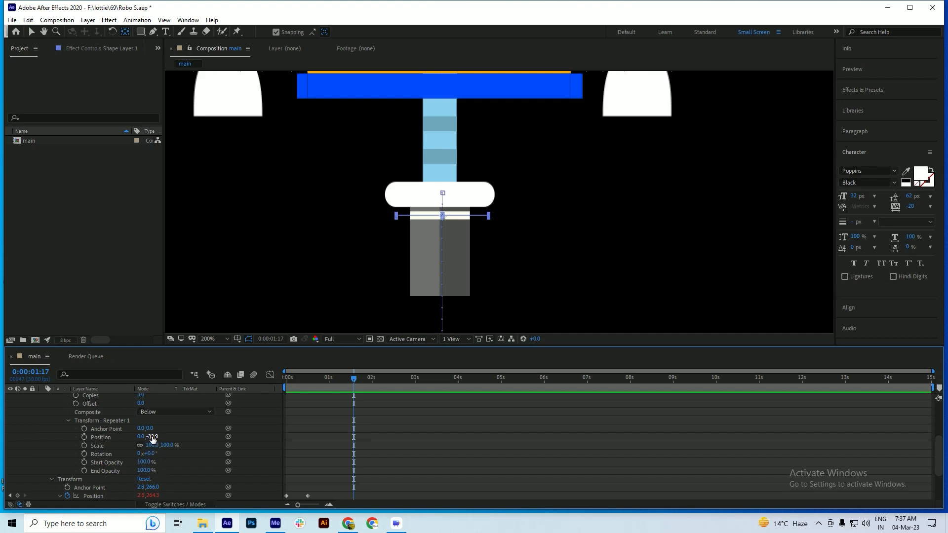
{"action": "left_click_drag", "start_coordinate": [152, 437], "coordinate": [155, 436]}
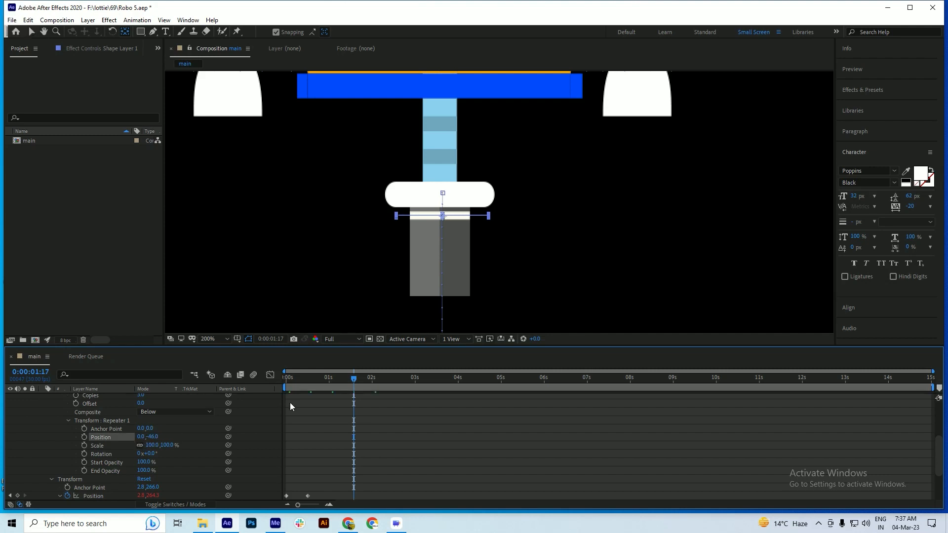
Preview the respaced stripes on the tyre, collapse Shape Layer 1, and save the project
{"action": "left_click", "coordinate": [338, 388]}
{"action": "key", "text": "space"}
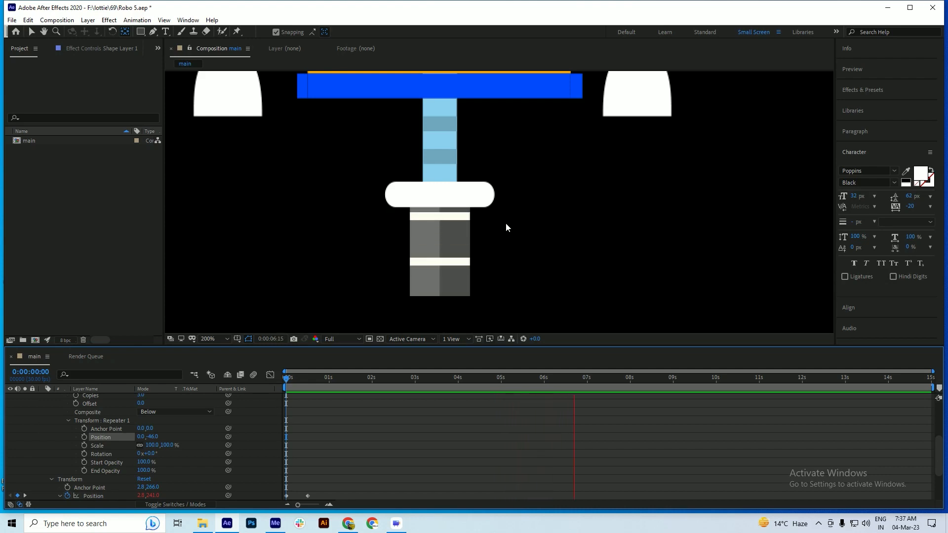
{"action": "key", "text": "space"}
{"action": "scroll", "coordinate": [55, 440], "scroll_direction": "up", "scroll_amount": 2}
{"action": "left_click", "coordinate": [43, 412]}
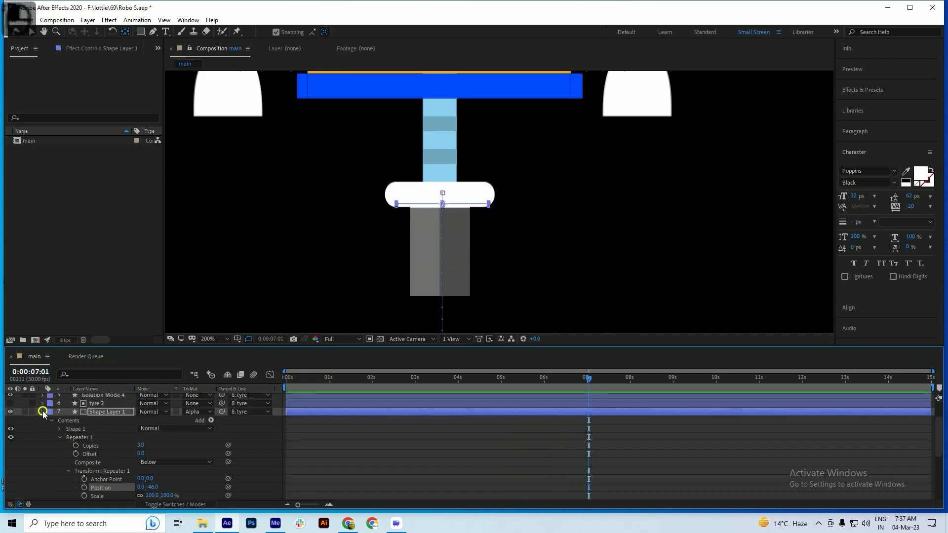
{"action": "key", "text": "ctrl+s"}
Move Shape Layer 1's second Position keyframe to frame 10 and preview the stripe motion at different zoom levels
{"action": "left_click", "coordinate": [330, 379]}
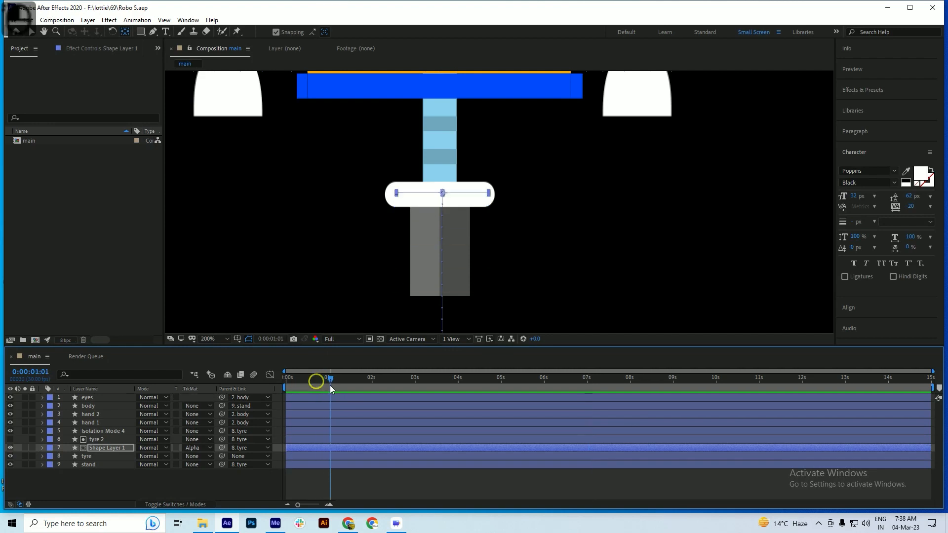
{"action": "left_click", "coordinate": [332, 446]}
{"action": "key", "text": "p"}
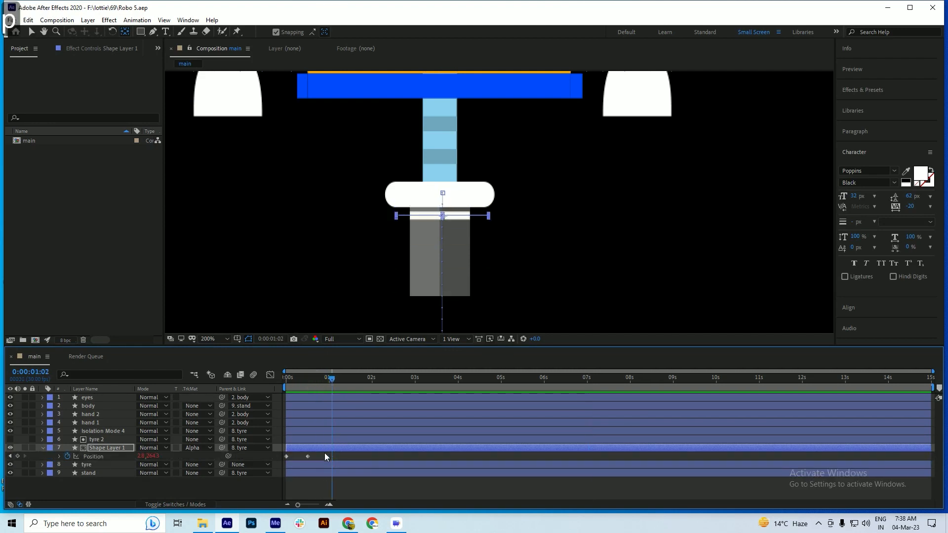
{"action": "scroll", "coordinate": [289, 458], "scroll_direction": "up", "scroll_amount": 5}
{"action": "left_click_drag", "start_coordinate": [371, 456], "coordinate": [342, 460]}
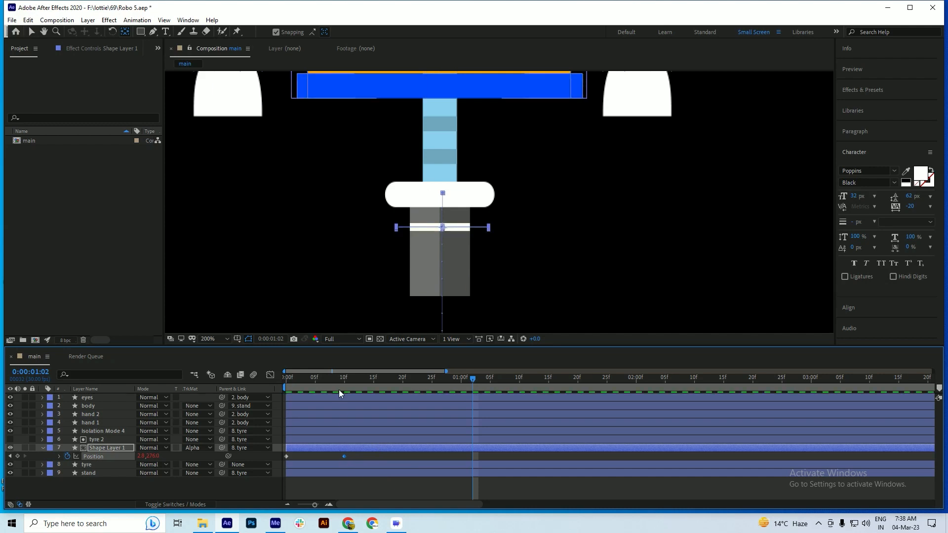
{"action": "key", "text": "space"}
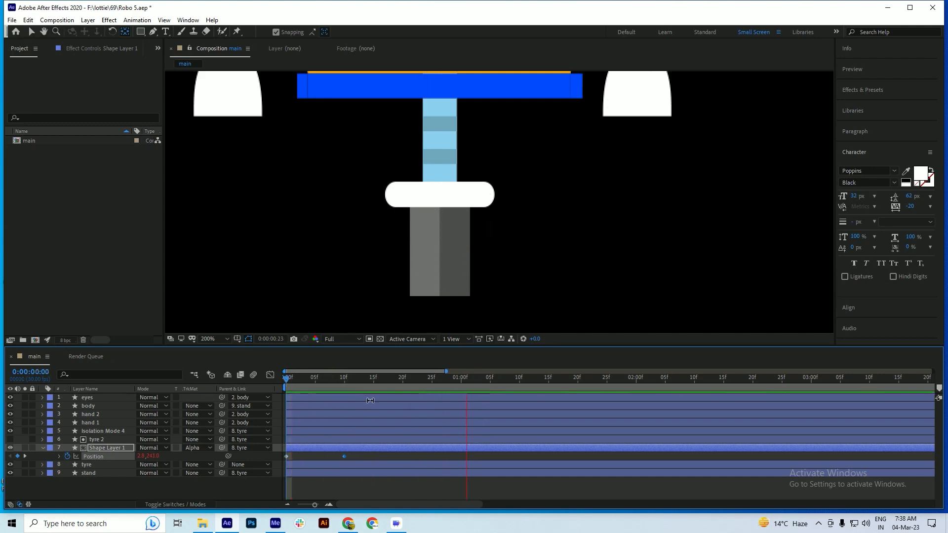
{"action": "scroll", "coordinate": [466, 280], "scroll_direction": "down", "scroll_amount": 2}
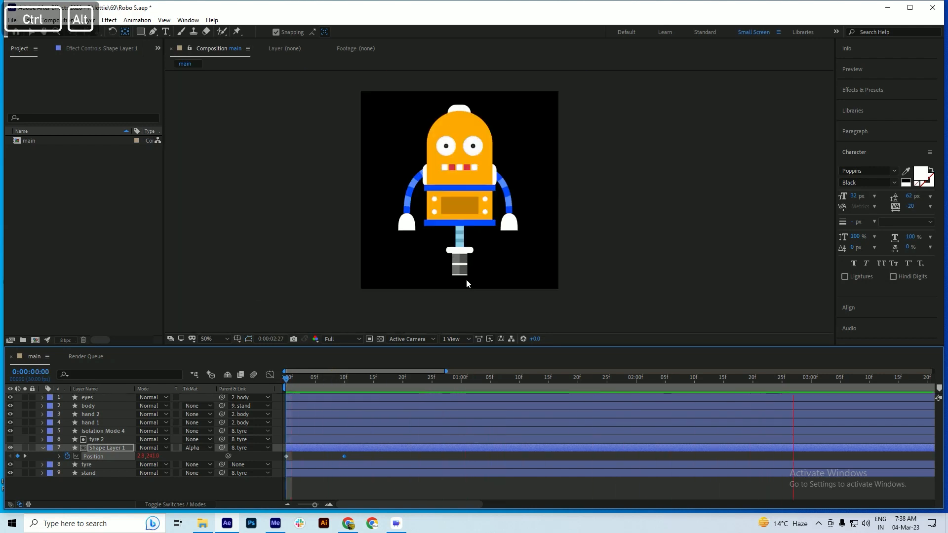
{"action": "scroll", "coordinate": [496, 260], "scroll_direction": "up", "scroll_amount": 2}
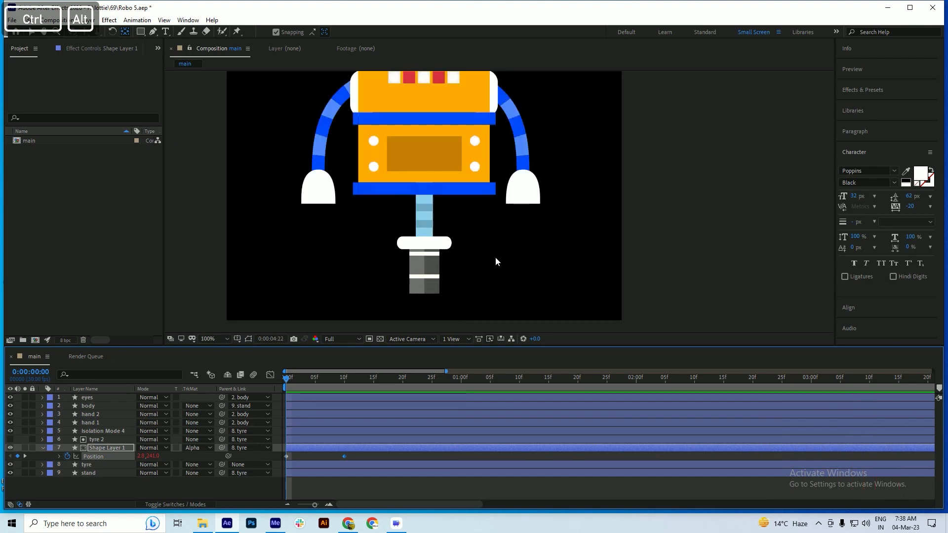
Collapse Shape Layer 1's properties and save the project
{"action": "key", "text": "ctrl+s"}
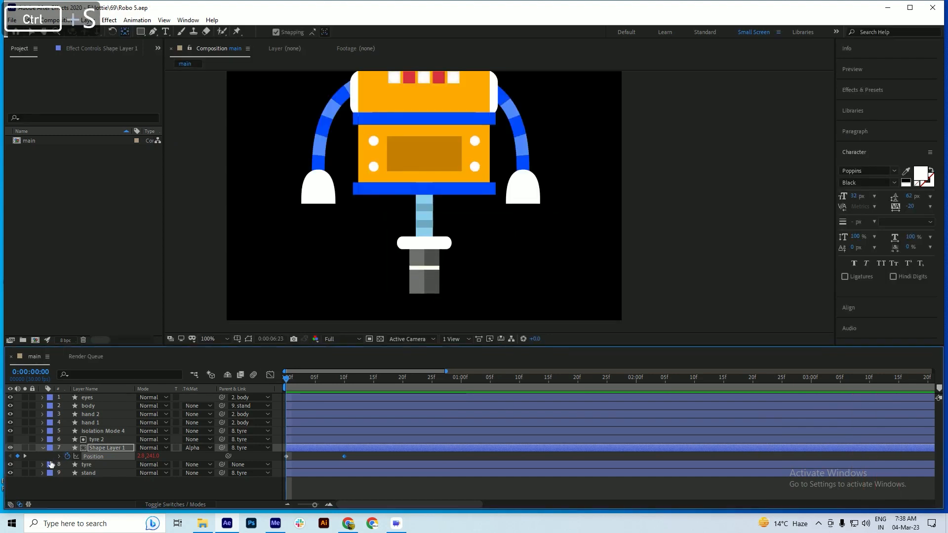
{"action": "left_click", "coordinate": [42, 448]}
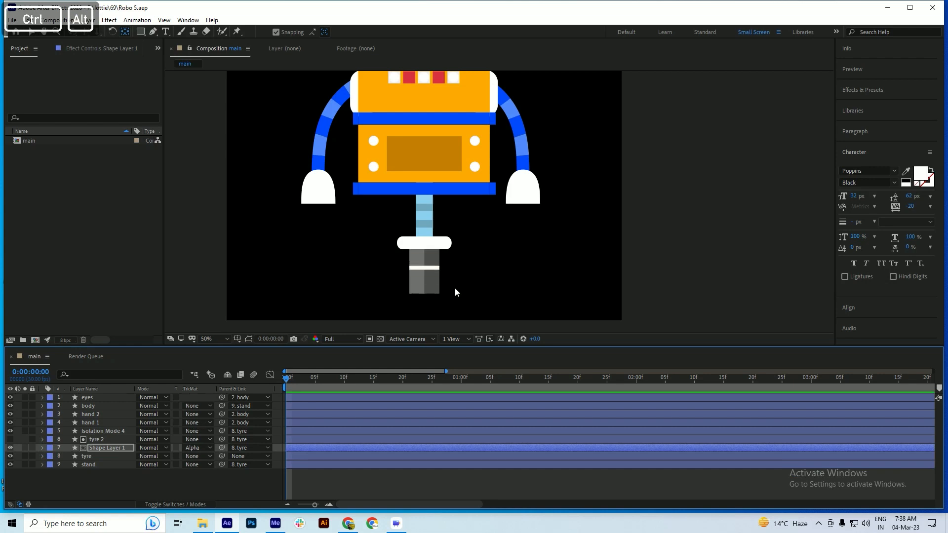
{"action": "scroll", "coordinate": [455, 284], "scroll_direction": "down", "scroll_amount": 1}
{"action": "key", "text": "space"}
{"action": "key", "text": "ctrl+s"}
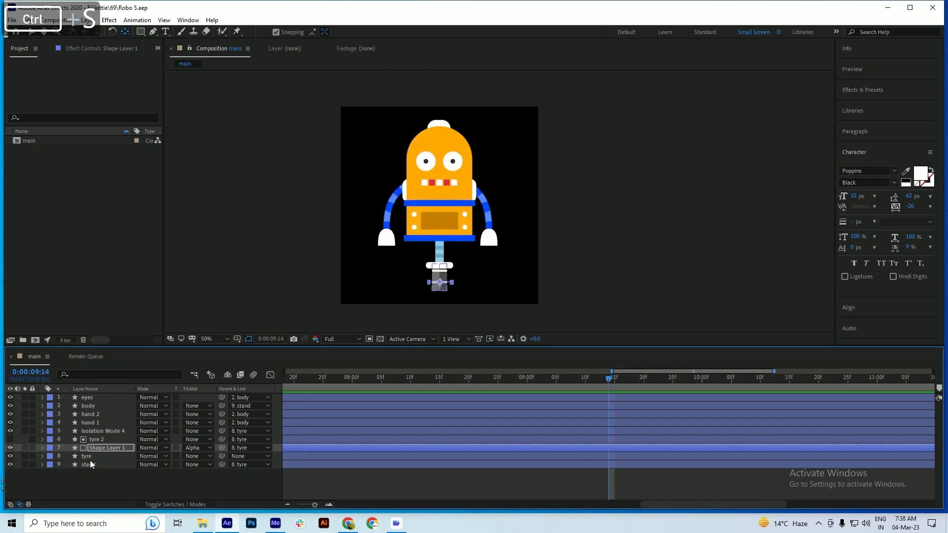
{"action": "scroll", "coordinate": [401, 269], "scroll_direction": "up", "scroll_amount": 1}
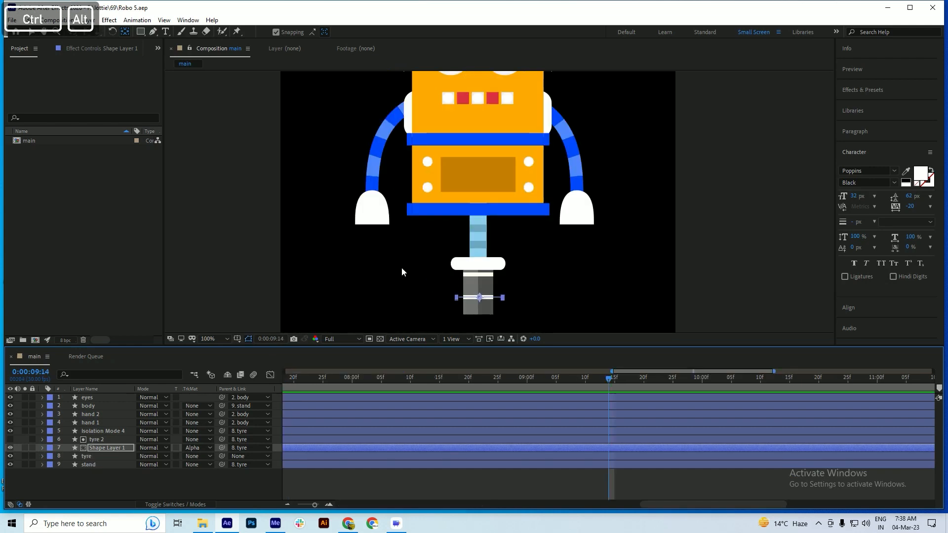
{"action": "scroll", "coordinate": [401, 267], "scroll_direction": "down", "scroll_amount": 1}
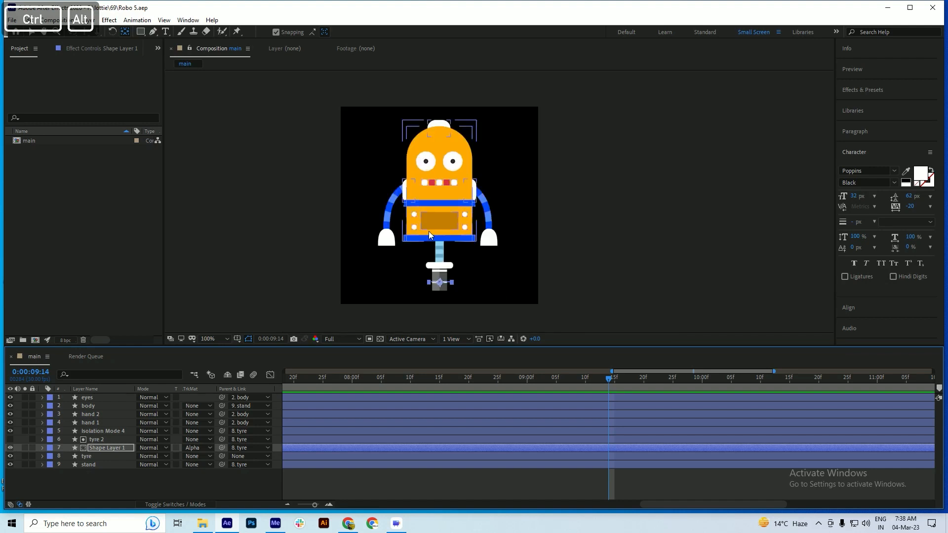
{"action": "scroll", "coordinate": [429, 231], "scroll_direction": "up", "scroll_amount": 1}
{"action": "key", "text": "ctrl+s"}
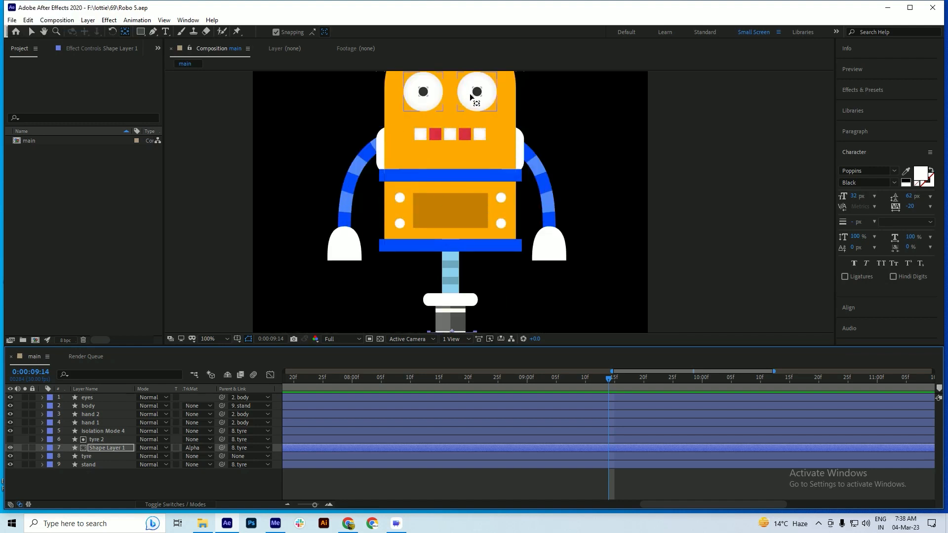
Select the eyes layer and play the robot animation from the start to check the rolling tyre
{"action": "left_click", "coordinate": [465, 97]}
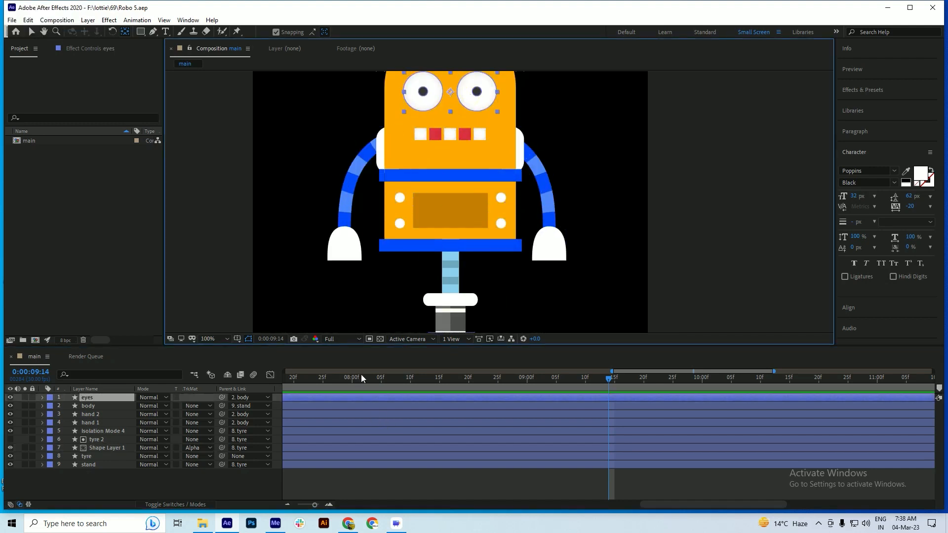
{"action": "key", "text": "space"}
{"action": "mouse_move", "coordinate": [429, 149]}
{"action": "left_mouse_down"}
{"action": "mouse_move", "coordinate": [414, 187]}
{"action": "mouse_move", "coordinate": [423, 136]}
{"action": "left_mouse_up"}
{"action": "left_click_drag", "start_coordinate": [313, 381], "coordinate": [76, 386]}
{"action": "key", "text": "space"}
{"action": "left_click_drag", "start_coordinate": [330, 381], "coordinate": [62, 381]}
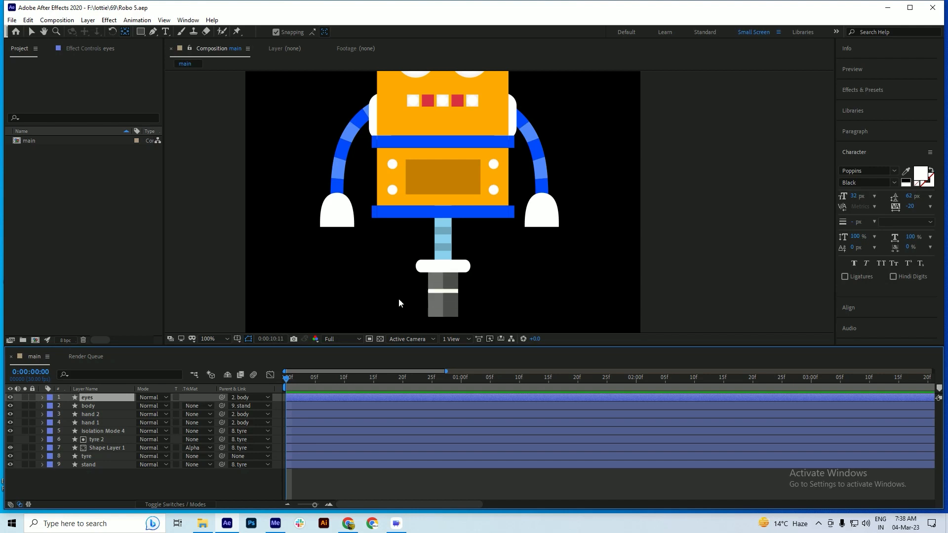
{"action": "key", "text": "space"}
Pre-compose tyre 2 and Shape Layer 1 as Pre-comp 1, moving all attributes into it, and save the project
{"action": "left_click", "coordinate": [101, 440]}
{"action": "left_click", "coordinate": [103, 448], "text": "shift"}
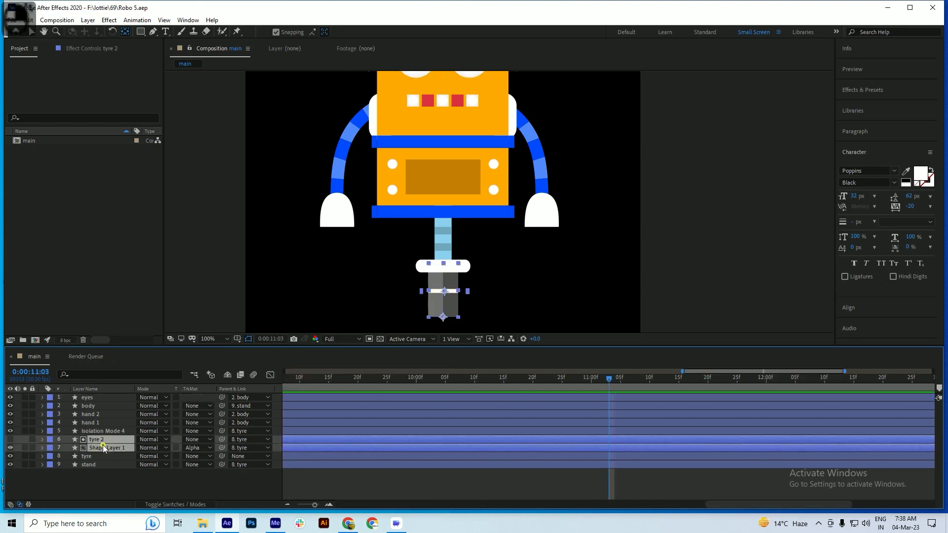
{"action": "right_click", "coordinate": [101, 449]}
{"action": "left_click", "coordinate": [146, 393]}
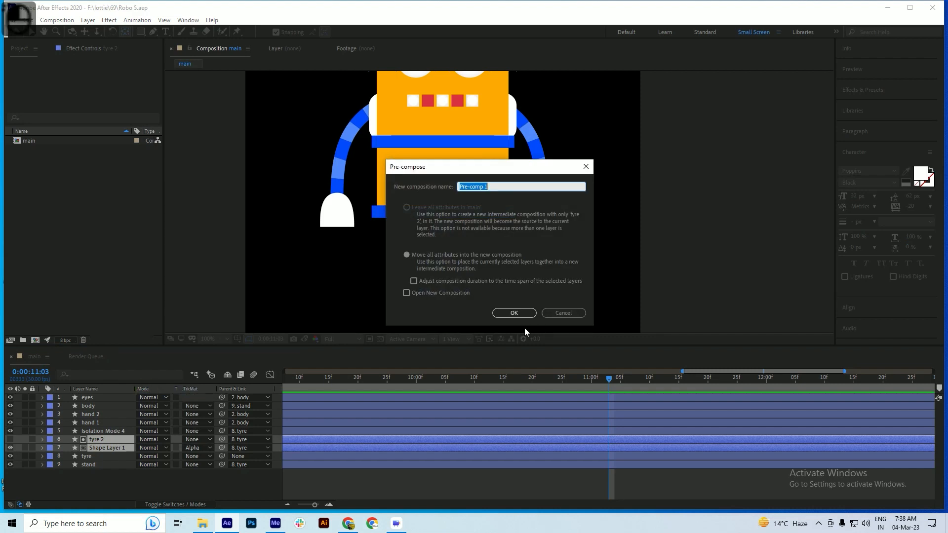
{"action": "left_click", "coordinate": [514, 313]}
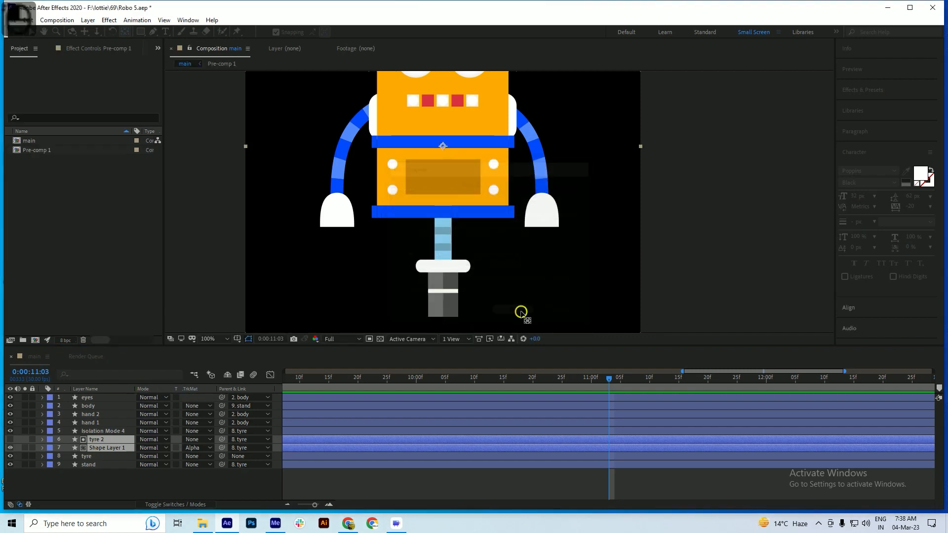
{"action": "key", "text": "ctrl+s"}
Open Pre-comp 1 and set the current time to 0:00:00:00
{"action": "double_click", "coordinate": [103, 439]}
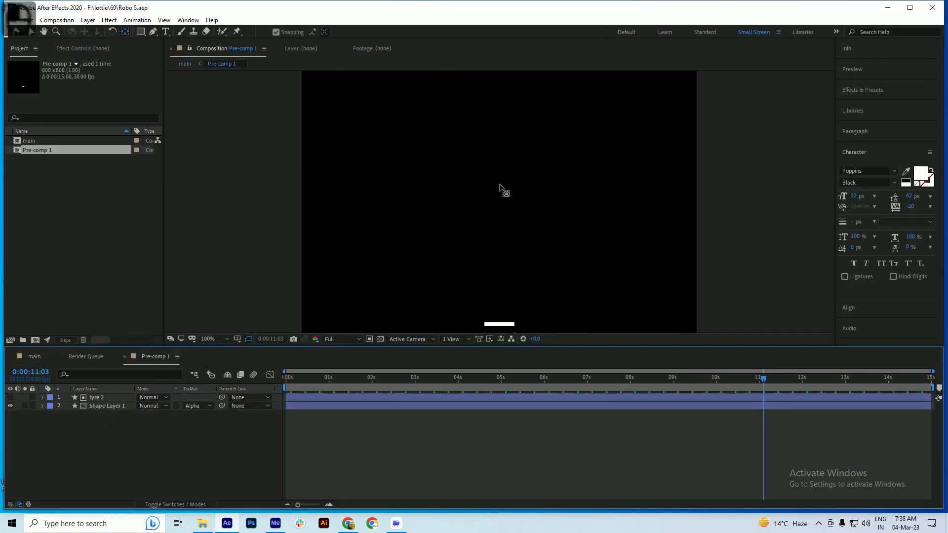
{"action": "key", "text": "space"}
{"action": "left_click_drag", "start_coordinate": [499, 277], "coordinate": [451, 201]}
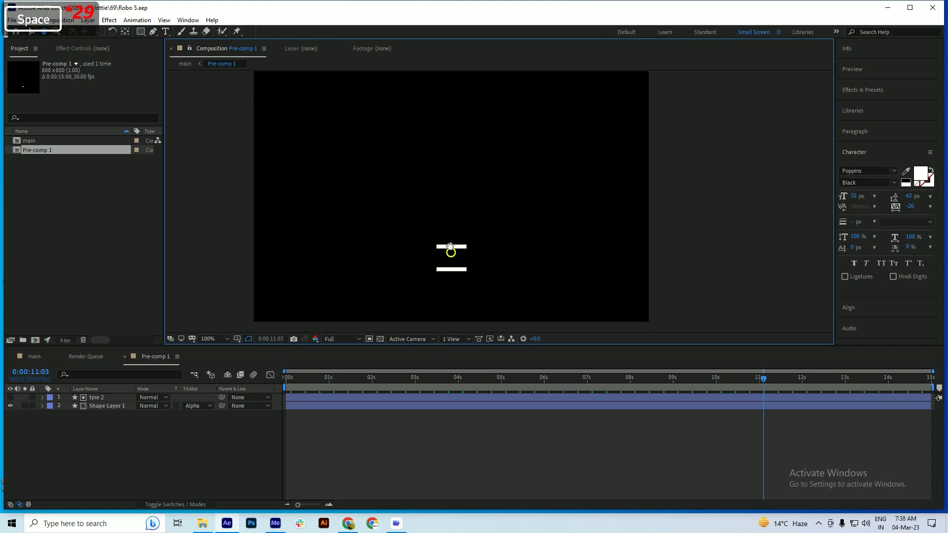
{"action": "left_click_drag", "start_coordinate": [313, 381], "coordinate": [241, 392]}
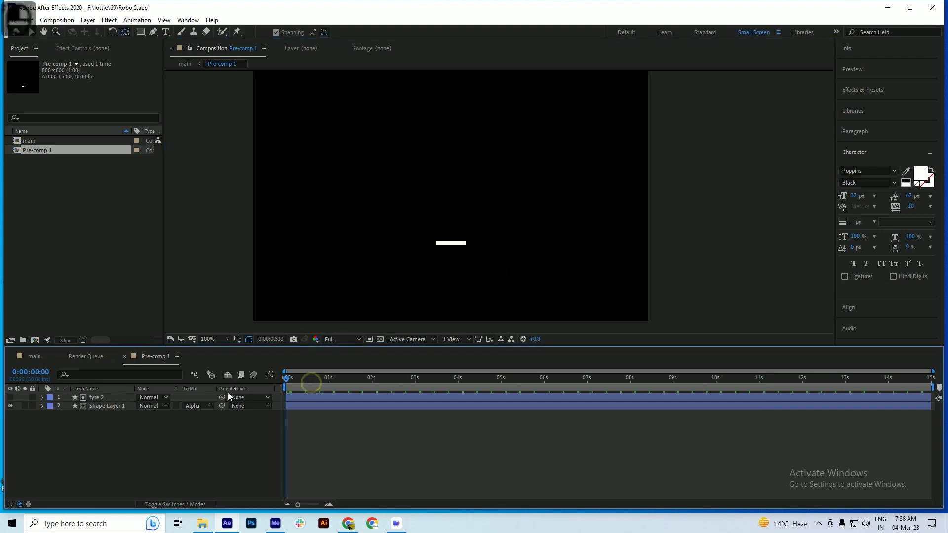
Try a duplicate of Shape Layer 1 beneath the original with its track matte set to None, and delete it
{"action": "left_click", "coordinate": [107, 406]}
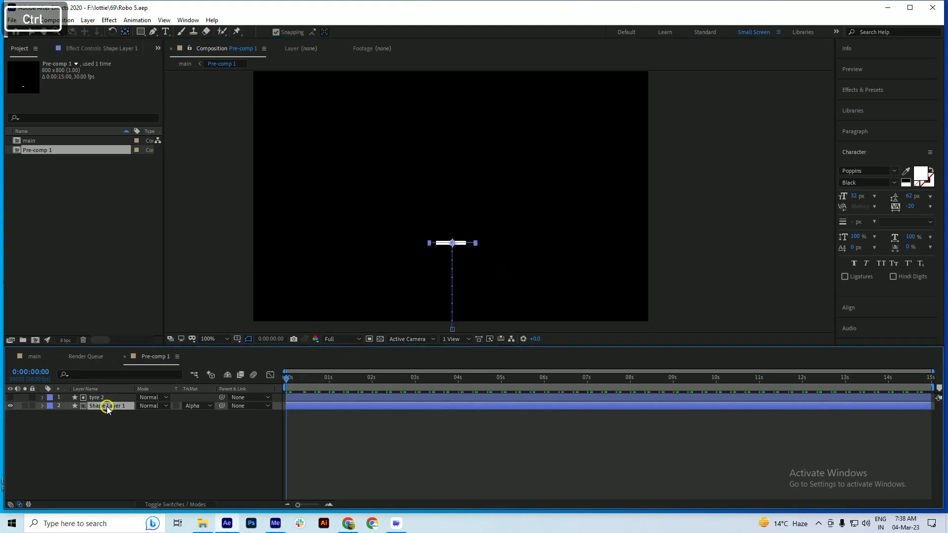
{"action": "key", "text": "ctrl+d"}
{"action": "left_click_drag", "start_coordinate": [100, 398], "coordinate": [94, 434]}
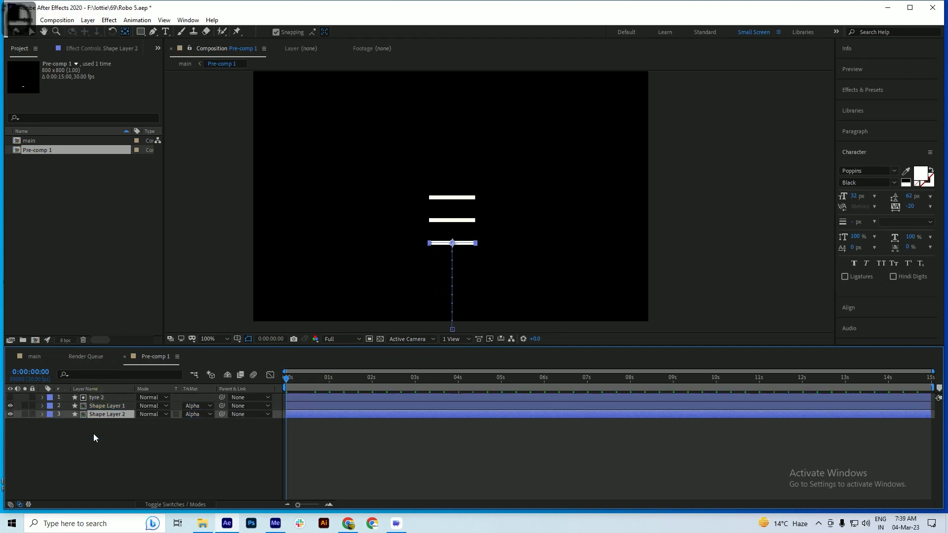
{"action": "left_click", "coordinate": [197, 414]}
{"action": "left_click", "coordinate": [202, 423]}
{"action": "left_click", "coordinate": [91, 429]}
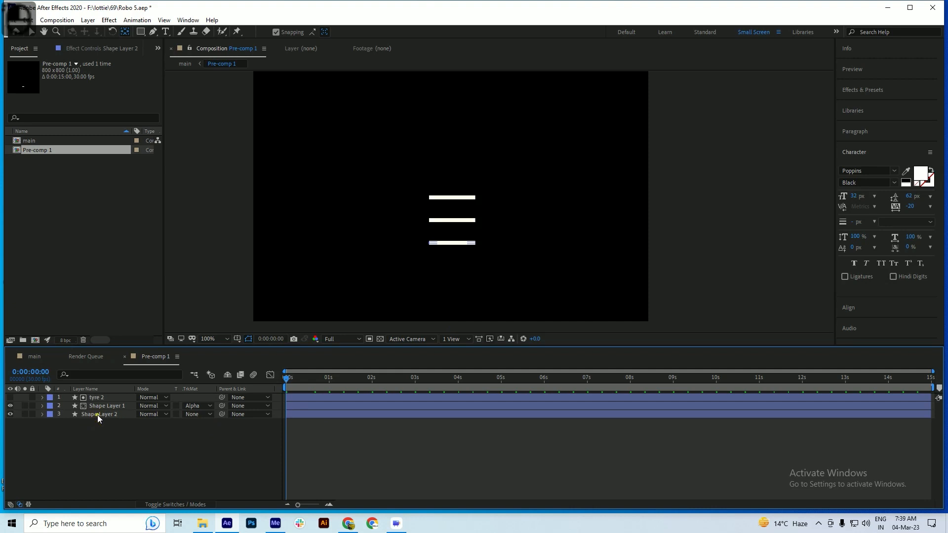
{"action": "left_click", "coordinate": [96, 415]}
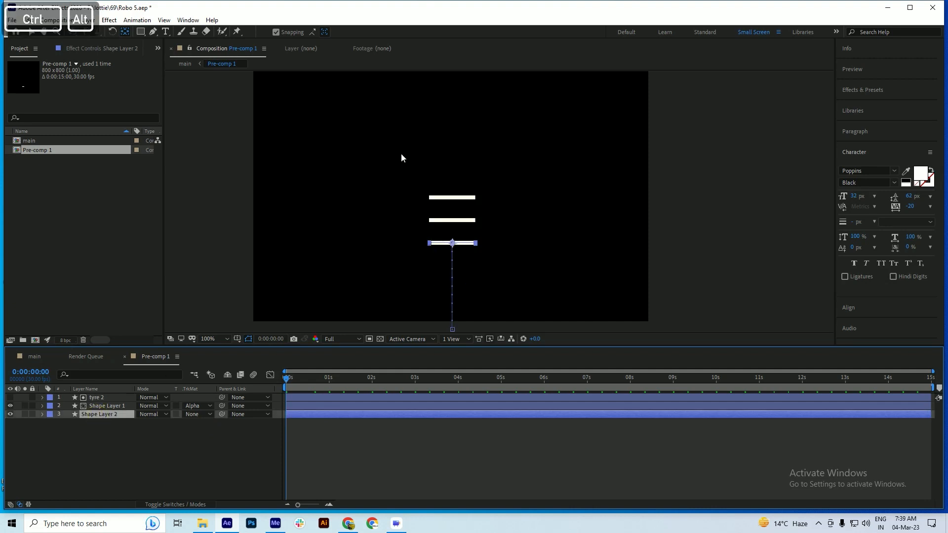
{"action": "key", "text": "ctrl+x"}
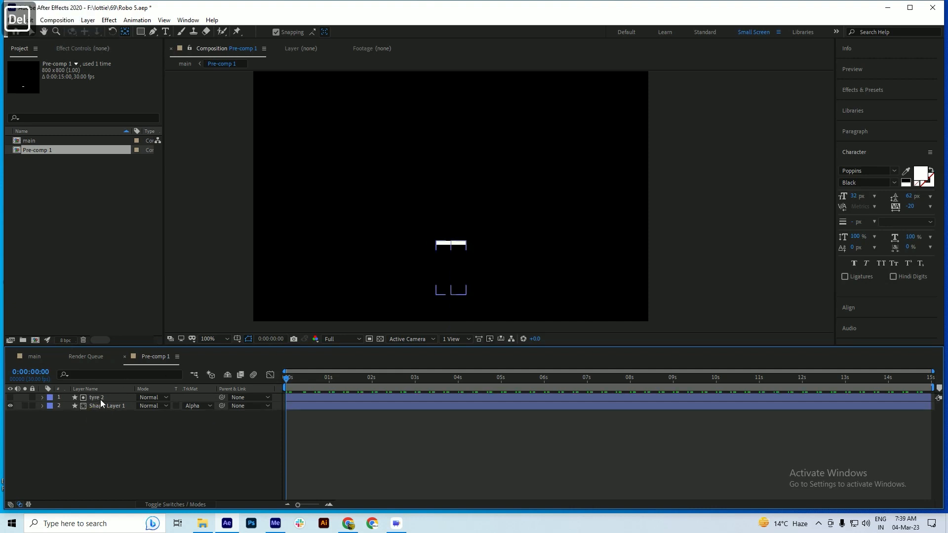
Duplicate tyre 2 in Pre-comp 1, place the copy beneath Shape Layer 1, and make it visible
{"action": "left_click", "coordinate": [99, 398]}
{"action": "key", "text": "ctrl+d"}
{"action": "left_click_drag", "start_coordinate": [90, 398], "coordinate": [90, 424]}
{"action": "left_click", "coordinate": [10, 414]}
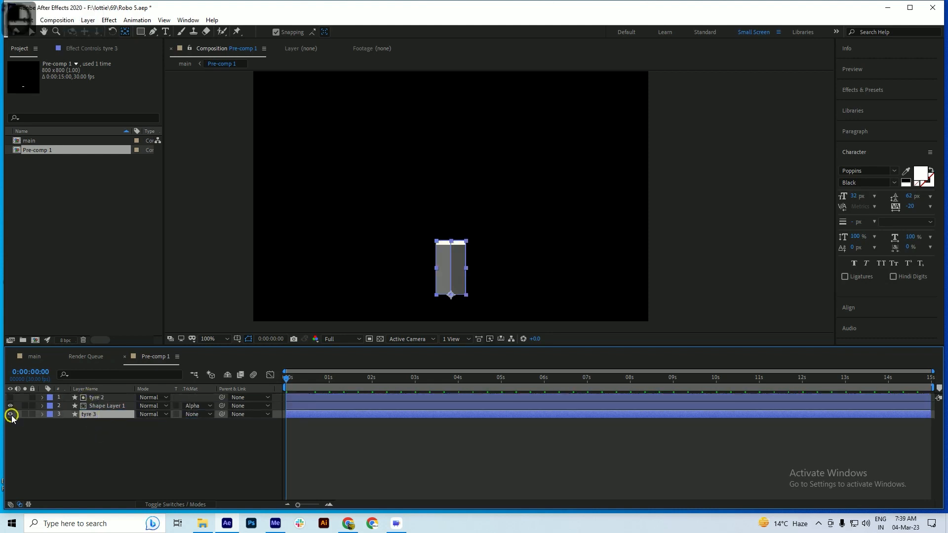
Save the project, scrub the stripe animation over tyre 3, and check it with tyre 2 briefly shown
{"action": "key", "text": "ctrl+s"}
{"action": "key", "text": "space"}
{"action": "left_click_drag", "start_coordinate": [443, 287], "coordinate": [411, 239]}
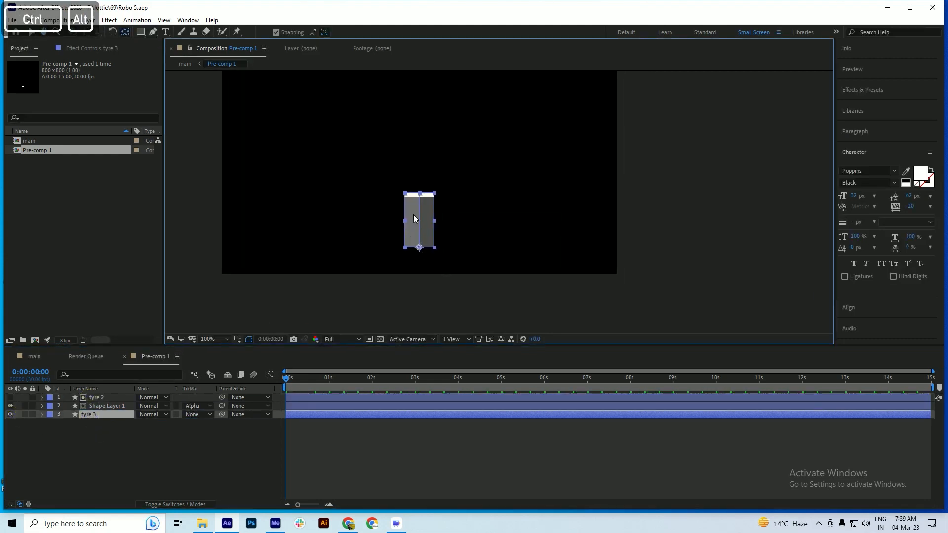
{"action": "scroll", "coordinate": [412, 217], "scroll_direction": "up", "scroll_amount": 1}
{"action": "mouse_move", "coordinate": [298, 380]}
{"action": "left_mouse_down"}
{"action": "mouse_move", "coordinate": [251, 386]}
{"action": "mouse_move", "coordinate": [294, 386]}
{"action": "left_mouse_up"}
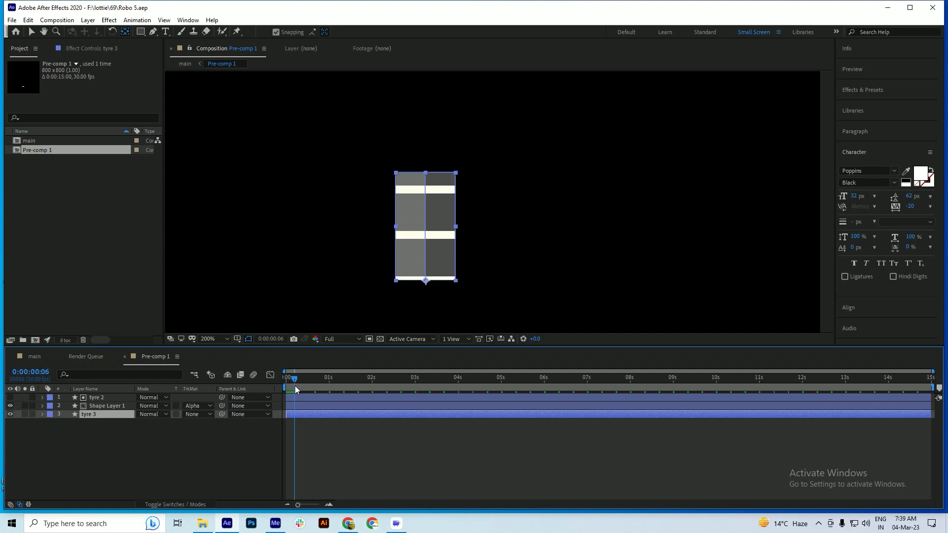
{"action": "left_click", "coordinate": [99, 406]}
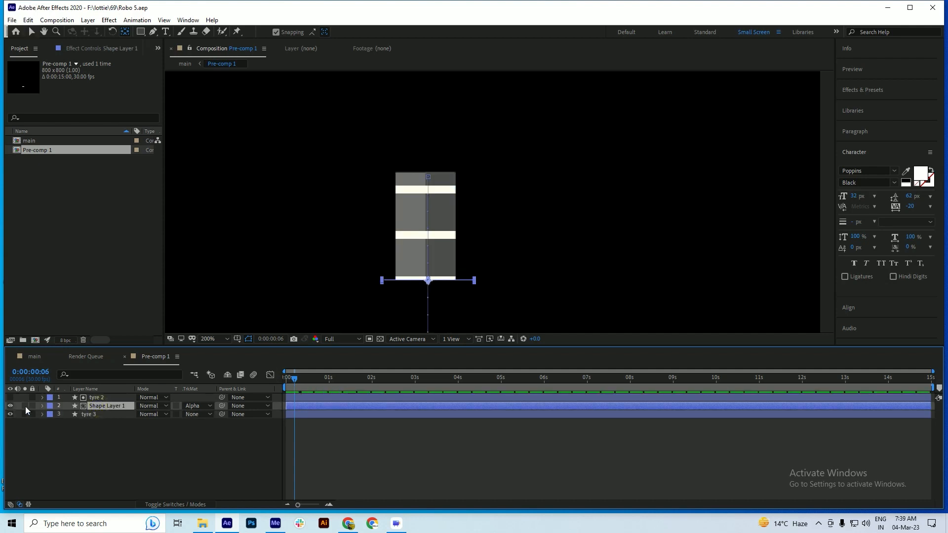
{"action": "left_click", "coordinate": [10, 397]}
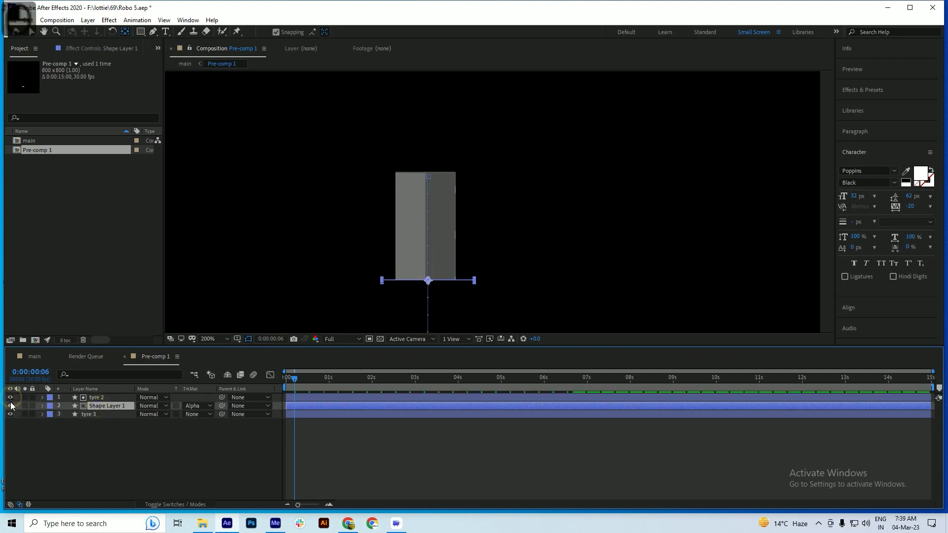
{"action": "left_click", "coordinate": [10, 398]}
Set Shape Layer 1 to No Track Matte, save the project, and set the current time to 0:00:00:00
{"action": "left_click", "coordinate": [195, 405]}
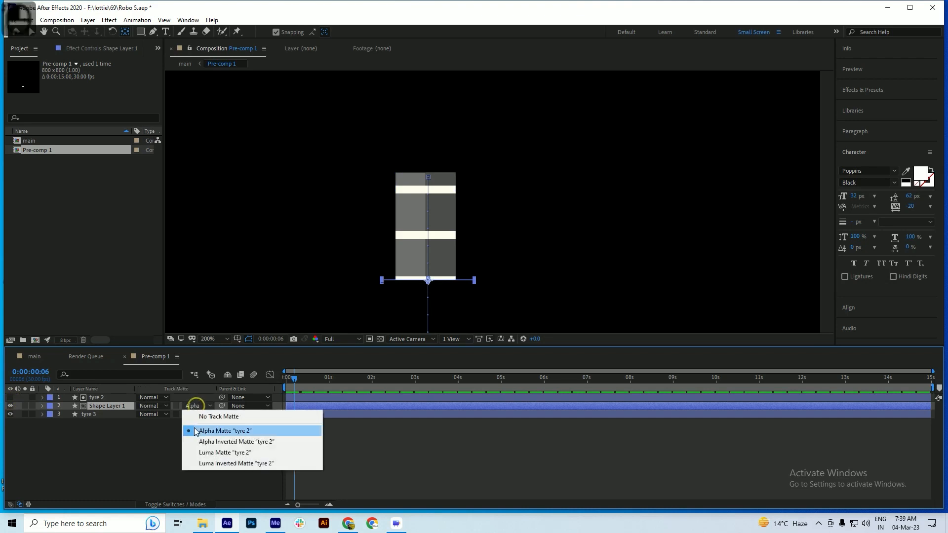
{"action": "left_click", "coordinate": [218, 417]}
{"action": "left_click", "coordinate": [91, 434]}
{"action": "left_click", "coordinate": [98, 406]}
{"action": "key", "text": "ctrl+s"}
{"action": "left_click_drag", "start_coordinate": [316, 383], "coordinate": [276, 396]}
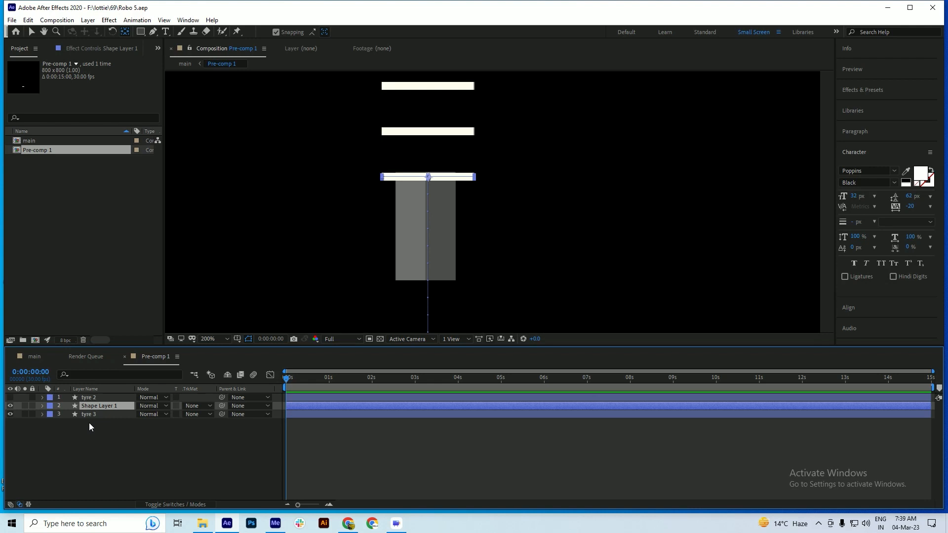
Set the Position of Repeater 1 in Shape Layer 1 to 0.0, -26.0 and save the project
{"action": "left_click", "coordinate": [42, 406]}
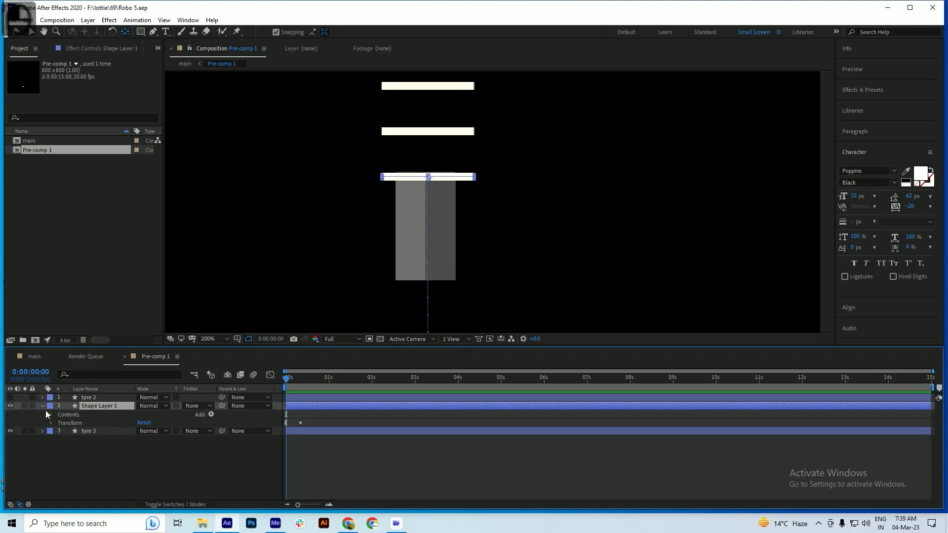
{"action": "left_click", "coordinate": [51, 421]}
{"action": "left_click", "coordinate": [52, 415]}
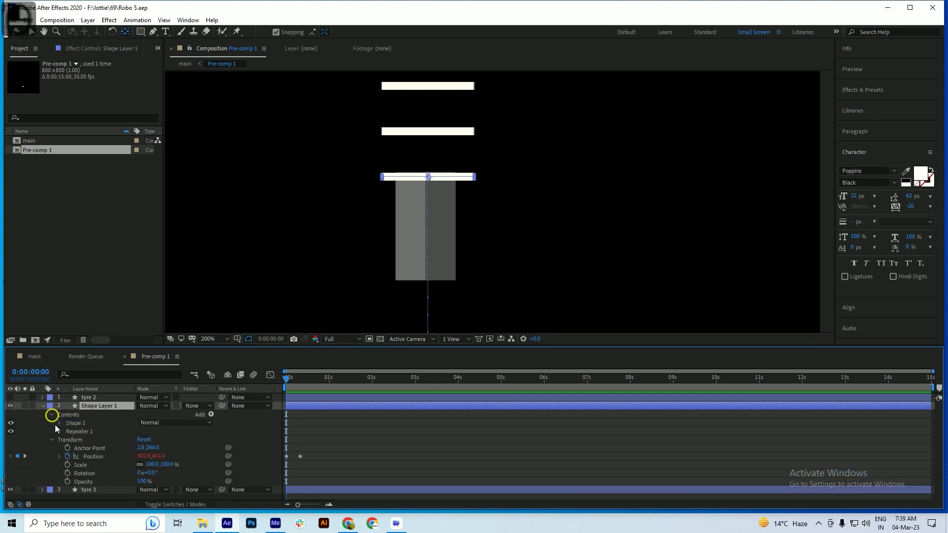
{"action": "left_click", "coordinate": [59, 432]}
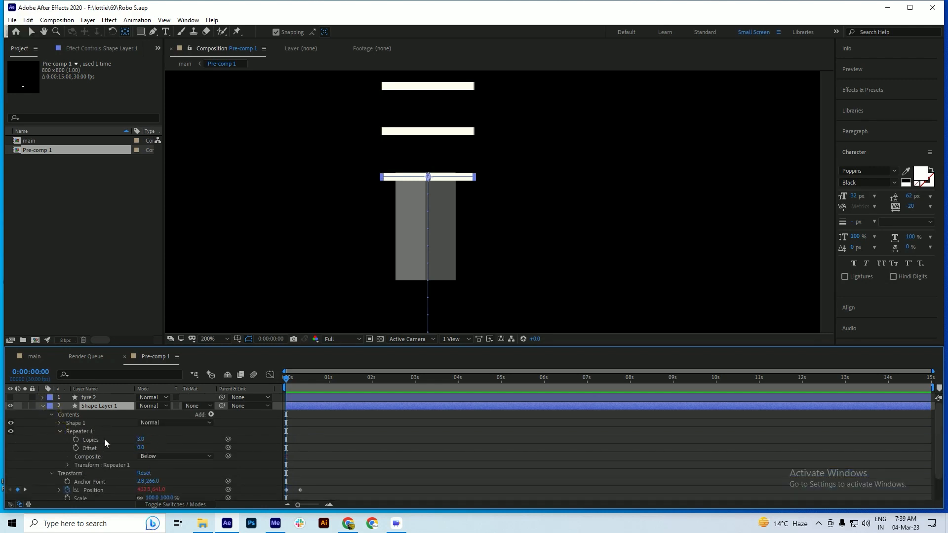
{"action": "scroll", "coordinate": [104, 439], "scroll_direction": "down", "scroll_amount": 1}
{"action": "left_click", "coordinate": [68, 440]}
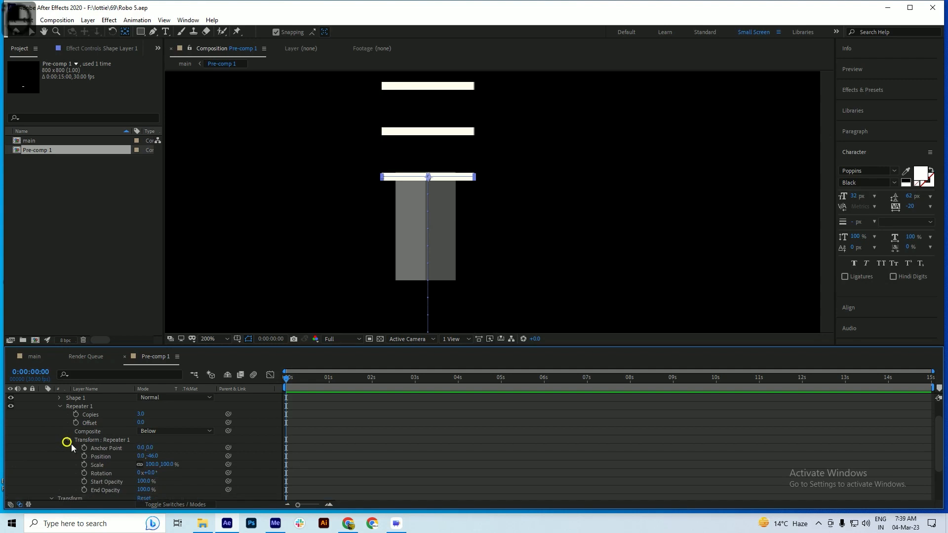
{"action": "scroll", "coordinate": [126, 448], "scroll_direction": "down", "scroll_amount": 1}
{"action": "left_click_drag", "start_coordinate": [152, 431], "coordinate": [161, 432]}
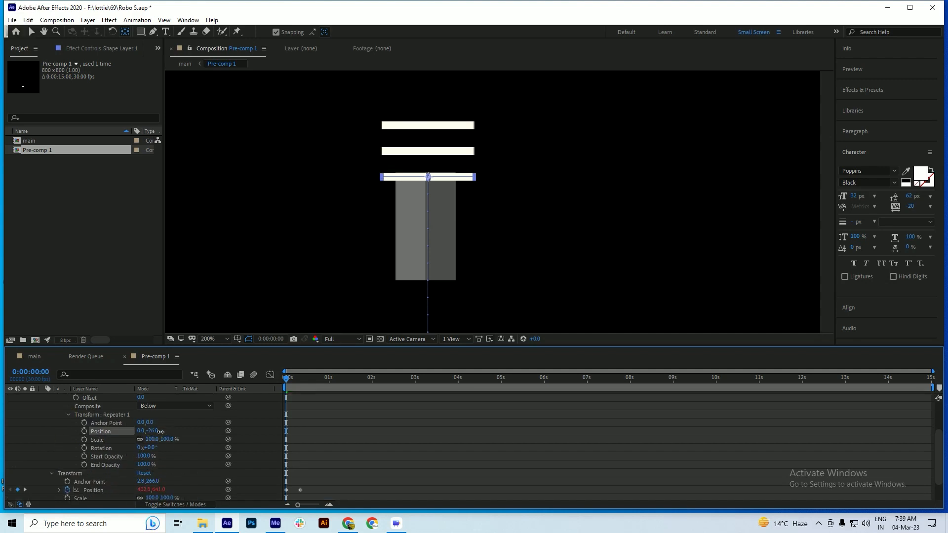
{"action": "key", "text": "ctrl+s"}
{"action": "scroll", "coordinate": [99, 421], "scroll_direction": "up", "scroll_amount": 2}
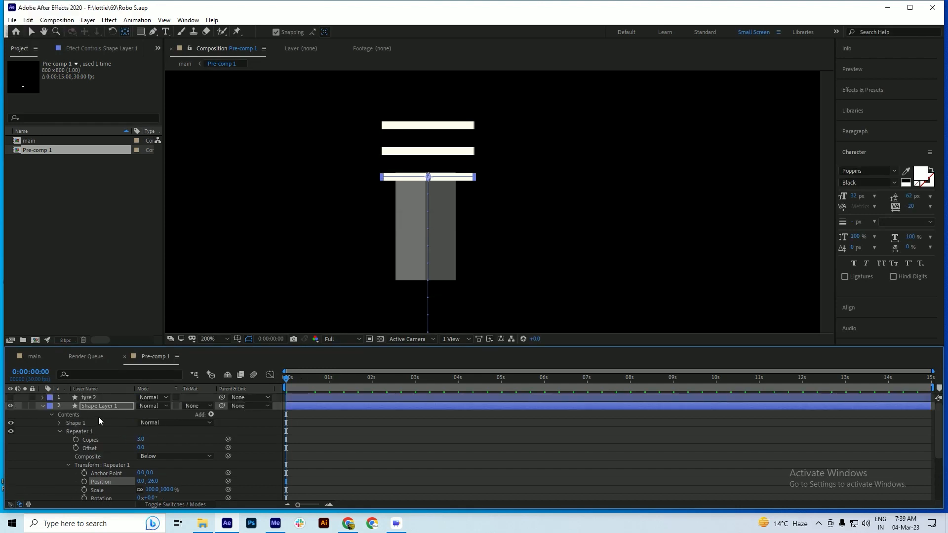
Set the current time to 0:00:00:10, apply Alpha Matte "tyre 2" to Shape Layer 1, and save the project
{"action": "left_click", "coordinate": [299, 379]}
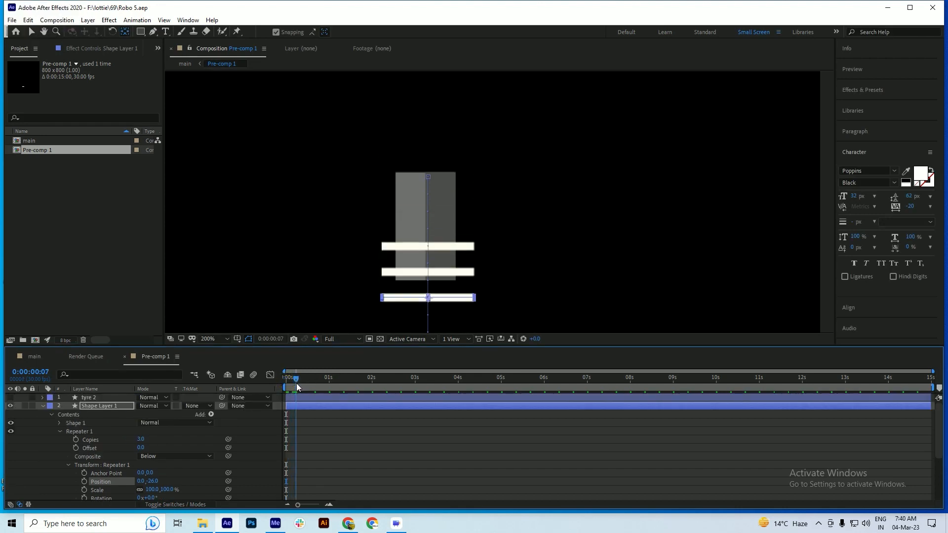
{"action": "left_click", "coordinate": [300, 387]}
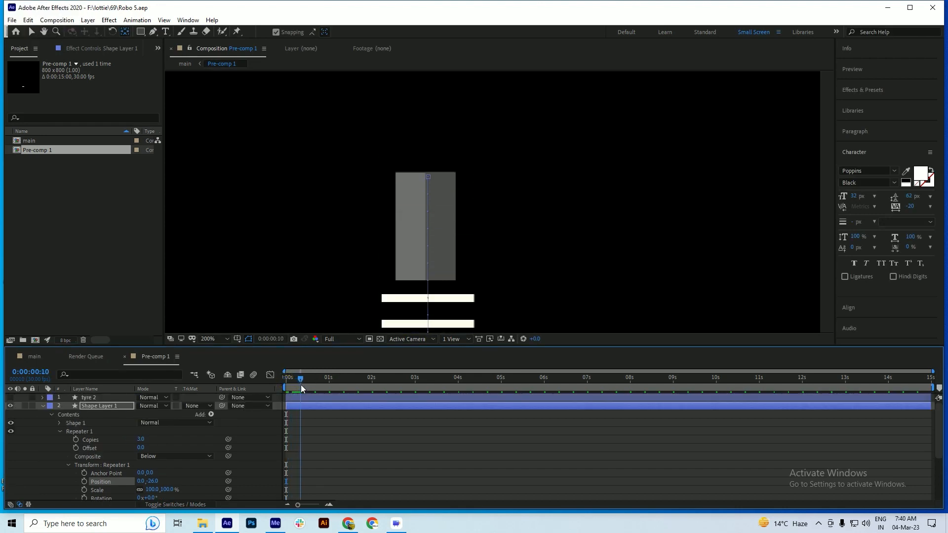
{"action": "left_click", "coordinate": [43, 406]}
{"action": "left_click", "coordinate": [193, 406]}
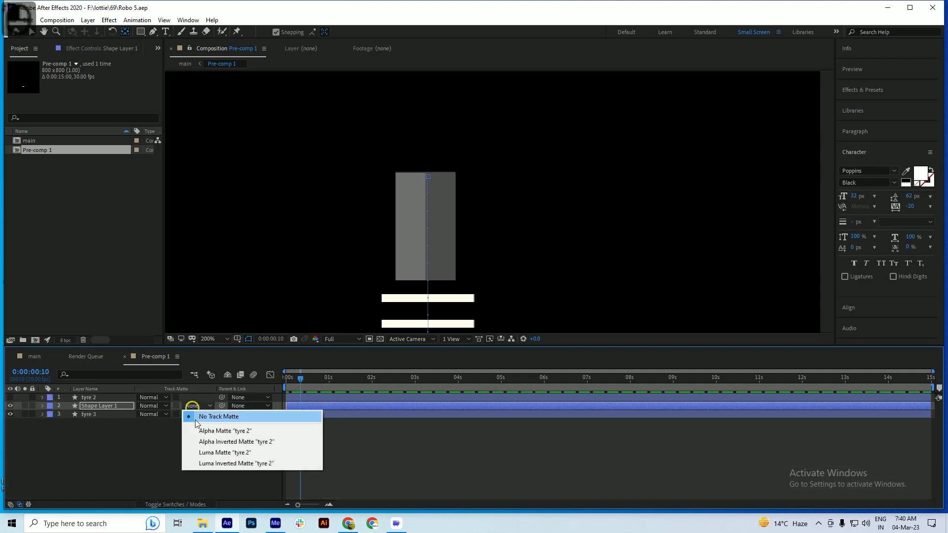
{"action": "left_click", "coordinate": [217, 430]}
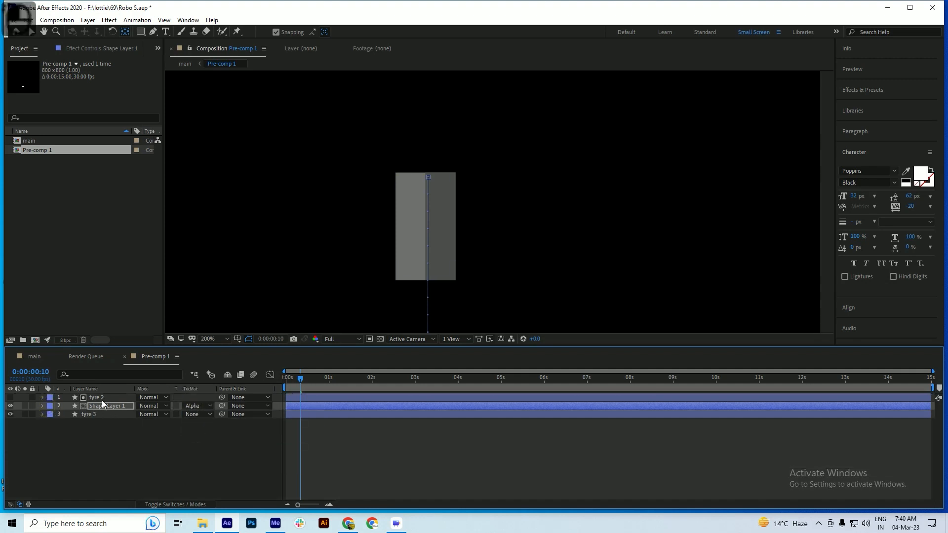
{"action": "key", "text": "ctrl+s"}
Duplicate tyre 2 and Shape Layer 1 together in Pre-comp 1 and save the project
{"action": "left_click", "coordinate": [97, 397], "text": "shift"}
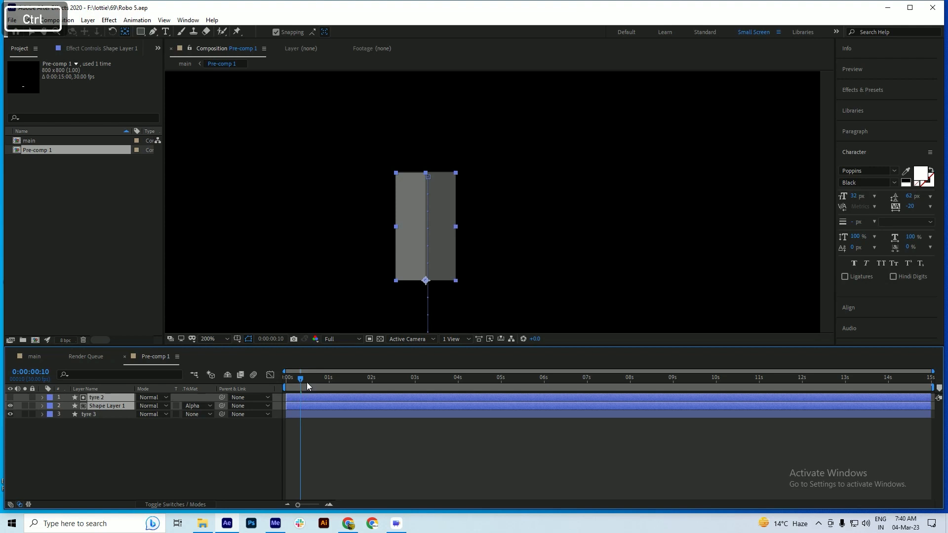
{"action": "scroll", "coordinate": [286, 388], "scroll_direction": "up", "scroll_amount": 5}
{"action": "left_click", "coordinate": [319, 383]}
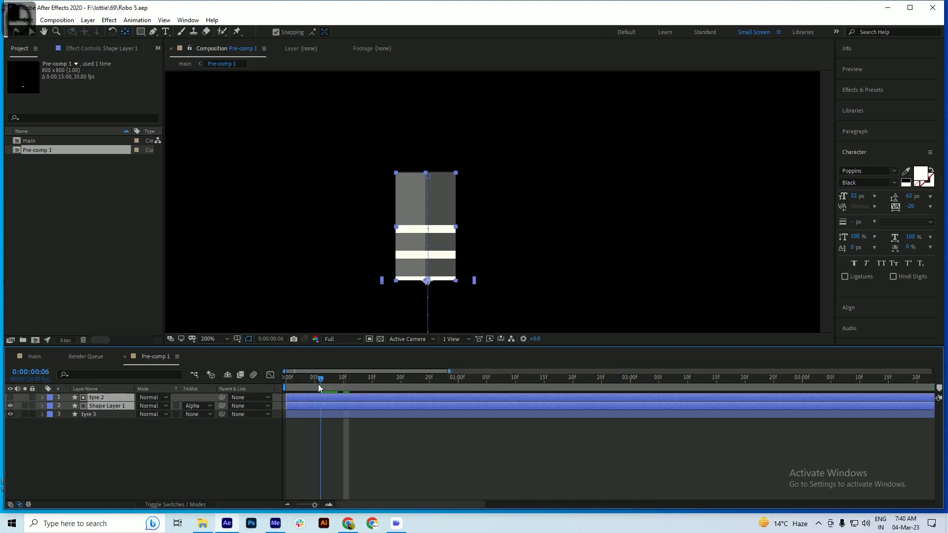
{"action": "key", "text": "ctrl+d"}
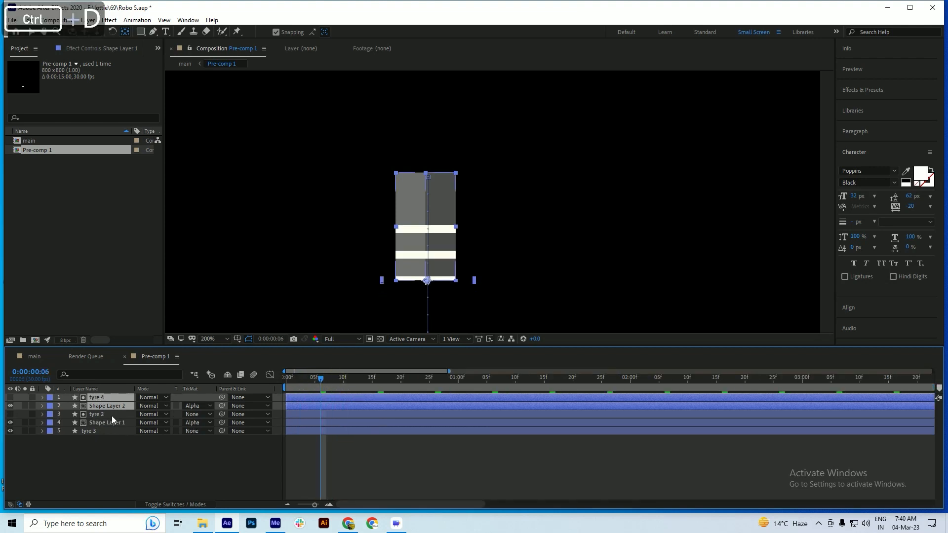
{"action": "key", "text": "ctrl+s"}
Shift the duplicated layers tyre 4 and Shape Layer 2 to start at frame 5 in the timeline
{"action": "left_click_drag", "start_coordinate": [301, 381], "coordinate": [329, 406]}
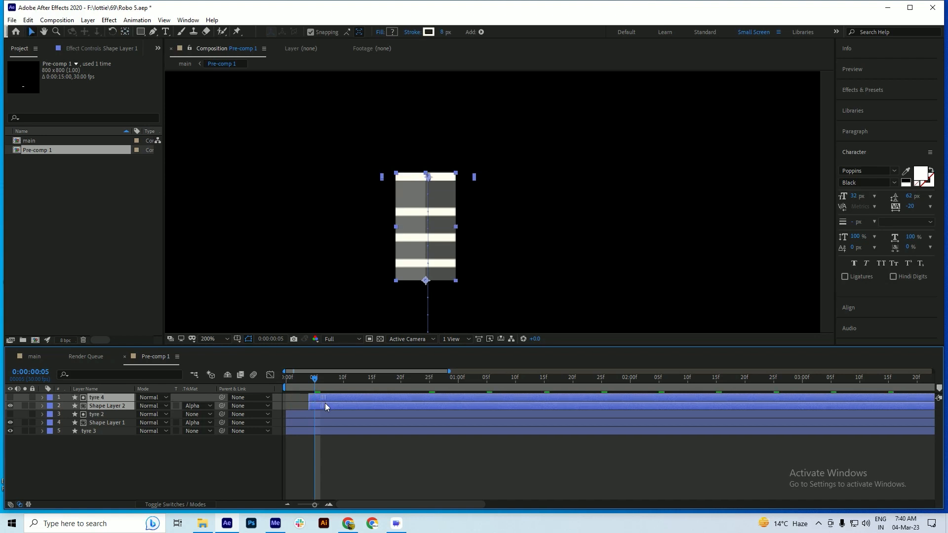
{"action": "left_click_drag", "start_coordinate": [314, 379], "coordinate": [347, 404]}
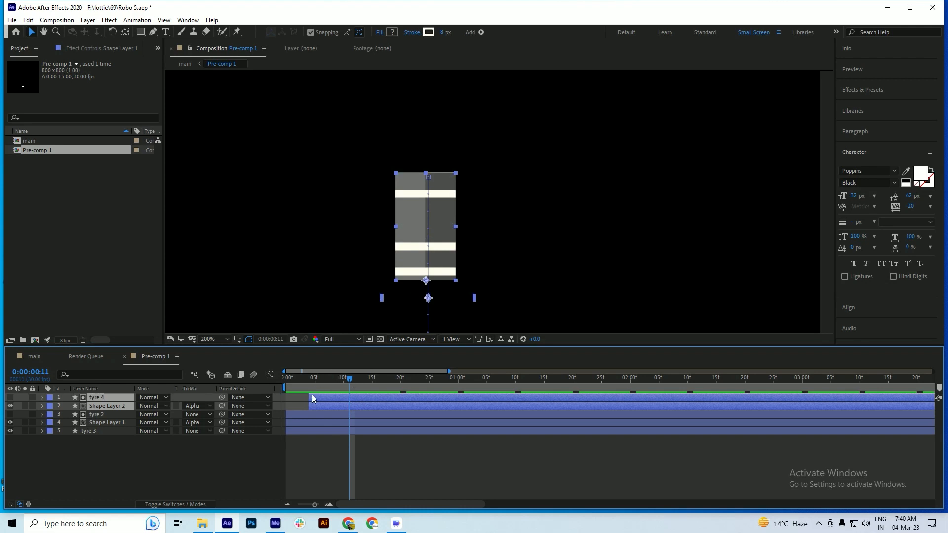
{"action": "left_click_drag", "start_coordinate": [312, 398], "coordinate": [321, 401]}
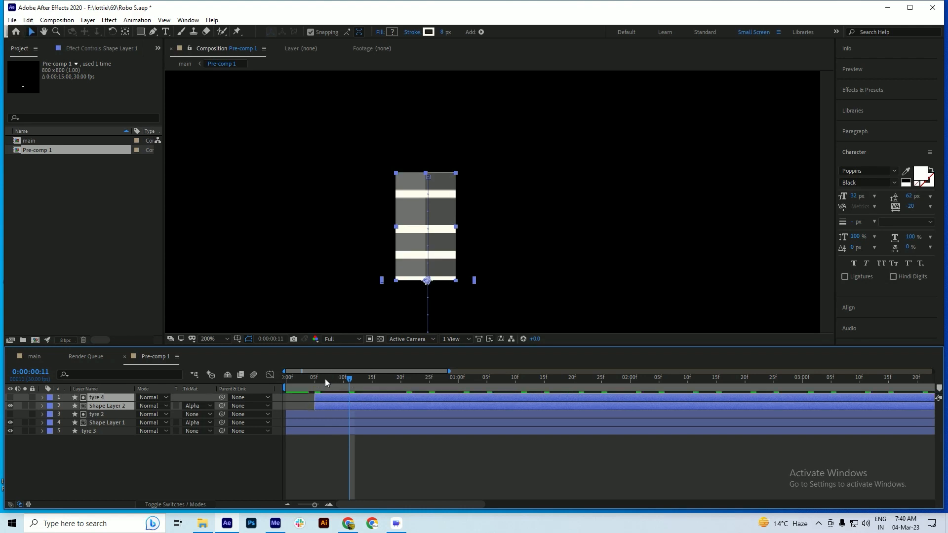
Play back the stripe animation in Pre-comp 1 to check the loop and spacing, saving the project
{"action": "key", "text": "space"}
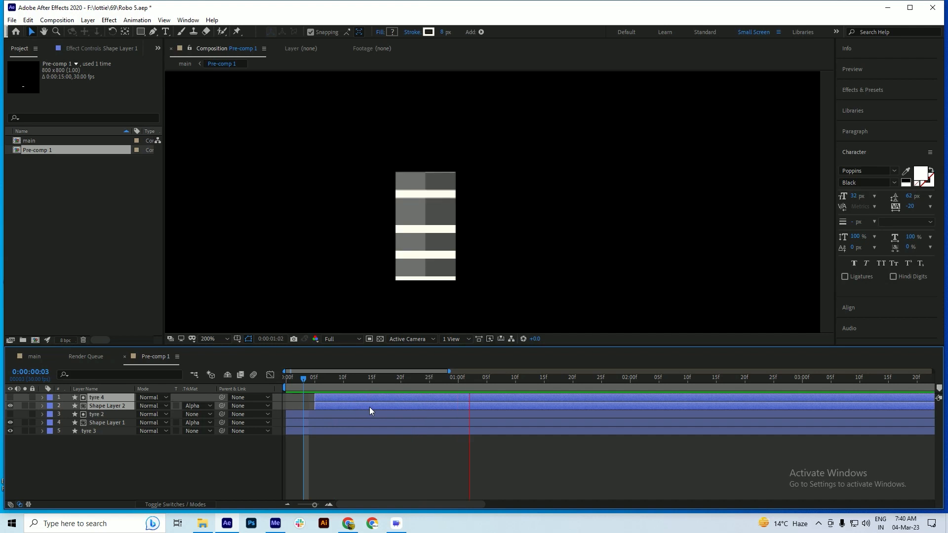
{"action": "scroll", "coordinate": [431, 229], "scroll_direction": "down", "scroll_amount": 2}
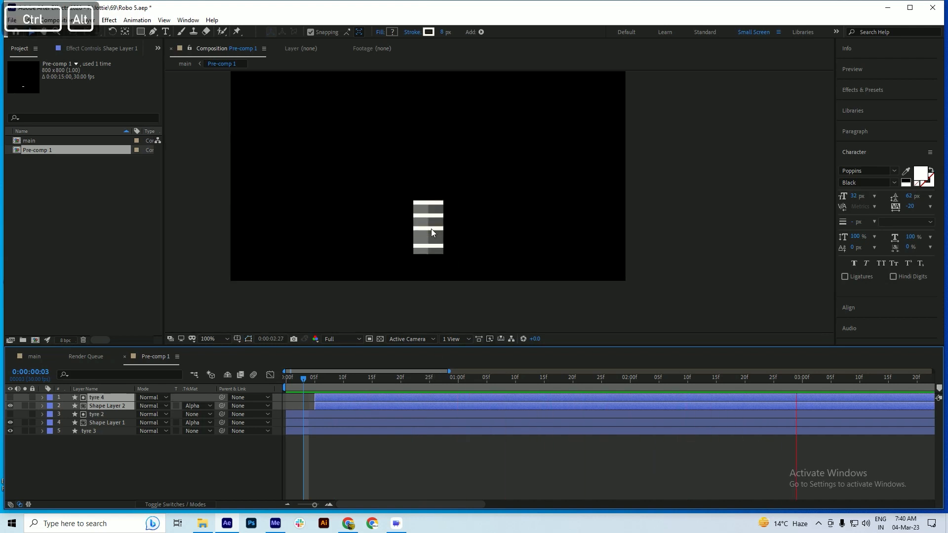
{"action": "key", "text": "ctrl+s"}
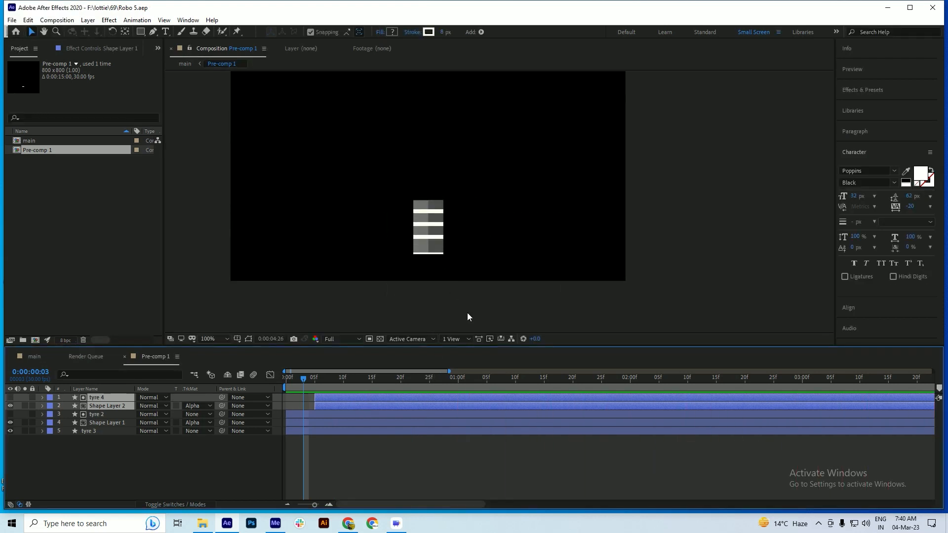
{"action": "key", "text": "space"}
{"action": "key", "text": "ctrl+s"}
{"action": "left_click_drag", "start_coordinate": [333, 381], "coordinate": [82, 384]}
{"action": "key", "text": "space"}
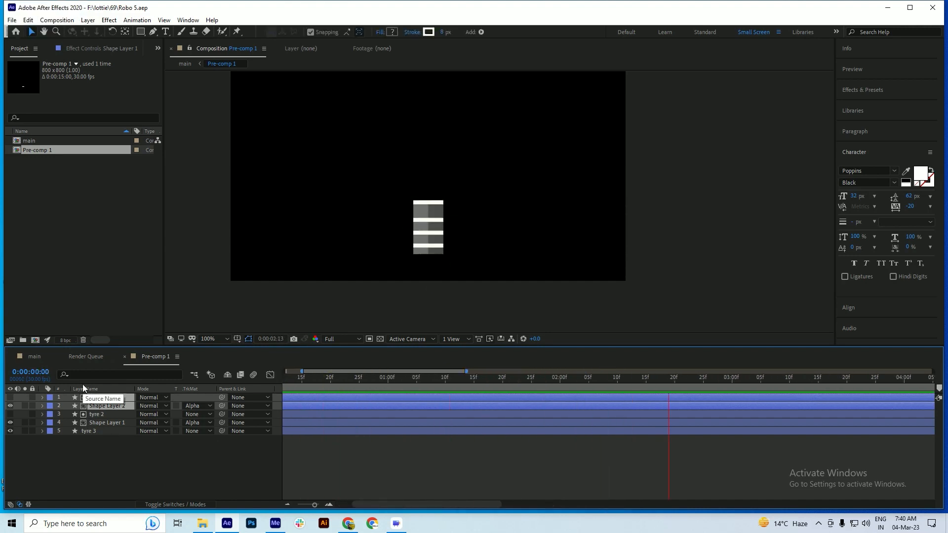
{"action": "key", "text": "space"}
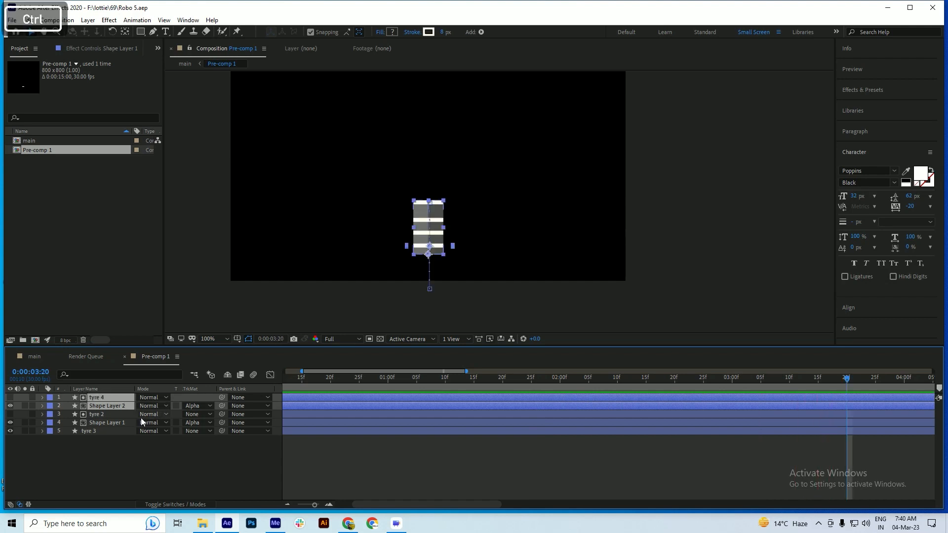
Delete the tyre 3 layer from Pre-comp 1, save the project, and preview the remaining stripes
{"action": "left_click", "coordinate": [89, 432]}
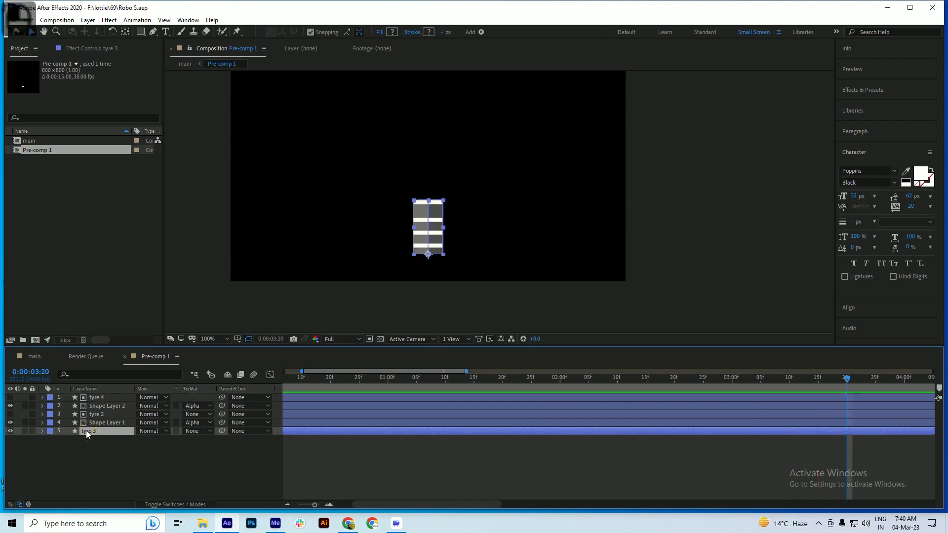
{"action": "key", "text": "Delete"}
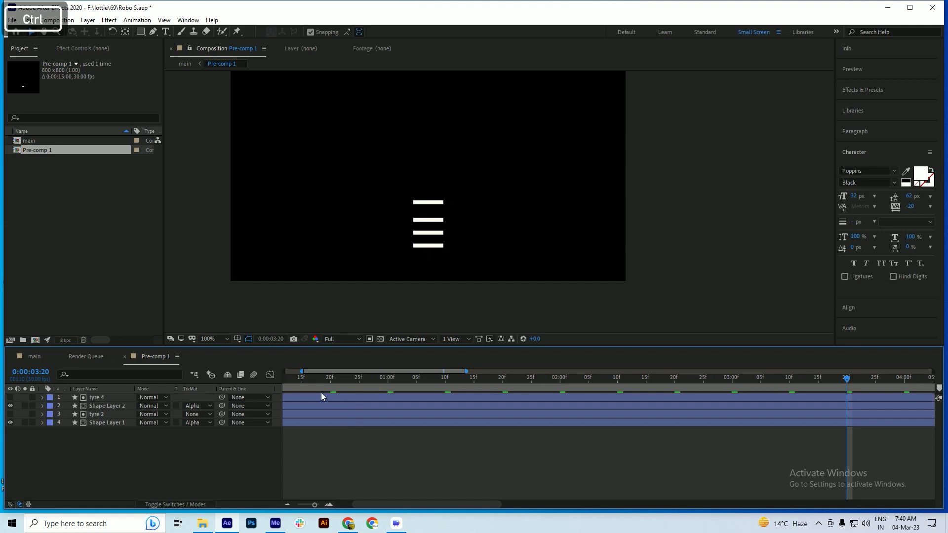
{"action": "key", "text": "ctrl+s"}
{"action": "key", "text": "space"}
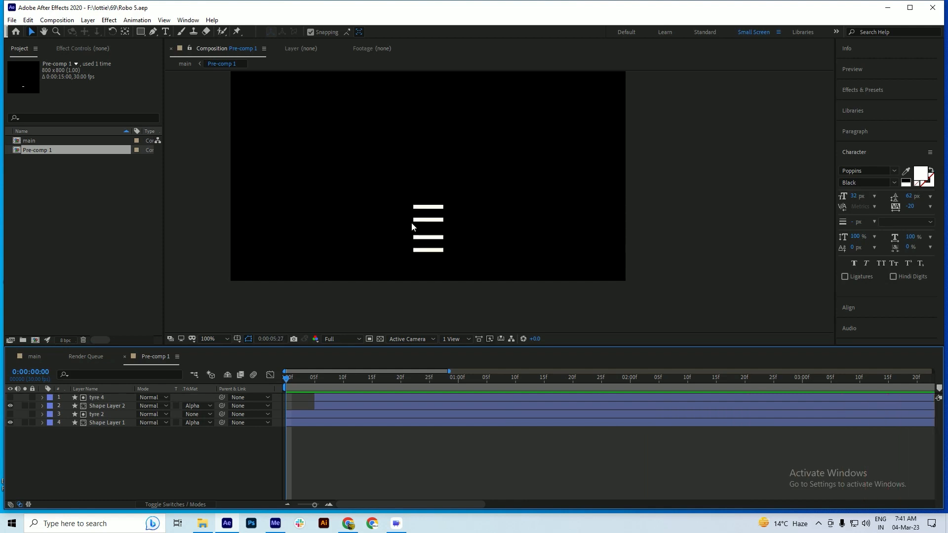
Reveal the keyframed properties of all layers in Pre-comp 1 and set the current time to 0:00:00:00
{"action": "key", "text": "ctrl+a"}
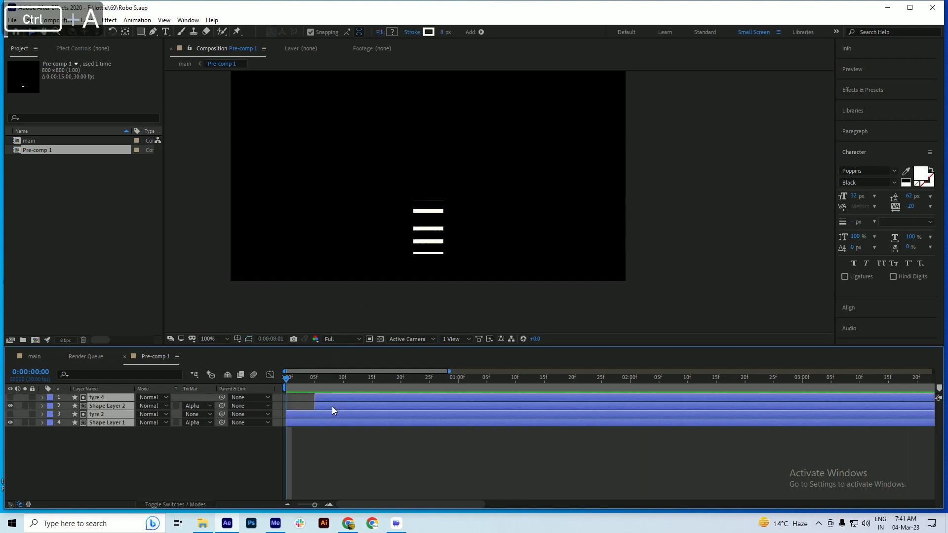
{"action": "key", "text": "u"}
{"action": "key", "text": "space"}
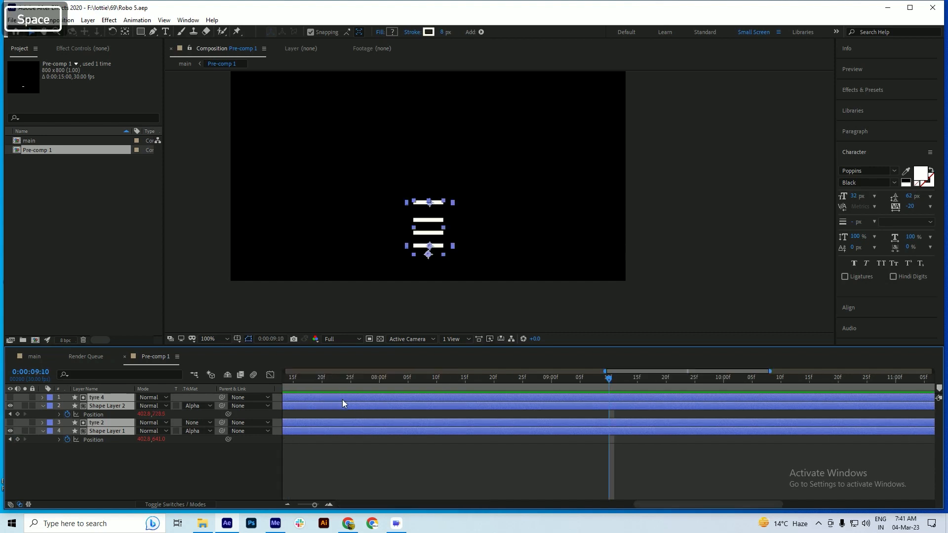
{"action": "key", "text": "Home"}
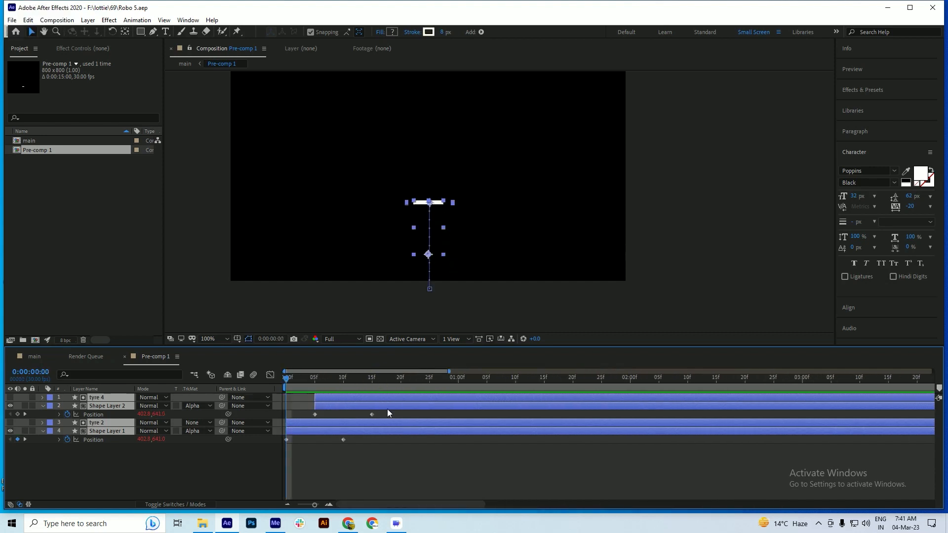
Try shifting the tyre 4 and Shape Layer 2 layers later in the timeline, and undo the changes
{"action": "left_click_drag", "start_coordinate": [389, 413], "coordinate": [395, 440]}
{"action": "left_click_drag", "start_coordinate": [307, 381], "coordinate": [338, 388]}
{"action": "left_click", "coordinate": [327, 398]}
{"action": "left_click", "coordinate": [325, 404], "text": "shift"}
{"action": "left_click_drag", "start_coordinate": [333, 397], "coordinate": [349, 399]}
{"action": "key", "text": "ctrl+z"}
{"action": "key", "text": "ctrl+z"}
{"action": "key", "text": "ctrl+z"}
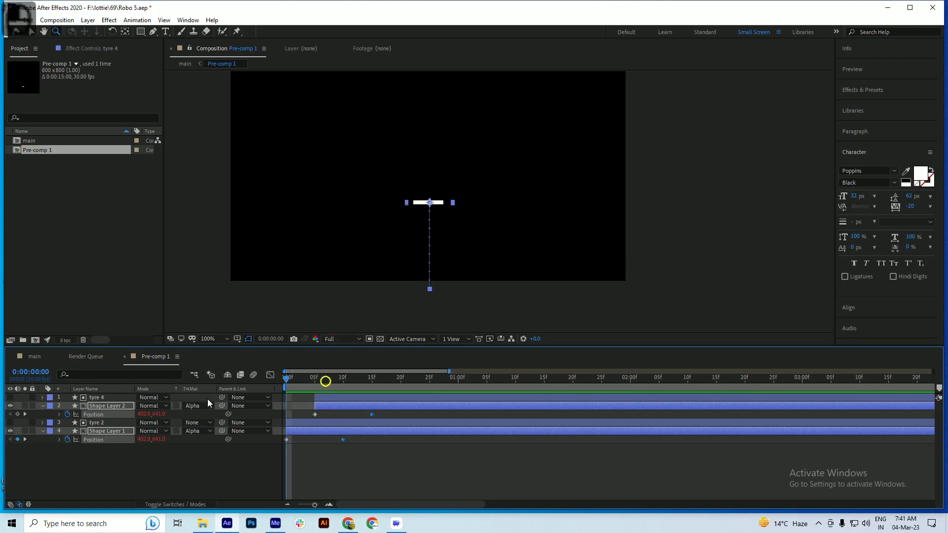
Preview the stripe animation, close the Pre-comp 1 and Render Queue timelines to return to main, and save the project
{"action": "key", "text": "space"}
{"action": "key", "text": "space"}
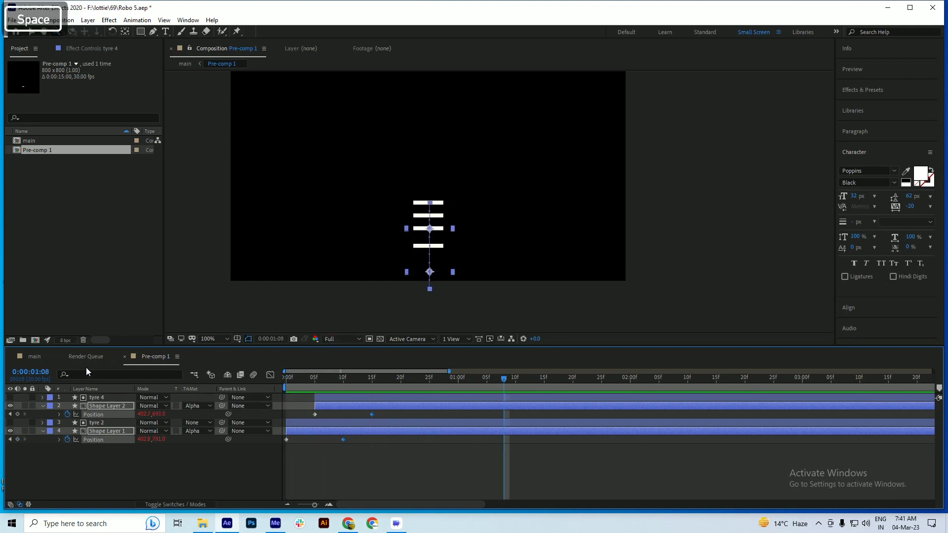
{"action": "left_click", "coordinate": [125, 357]}
{"action": "left_click", "coordinate": [62, 359]}
{"action": "key", "text": "ctrl+s"}
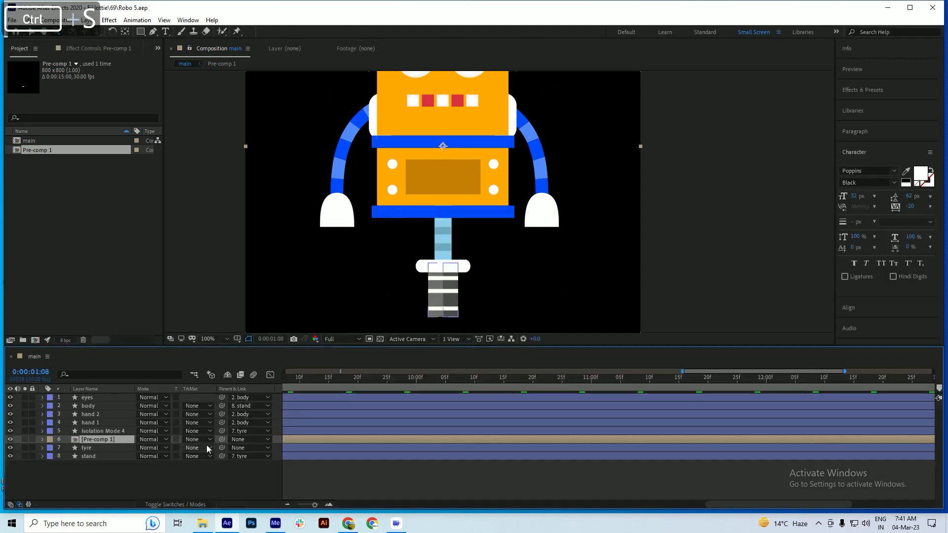
Parent the Pre-comp 1 layer to the tyre layer and save the project
{"action": "left_click_drag", "start_coordinate": [222, 440], "coordinate": [86, 450]}
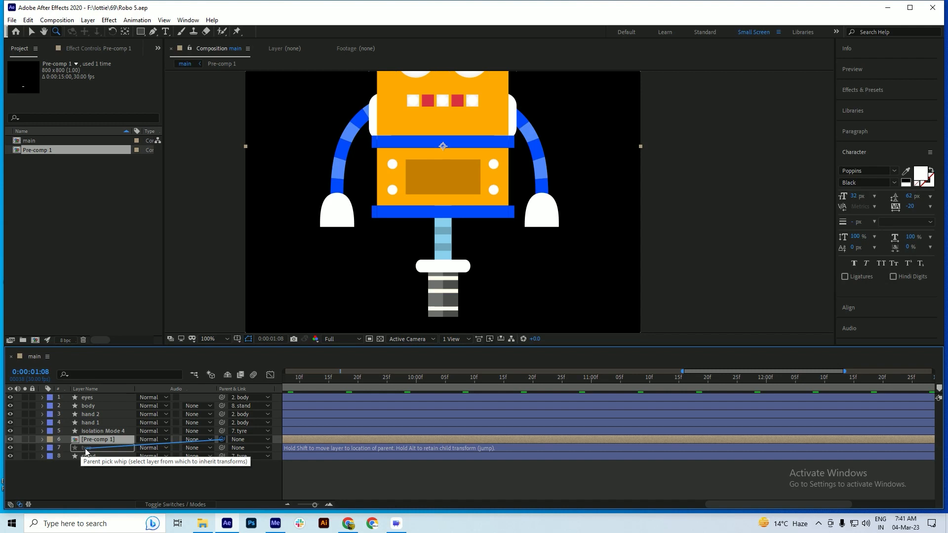
{"action": "left_click_drag", "start_coordinate": [85, 450], "coordinate": [86, 451]}
{"action": "key", "text": "ctrl+s"}
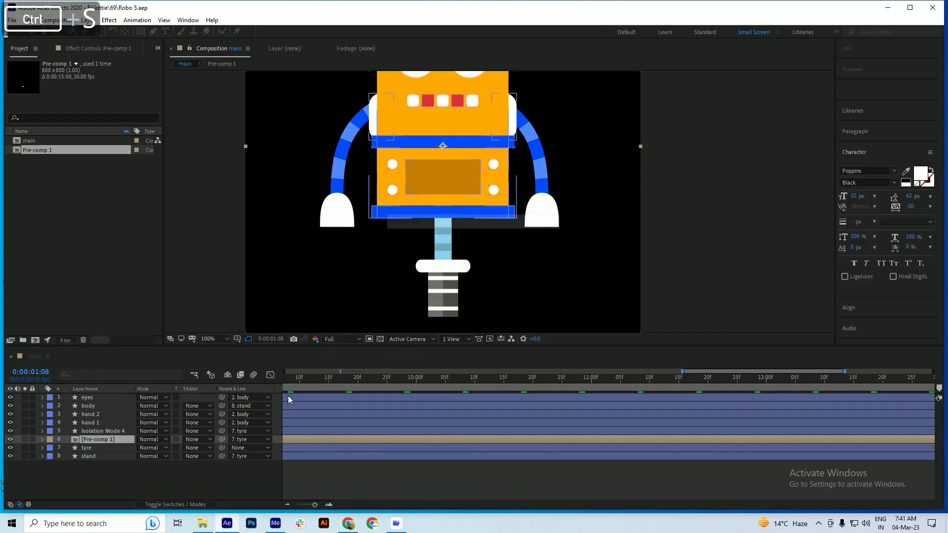
{"action": "left_click", "coordinate": [309, 379]}
{"action": "key", "text": "Home"}
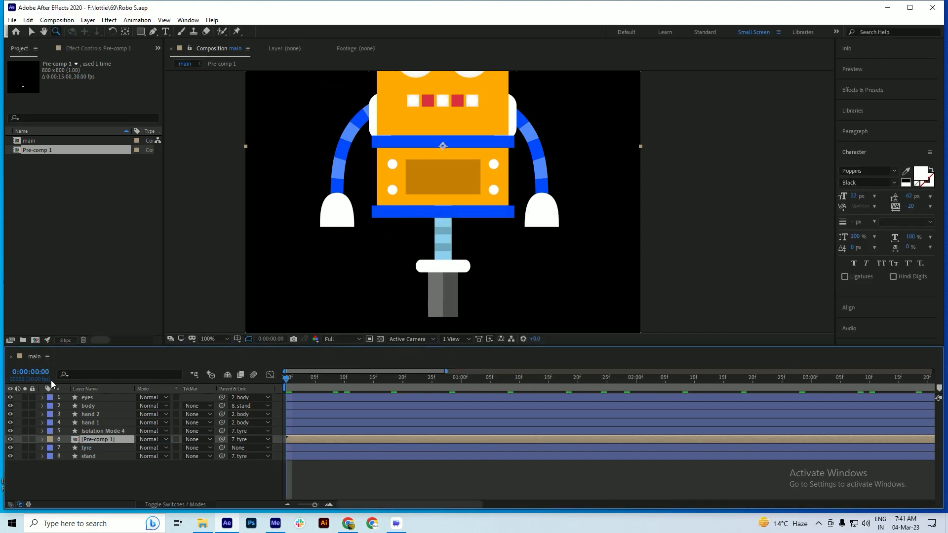
{"action": "key", "text": "ctrl+s"}
{"action": "scroll", "coordinate": [446, 259], "scroll_direction": "down", "scroll_amount": 2}
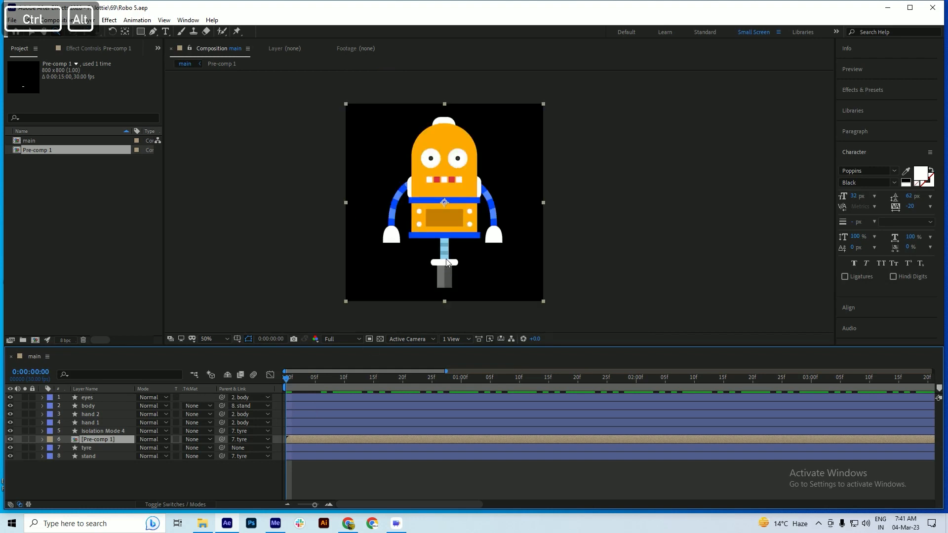
{"action": "key", "text": "ctrl+s"}
Add a starting Rotation keyframe to the tyre layer at 0:00:00:05 and save the project
{"action": "key", "text": "ctrl+s"}
{"action": "left_click_drag", "start_coordinate": [287, 379], "coordinate": [315, 379]}
{"action": "key", "text": "ctrl+s"}
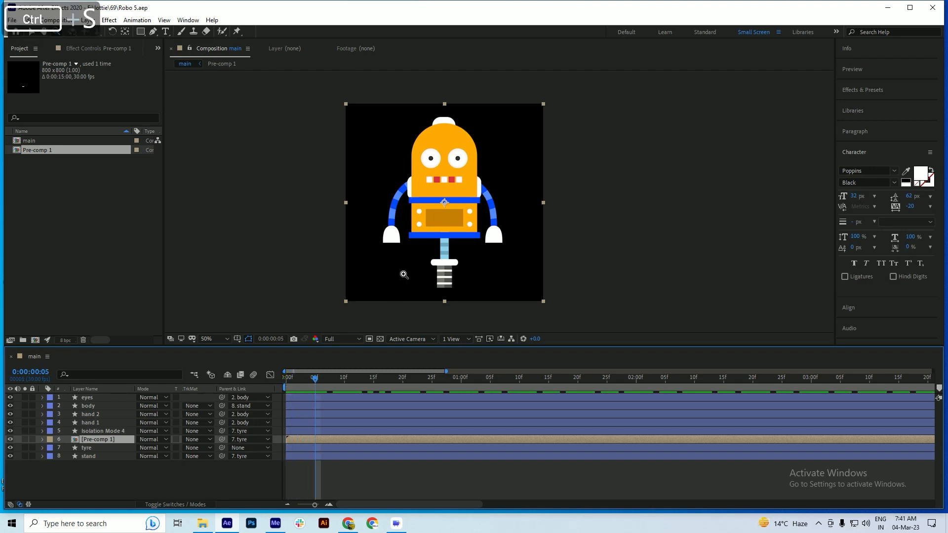
{"action": "scroll", "coordinate": [408, 256], "scroll_direction": "up", "scroll_amount": 2}
{"action": "scroll", "coordinate": [408, 255], "scroll_direction": "down", "scroll_amount": 2}
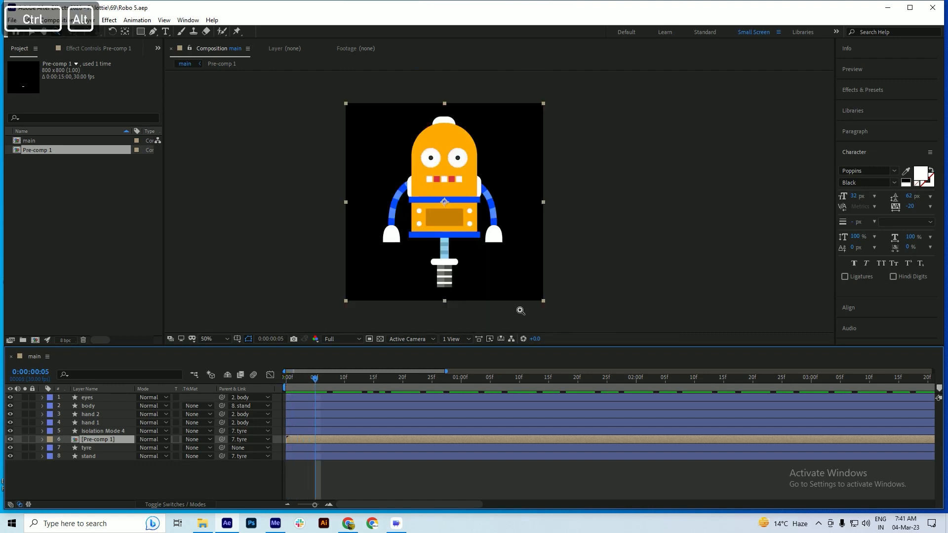
{"action": "left_click", "coordinate": [93, 451]}
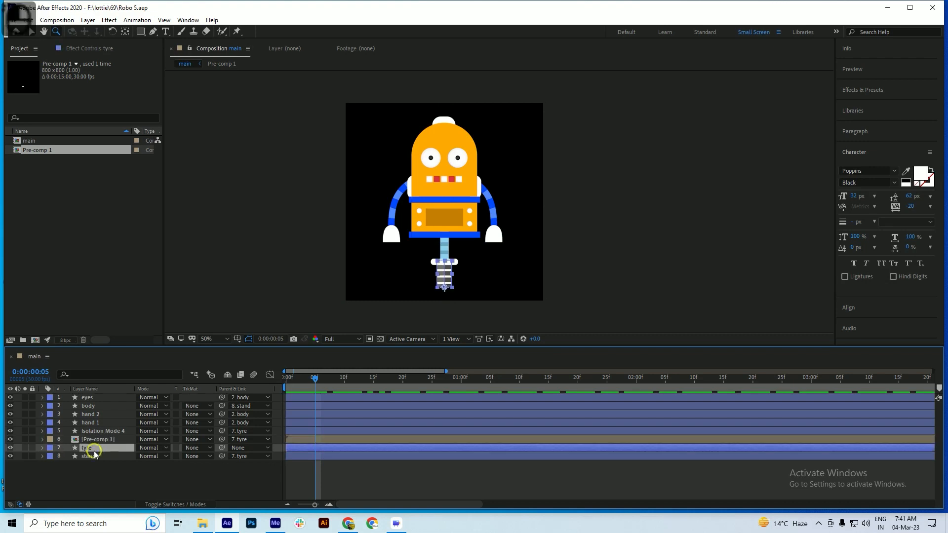
{"action": "key", "text": "r"}
{"action": "key", "text": "ctrl+s"}
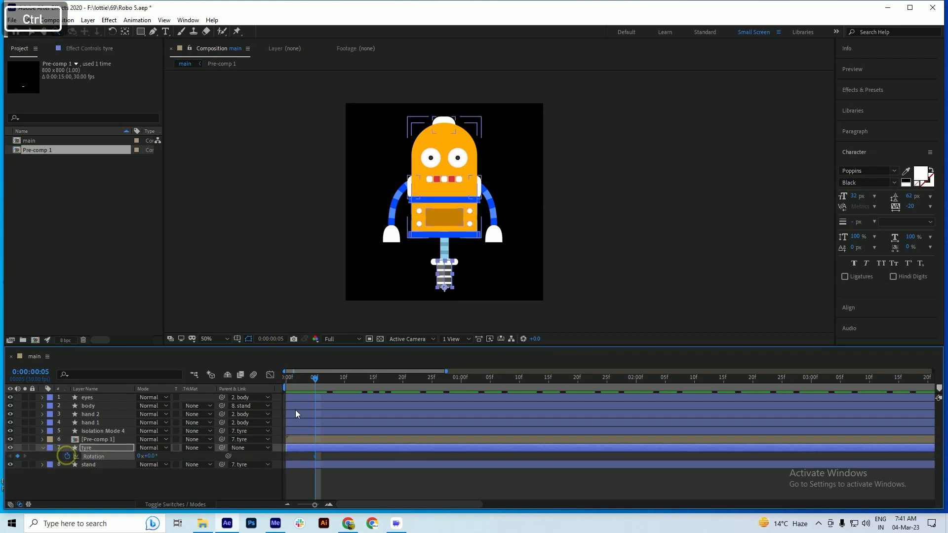
Keyframe the tyre layer's rotation at -8.4° at 0:00:00:20, save the project, and preview the tilt
{"action": "left_click_drag", "start_coordinate": [327, 380], "coordinate": [401, 390]}
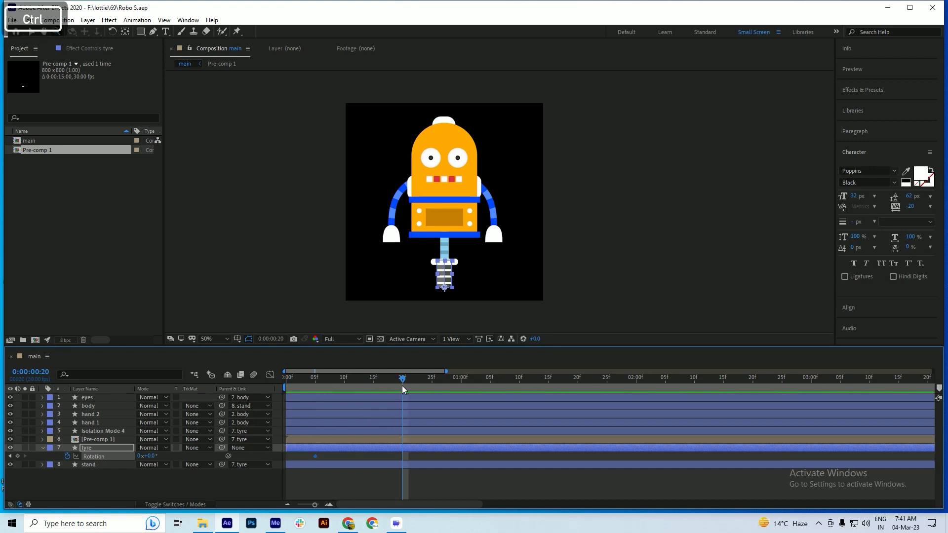
{"action": "key", "text": "ctrl+s"}
{"action": "left_click_drag", "start_coordinate": [153, 457], "coordinate": [123, 467]}
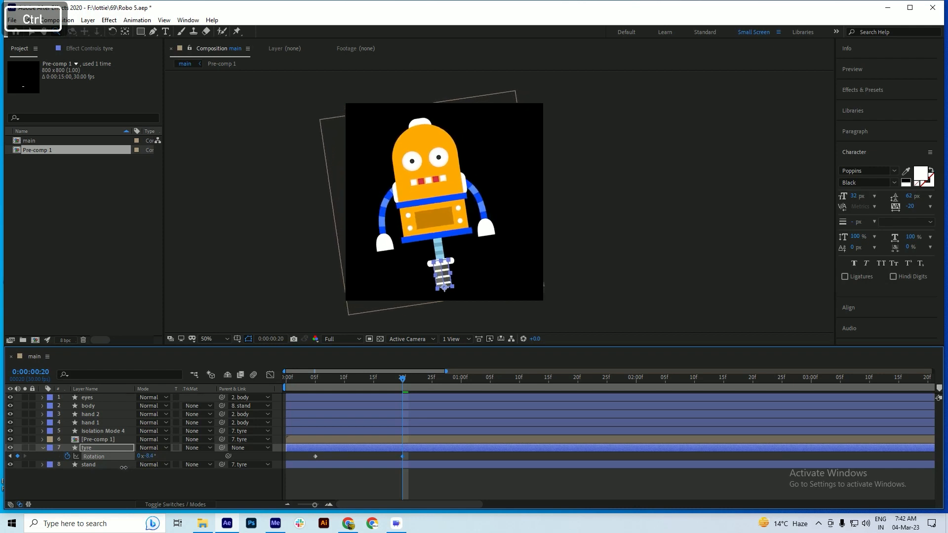
{"action": "key", "text": "ctrl+s"}
{"action": "key", "text": "space"}
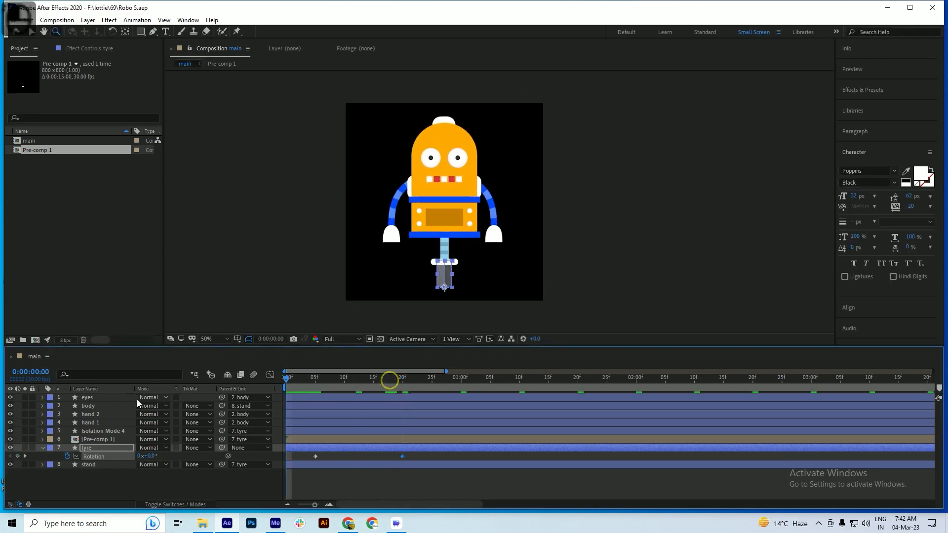
{"action": "key", "text": "space"}
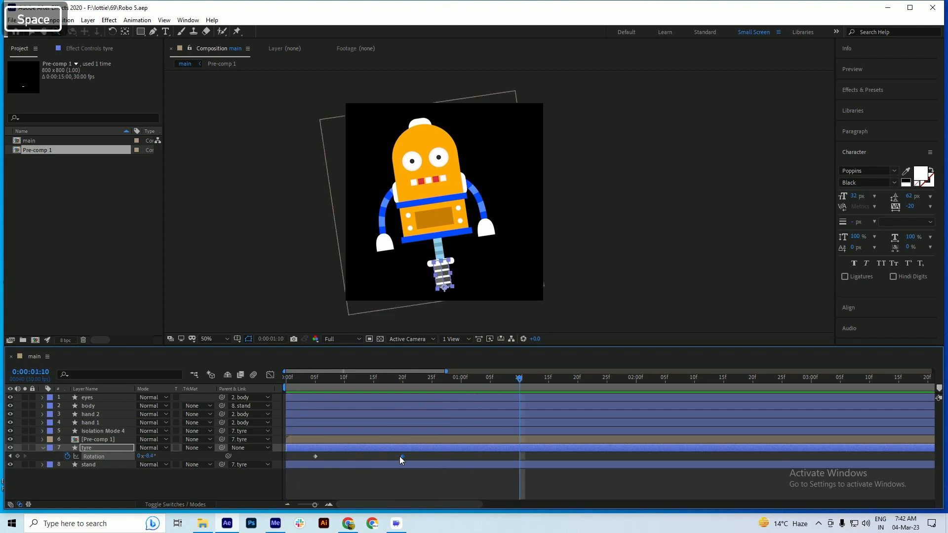
Move the tyre layer's second Rotation keyframe to 0:00:00:12 and preview the faster tilt
{"action": "left_click", "coordinate": [400, 456]}
{"action": "mouse_move", "coordinate": [366, 460]}
{"action": "left_mouse_down"}
{"action": "mouse_move", "coordinate": [405, 457]}
{"action": "mouse_move", "coordinate": [359, 462]}
{"action": "left_mouse_up"}
{"action": "key", "text": "space"}
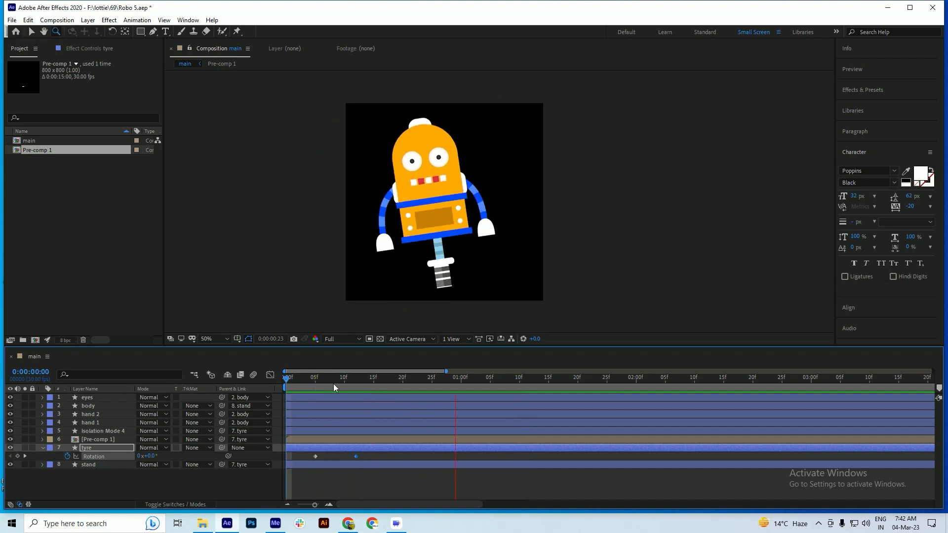
{"action": "key", "text": "space"}
Replay the robot's tilt several times to examine the timing of the rotation
{"action": "key", "text": "space"}
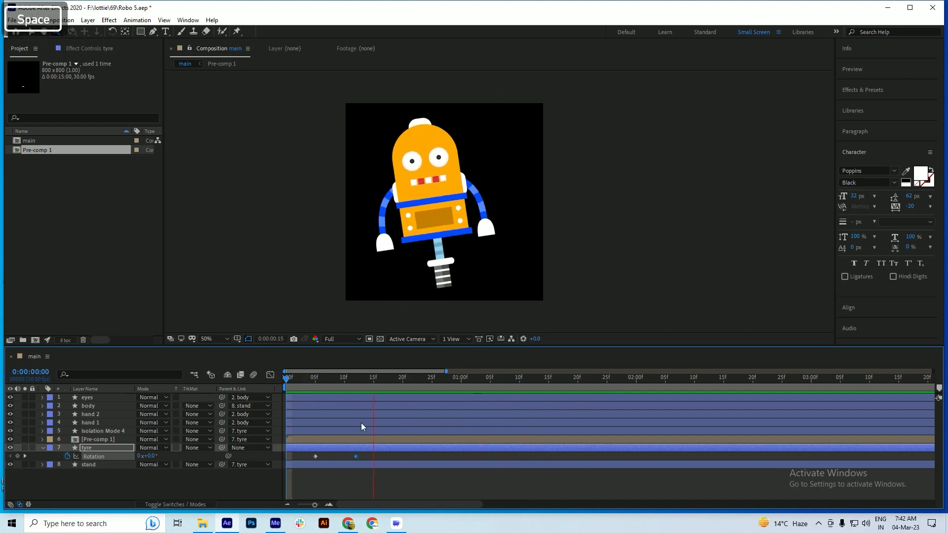
{"action": "key", "text": "space"}
{"action": "key", "text": "space"}
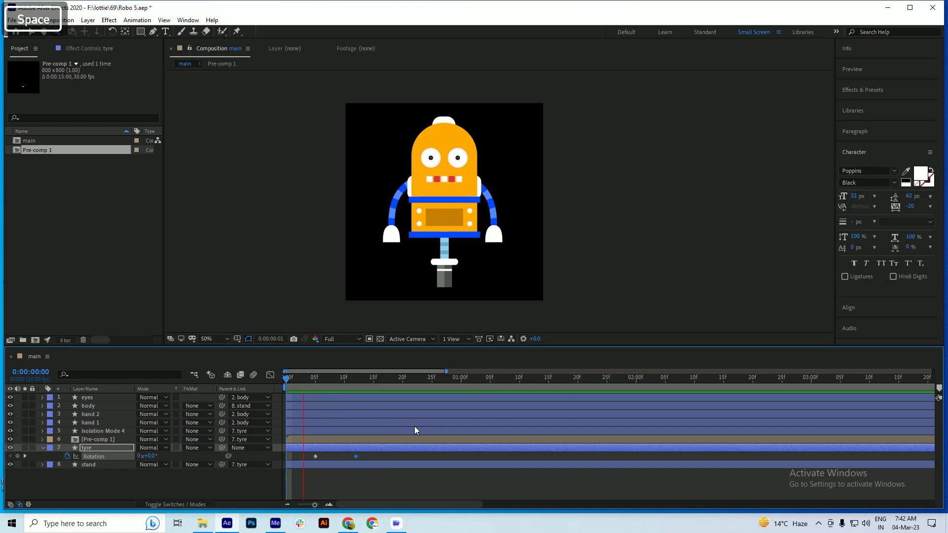
{"action": "key", "text": "space"}
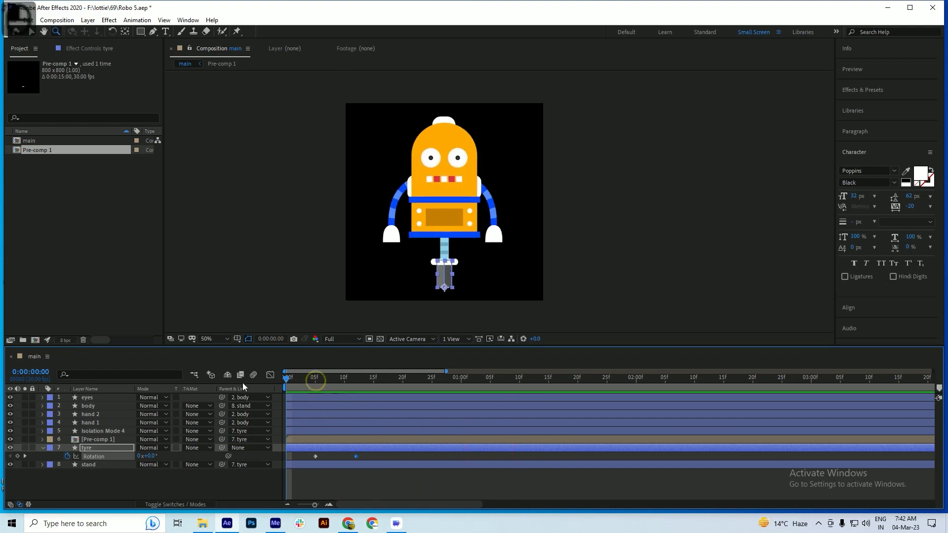
{"action": "key", "text": "space"}
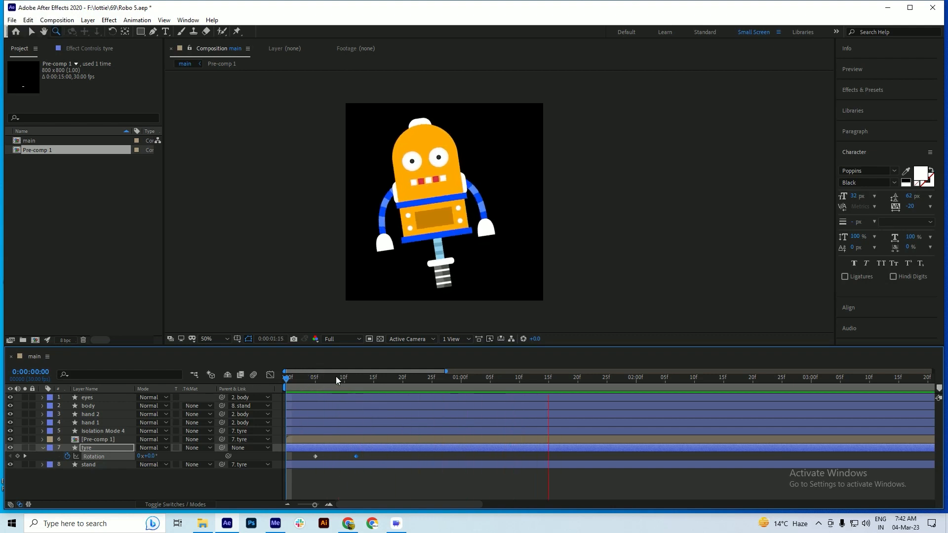
{"action": "key", "text": "space"}
{"action": "key", "text": "space"}
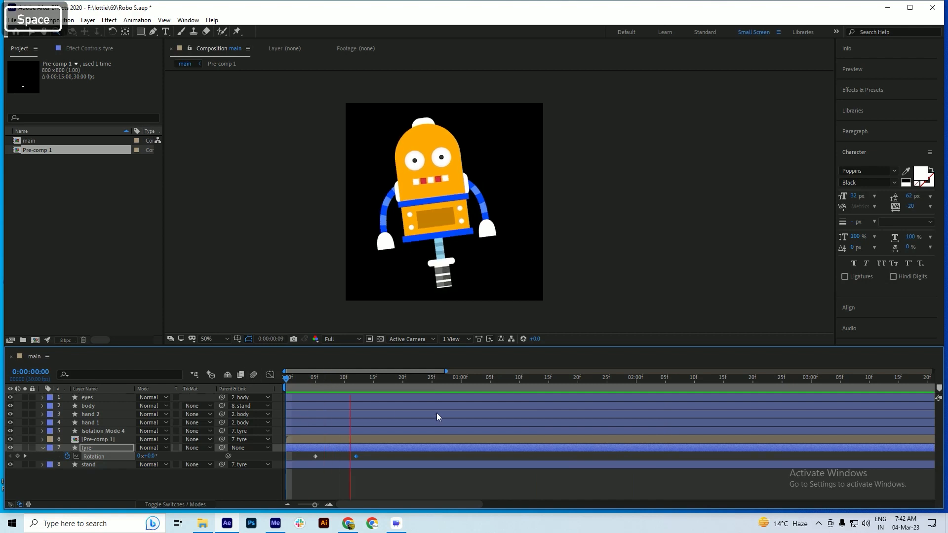
{"action": "key", "text": "space"}
{"action": "key", "text": "space"}
Apply Easy Ease to both tyre Rotation keyframes and preview the smoothed tilt
{"action": "key", "text": "space"}
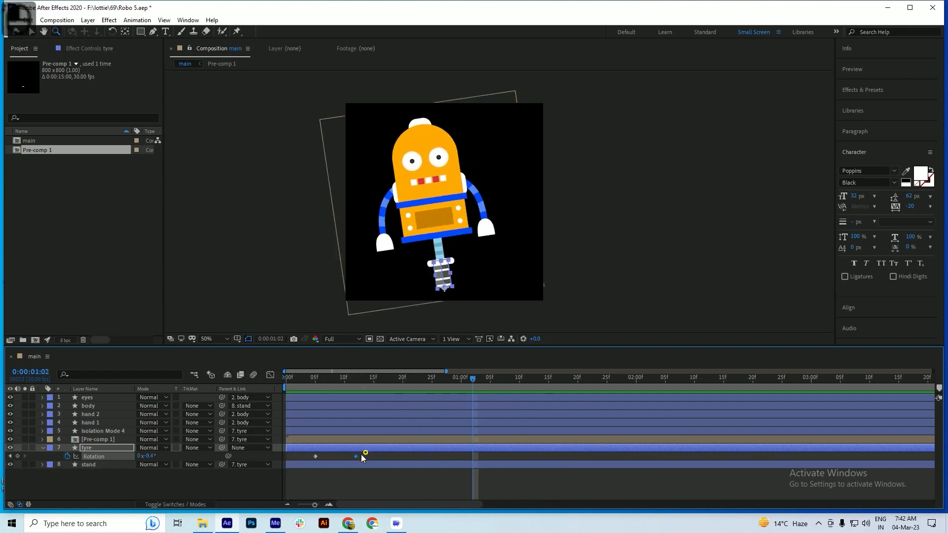
{"action": "key", "text": "F9"}
{"action": "key", "text": "space"}
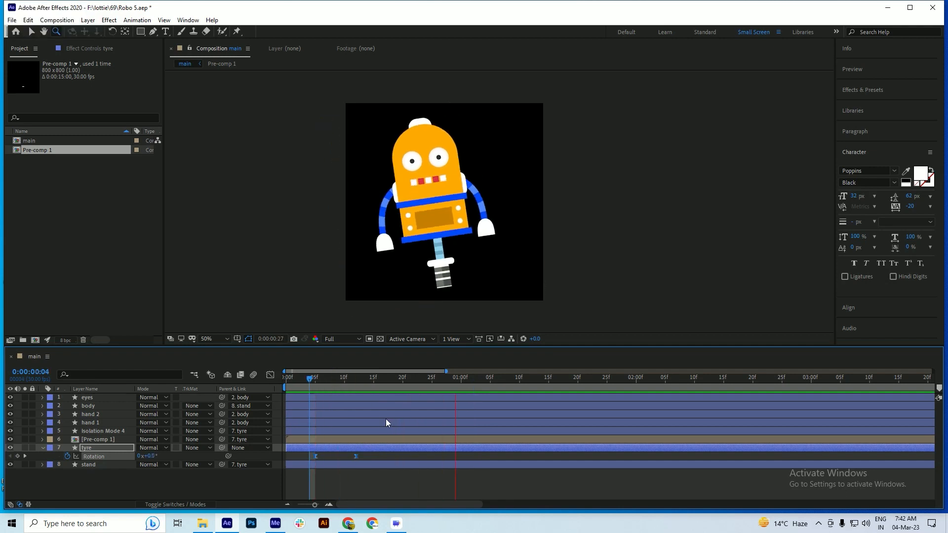
{"action": "key", "text": "space"}
Convert the tyre Rotation keyframe at 0:00:00:12 back to linear, save the project, and return to 0:00:00:05
{"action": "left_click_drag", "start_coordinate": [330, 375], "coordinate": [355, 402]}
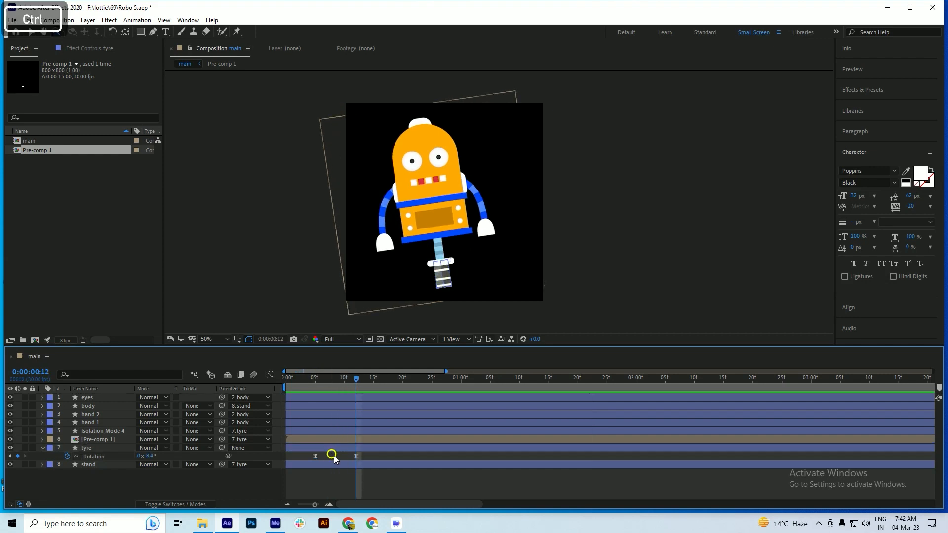
{"action": "left_click", "coordinate": [355, 456], "text": "ctrl"}
{"action": "key", "text": "ctrl+s"}
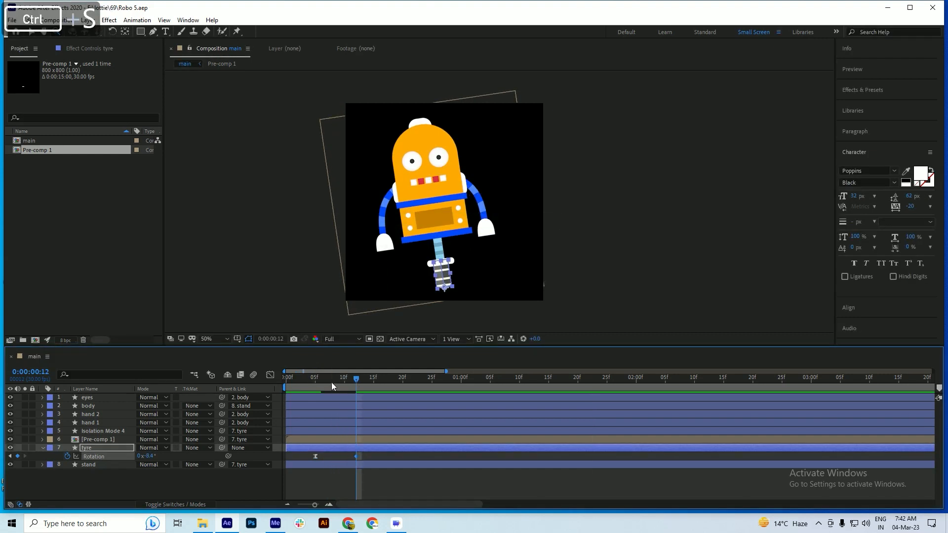
{"action": "left_click", "coordinate": [316, 387]}
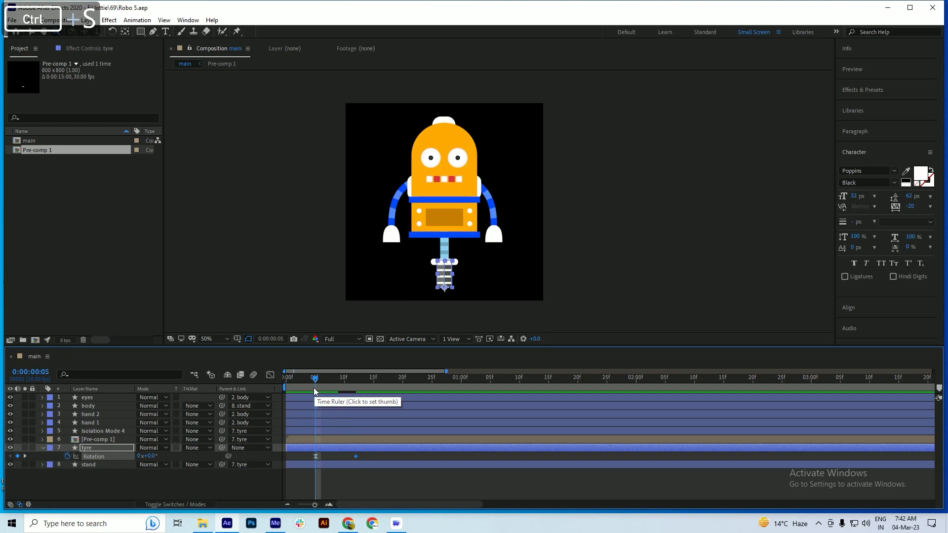
Switch to Chrome, open the bookmarked Top Five AE Expressions page, and copy the full Inertial Bounce v1.2 expression code
{"action": "left_click", "coordinate": [348, 523]}
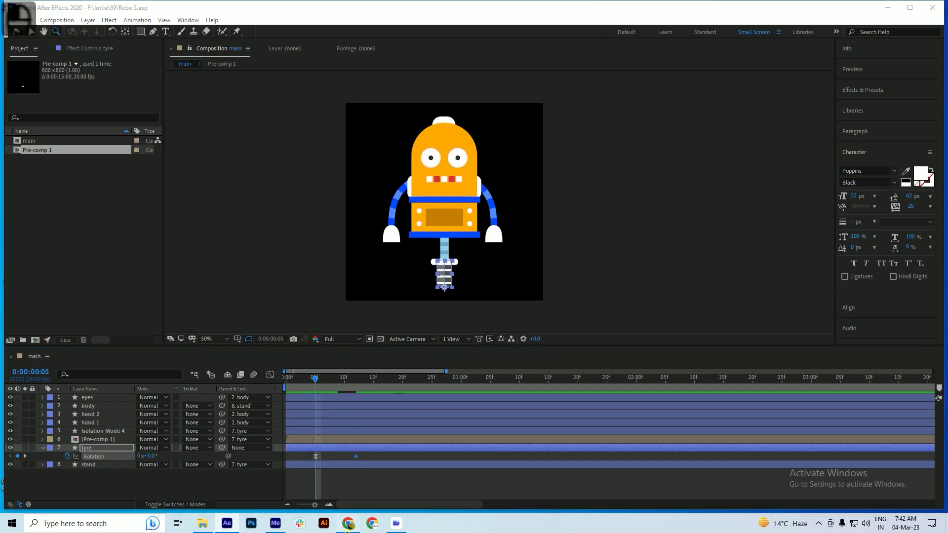
{"action": "left_click", "coordinate": [131, 9]}
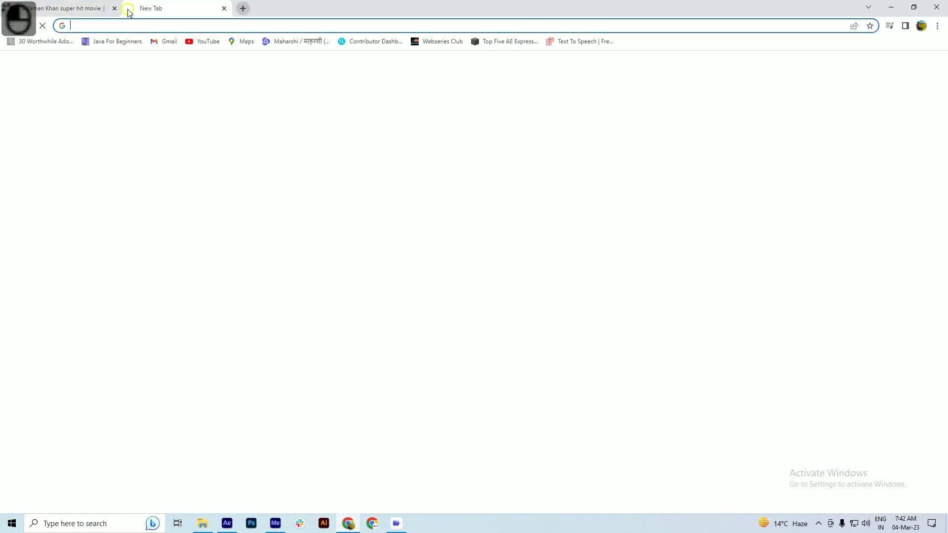
{"action": "left_click", "coordinate": [498, 42]}
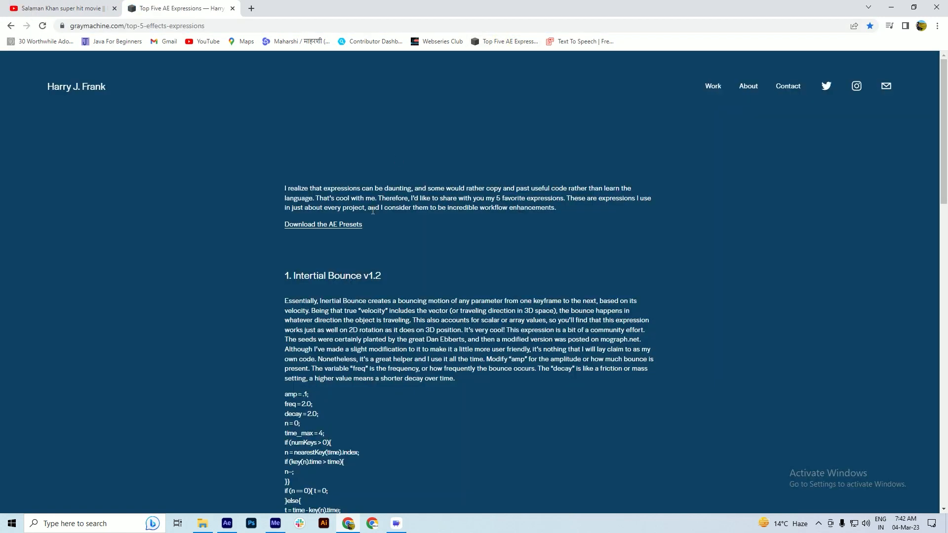
{"action": "scroll", "coordinate": [372, 211], "scroll_direction": "down", "scroll_amount": 3}
{"action": "left_click_drag", "start_coordinate": [286, 269], "coordinate": [286, 274]}
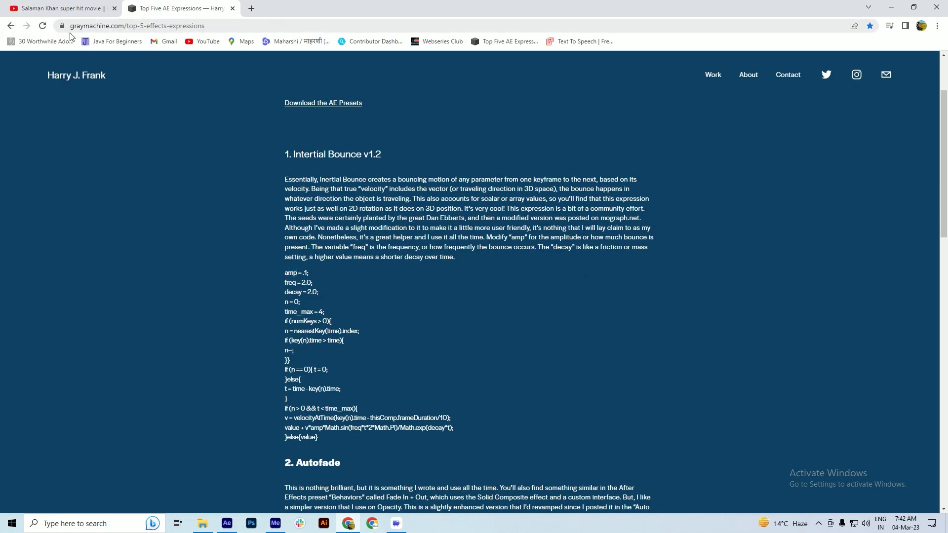
{"action": "left_click_drag", "start_coordinate": [283, 273], "coordinate": [330, 435]}
{"action": "key", "text": "ctrl+c"}
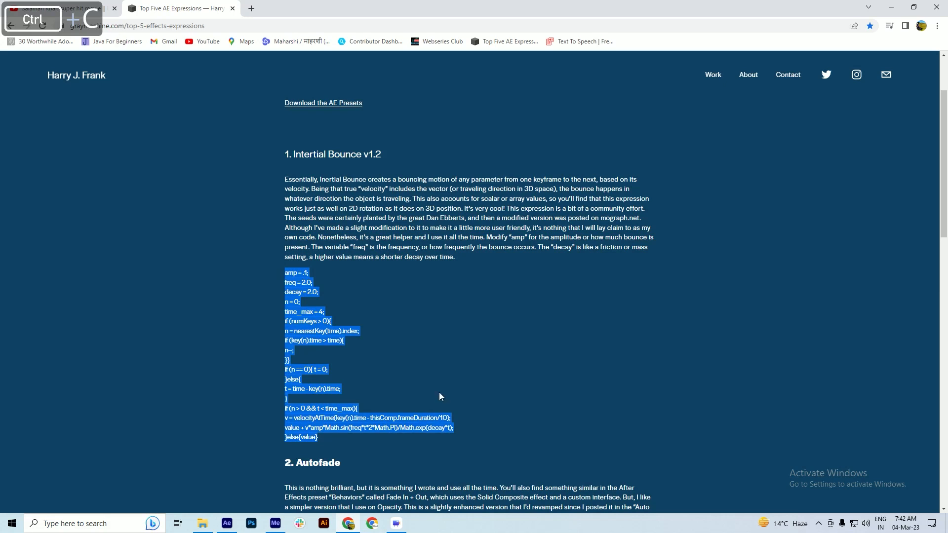
Switch back to After Effects and add the copied bounce expression to the tyre layer's Rotation property
{"action": "key", "text": "alt+Tab"}
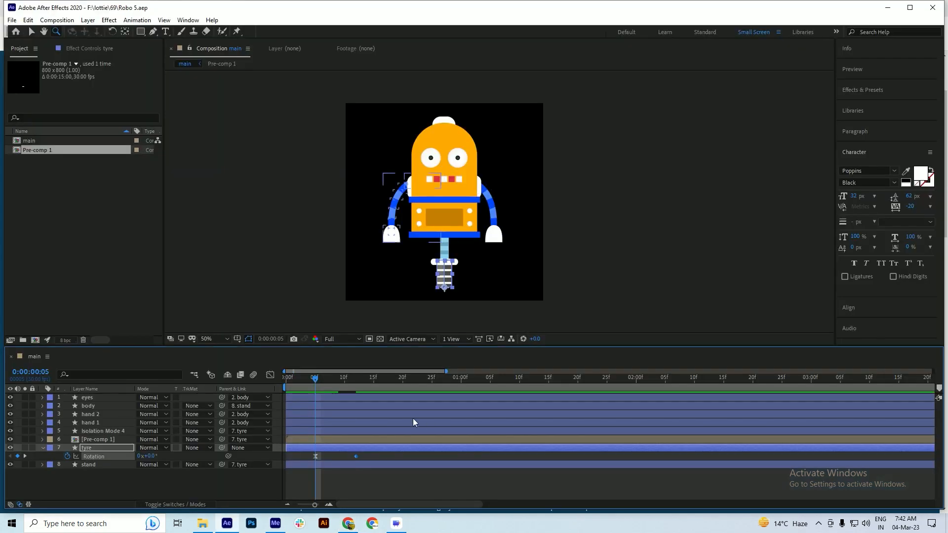
{"action": "left_click", "coordinate": [50, 484]}
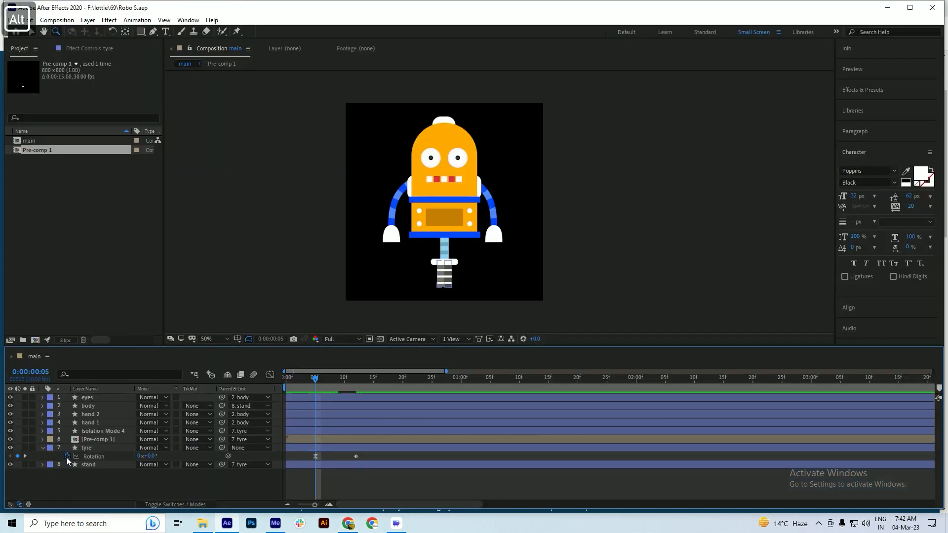
{"action": "left_click", "coordinate": [68, 457], "text": "alt"}
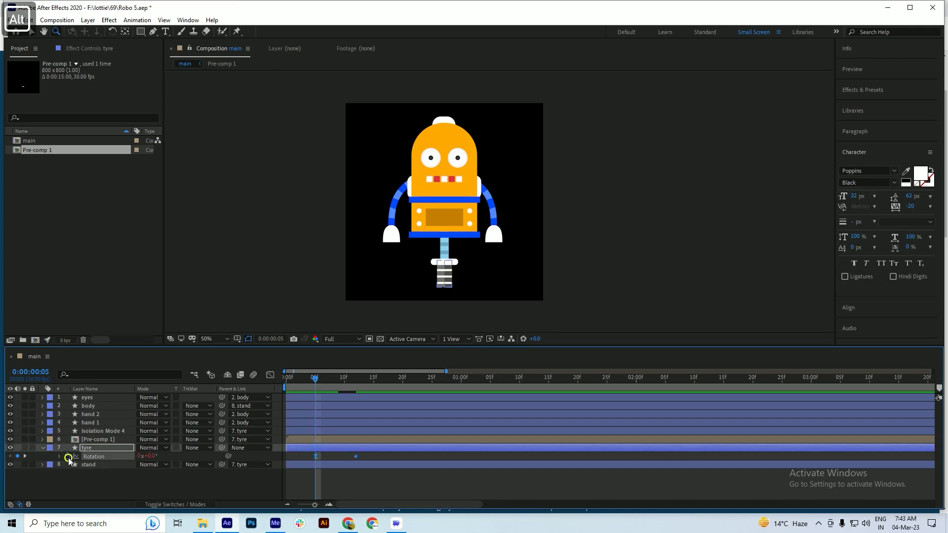
{"action": "key", "text": "ctrl+v"}
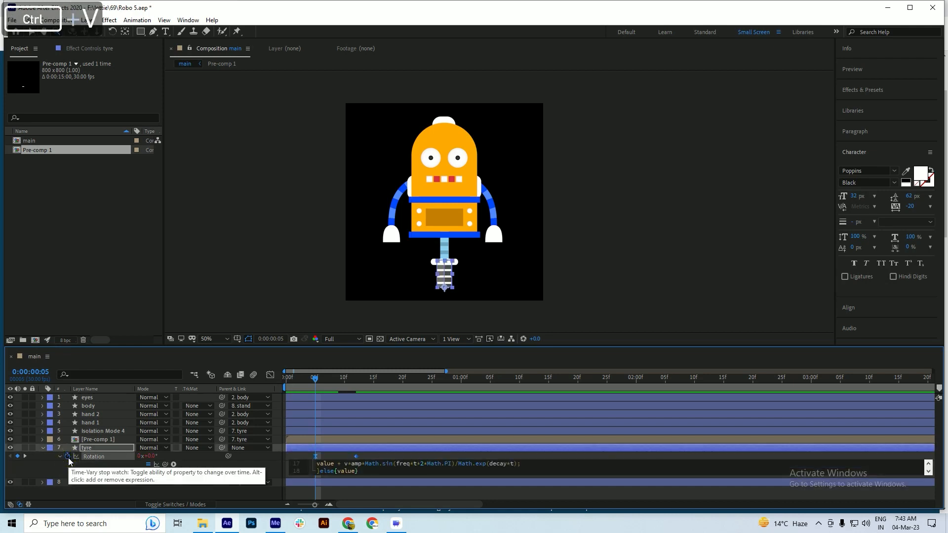
{"action": "key", "text": "KP_Enter"}
Preview the tilt with the bounce expression, set the current time to 0:00:00:05, and save the project
{"action": "left_click_drag", "start_coordinate": [311, 379], "coordinate": [292, 385]}
{"action": "key", "text": "space"}
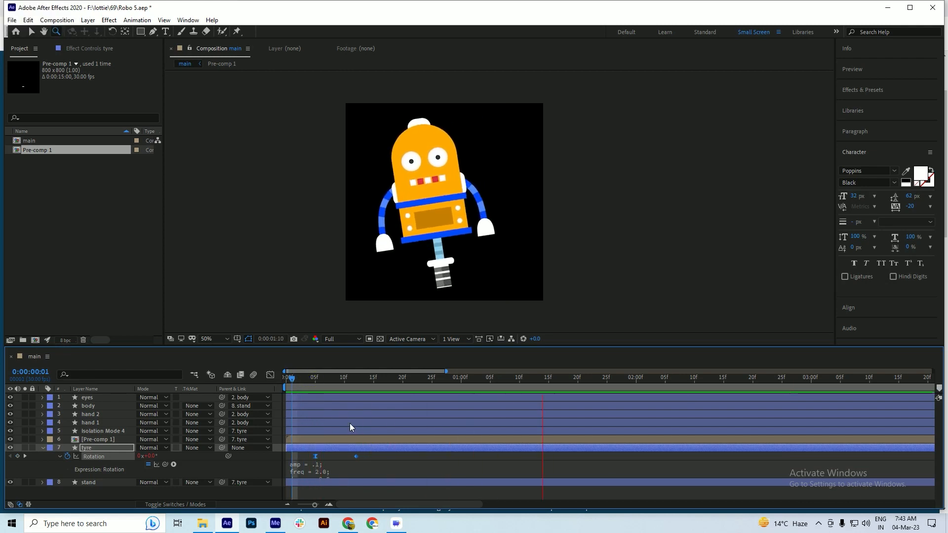
{"action": "key", "text": "space"}
{"action": "left_click_drag", "start_coordinate": [306, 379], "coordinate": [315, 401]}
{"action": "key", "text": "ctrl+s"}
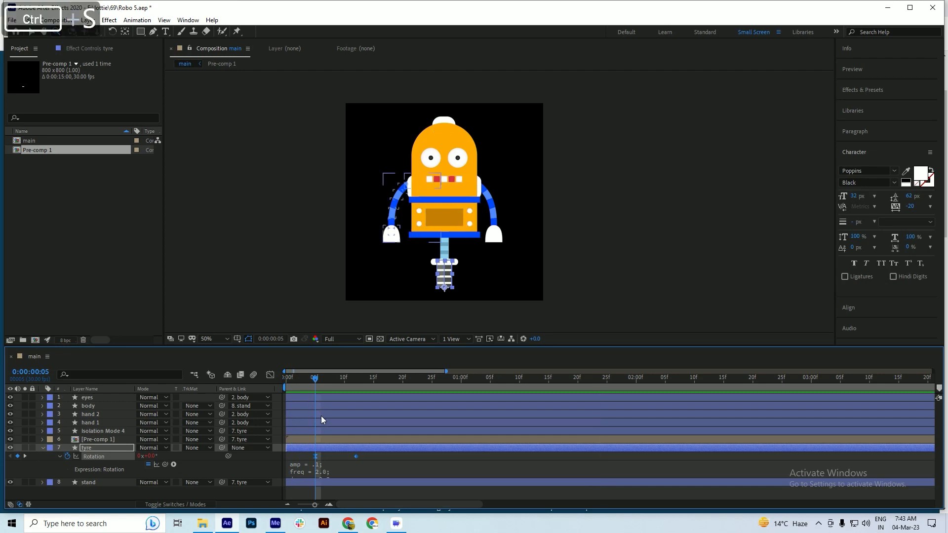
{"action": "key", "text": "v"}
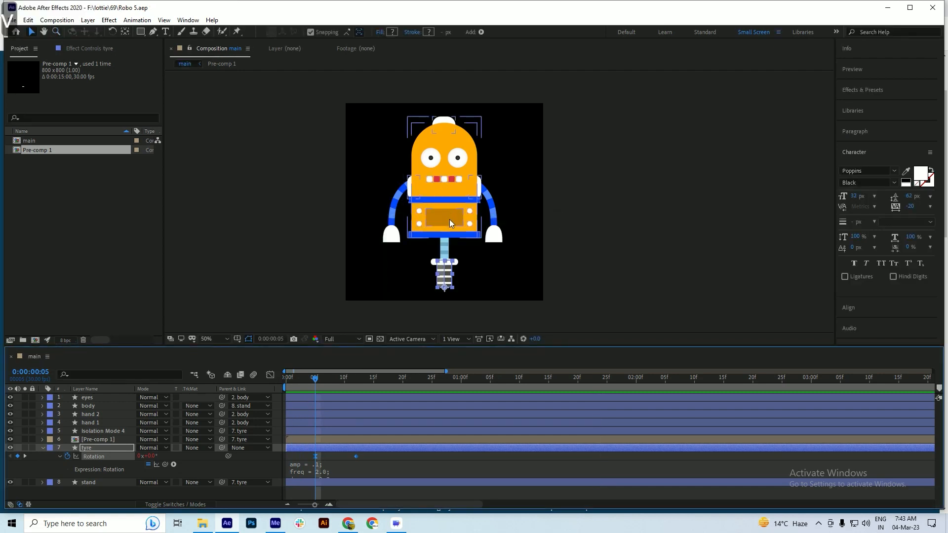
Add a Rotation keyframe to the body layer, place it at 0:00:00:07, and set the current time to 0:00:00:15
{"action": "left_click", "coordinate": [449, 219]}
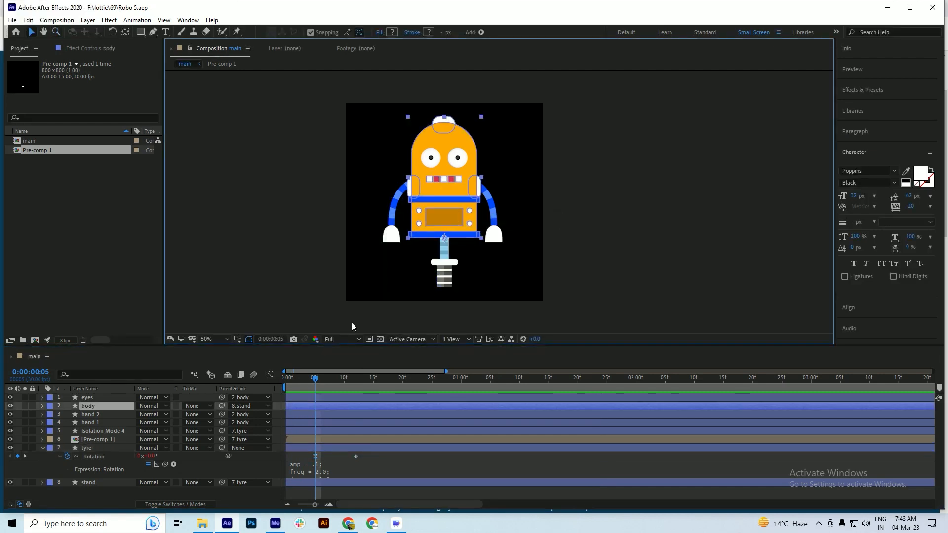
{"action": "key", "text": "r"}
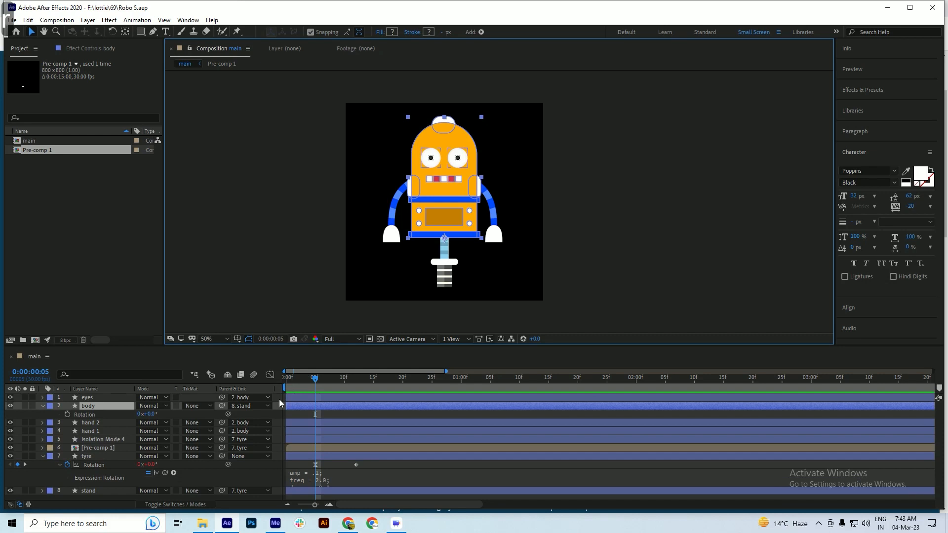
{"action": "left_click", "coordinate": [67, 416]}
{"action": "key", "text": "ctrl+s"}
{"action": "left_click_drag", "start_coordinate": [332, 381], "coordinate": [374, 392]}
{"action": "left_click_drag", "start_coordinate": [315, 415], "coordinate": [327, 416]}
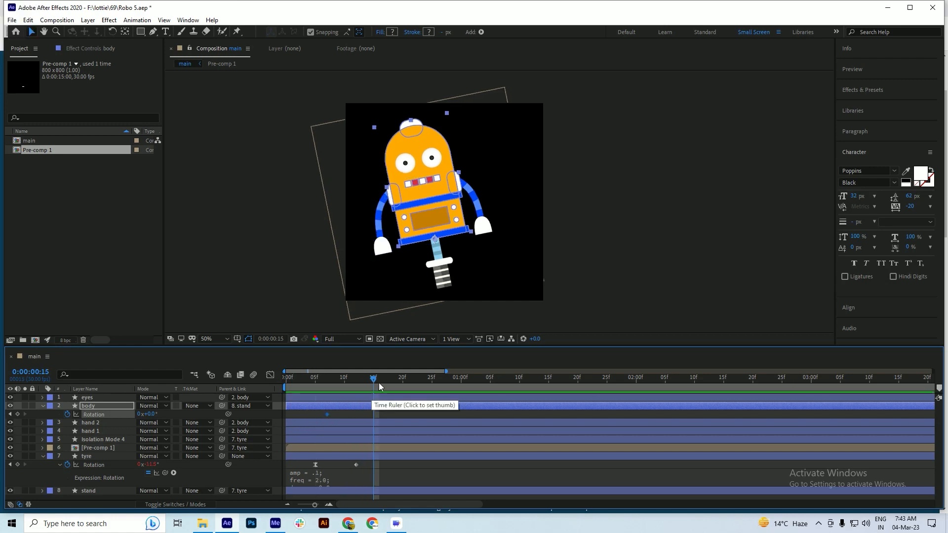
Set the body's Rotation to -7.0° at 0:00:00:15, preview the tilt, and save the project
{"action": "left_click_drag", "start_coordinate": [152, 417], "coordinate": [149, 415]}
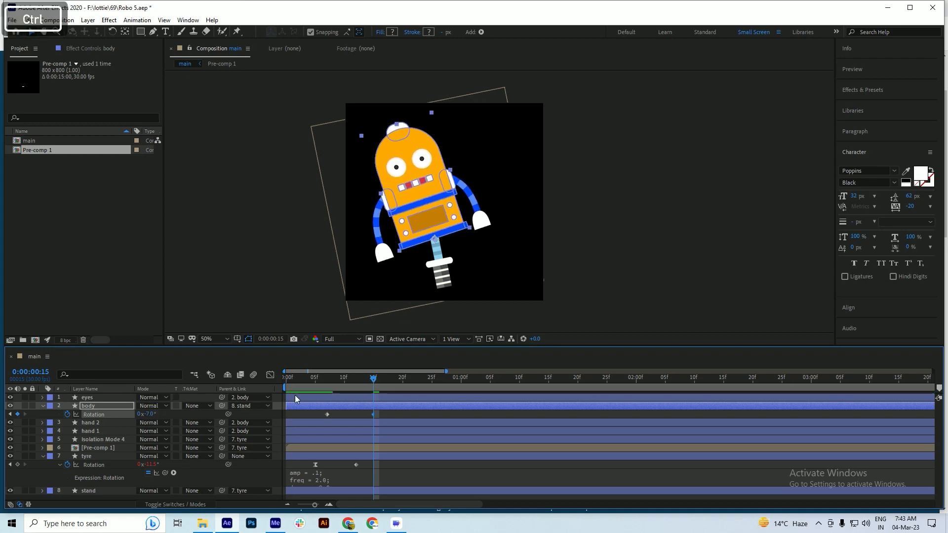
{"action": "key", "text": "ctrl+s"}
{"action": "left_click_drag", "start_coordinate": [346, 381], "coordinate": [322, 386]}
{"action": "key", "text": "space"}
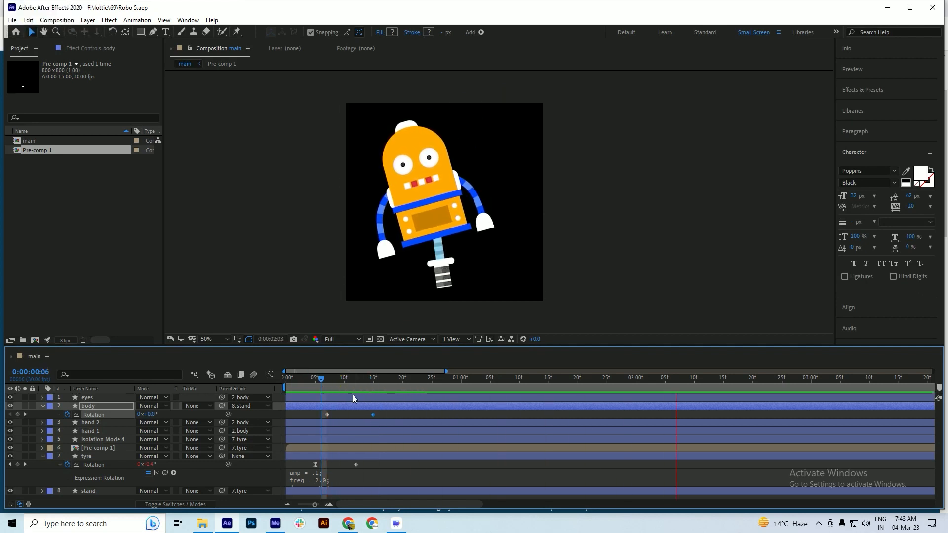
{"action": "key", "text": "space"}
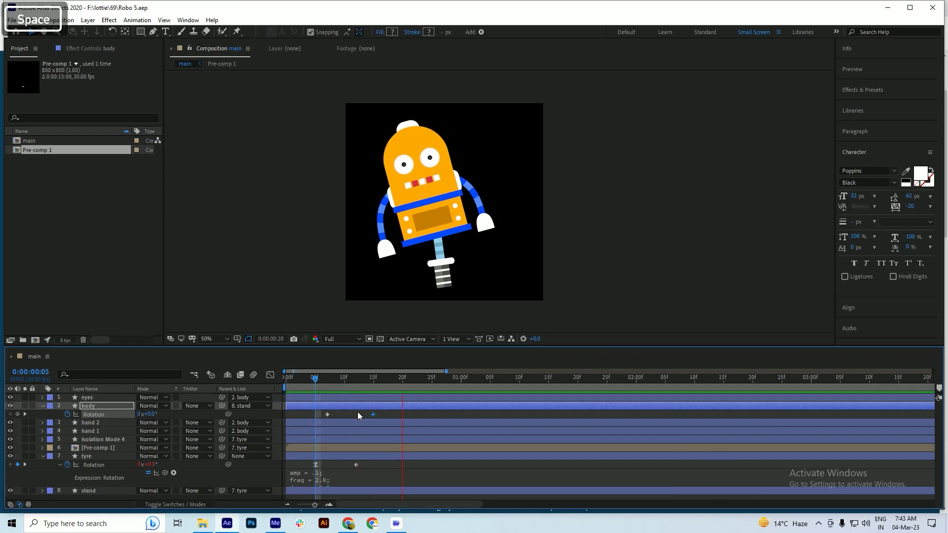
{"action": "key", "text": "space"}
{"action": "key", "text": "ctrl+s"}
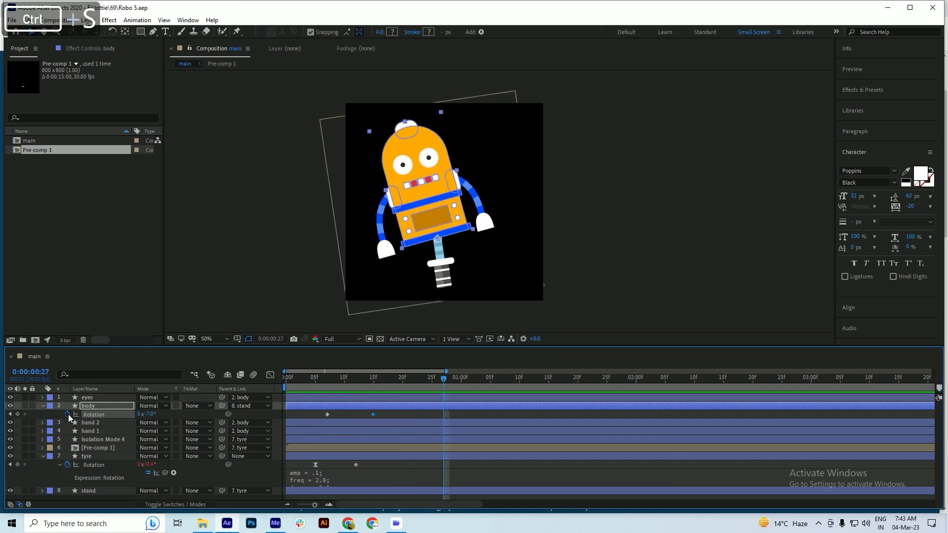
Add the copied bounce expression to the body layer's Rotation and preview the result
{"action": "left_click", "coordinate": [67, 414], "text": "alt"}
{"action": "key", "text": "ctrl+v"}
{"action": "key", "text": "KP_Enter"}
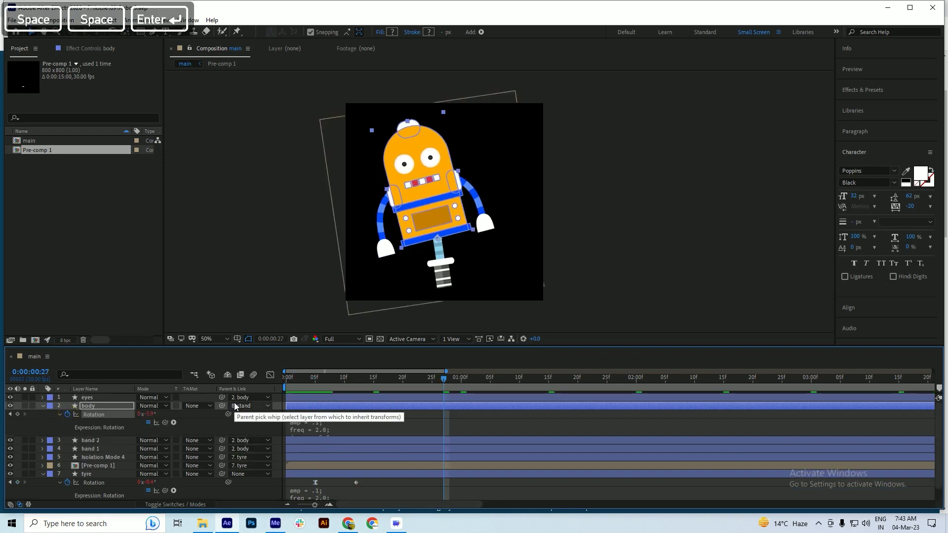
{"action": "left_click", "coordinate": [327, 387]}
{"action": "key", "text": "space"}
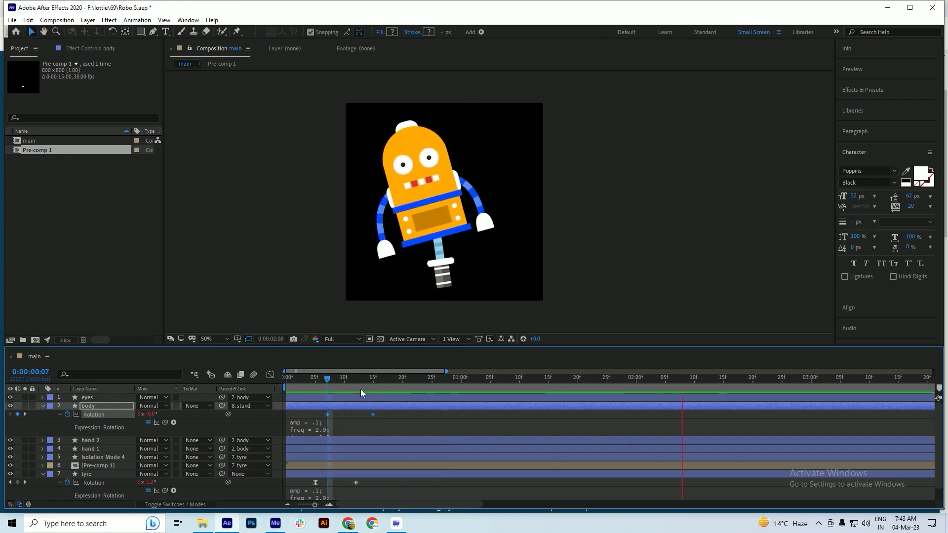
{"action": "left_click_drag", "start_coordinate": [338, 377], "coordinate": [321, 383]}
{"action": "key", "text": "space"}
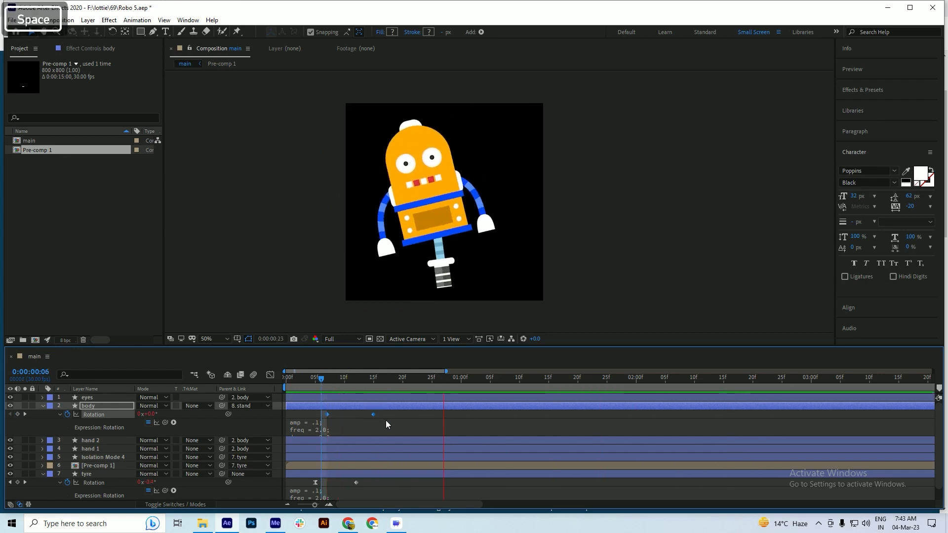
Save the project and duplicate the two Rotation keyframes of both the body and tyre layers at 0:00:00:29
{"action": "left_click_drag", "start_coordinate": [330, 378], "coordinate": [454, 393]}
{"action": "key", "text": "ctrl"}
{"action": "key", "text": "ctrl+s"}
{"action": "scroll", "coordinate": [352, 395], "scroll_direction": "down", "scroll_amount": 2}
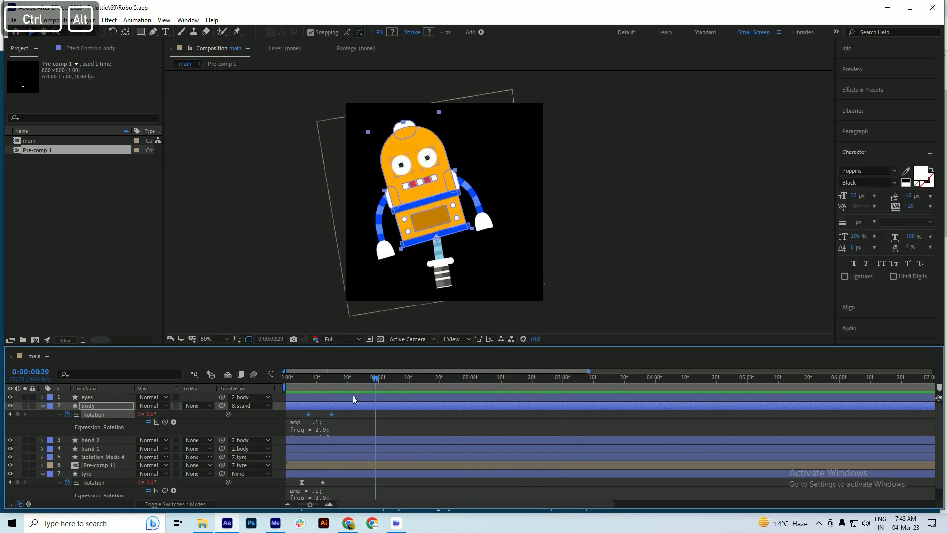
{"action": "key", "text": "ctrl+s"}
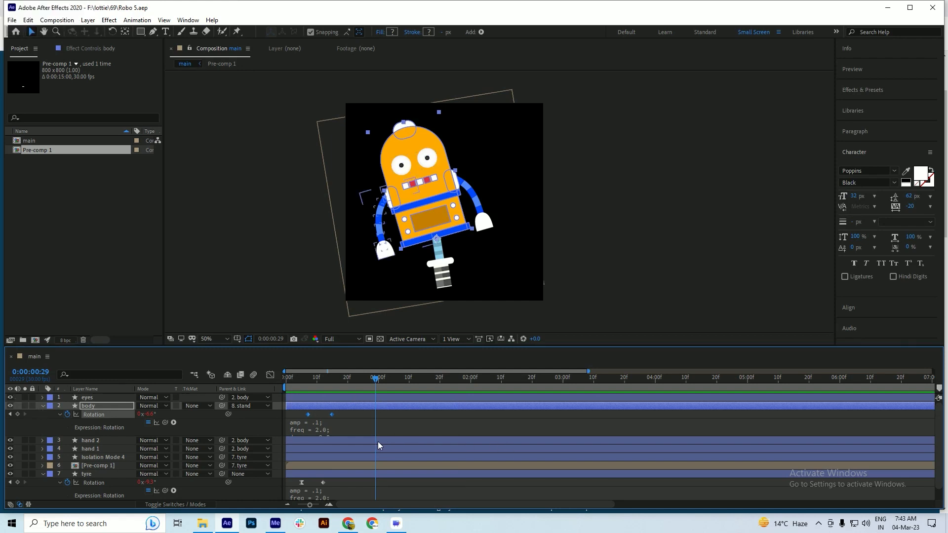
{"action": "left_click_drag", "start_coordinate": [348, 413], "coordinate": [283, 416]}
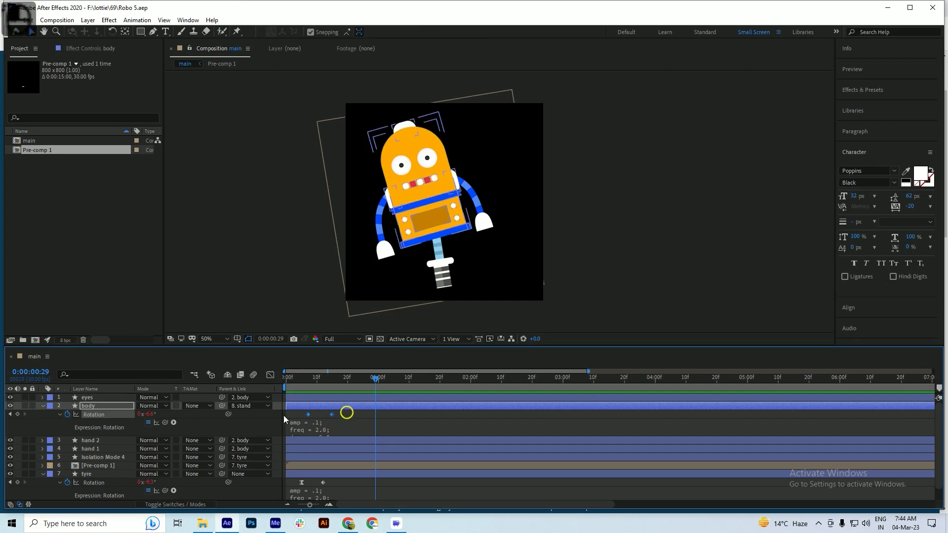
{"action": "key", "text": "ctrl+c"}
{"action": "key", "text": "ctrl+v"}
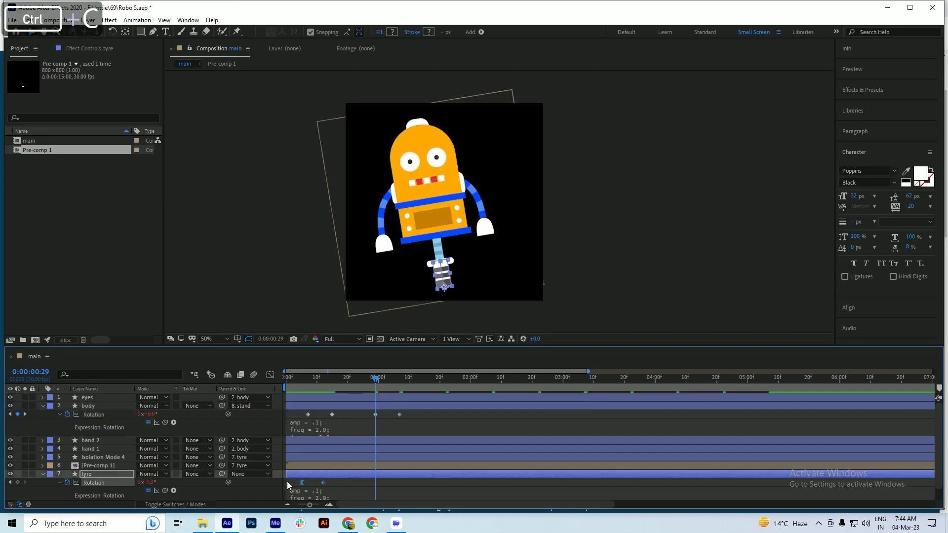
{"action": "key", "text": "ctrl+v"}
Time-reverse the pasted Rotation keyframes on the body and tyre layers
{"action": "right_click", "coordinate": [375, 414]}
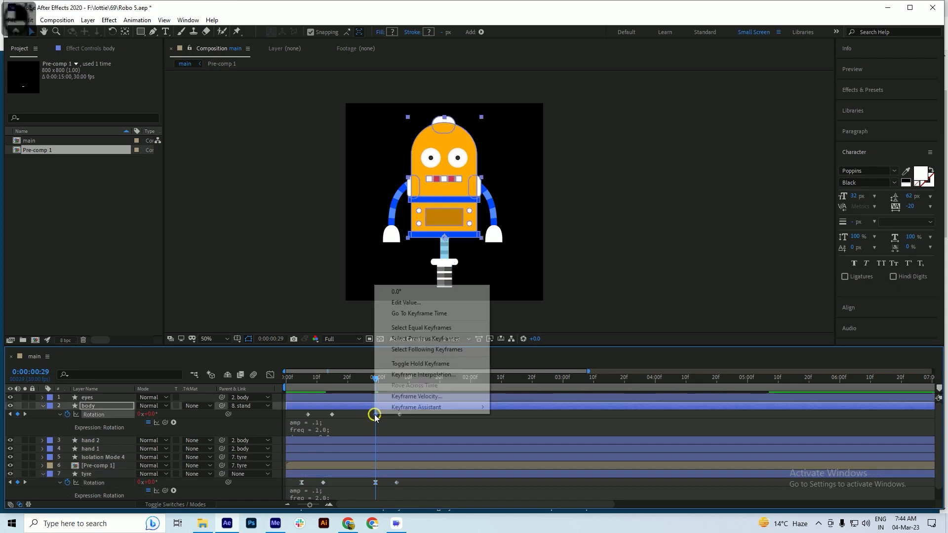
{"action": "left_click", "coordinate": [417, 407]}
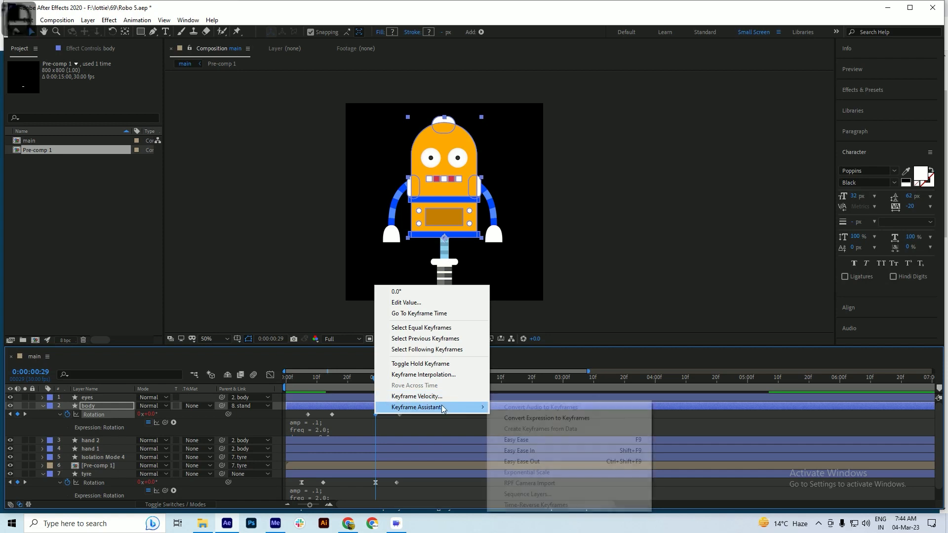
{"action": "left_click", "coordinate": [353, 416]}
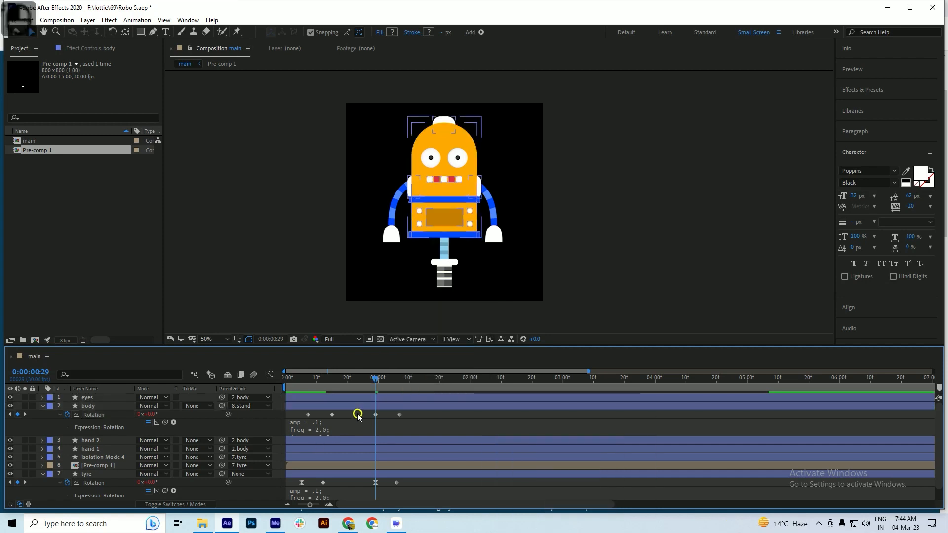
{"action": "left_click_drag", "start_coordinate": [362, 412], "coordinate": [410, 484]}
{"action": "right_click", "coordinate": [396, 483]}
{"action": "mouse_move", "coordinate": [427, 480]}
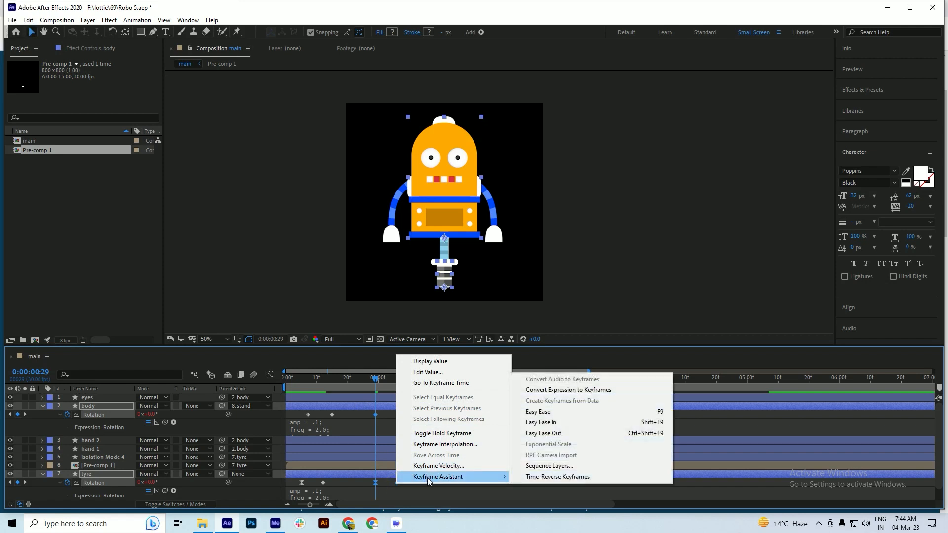
{"action": "left_click", "coordinate": [552, 476]}
Move the body's last Rotation keyframe to 0:00:01:06 to align with the tyre's, and save the project
{"action": "left_click_drag", "start_coordinate": [374, 384], "coordinate": [398, 386]}
{"action": "left_click", "coordinate": [396, 482], "text": "ctrl"}
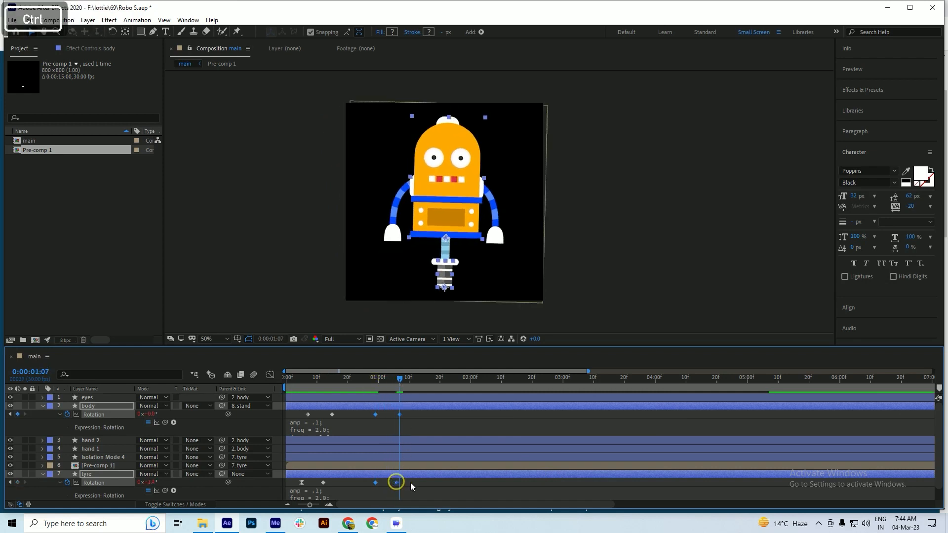
{"action": "left_click", "coordinate": [410, 482]}
{"action": "scroll", "coordinate": [400, 394], "scroll_direction": "up", "scroll_amount": 2}
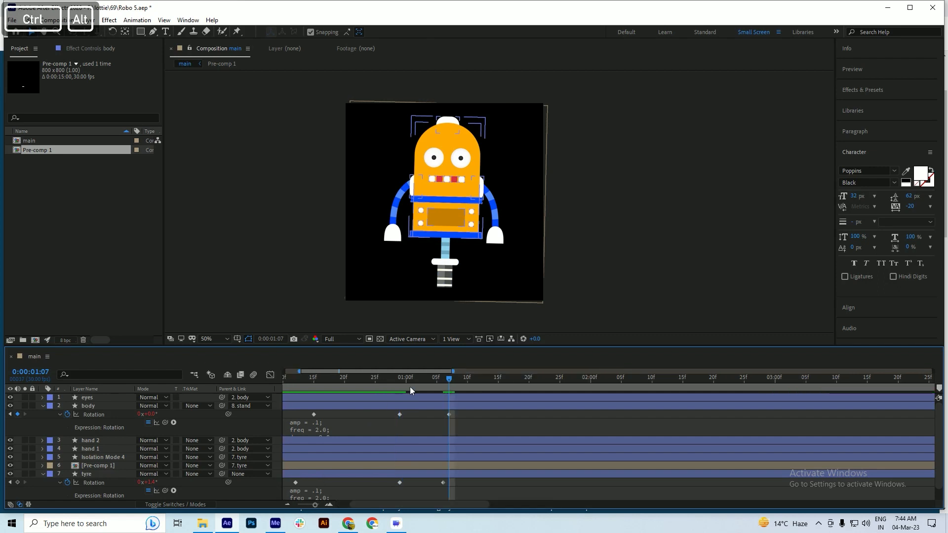
{"action": "left_click_drag", "start_coordinate": [448, 386], "coordinate": [445, 415]}
{"action": "key", "text": "ctrl+s"}
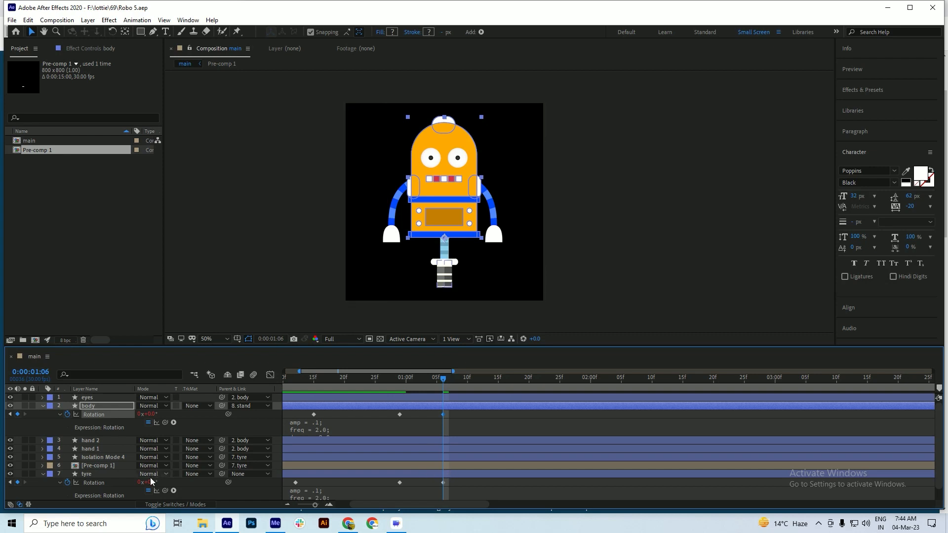
At 0:00:01:06, set the tyre's Rotation to 11.1° and the body's to 7.1°, saving the project
{"action": "left_click_drag", "start_coordinate": [151, 483], "coordinate": [201, 475]}
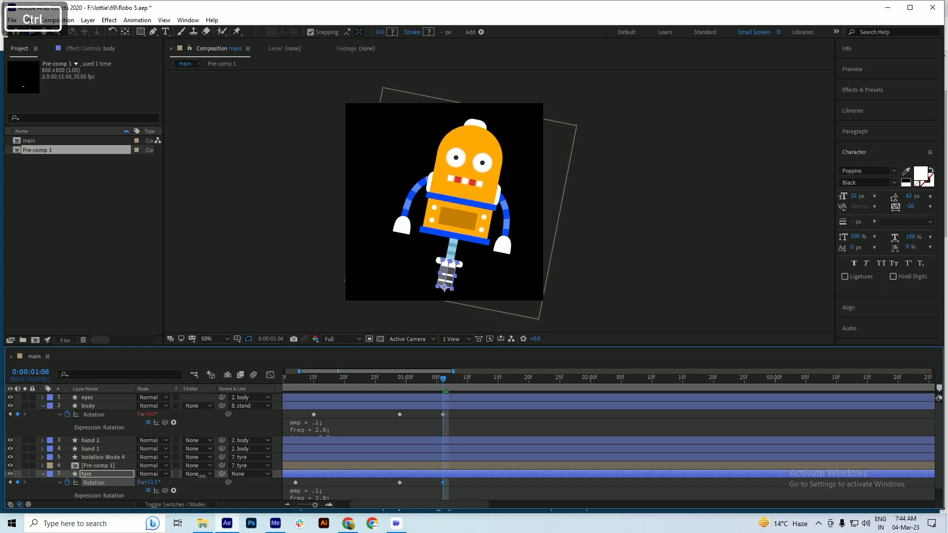
{"action": "key", "text": "ctrl+s"}
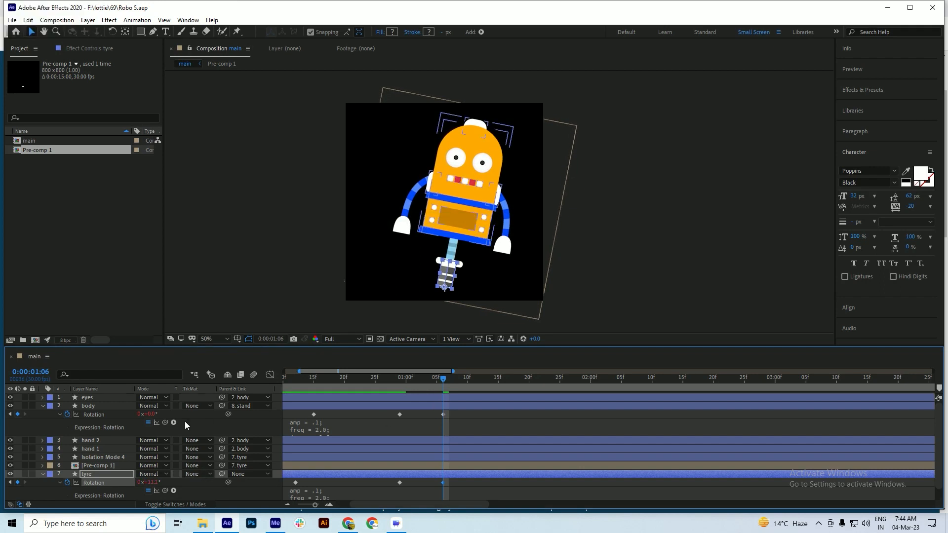
{"action": "left_click", "coordinate": [89, 405]}
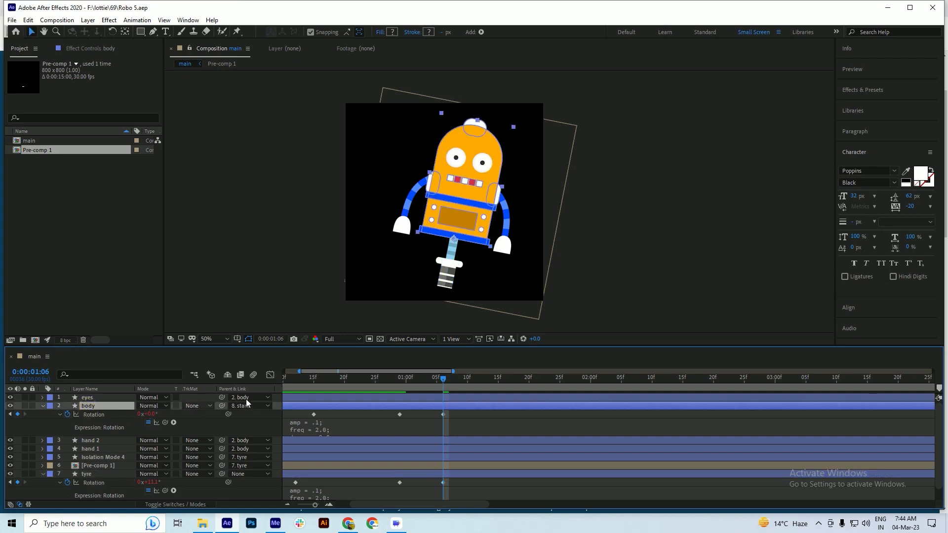
{"action": "left_click_drag", "start_coordinate": [401, 389], "coordinate": [443, 404]}
{"action": "left_click_drag", "start_coordinate": [155, 415], "coordinate": [157, 414]}
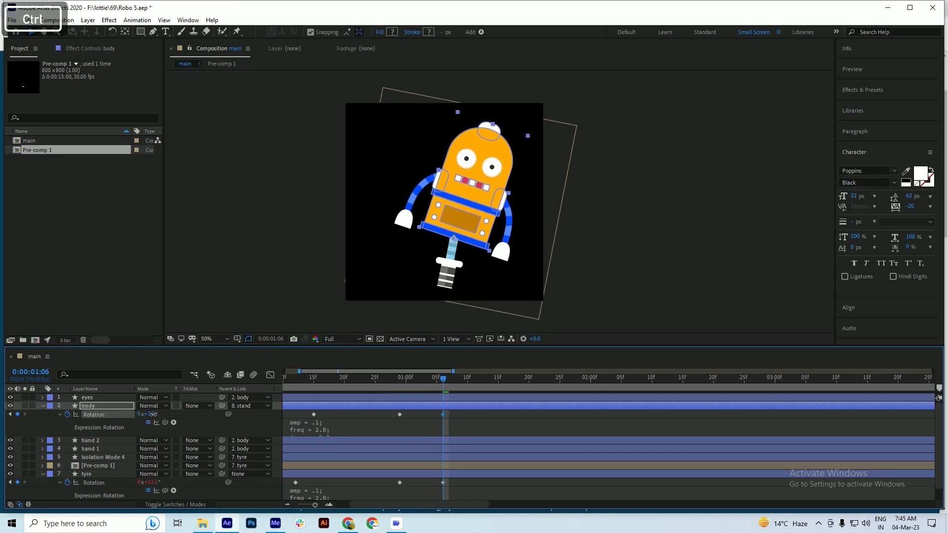
{"action": "key", "text": "ctrl+s"}
Preview the tilt to both sides from the start of the composition
{"action": "key", "text": "space"}
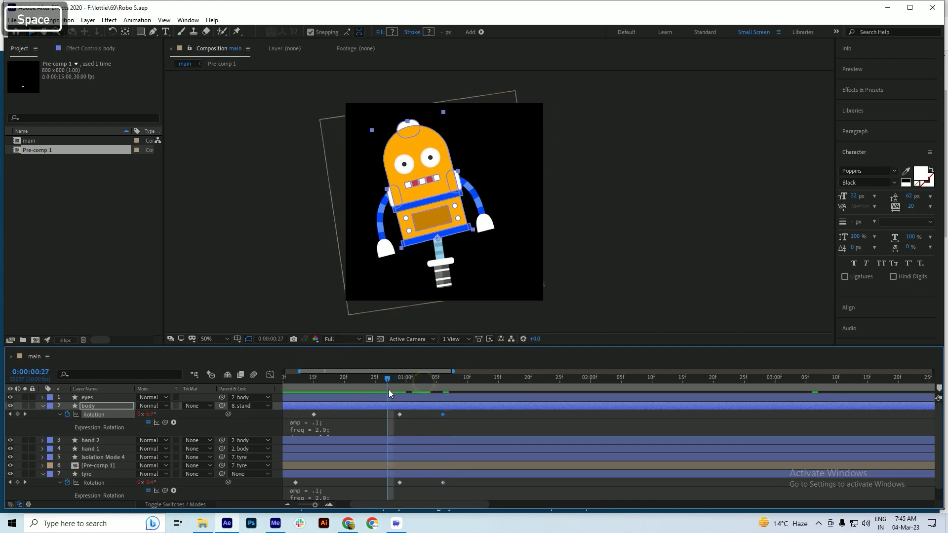
{"action": "left_click_drag", "start_coordinate": [402, 380], "coordinate": [150, 381]}
{"action": "key", "text": "space"}
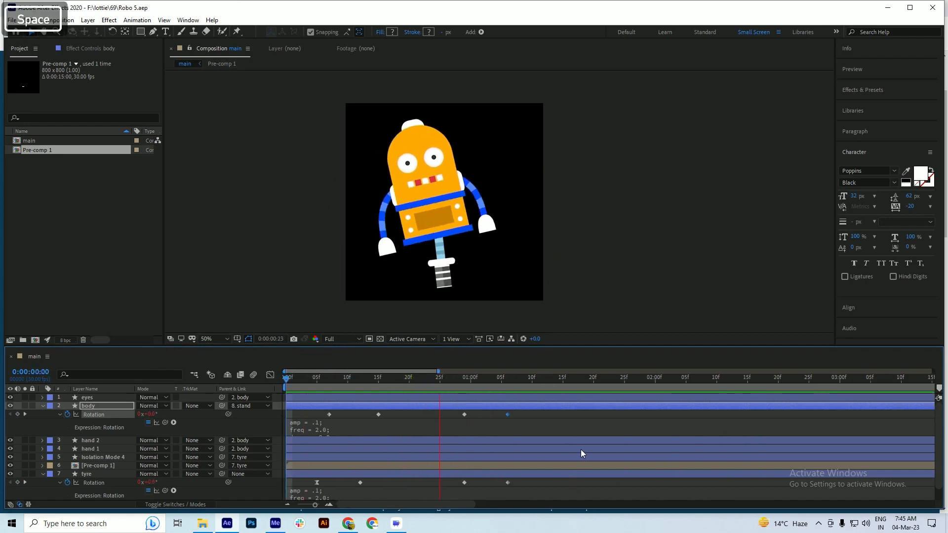
{"action": "key", "text": "space"}
Try the last Rotation keyframes of the body and tyre at 0:00:01:10 and preview from the start
{"action": "left_click_drag", "start_coordinate": [522, 413], "coordinate": [535, 484]}
{"action": "key", "text": "space"}
{"action": "key", "text": "space"}
{"action": "key", "text": "space"}
{"action": "key", "text": "space"}
{"action": "left_click_drag", "start_coordinate": [495, 375], "coordinate": [280, 396]}
{"action": "key", "text": "space"}
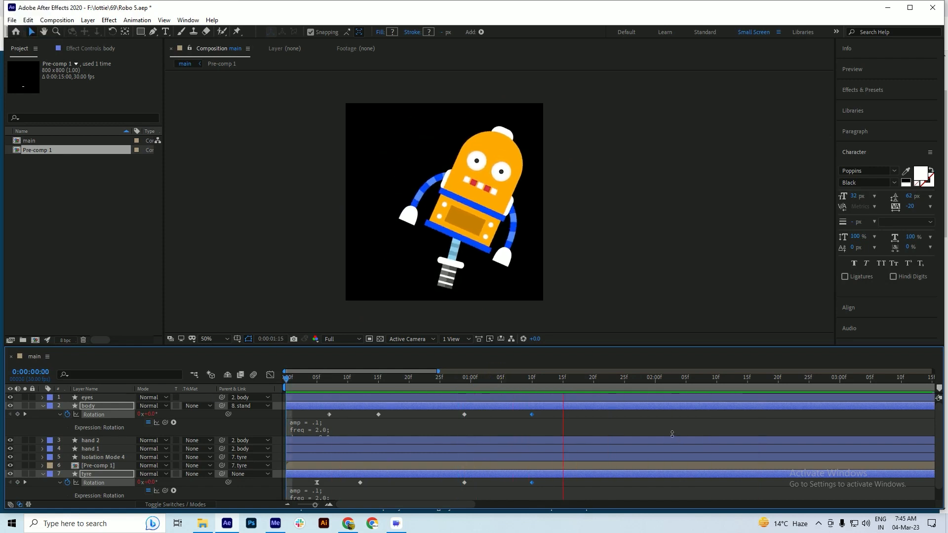
Move the last Rotation keyframes of the body and tyre to 0:00:01:08
{"action": "key", "text": "space"}
{"action": "left_click_drag", "start_coordinate": [544, 384], "coordinate": [519, 385]}
{"action": "left_click", "coordinate": [429, 417]}
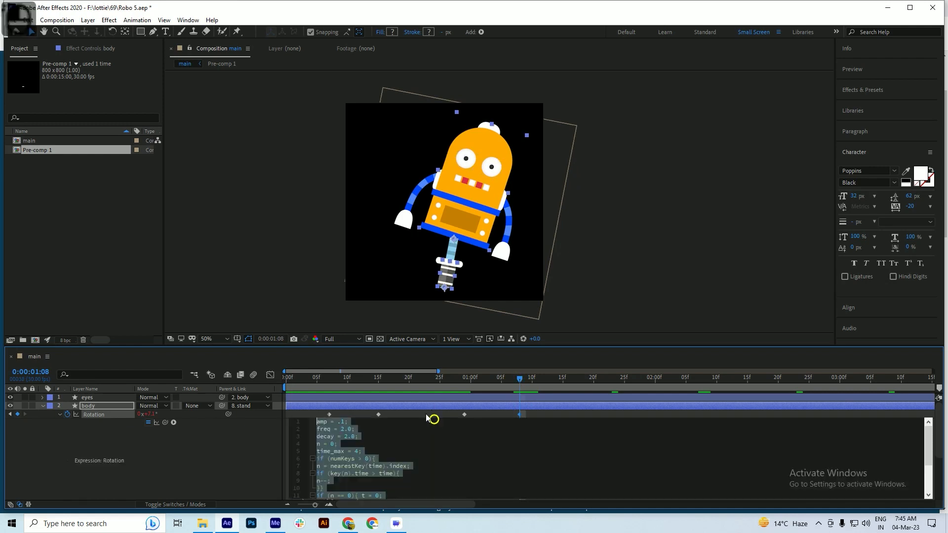
{"action": "left_click", "coordinate": [422, 405]}
Slightly lower only the body's Rotation at 0:00:01:08, save the project, and preview the second tilt
{"action": "left_click_drag", "start_coordinate": [148, 414], "coordinate": [146, 416]}
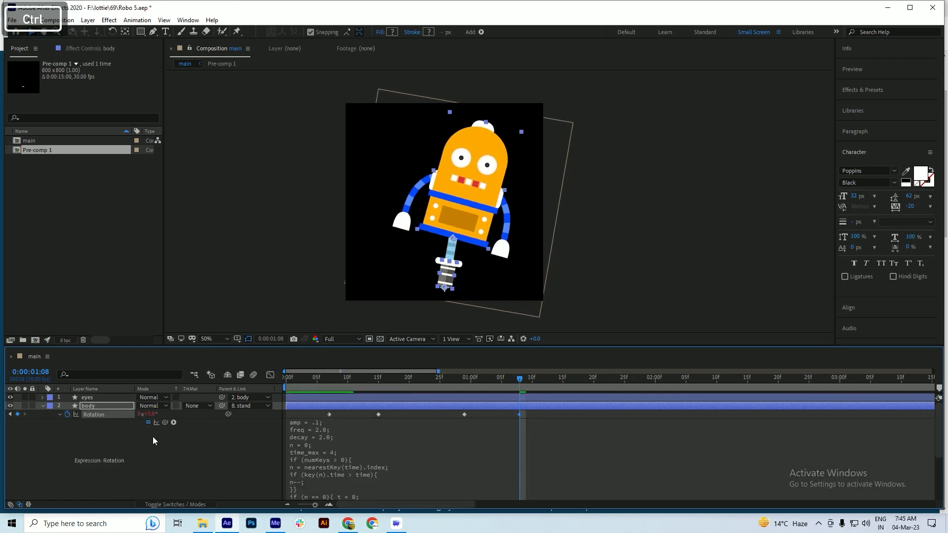
{"action": "key", "text": "ctrl+z"}
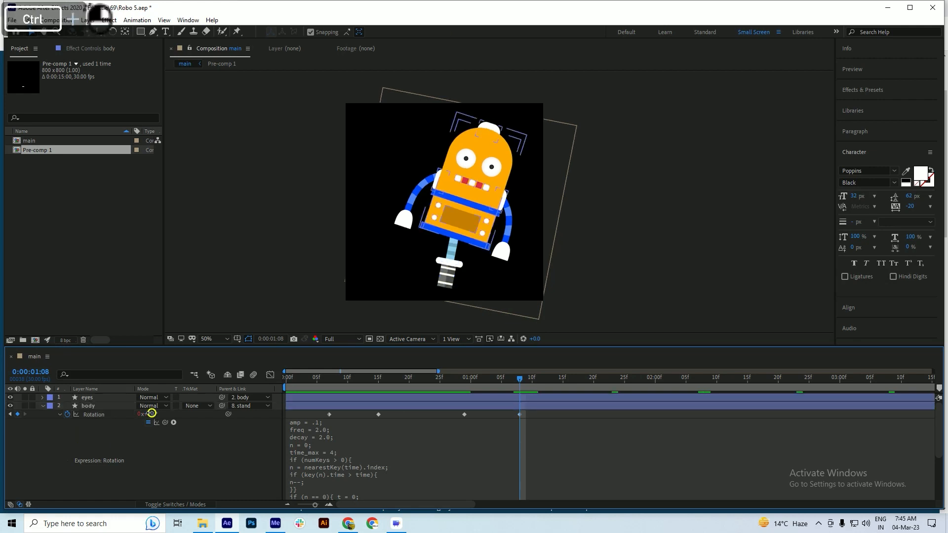
{"action": "left_click_drag", "start_coordinate": [148, 414], "coordinate": [142, 415]}
{"action": "key", "text": "ctrl+s"}
{"action": "left_click", "coordinate": [459, 379]}
{"action": "key", "text": "space"}
{"action": "key", "text": "space"}
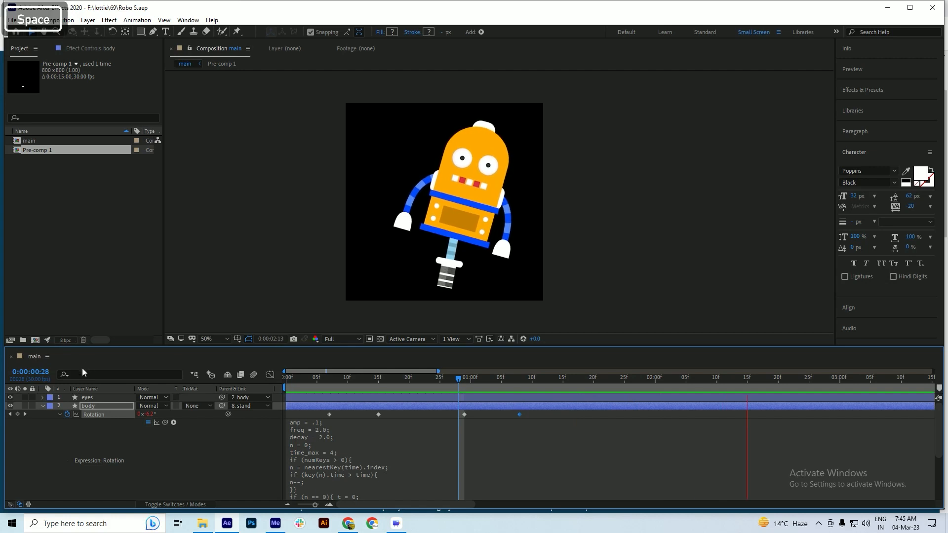
Collapse all layers, then reveal only the keyframed properties of the body and tyre layers
{"action": "key", "text": "ctrl+a"}
{"action": "left_click", "coordinate": [42, 406]}
{"action": "scroll", "coordinate": [362, 416], "scroll_direction": "down", "scroll_amount": 2}
{"action": "left_click", "coordinate": [363, 472]}
{"action": "left_click", "coordinate": [91, 447]}
{"action": "left_click", "coordinate": [93, 405], "text": "ctrl"}
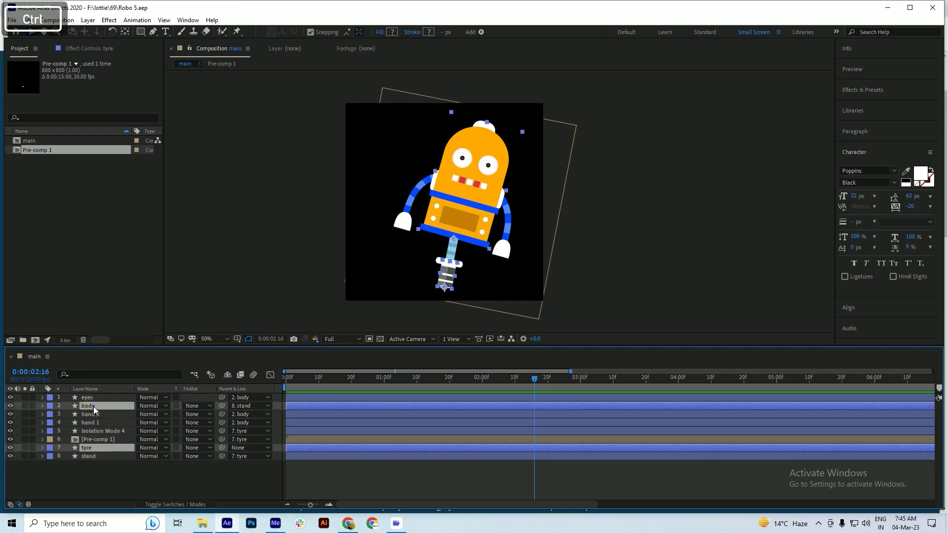
{"action": "key", "text": "u"}
Preview the full tilt animation, set the current time to 0:00:02:14, and save the project
{"action": "key", "text": "space"}
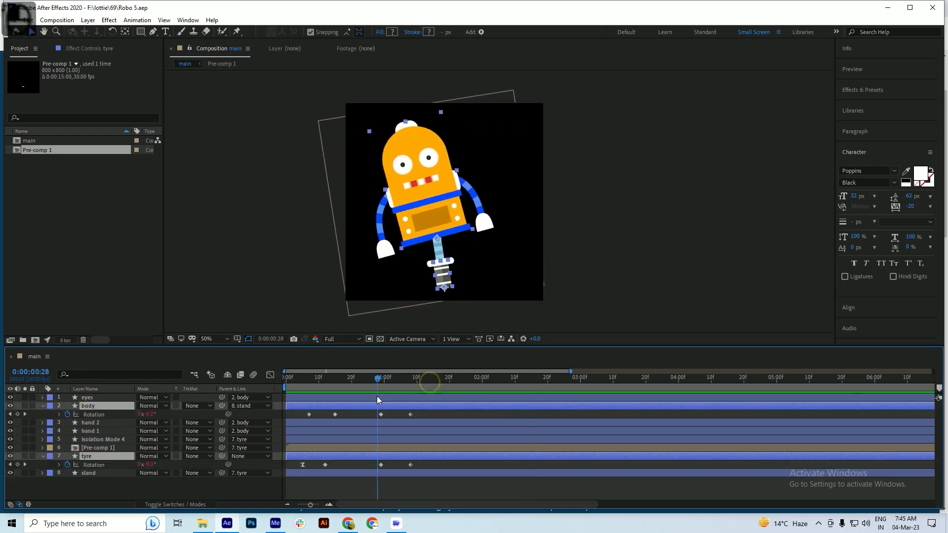
{"action": "key", "text": "space"}
{"action": "left_click_drag", "start_coordinate": [430, 382], "coordinate": [528, 393]}
{"action": "key", "text": "ctrl+s"}
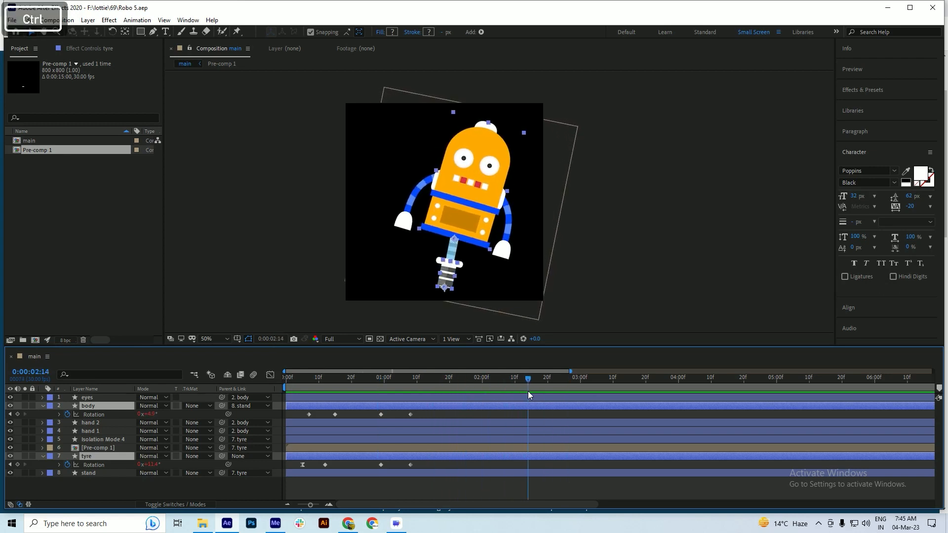
Paste a copy of the second tilt's last Rotation keyframe at 0:00:02:14 on both the body and tyre layers
{"action": "left_click", "coordinate": [420, 415]}
{"action": "key", "text": "ctrl+v"}
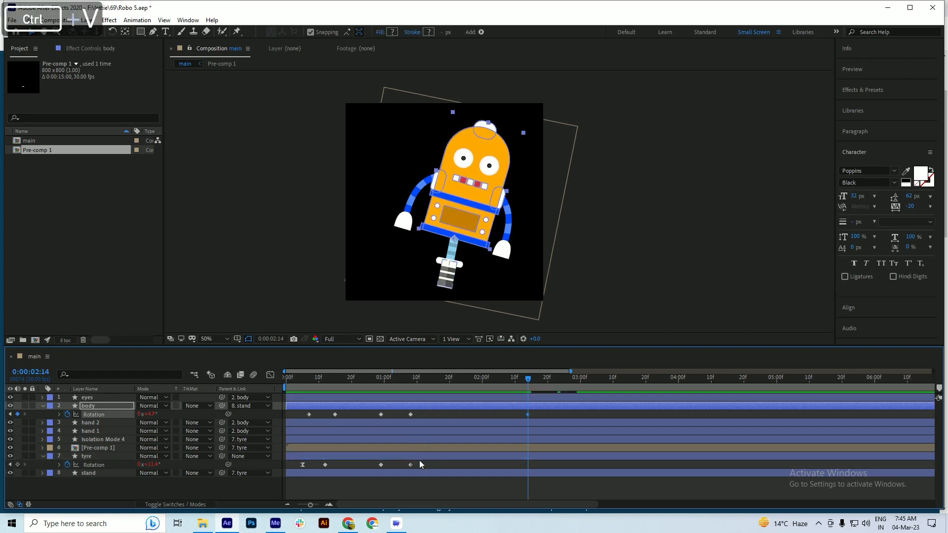
{"action": "left_click", "coordinate": [404, 466]}
{"action": "key", "text": "ctrl+v"}
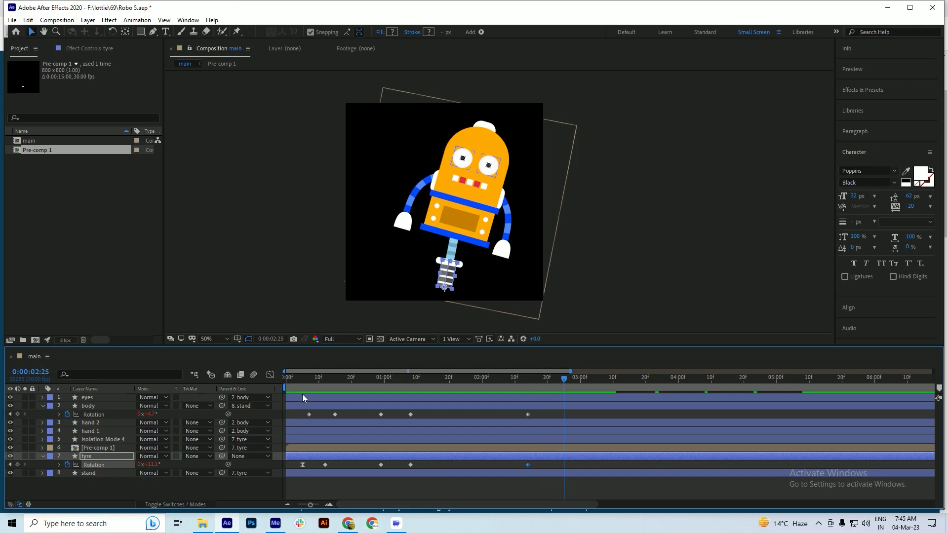
Copy the first upright Rotation keyframes of the body and tyre to 0:00:02:25 and save the project
{"action": "left_click", "coordinate": [307, 418]}
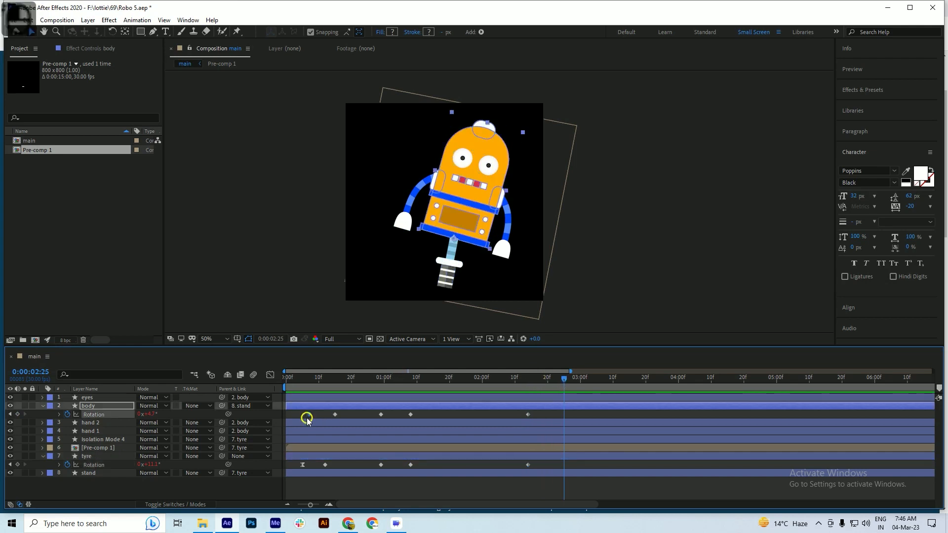
{"action": "key", "text": "ctrl+c"}
{"action": "key", "text": "ctrl+v"}
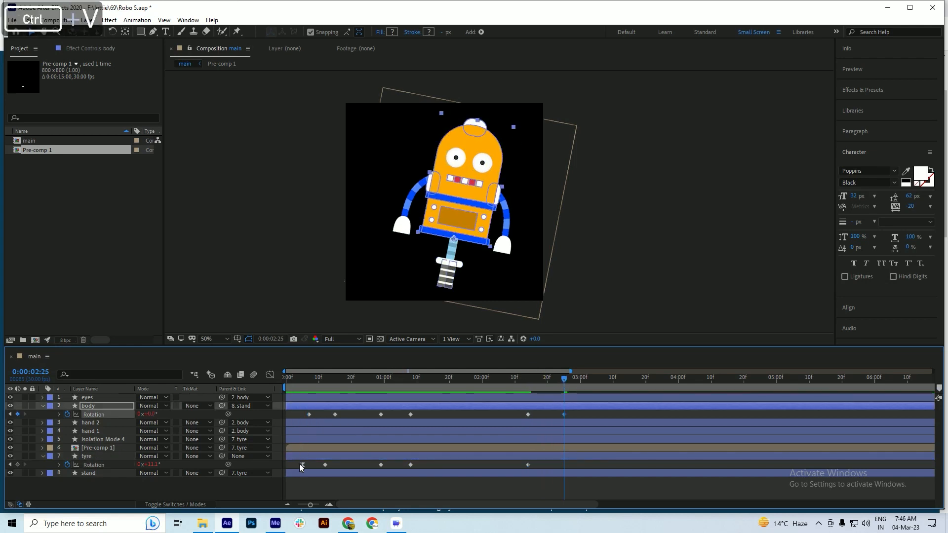
{"action": "left_click", "coordinate": [301, 465]}
{"action": "key", "text": "ctrl+c"}
{"action": "key", "text": "ctrl+v"}
{"action": "key", "text": "ctrl+s"}
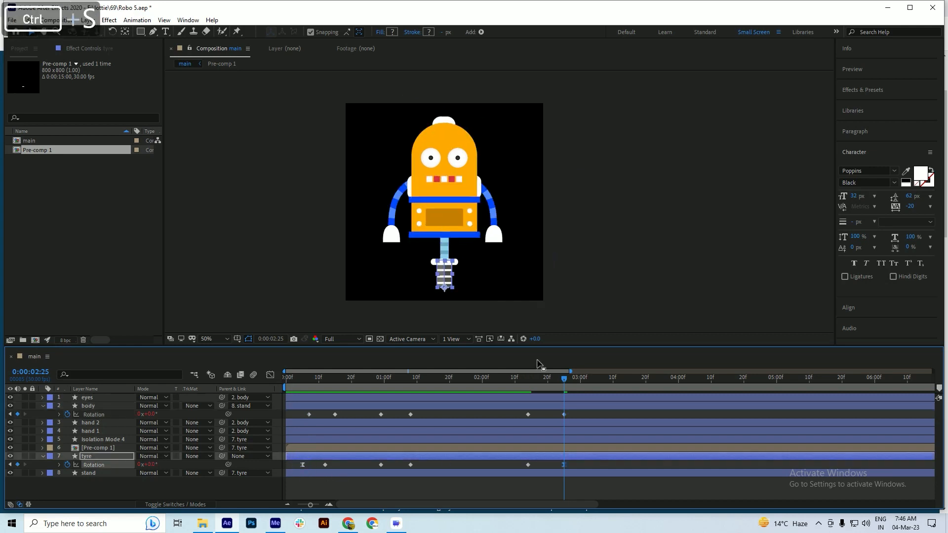
Preview the robot's return to upright, set the current time to 0:00:04:01, and save the project
{"action": "left_click_drag", "start_coordinate": [542, 384], "coordinate": [533, 388]}
{"action": "left_click", "coordinate": [563, 464], "text": "ctrl"}
{"action": "left_click_drag", "start_coordinate": [531, 379], "coordinate": [520, 388]}
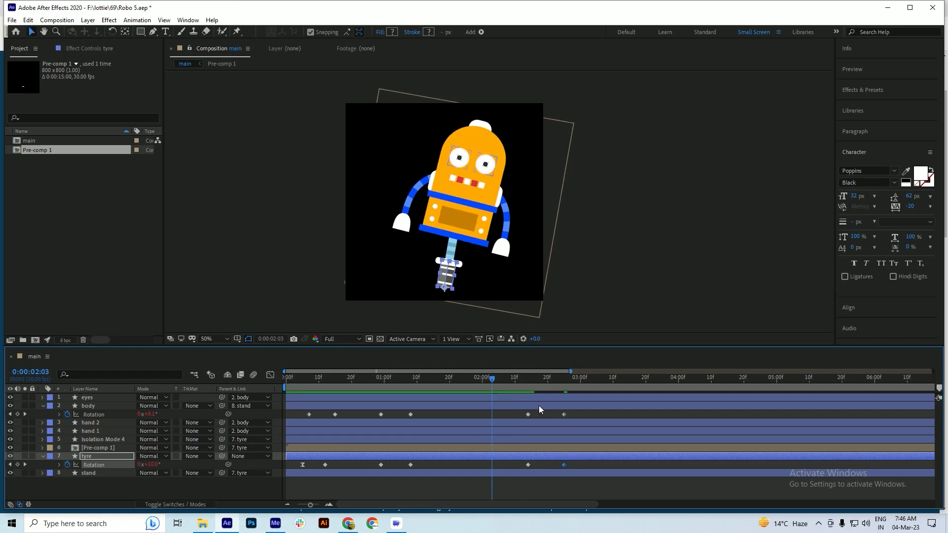
{"action": "key", "text": "space"}
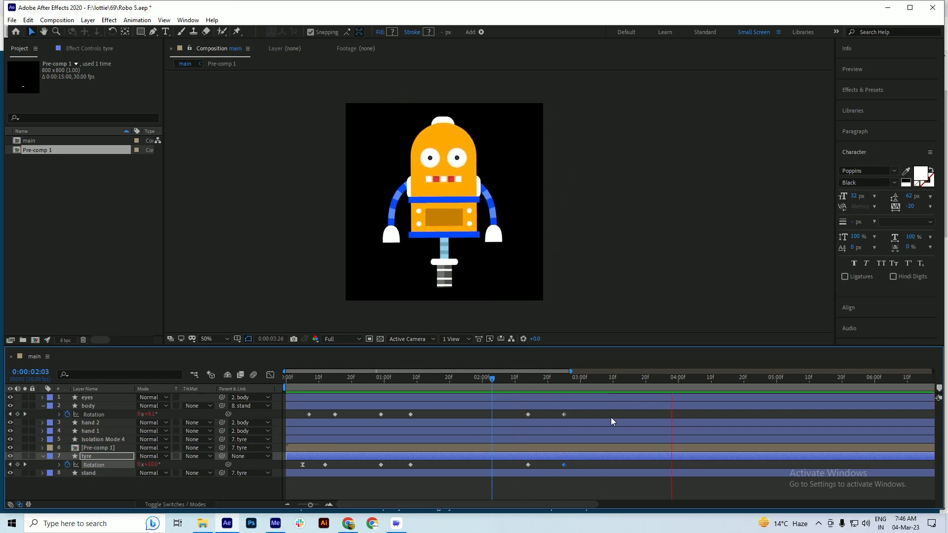
{"action": "key", "text": "space"}
{"action": "left_click_drag", "start_coordinate": [591, 379], "coordinate": [682, 391]}
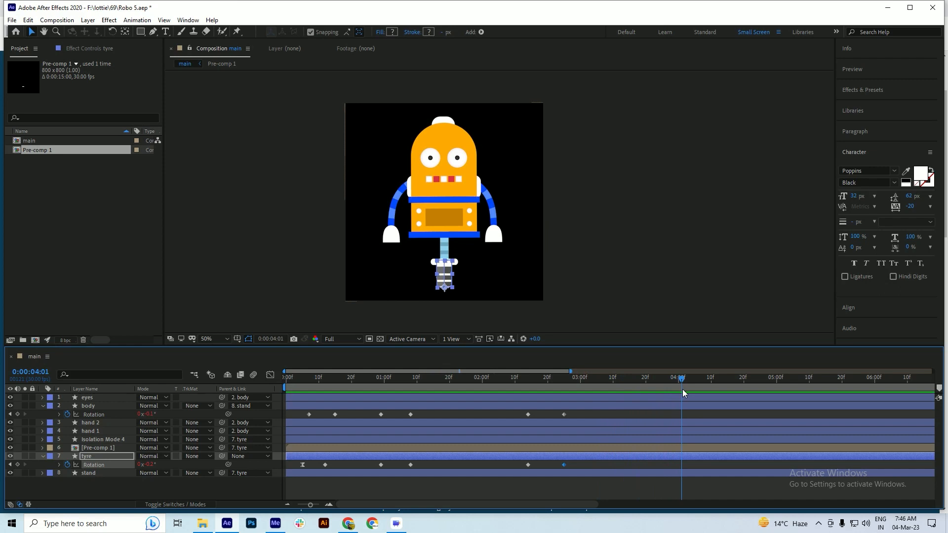
{"action": "key", "text": "ctrl+s"}
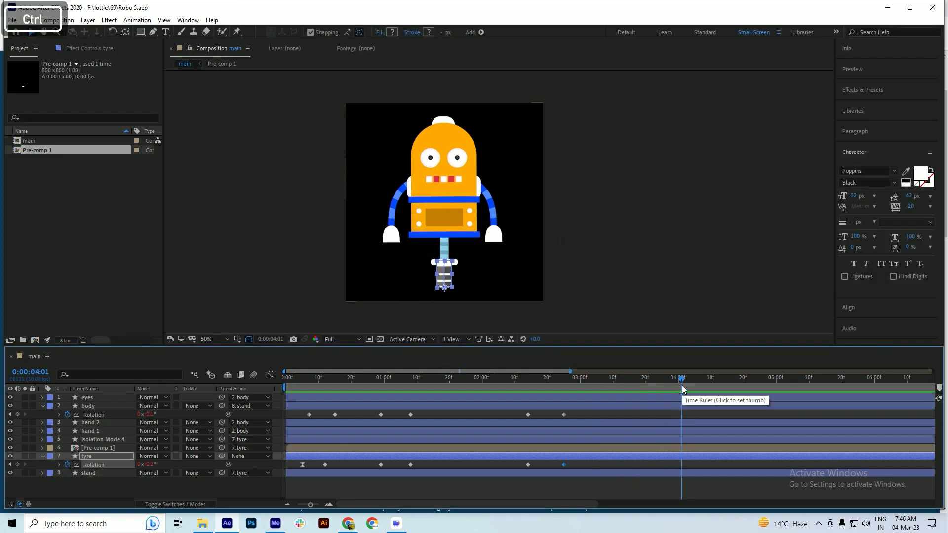
{"action": "key", "text": "ctrl+s"}
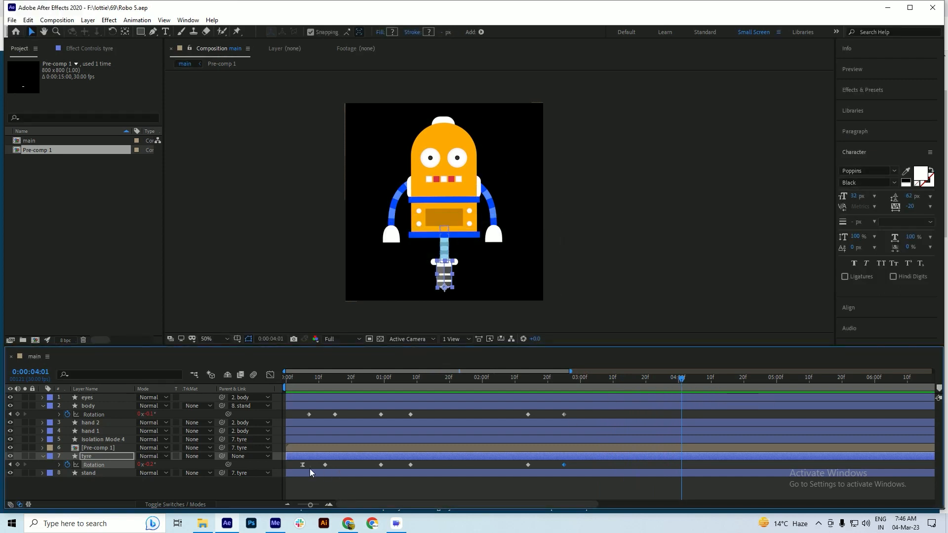
Set the tyre layer's Scale to 88.5% to shrink the whole robot, and save the project
{"action": "key", "text": "s"}
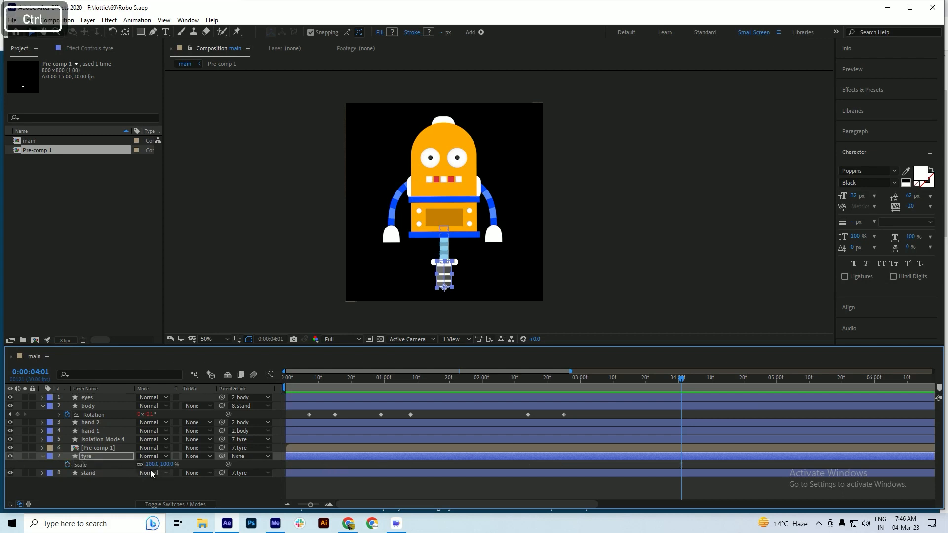
{"action": "left_click", "coordinate": [118, 496]}
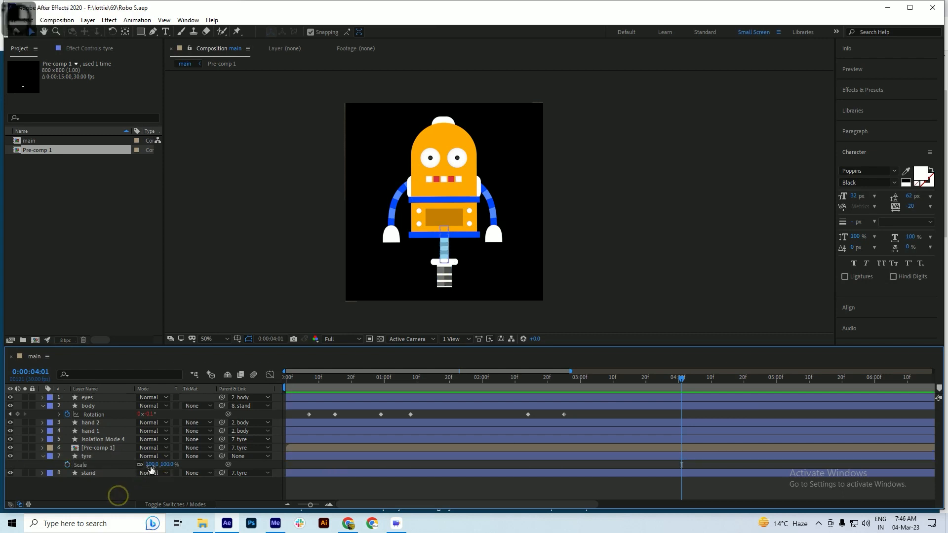
{"action": "left_click_drag", "start_coordinate": [153, 465], "coordinate": [113, 483]}
{"action": "key", "text": "ctrl+s"}
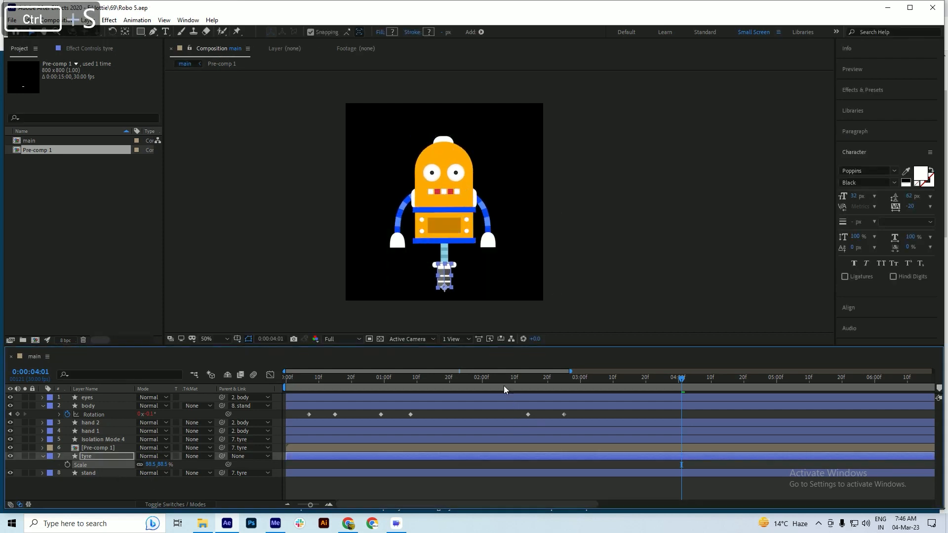
Preview the tilt animation of the scaled-down robot from the beginning
{"action": "key", "text": "space"}
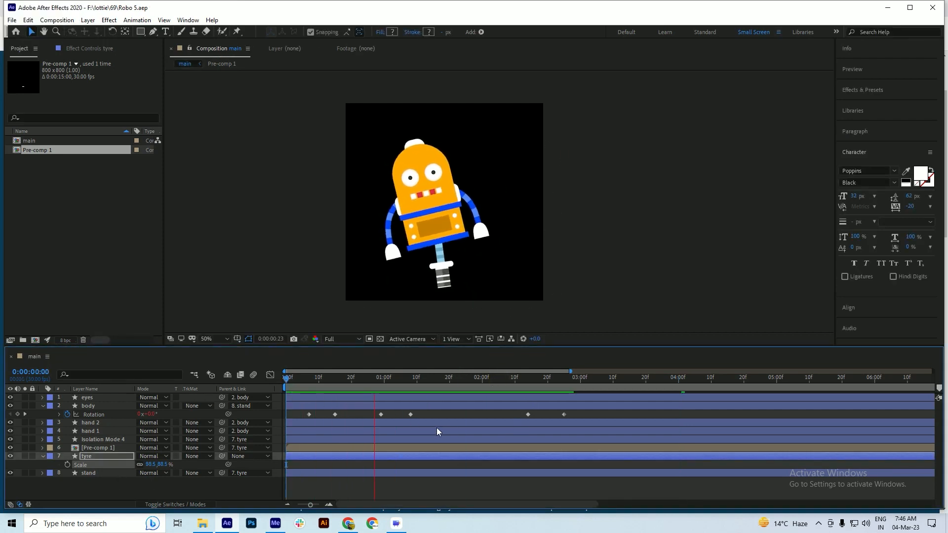
{"action": "key", "text": "space"}
{"action": "left_click_drag", "start_coordinate": [374, 378], "coordinate": [277, 388]}
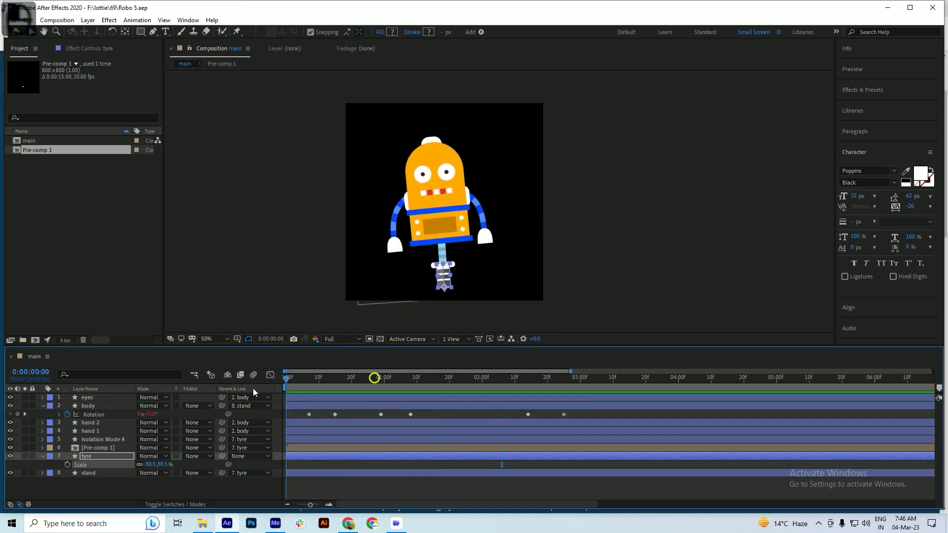
{"action": "key", "text": "space"}
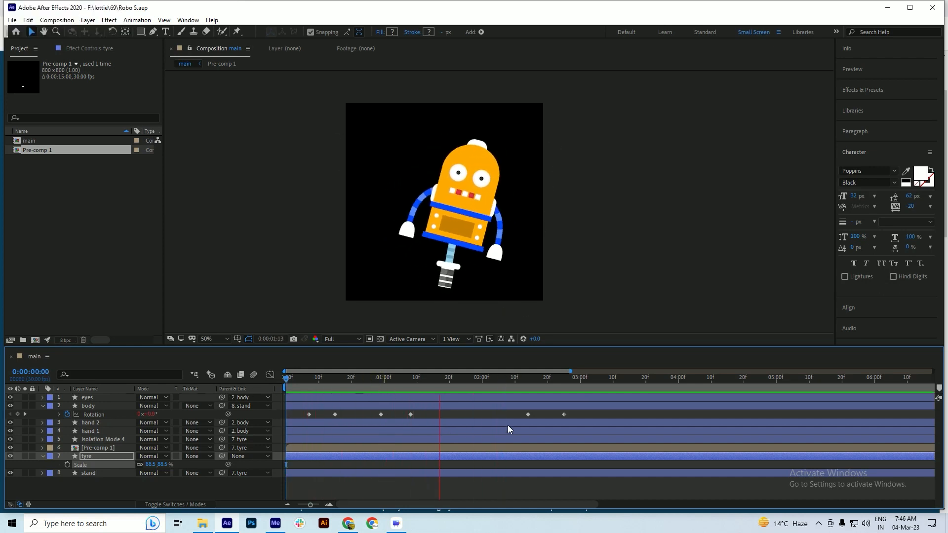
{"action": "key", "text": "space"}
Shift the last four Rotation keyframes of the body and tyre about 11 frames later and preview the timing
{"action": "left_click_drag", "start_coordinate": [369, 414], "coordinate": [537, 428]}
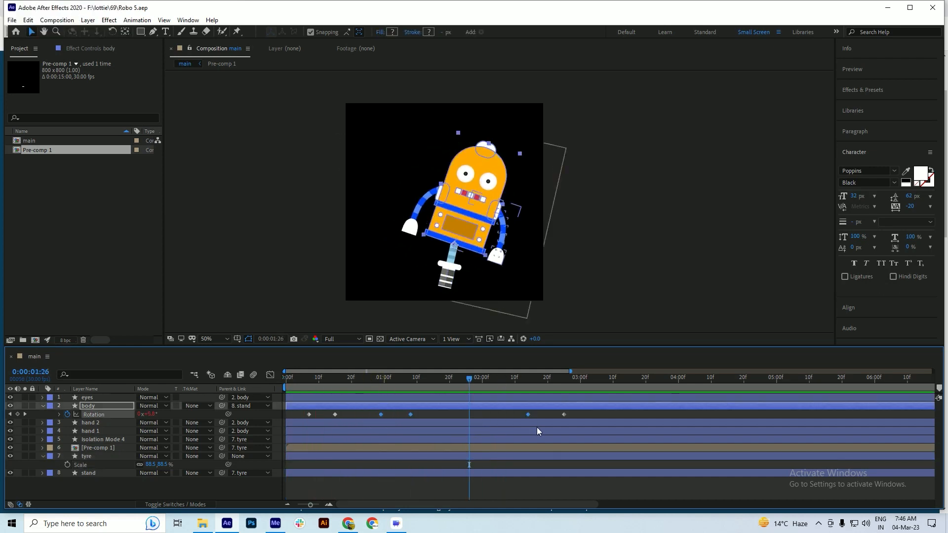
{"action": "left_click", "coordinate": [484, 454]}
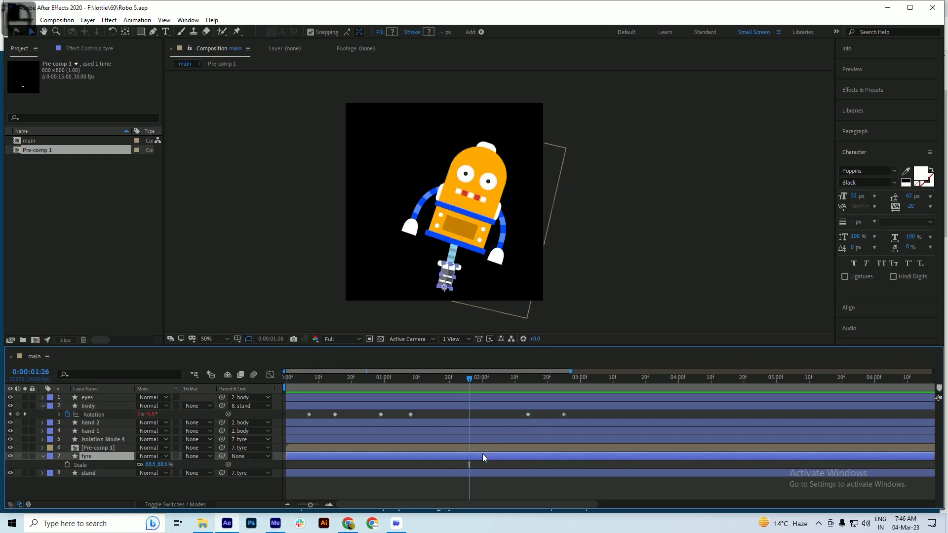
{"action": "key", "text": "r"}
{"action": "left_click_drag", "start_coordinate": [370, 414], "coordinate": [567, 484]}
{"action": "left_click_drag", "start_coordinate": [383, 413], "coordinate": [416, 416]}
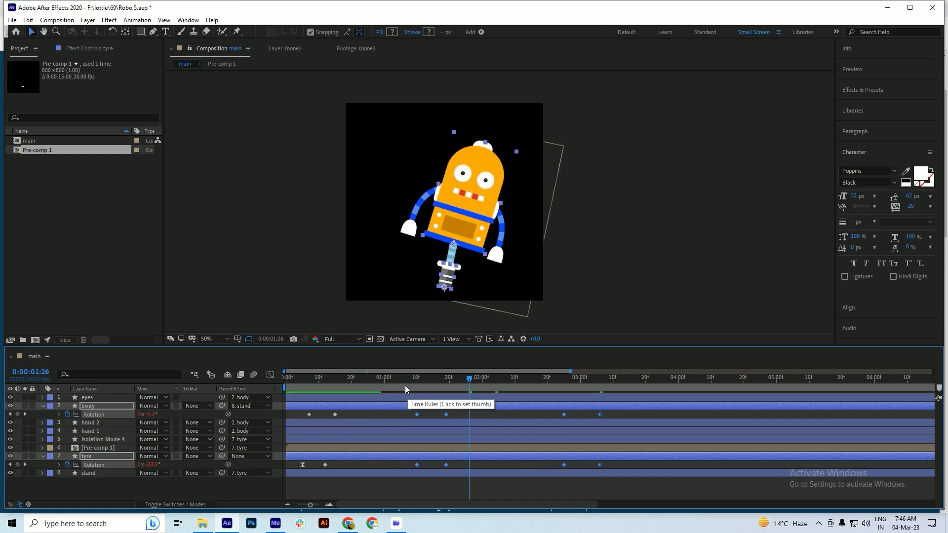
{"action": "key", "text": "space"}
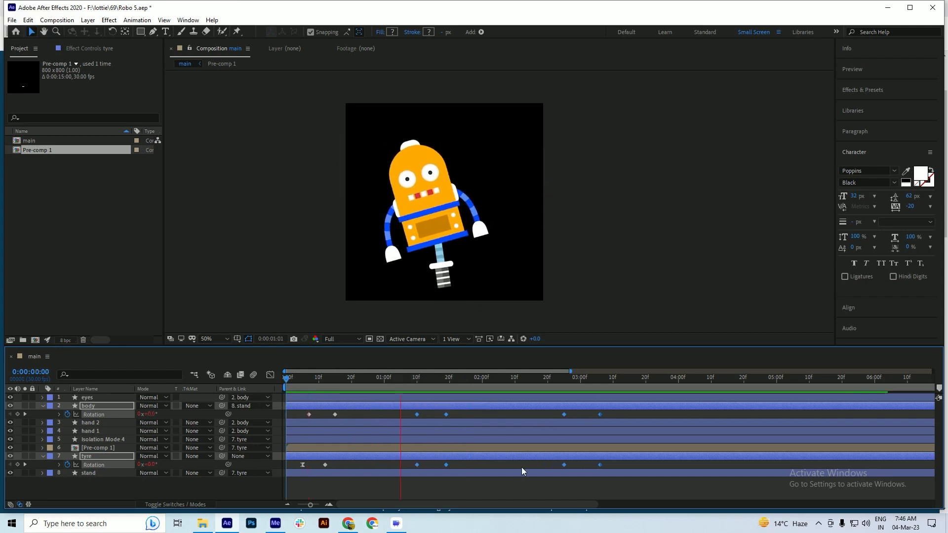
{"action": "key", "text": "space"}
Shift the same body and tyre Rotation keyframes about 8 more frames later and replay the animation
{"action": "left_click_drag", "start_coordinate": [417, 414], "coordinate": [442, 414]}
{"action": "key", "text": "space"}
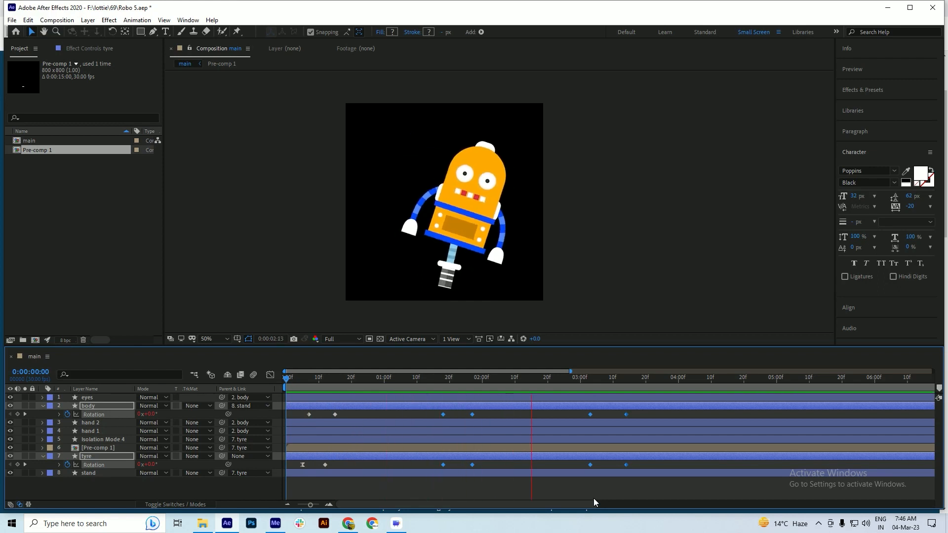
{"action": "key", "text": "space"}
Move the final Rotation keyframes of the body and tyre to 0:00:03:12 and preview the return to upright
{"action": "left_click_drag", "start_coordinate": [639, 413], "coordinate": [618, 467]}
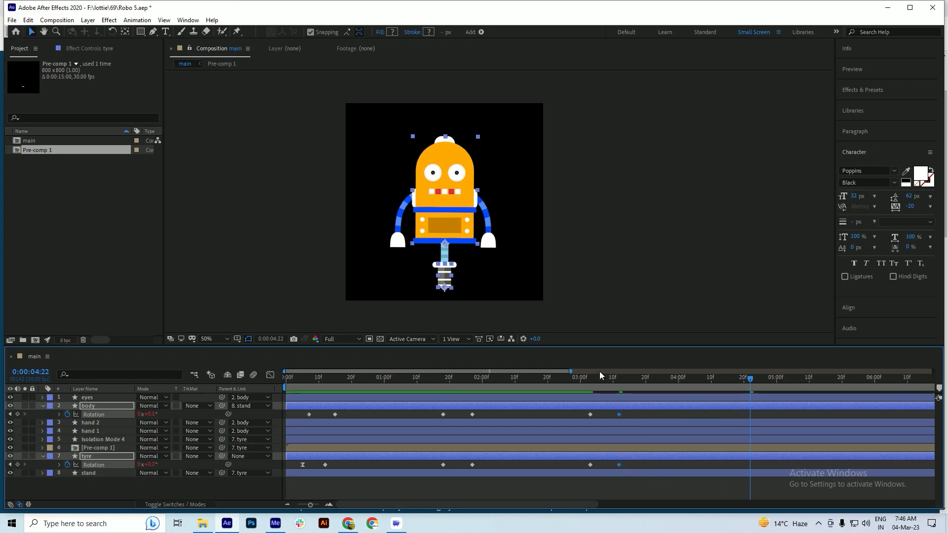
{"action": "left_click", "coordinate": [554, 378]}
{"action": "key", "text": "space"}
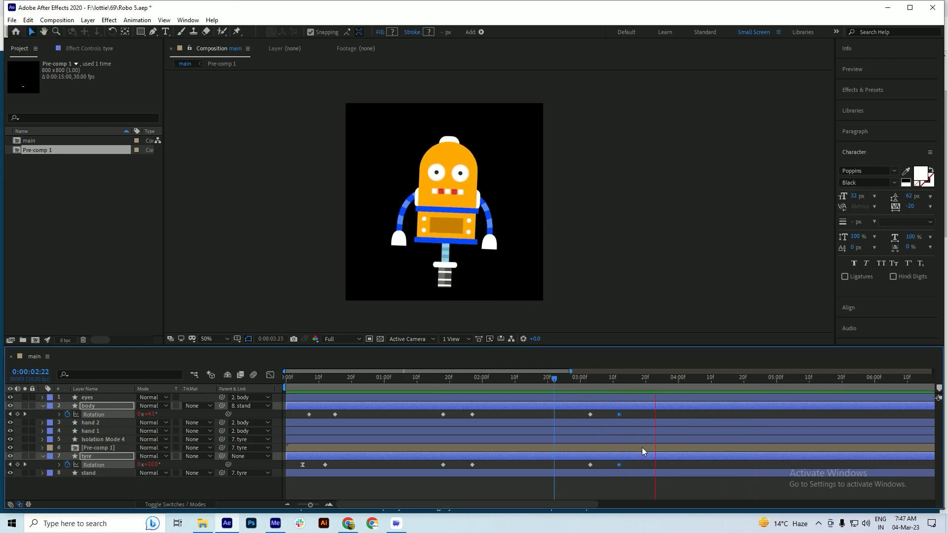
{"action": "left_click_drag", "start_coordinate": [494, 380], "coordinate": [620, 403]}
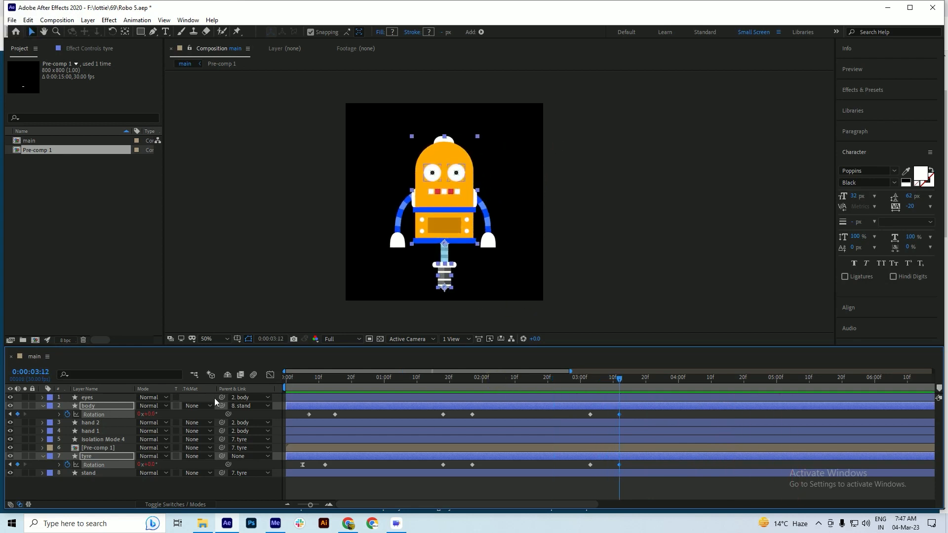
Preview the full animation from the start, set the current time to 0:00:04:08, and save the project
{"action": "key", "text": "space"}
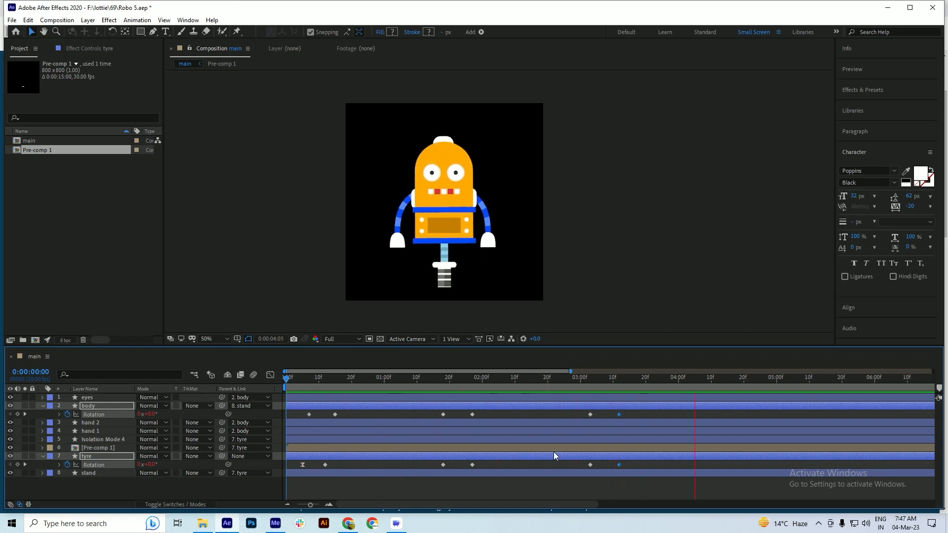
{"action": "key", "text": "space"}
{"action": "left_click_drag", "start_coordinate": [644, 382], "coordinate": [704, 387]}
{"action": "key", "text": "ctrl+s"}
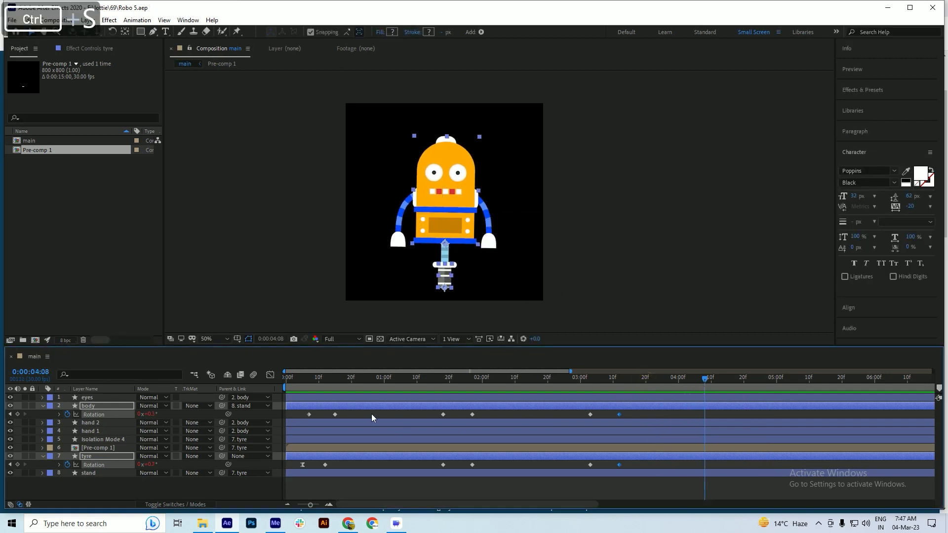
{"action": "scroll", "coordinate": [339, 411], "scroll_direction": "down", "scroll_amount": 2}
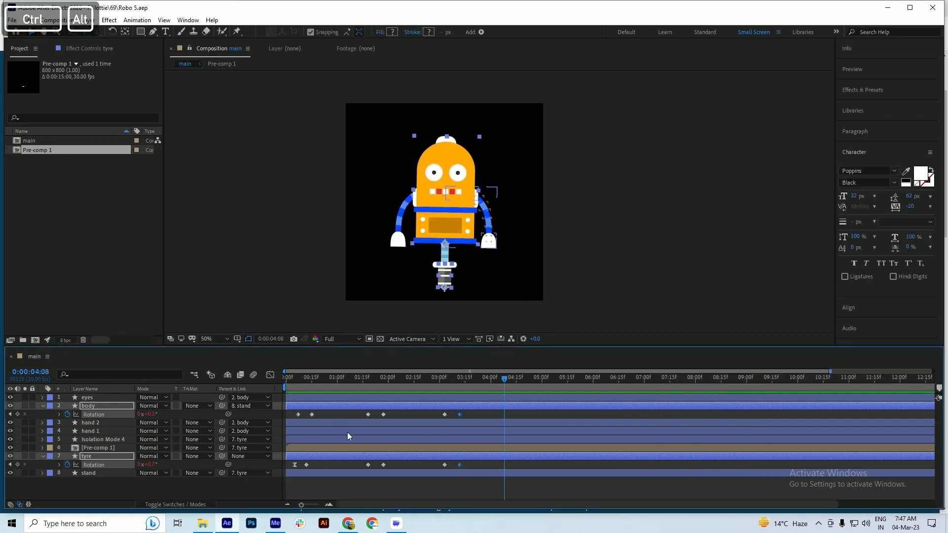
{"action": "scroll", "coordinate": [340, 431], "scroll_direction": "up", "scroll_amount": 2}
{"action": "key", "text": "ctrl+s"}
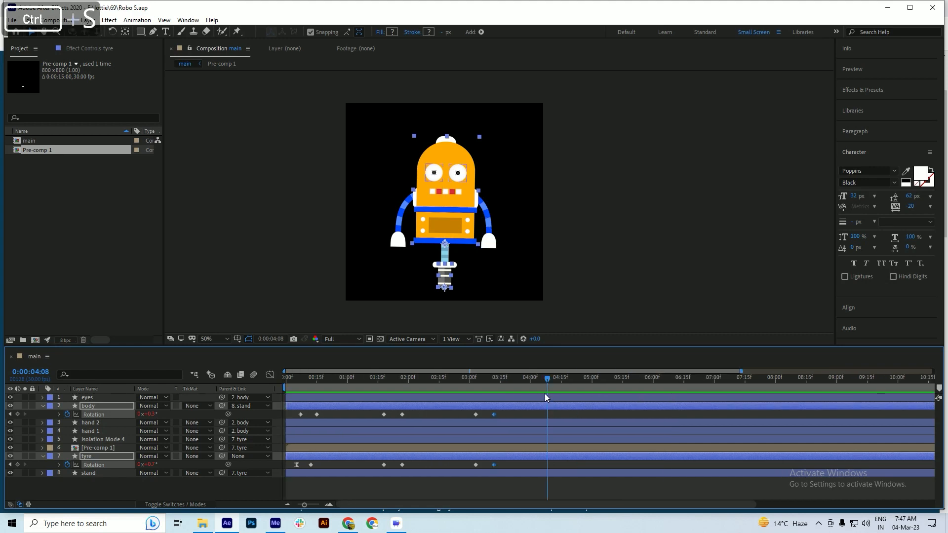
Add a Scale keyframe to the tyre layer at 0:00:04:08
{"action": "left_click", "coordinate": [90, 458]}
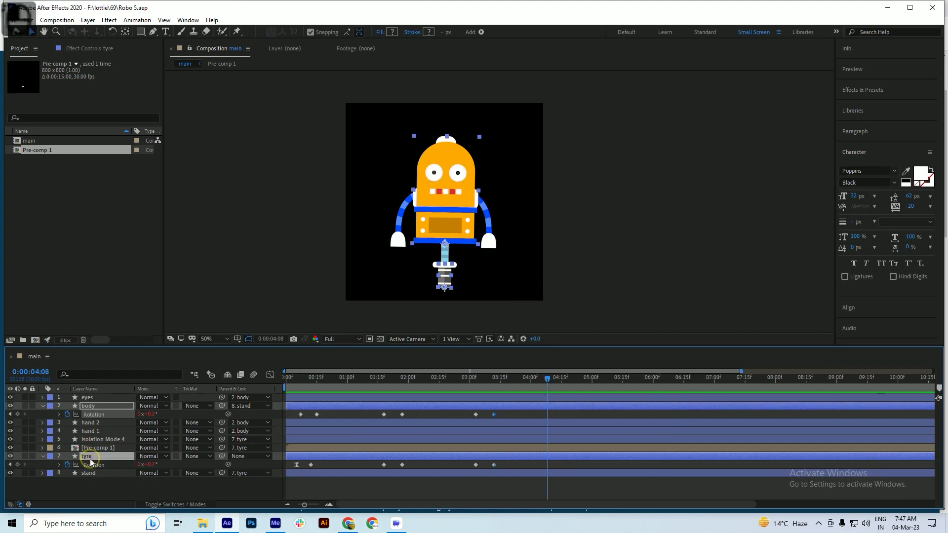
{"action": "left_click", "coordinate": [88, 457]}
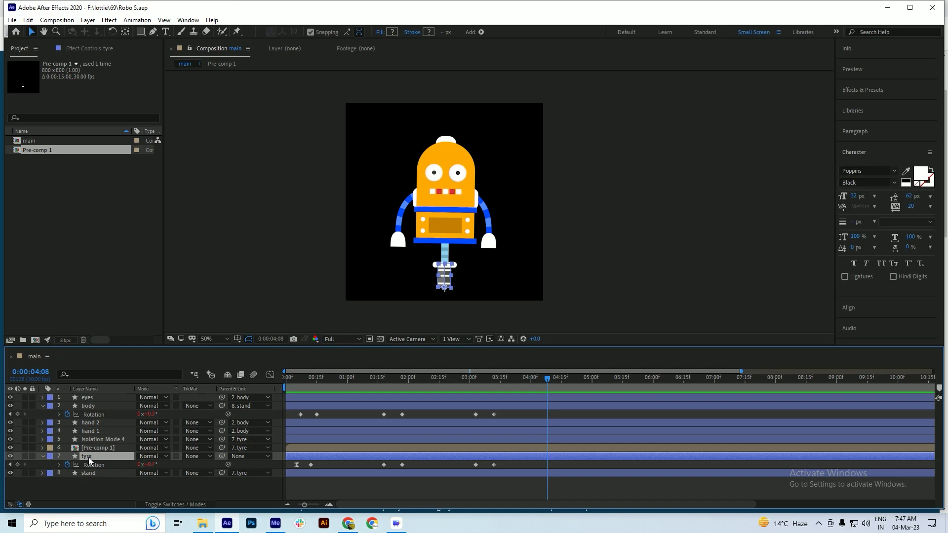
{"action": "key", "text": "s"}
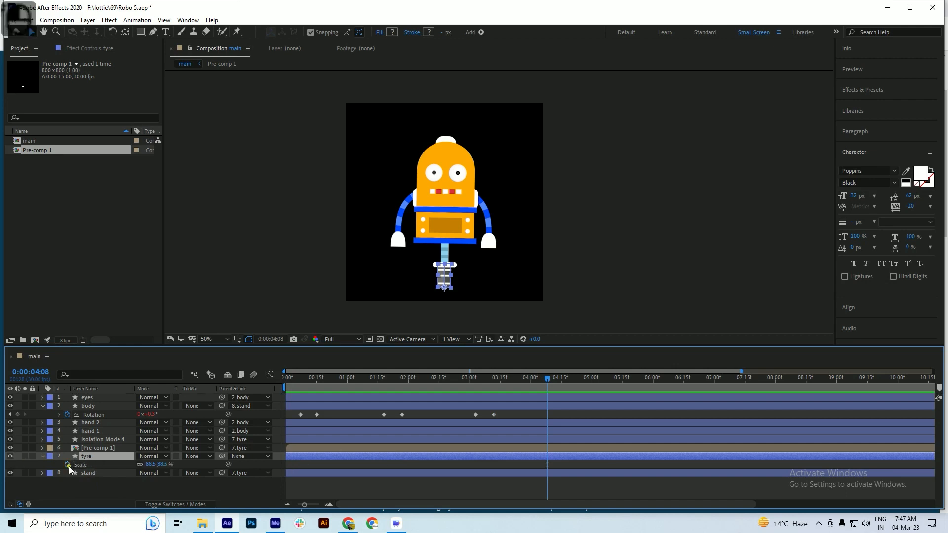
{"action": "left_click", "coordinate": [69, 465]}
{"action": "scroll", "coordinate": [546, 413], "scroll_direction": "up", "scroll_amount": 3}
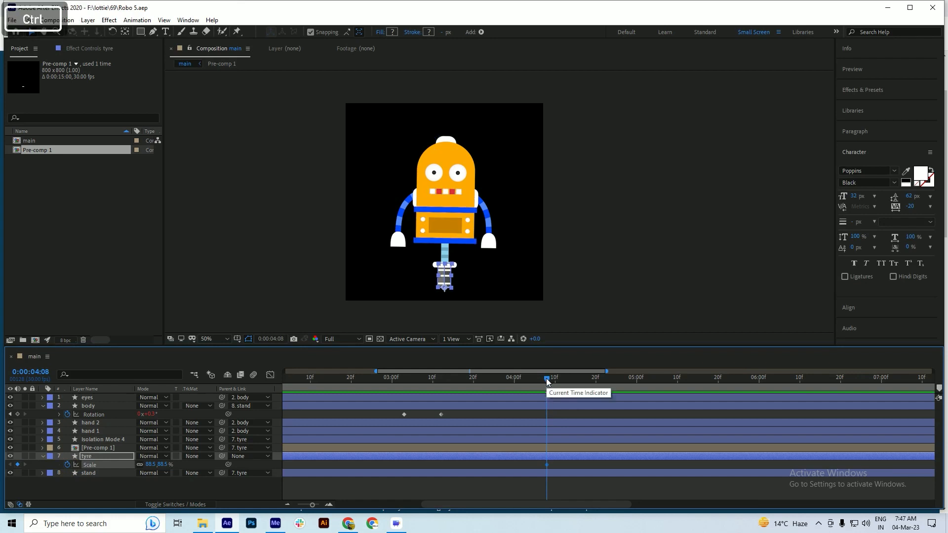
Advance the current time to 0:00:04:13, fit the whole robot composition in the viewer, and save the project
{"action": "key", "text": "ctrl+Right"}
{"action": "key", "text": "ctrl+Right"}
{"action": "key", "text": "ctrl+Left"}
{"action": "key", "text": "ctrl+Right"}
{"action": "key", "text": "ctrl+Right"}
{"action": "key", "text": "ctrl+Right"}
{"action": "key", "text": "ctrl+Right"}
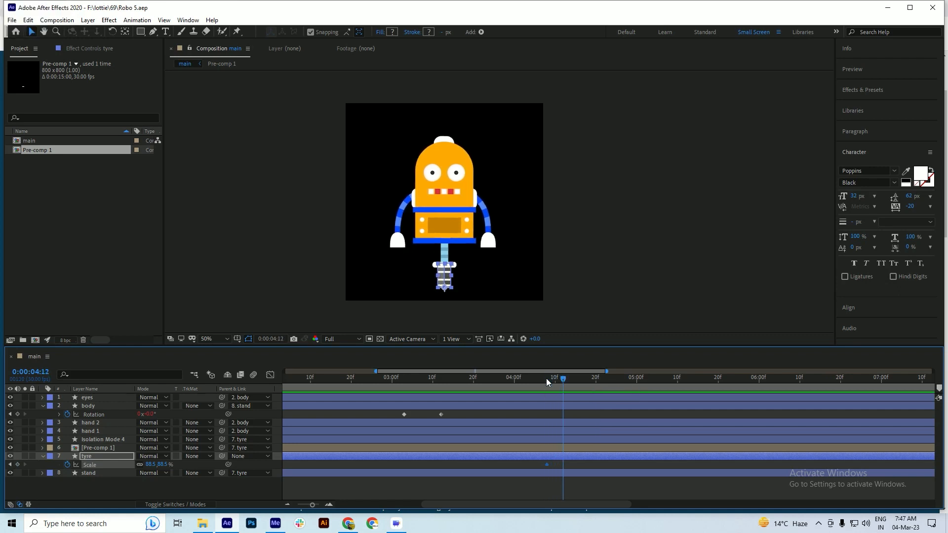
{"action": "scroll", "coordinate": [454, 265], "scroll_direction": "up", "scroll_amount": 2}
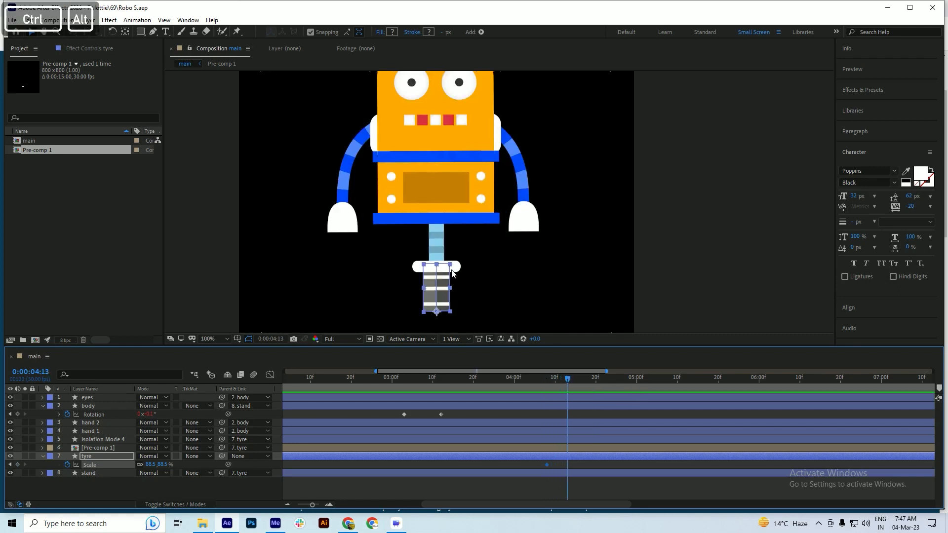
{"action": "scroll", "coordinate": [452, 284], "scroll_direction": "down", "scroll_amount": 2}
{"action": "scroll", "coordinate": [447, 268], "scroll_direction": "up", "scroll_amount": 2}
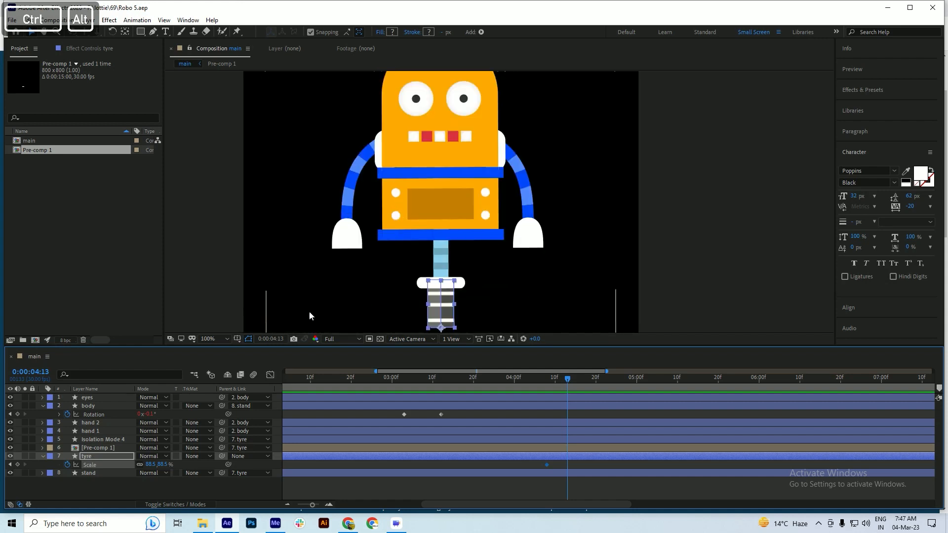
{"action": "left_click", "coordinate": [218, 339]}
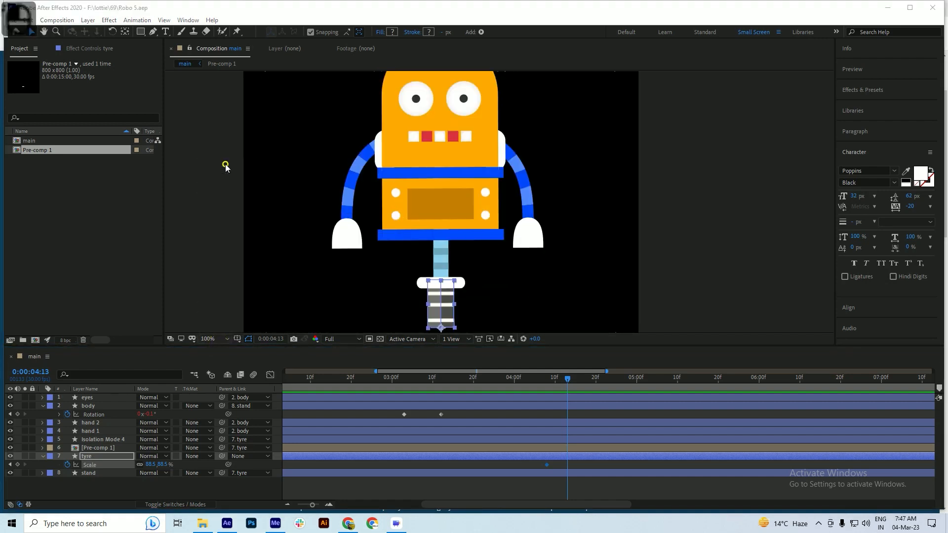
{"action": "left_click", "coordinate": [225, 163]}
{"action": "key", "text": "ctrl+s"}
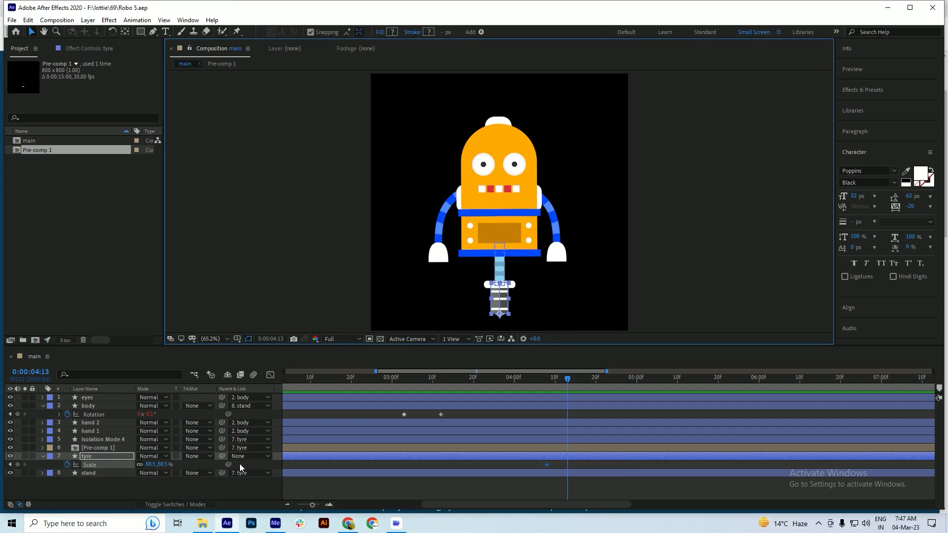
Unlink the tyre's Scale dimensions, set its vertical scale to 79.5% at 0:00:04:13, and save the project
{"action": "key", "text": "ctrl"}
{"action": "left_click", "coordinate": [139, 464]}
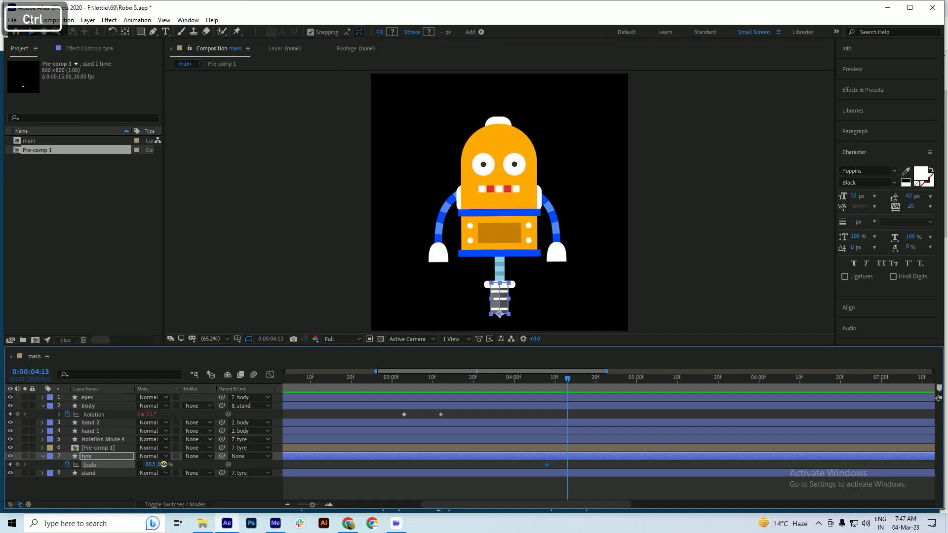
{"action": "left_click_drag", "start_coordinate": [161, 464], "coordinate": [160, 464]}
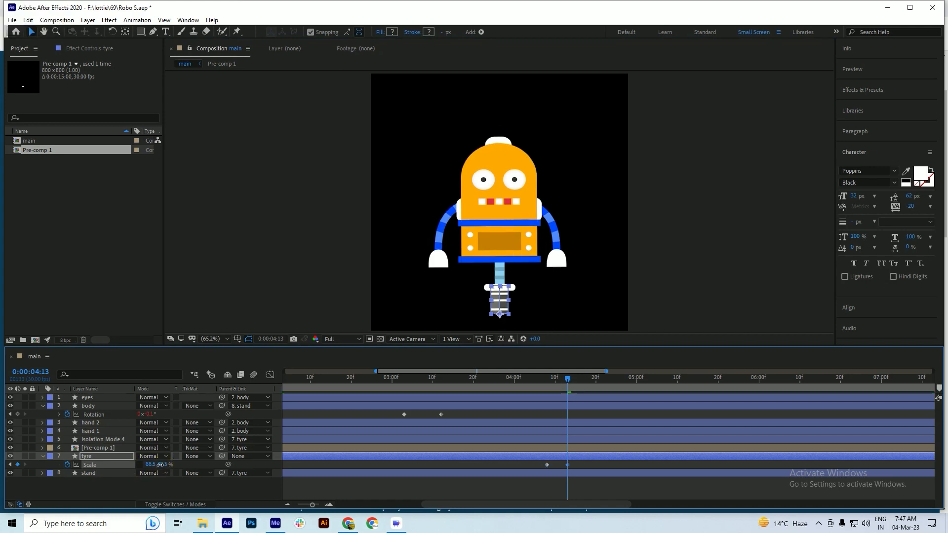
{"action": "key", "text": "ctrl+s"}
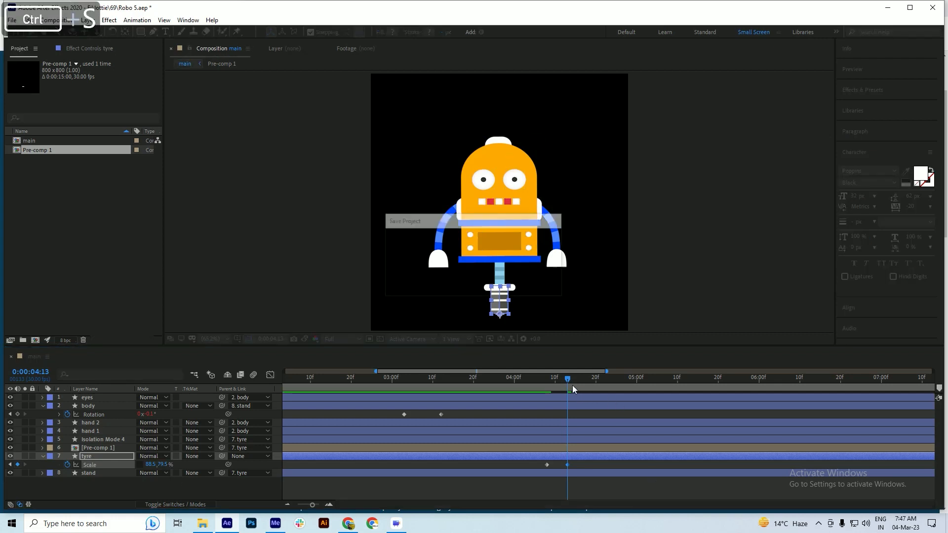
Set the tyre's vertical scale to 92.5% at 0:00:05:12 and save the project
{"action": "left_click_drag", "start_coordinate": [568, 384], "coordinate": [668, 393]}
{"action": "scroll", "coordinate": [494, 411], "scroll_direction": "down", "scroll_amount": 1}
{"action": "left_click_drag", "start_coordinate": [585, 382], "coordinate": [593, 383]}
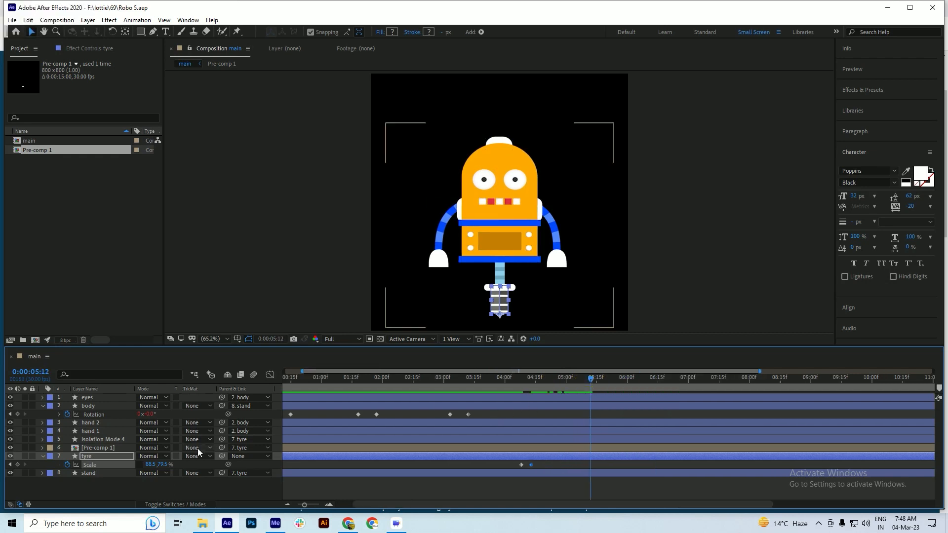
{"action": "left_click_drag", "start_coordinate": [161, 468], "coordinate": [169, 465]}
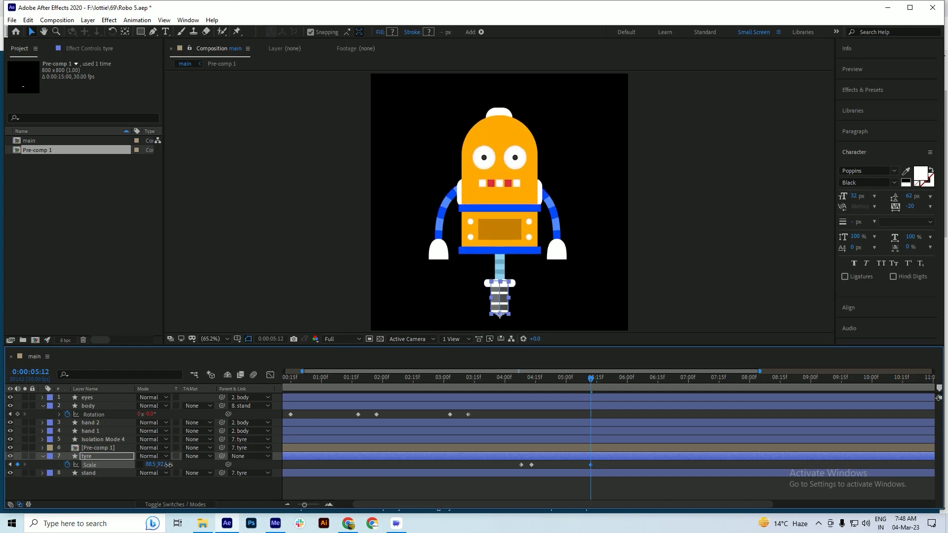
{"action": "key", "text": "ctrl+s"}
Preview the tyre's squash and stretch, and move its last Scale keyframe earlier to 0:00:04:29
{"action": "left_click_drag", "start_coordinate": [585, 379], "coordinate": [547, 380]}
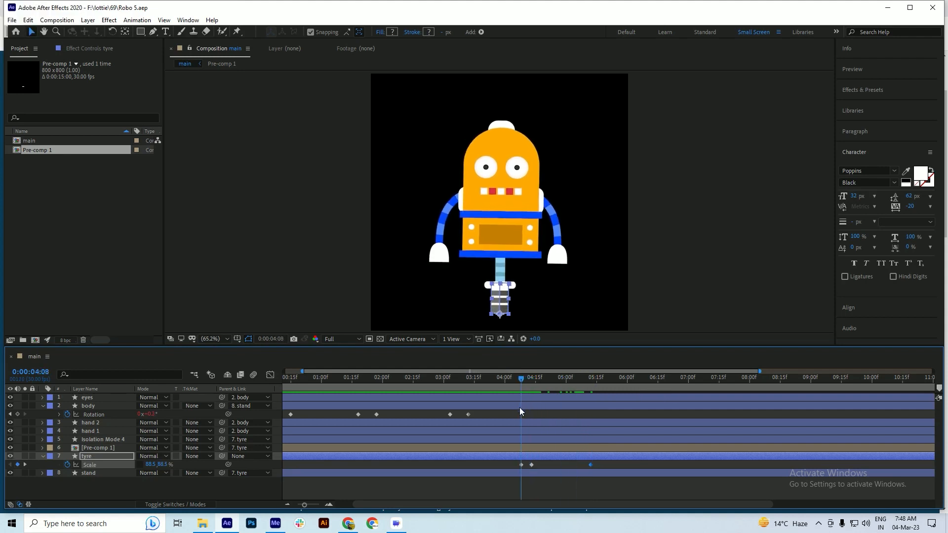
{"action": "key", "text": "space"}
{"action": "left_click_drag", "start_coordinate": [536, 379], "coordinate": [500, 389]}
{"action": "key", "text": "space"}
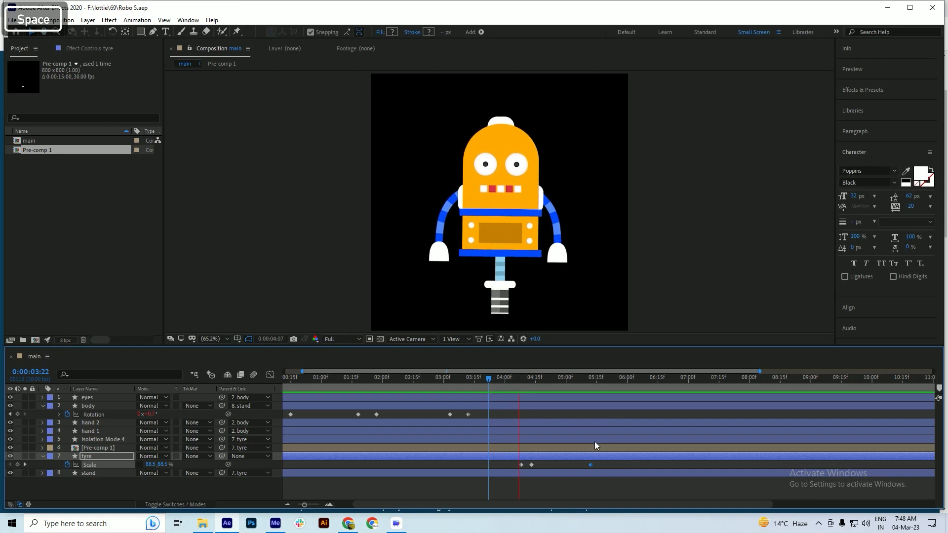
{"action": "key", "text": "space"}
{"action": "left_click_drag", "start_coordinate": [591, 464], "coordinate": [565, 465]}
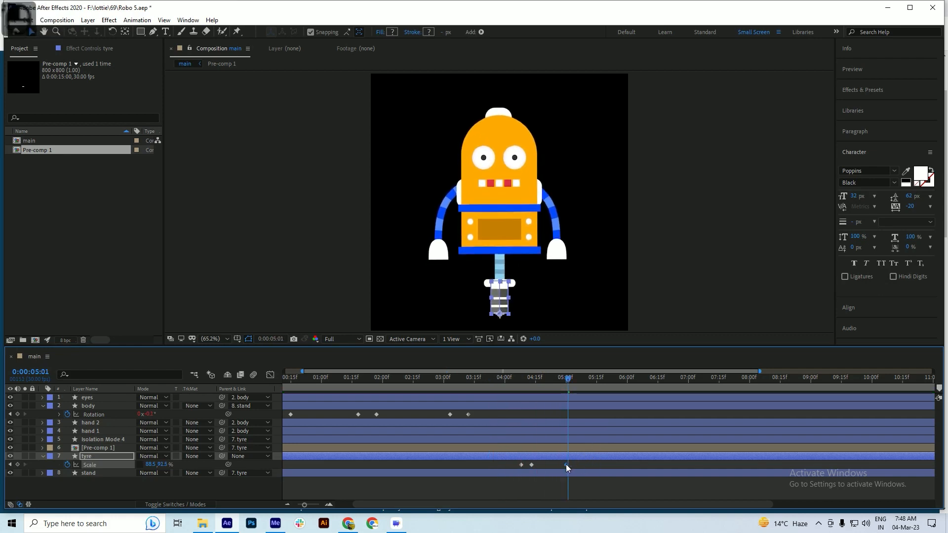
Add a Position keyframe to the tyre layer at 0:00:04:13 and save the project
{"action": "left_click_drag", "start_coordinate": [559, 379], "coordinate": [532, 394]}
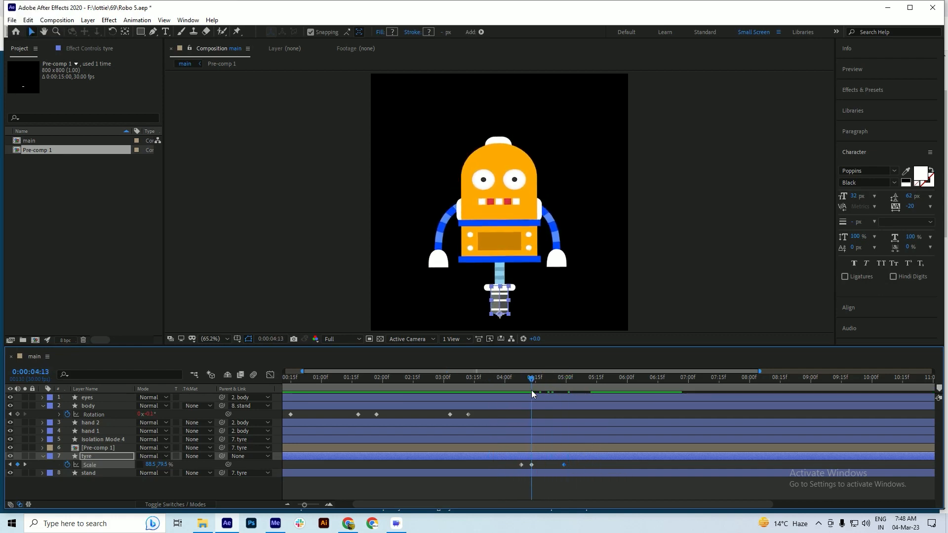
{"action": "key", "text": "ctrl+s"}
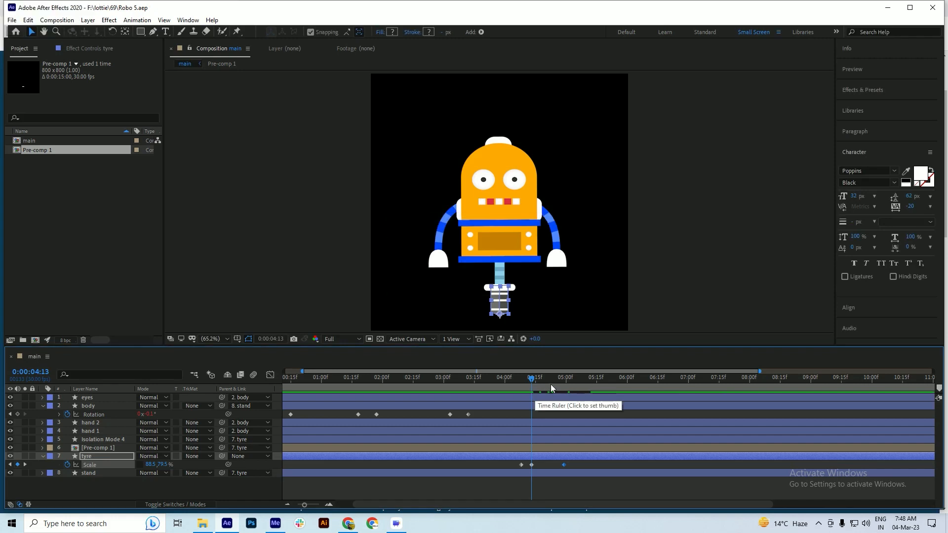
{"action": "key", "text": "shift+p"}
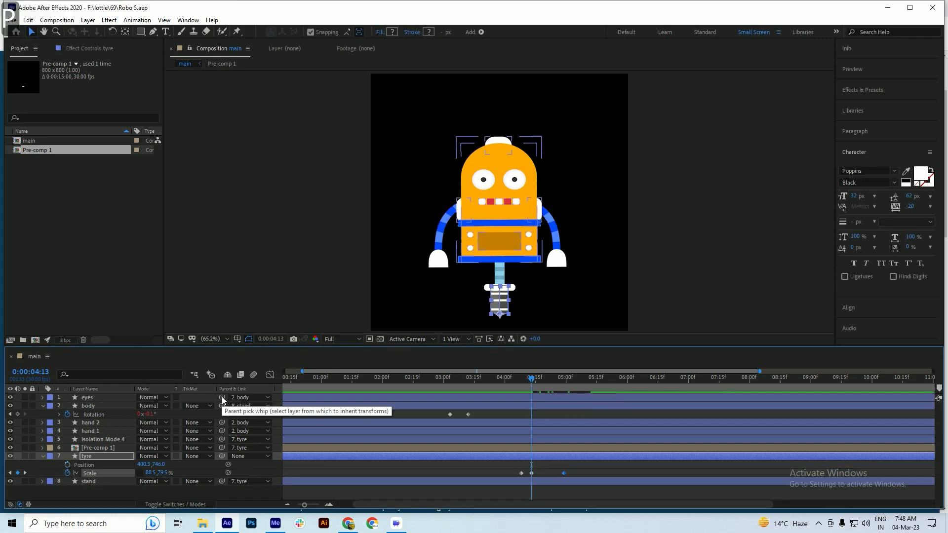
{"action": "left_click", "coordinate": [68, 465]}
{"action": "key", "text": "ctrl+s"}
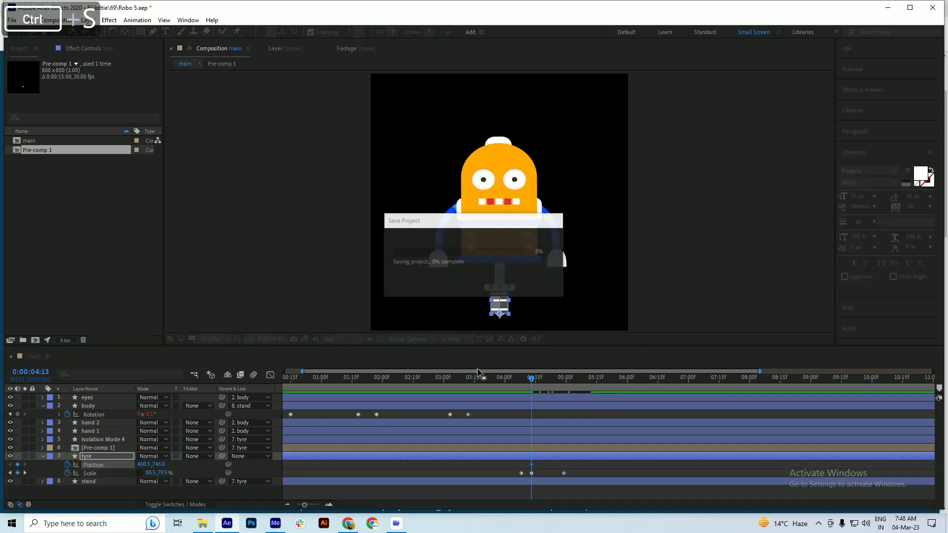
Go to 0:00:04:29, show the rulers, place a horizontal guide at the tyre's base as ground line, and save
{"action": "left_click_drag", "start_coordinate": [537, 382], "coordinate": [565, 389]}
{"action": "key", "text": "ctrl+s"}
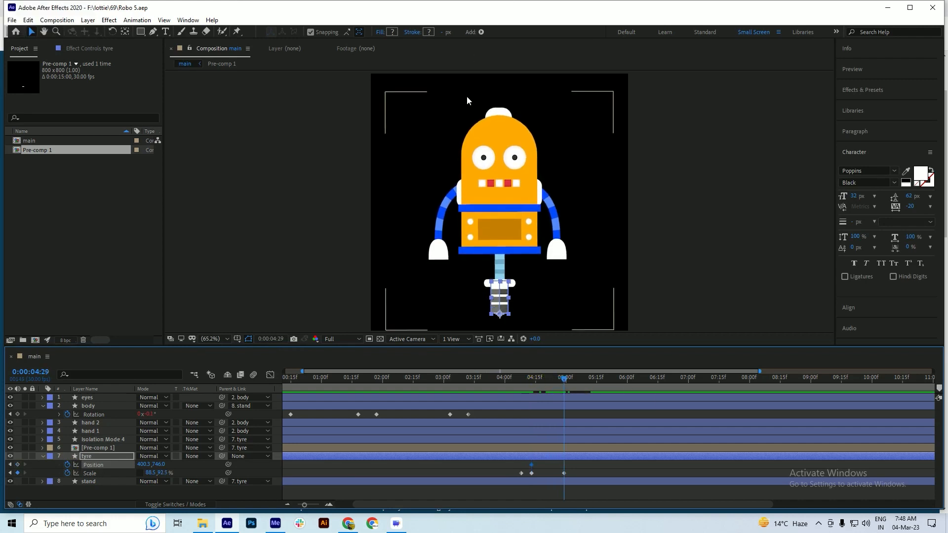
{"action": "key", "text": "ctrl+r"}
{"action": "left_click_drag", "start_coordinate": [482, 78], "coordinate": [500, 314]}
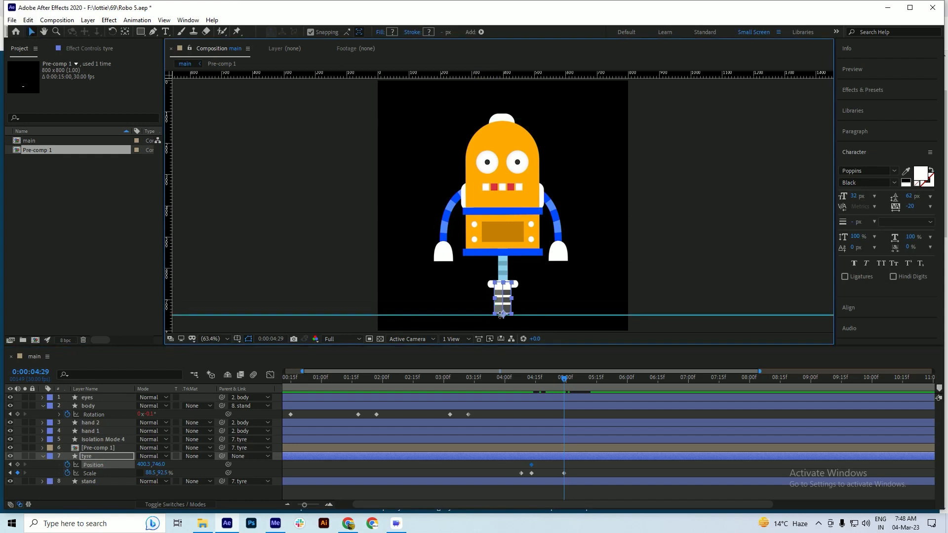
{"action": "key", "text": "ctrl+s"}
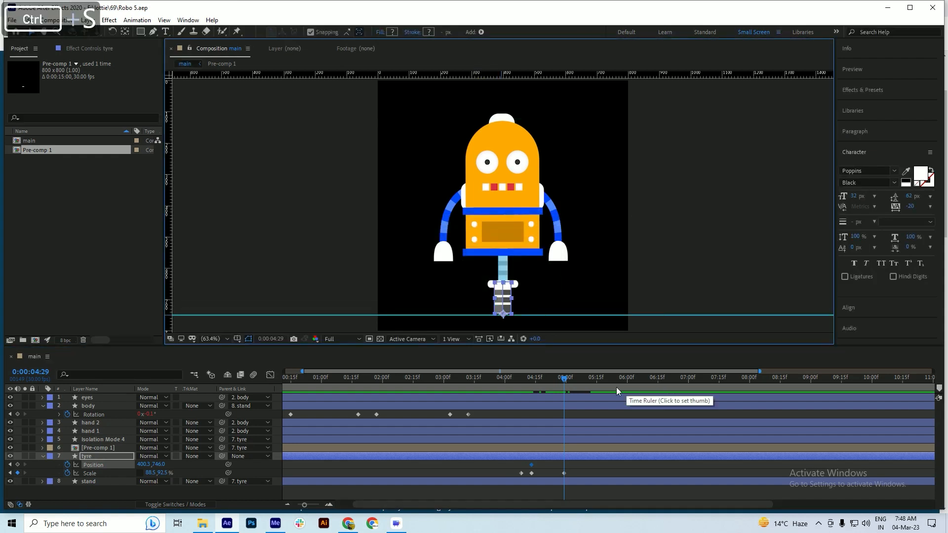
Raise the tyre vertically to a Y position of 646 at 0:00:04:29 and save the project
{"action": "key", "text": "shift+Up"}
{"action": "key", "text": "shift+Up"}
{"action": "key", "text": "shift+Up"}
{"action": "key", "text": "shift+Up"}
{"action": "key", "text": "shift+Up"}
{"action": "key", "text": "shift+Up"}
{"action": "key", "text": "shift+Up"}
{"action": "key", "text": "shift+Up"}
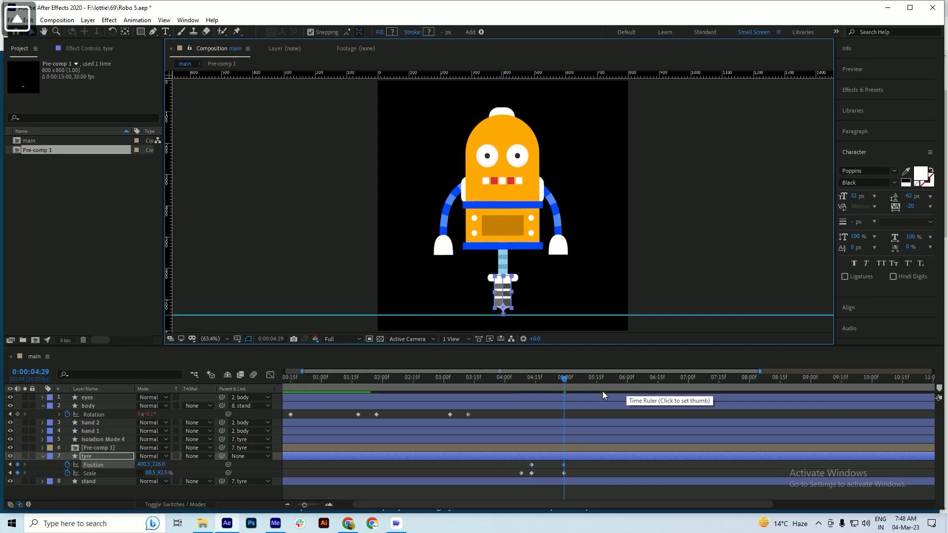
{"action": "key", "text": "shift+Up"}
{"action": "key", "text": "shift+Up"}
{"action": "key", "text": "ctrl+s"}
Copy the tyre's first Position keyframe to 0:00:05:16 for the landing and preview the jump
{"action": "left_click_drag", "start_coordinate": [573, 384], "coordinate": [600, 392]}
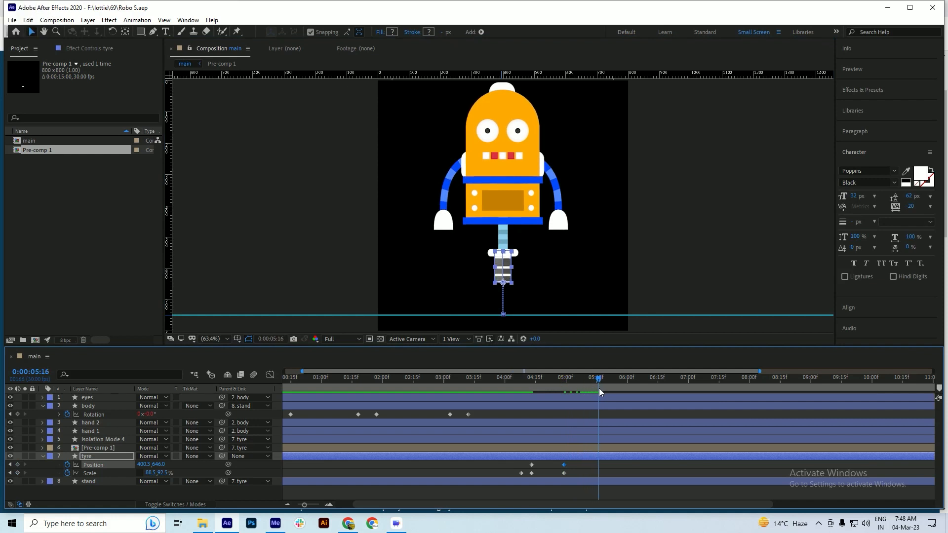
{"action": "left_click", "coordinate": [531, 464]}
{"action": "key", "text": "ctrl+c"}
{"action": "key", "text": "ctrl+v"}
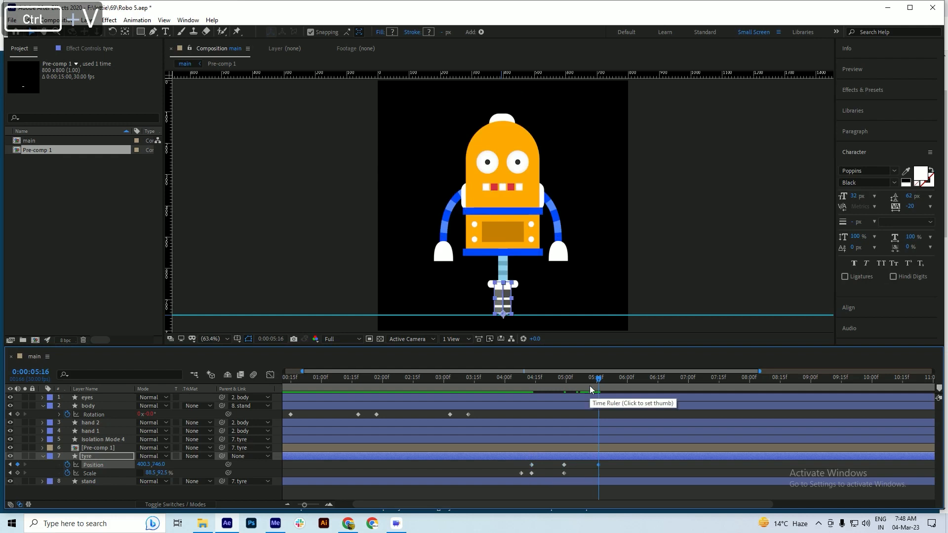
{"action": "key", "text": "space"}
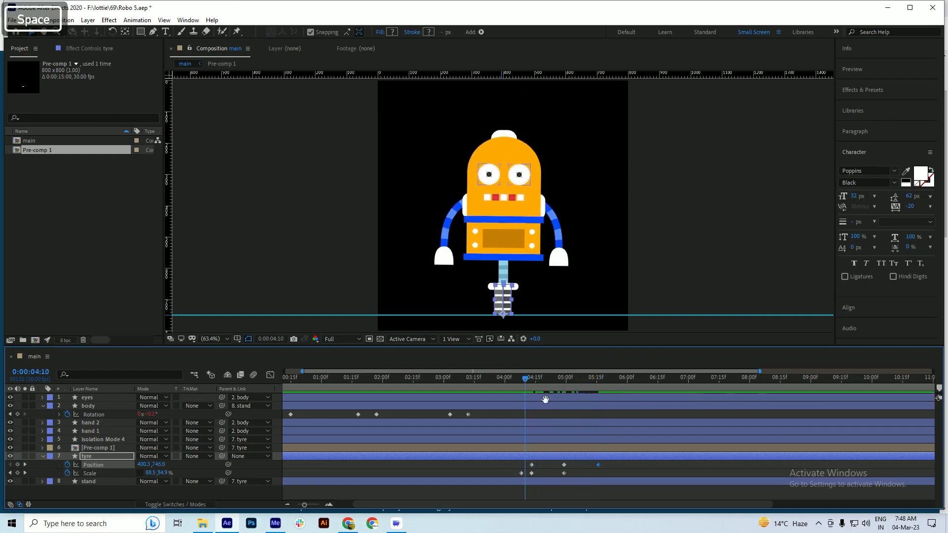
{"action": "key", "text": "space"}
Move the tyre's jump-peak Position and Scale keyframes to about 0:00:04:24 and the landing Position keyframe to about 0:00:05:06
{"action": "left_click_drag", "start_coordinate": [607, 461], "coordinate": [553, 469]}
{"action": "key", "text": "ctrl+z"}
{"action": "left_click", "coordinate": [606, 465]}
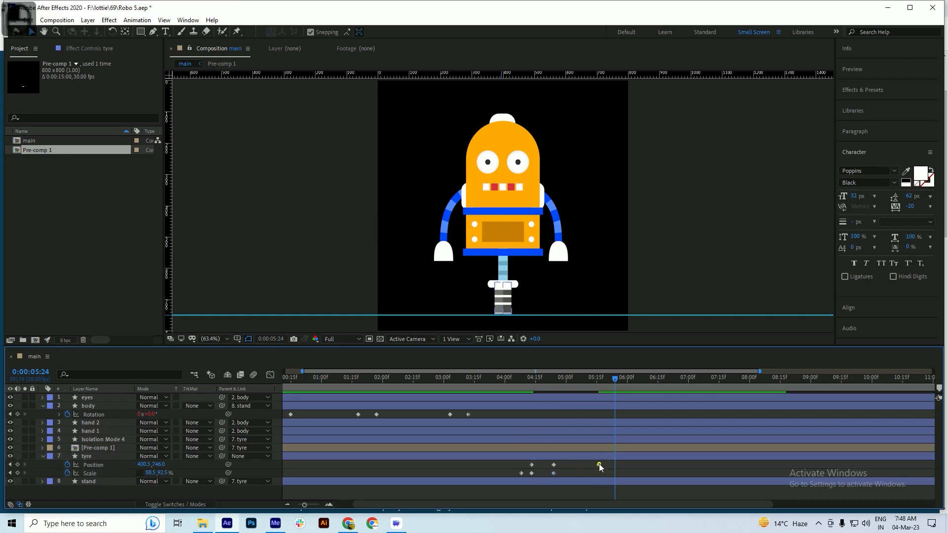
{"action": "left_click_drag", "start_coordinate": [600, 465], "coordinate": [578, 465]}
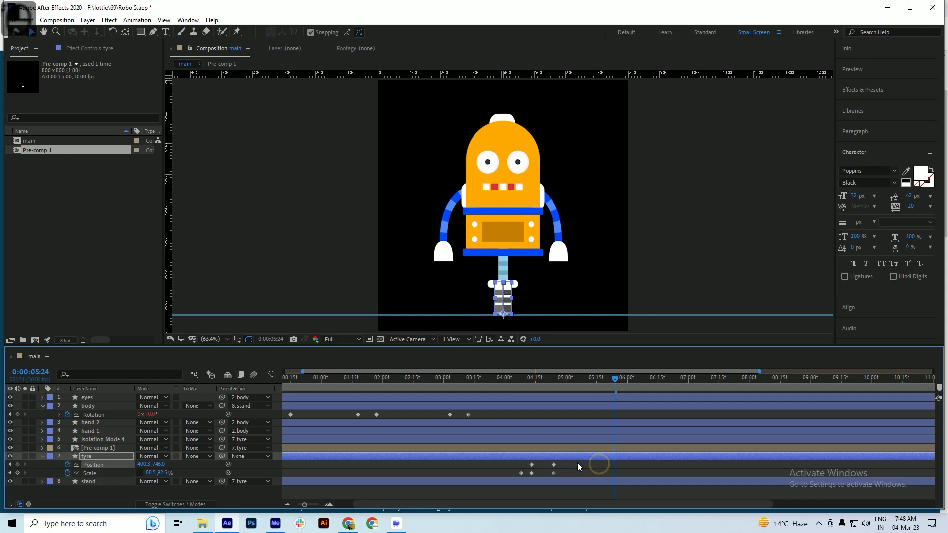
Preview the retimed jump repeatedly, starting just before the squash
{"action": "left_click", "coordinate": [546, 381]}
{"action": "key", "text": "space"}
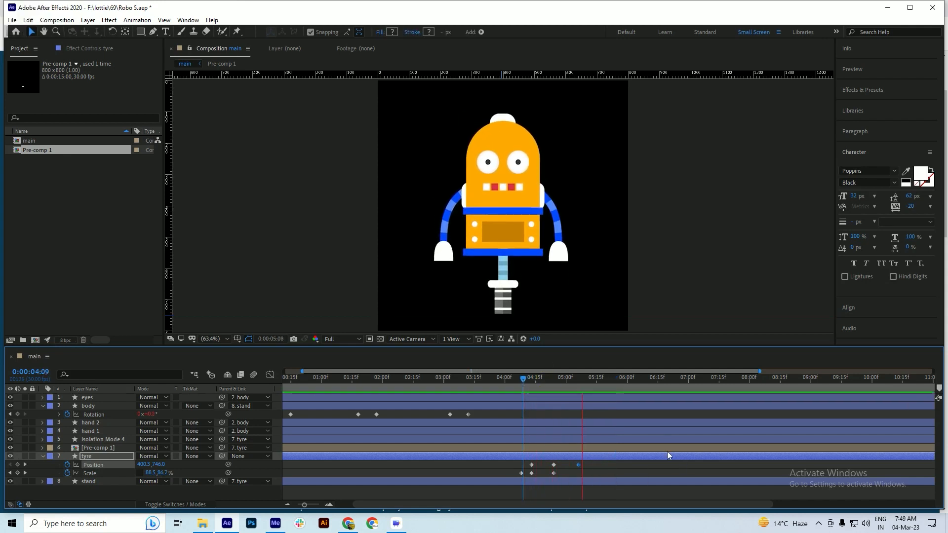
{"action": "key", "text": "space"}
{"action": "left_click", "coordinate": [515, 379]}
{"action": "key", "text": "space"}
{"action": "key", "text": "space"}
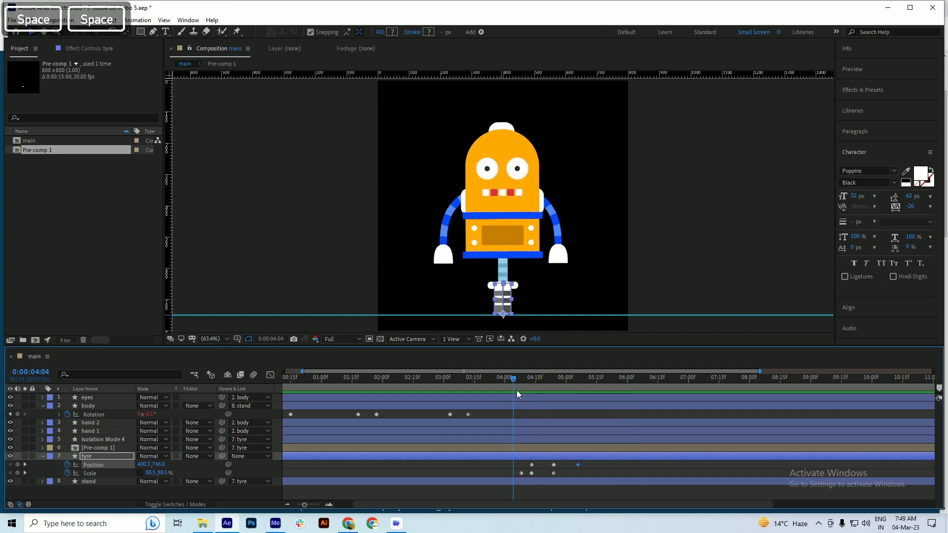
{"action": "key", "text": "space"}
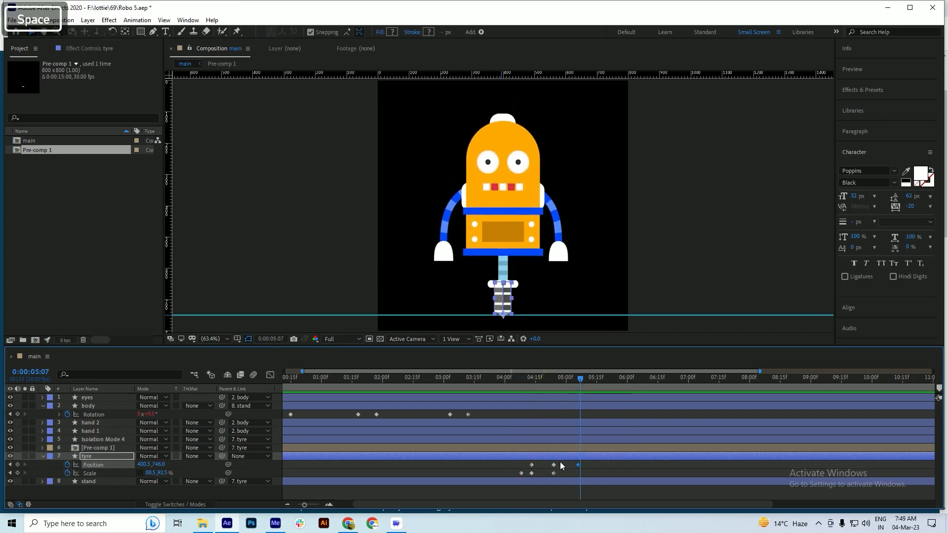
Apply Easy Ease to the tyre's jump-peak Position keyframe and replay the jump
{"action": "left_click_drag", "start_coordinate": [560, 463], "coordinate": [552, 468]}
{"action": "key", "text": "F9"}
{"action": "left_click_drag", "start_coordinate": [554, 378], "coordinate": [532, 380]}
{"action": "key", "text": "space"}
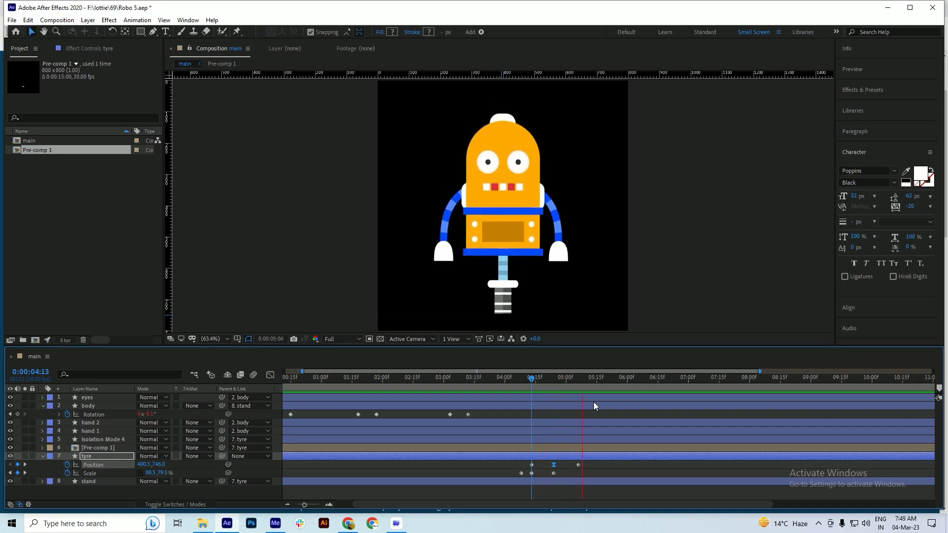
Move the tyre's jump-peak keyframes to about 0:00:04:22 and the landing Position keyframe to about 0:00:05:01
{"action": "left_click_drag", "start_coordinate": [598, 462], "coordinate": [567, 466]}
{"action": "left_click", "coordinate": [553, 465]}
{"action": "left_click", "coordinate": [581, 464]}
Preview the faster jump, including a replay from 0:00:03:20 with the composition zoomed out to 50%
{"action": "left_click_drag", "start_coordinate": [536, 379], "coordinate": [527, 390]}
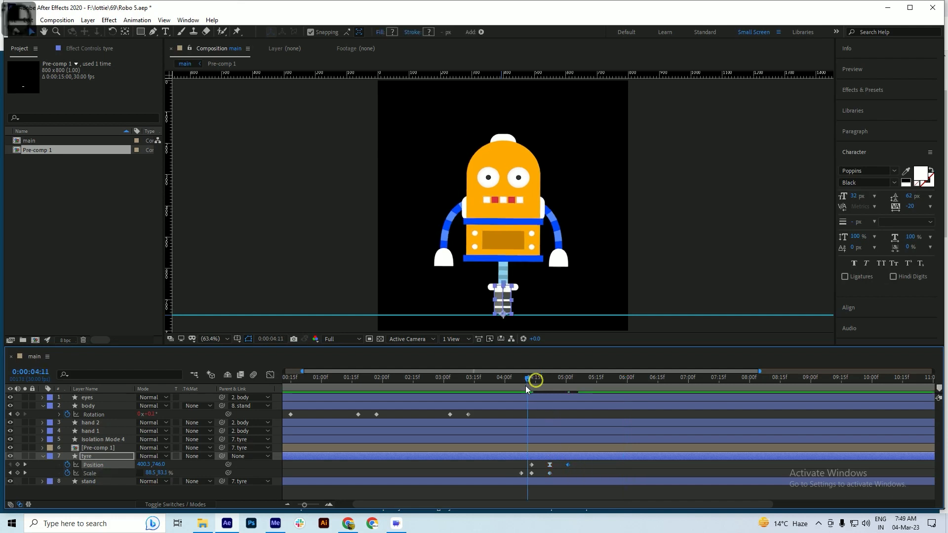
{"action": "key", "text": "space"}
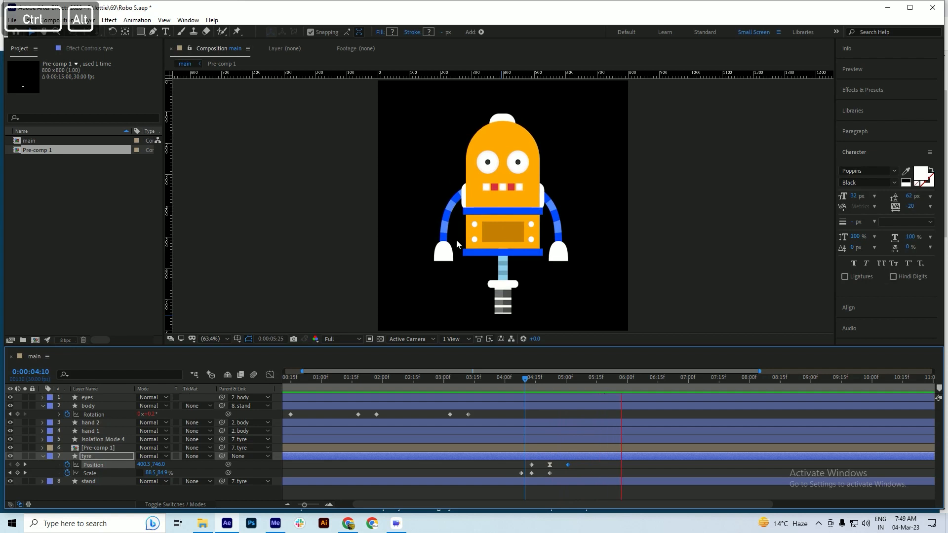
{"action": "scroll", "coordinate": [454, 241], "scroll_direction": "down", "scroll_amount": 1}
{"action": "left_click_drag", "start_coordinate": [537, 379], "coordinate": [485, 393]}
{"action": "key", "text": "space"}
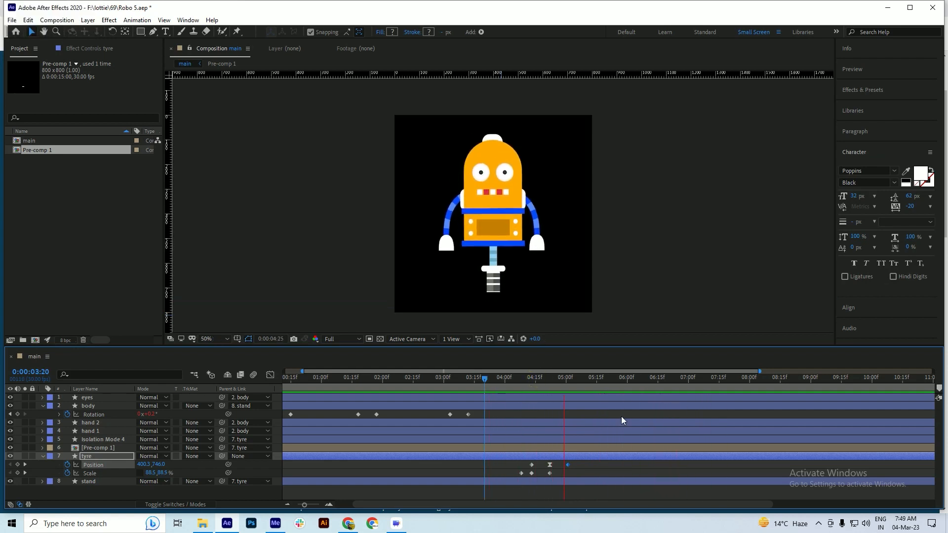
{"action": "key", "text": "space"}
Set the current time to 0:00:05:00 near the landing keyframe and save the project
{"action": "left_click_drag", "start_coordinate": [545, 380], "coordinate": [568, 387]}
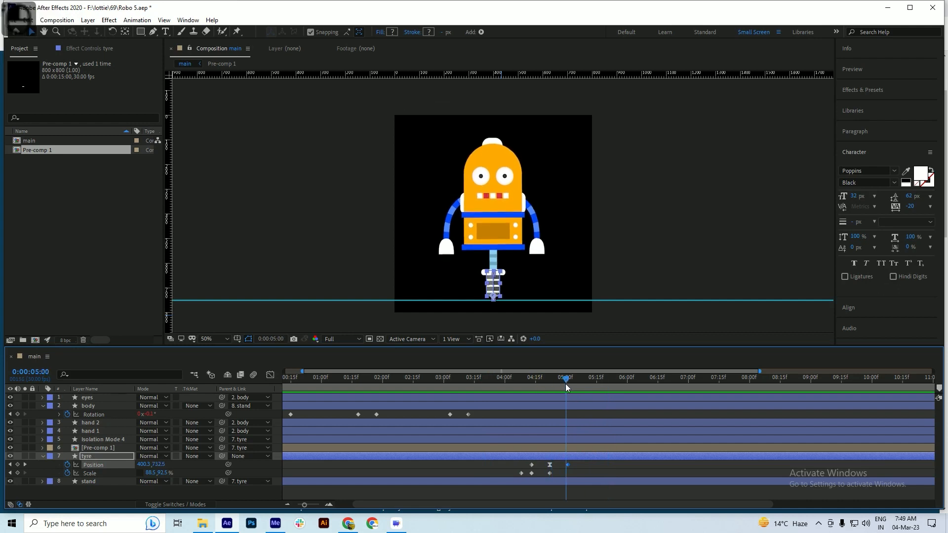
{"action": "key", "text": "ctrl+s"}
{"action": "scroll", "coordinate": [571, 388], "scroll_direction": "up", "scroll_amount": 1}
{"action": "left_click_drag", "start_coordinate": [562, 380], "coordinate": [557, 381]}
{"action": "key", "text": "ctrl+s"}
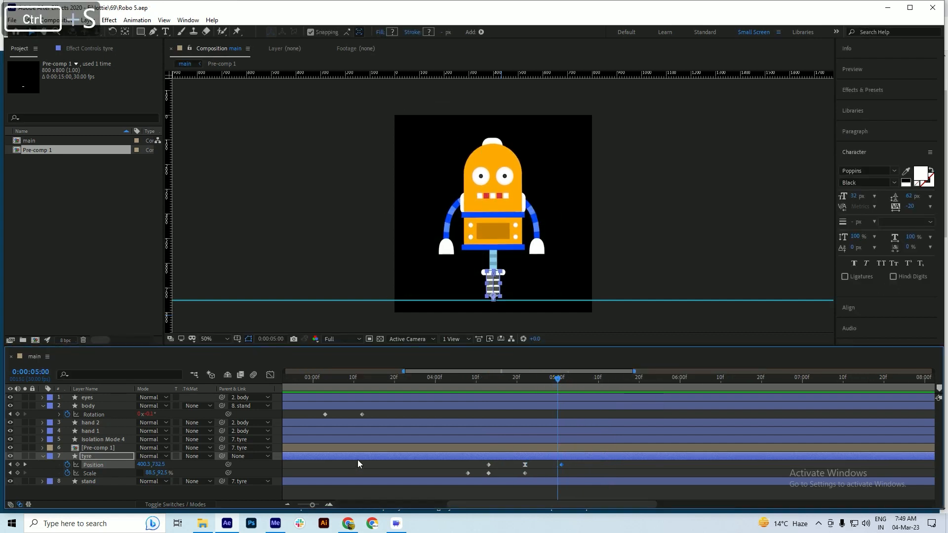
Add a tyre Scale keyframe at 0:00:05:00, set the vertical scale to about 86.2% at 0:00:05:04, and save the project
{"action": "left_click", "coordinate": [18, 473]}
{"action": "key", "text": "ctrl+s"}
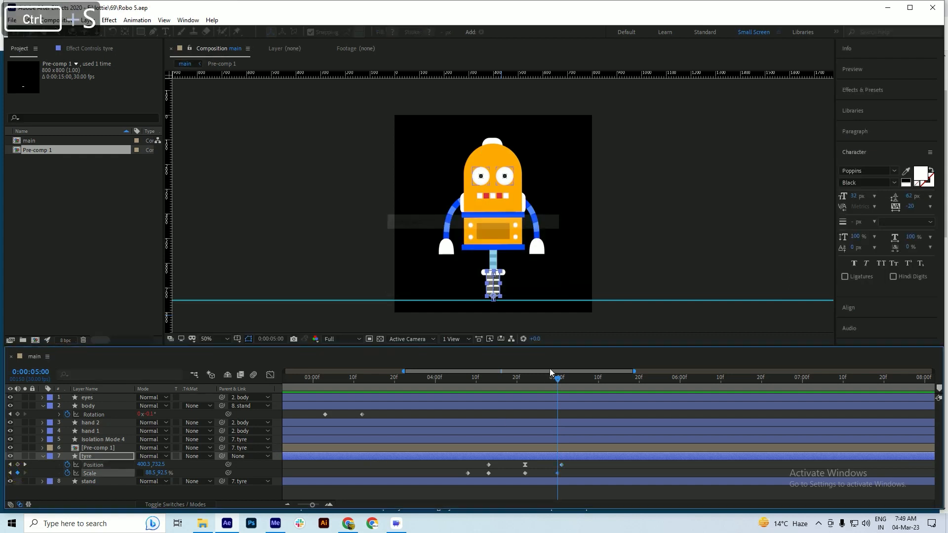
{"action": "left_click_drag", "start_coordinate": [557, 381], "coordinate": [572, 382]}
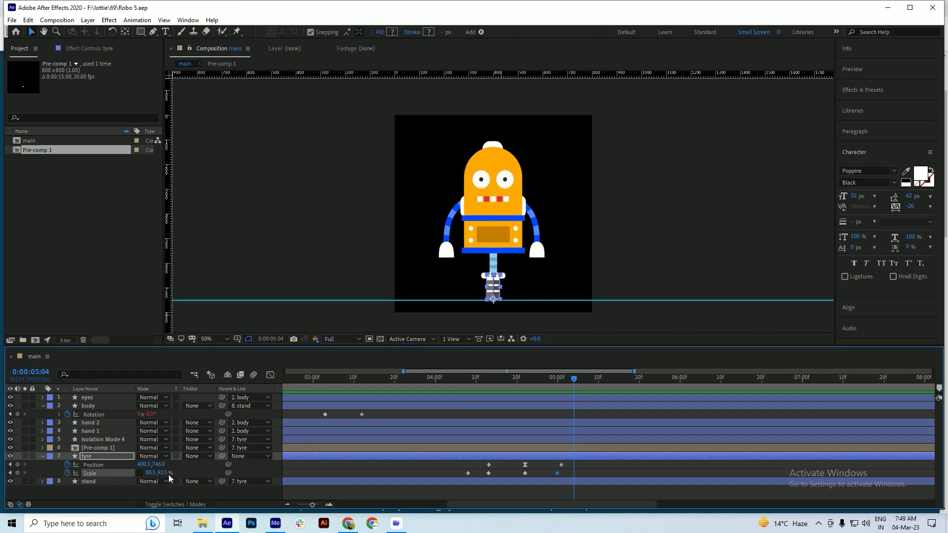
{"action": "left_click_drag", "start_coordinate": [165, 475], "coordinate": [138, 477]}
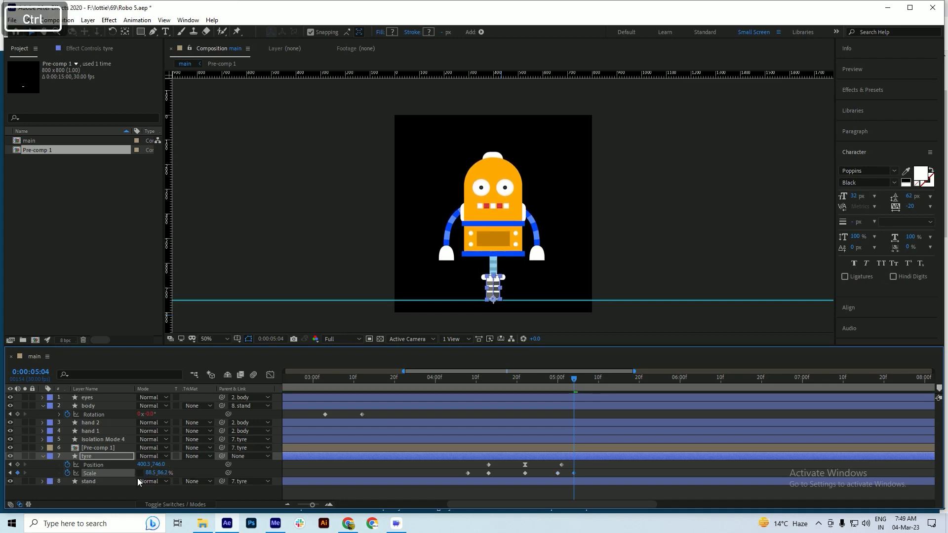
{"action": "key", "text": "ctrl+s"}
Set the tyre's vertical scale to 90% at 0:00:05:09 and save the project
{"action": "left_click_drag", "start_coordinate": [574, 381], "coordinate": [593, 387]}
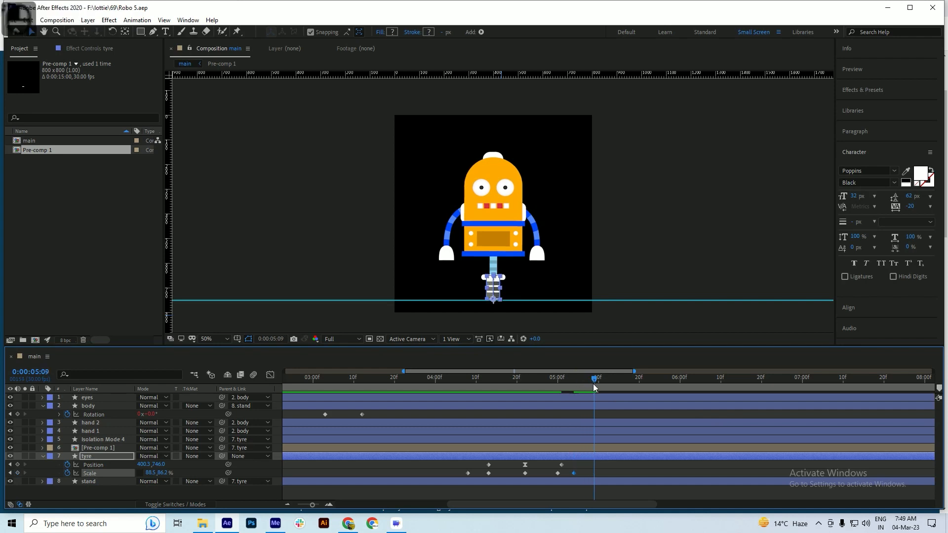
{"action": "left_click_drag", "start_coordinate": [166, 475], "coordinate": [176, 473]}
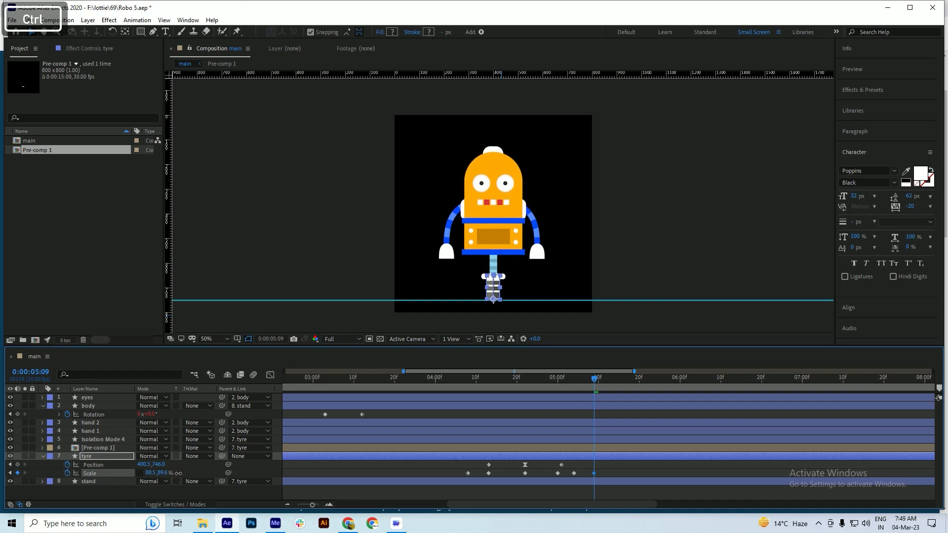
{"action": "left_click_drag", "start_coordinate": [181, 474], "coordinate": [178, 473]}
{"action": "left_click", "coordinate": [164, 473]}
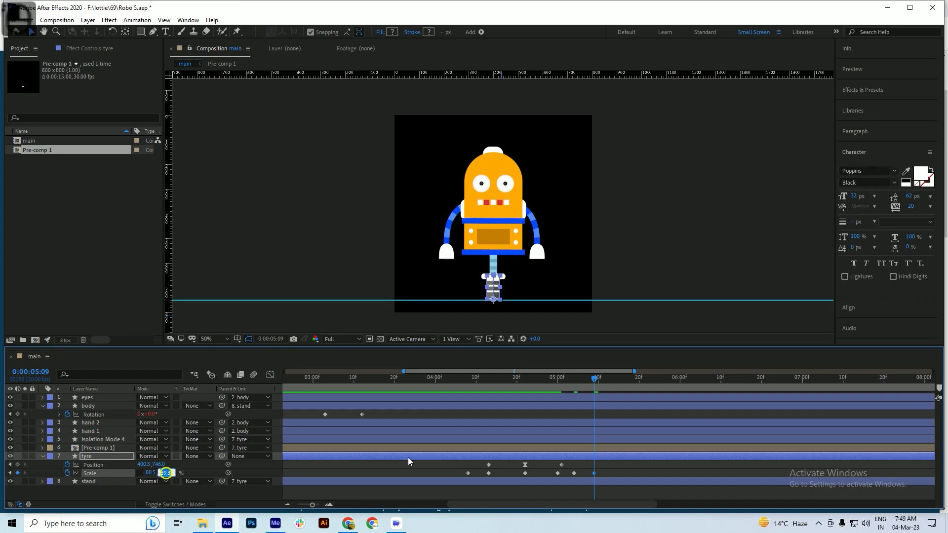
{"action": "type", "text": "90"}
{"action": "key", "text": "Return"}
{"action": "key", "text": "ctrl+s"}
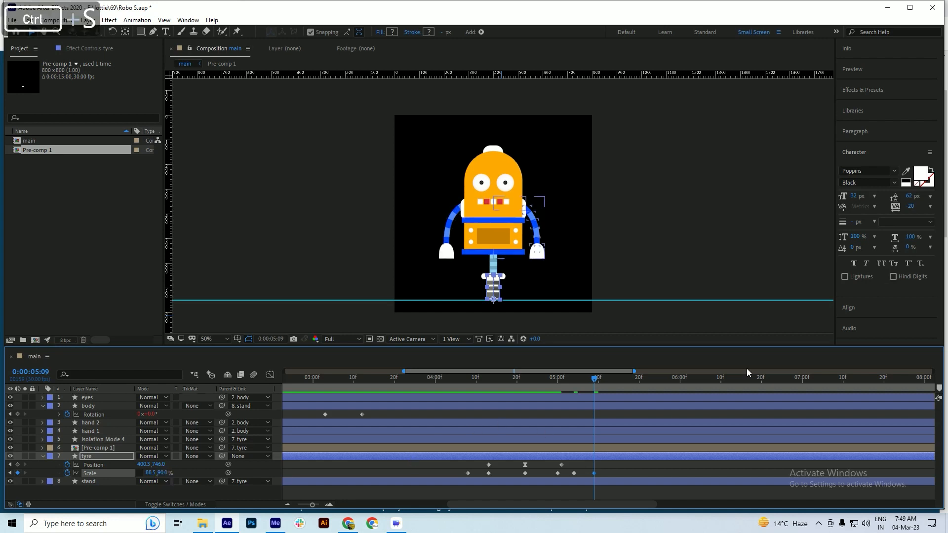
Set the tyre's vertical scale to 87% at 0:00:05:14 and save the project
{"action": "left_click_drag", "start_coordinate": [599, 381], "coordinate": [614, 385]}
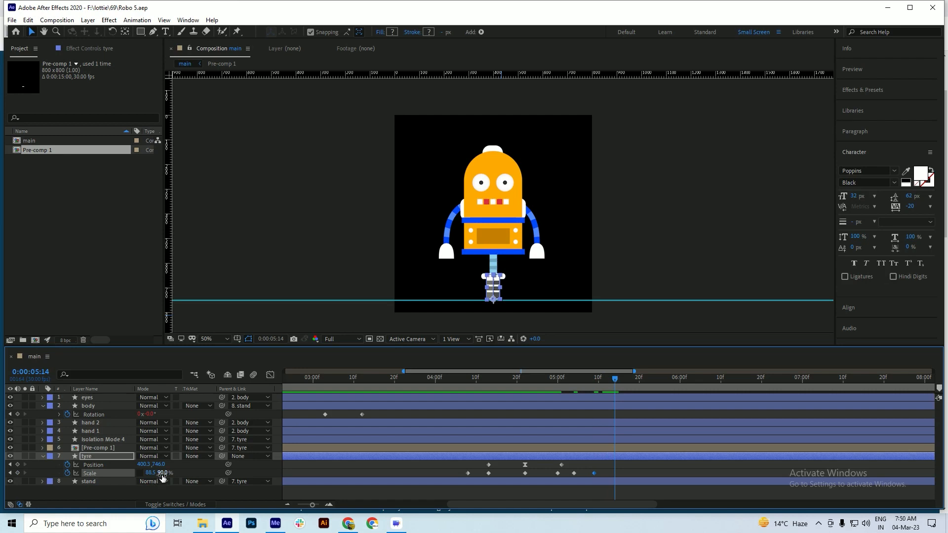
{"action": "left_click", "coordinate": [162, 473]}
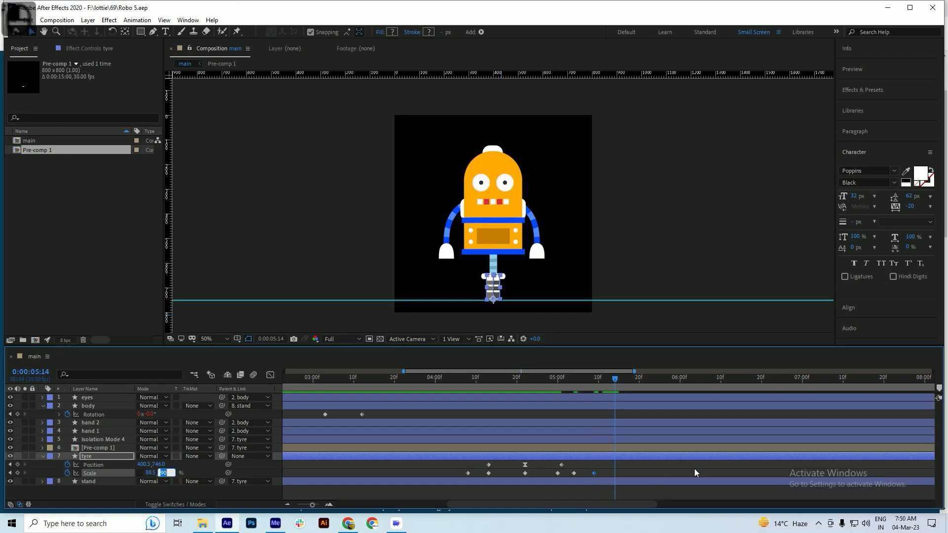
{"action": "type", "text": "87"}
{"action": "key", "text": "Return"}
{"action": "key", "text": "ctrl+s"}
Set the tyre's vertical scale to 89% at 0:00:05:19
{"action": "left_click_drag", "start_coordinate": [627, 381], "coordinate": [635, 379]}
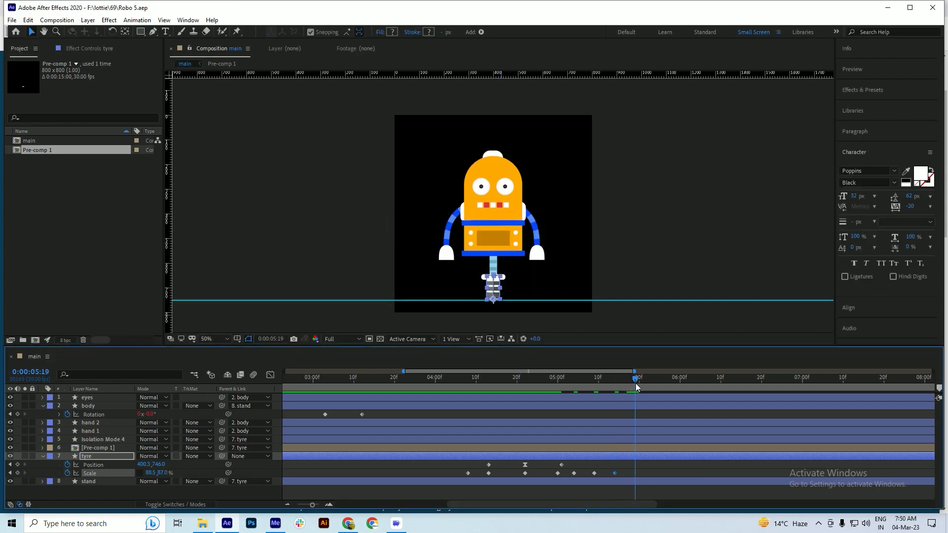
{"action": "left_click", "coordinate": [161, 472]}
{"action": "key", "text": "Return"}
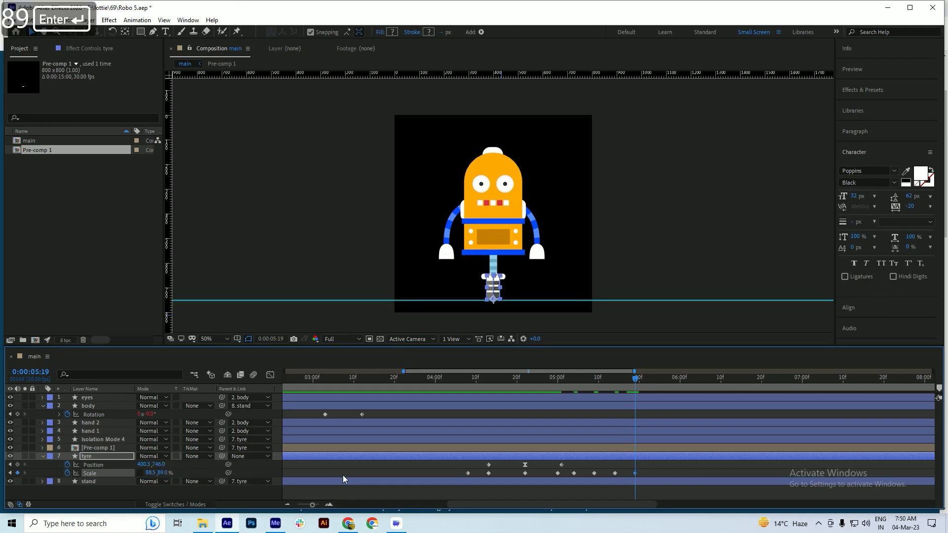
Set the tyre's vertical scale to 88.5% at 0:00:05:25 and save the project
{"action": "left_click_drag", "start_coordinate": [639, 381], "coordinate": [656, 385]}
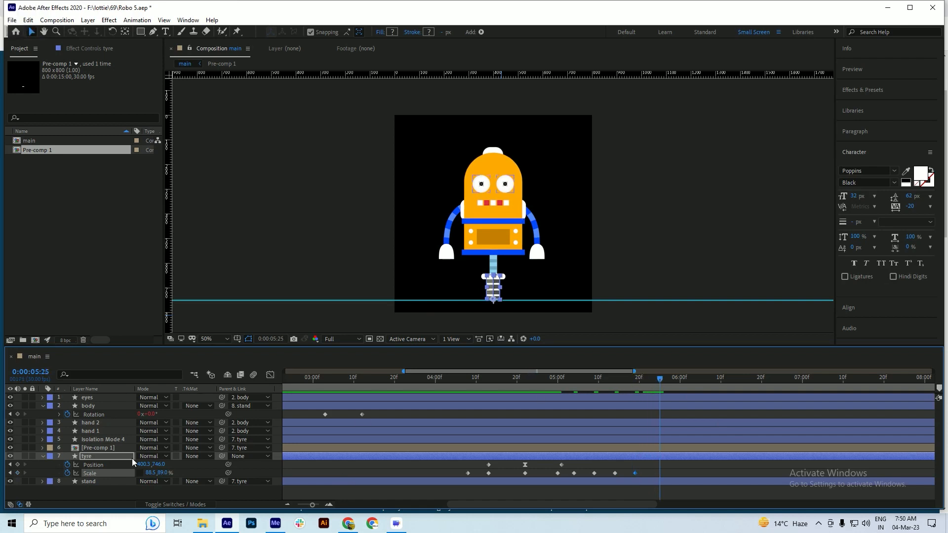
{"action": "left_click", "coordinate": [163, 473]}
{"action": "type", "text": "88.5"}
{"action": "key", "text": "Return"}
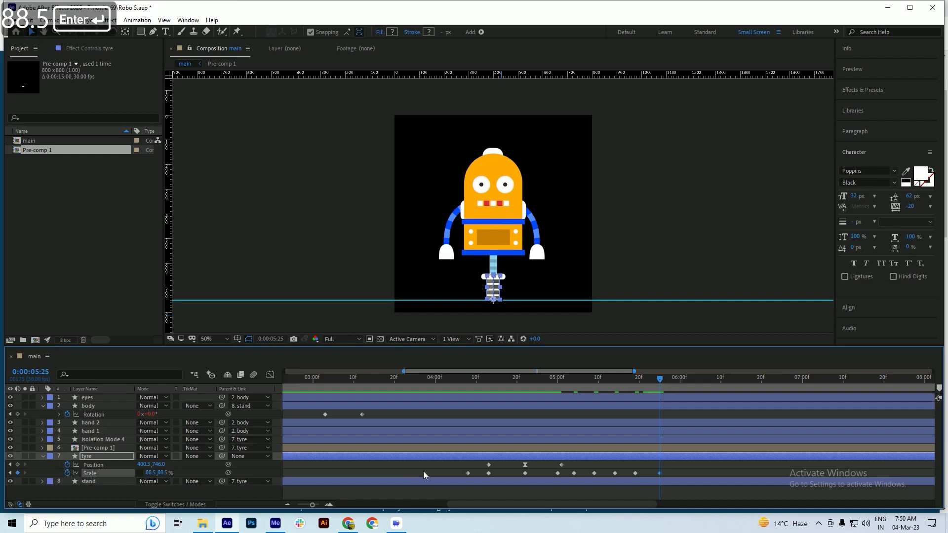
{"action": "key", "text": "ctrl+s"}
Preview the jump and landing bounce from 0:00:04:09, including a replay from 0:00:04:05
{"action": "left_click_drag", "start_coordinate": [617, 378], "coordinate": [470, 411]}
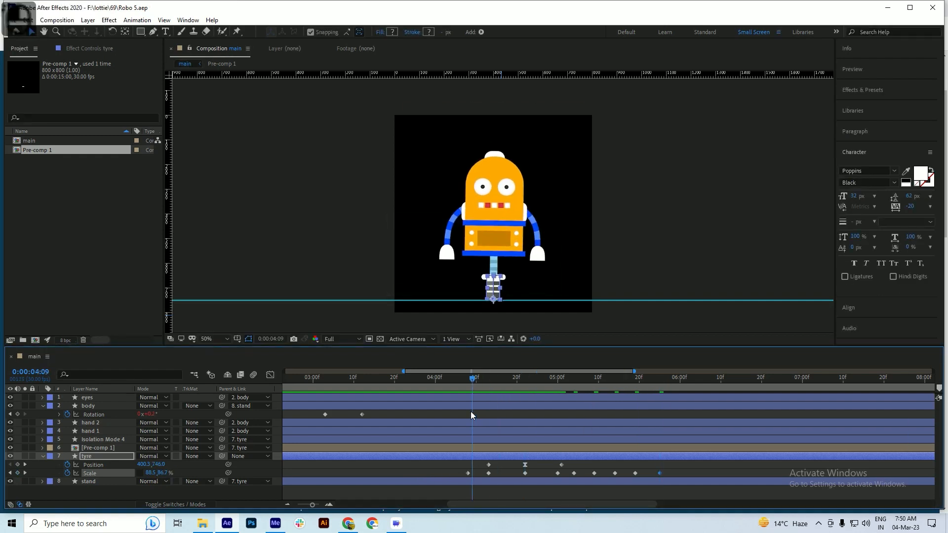
{"action": "key", "text": "space"}
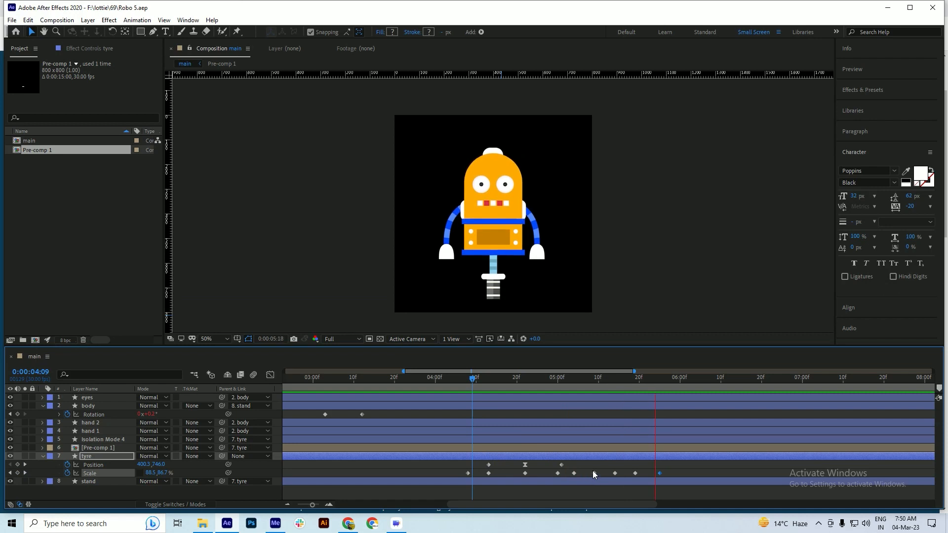
{"action": "left_click_drag", "start_coordinate": [492, 380], "coordinate": [455, 378]}
{"action": "key", "text": "space"}
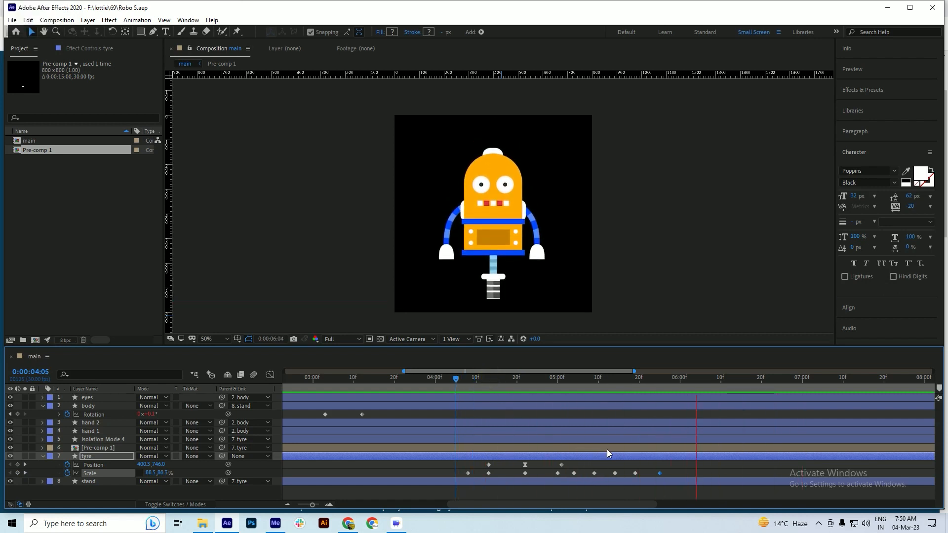
{"action": "key", "text": "space"}
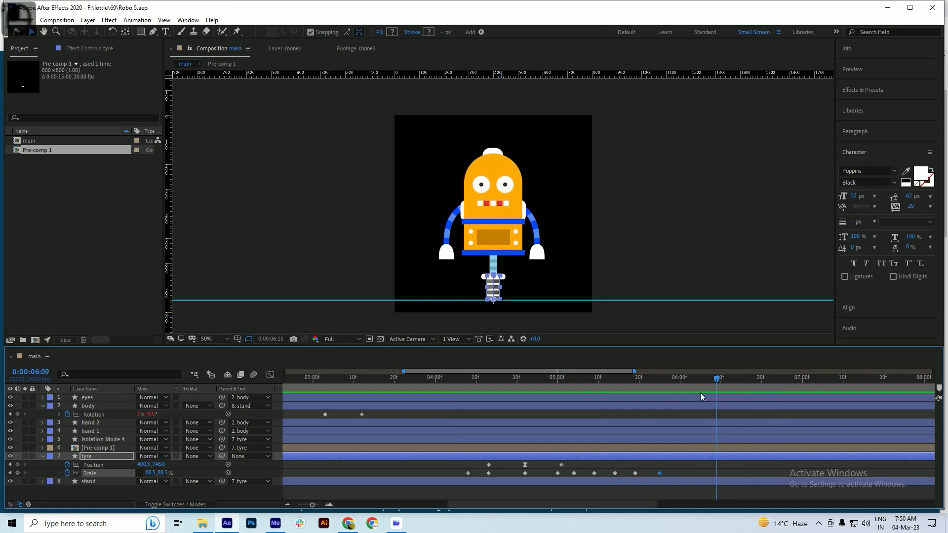
End the work area at 0:00:06:14, trim the main composition to it, and save the project
{"action": "left_click_drag", "start_coordinate": [761, 395], "coordinate": [653, 411]}
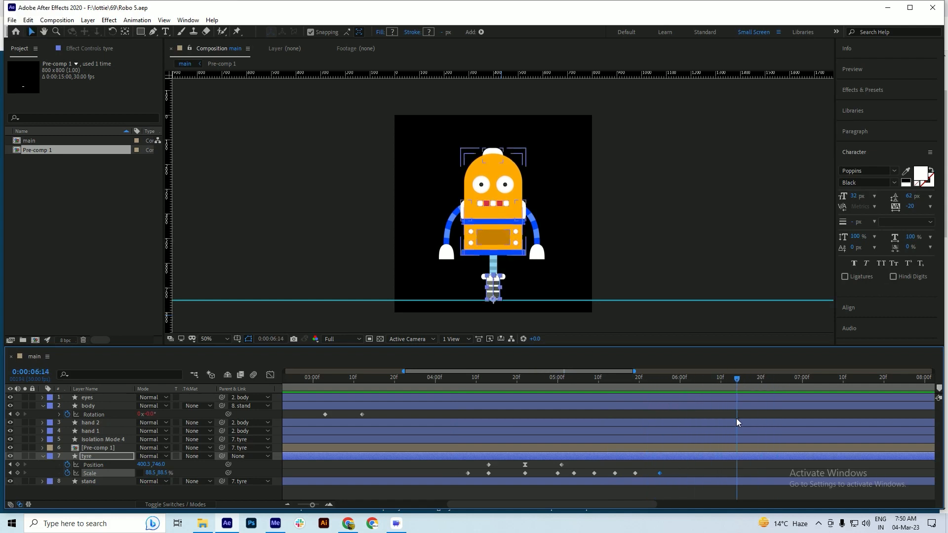
{"action": "key", "text": "n"}
{"action": "right_click", "coordinate": [713, 383]}
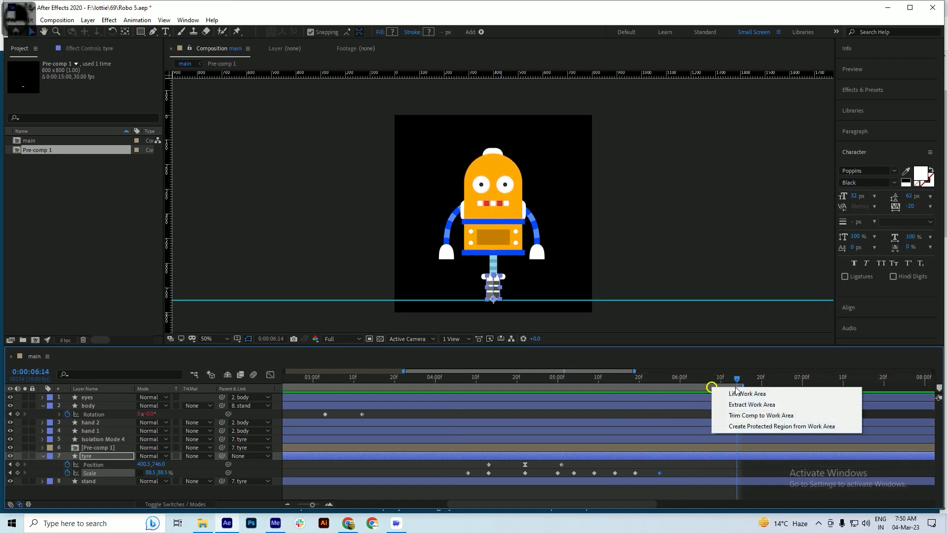
{"action": "left_click", "coordinate": [748, 415]}
{"action": "key", "text": "ctrl+s"}
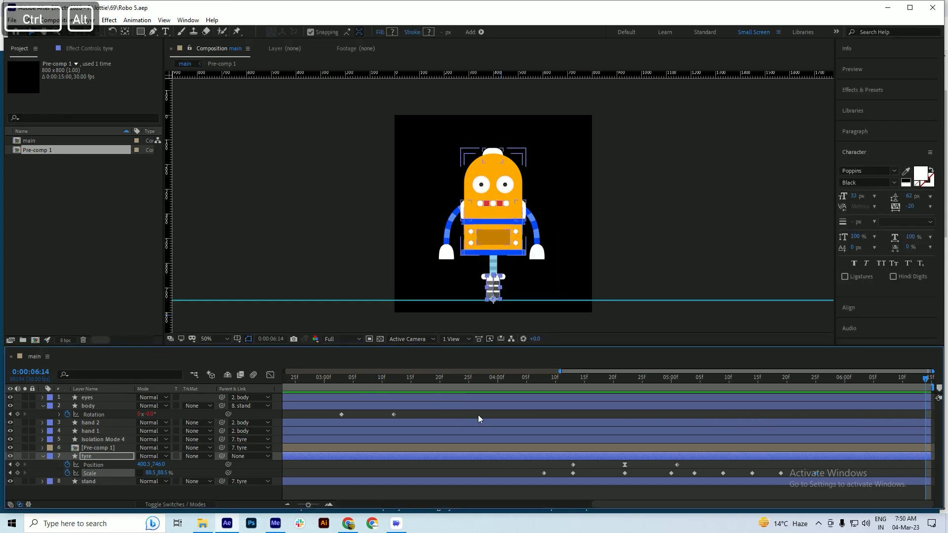
Preview the full trimmed animation from 0:00:00:00
{"action": "scroll", "coordinate": [473, 417], "scroll_direction": "down", "scroll_amount": 3}
{"action": "key", "text": "space"}
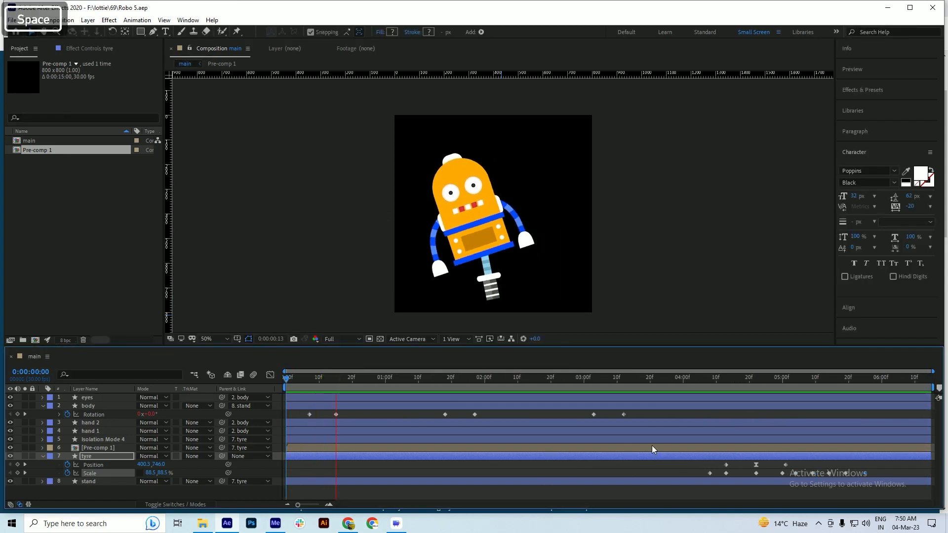
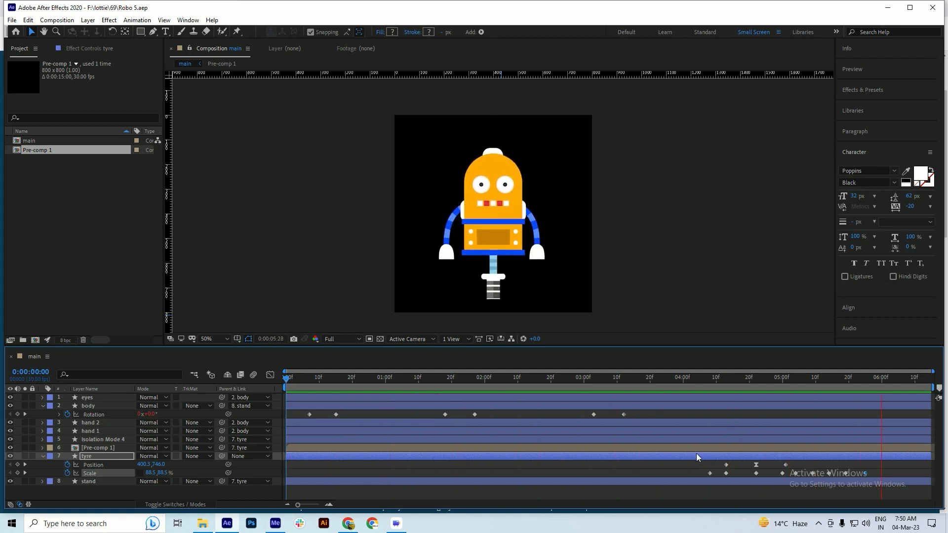
Collapse the keyframed properties of all layers in the main composition and save the project
{"action": "key", "text": "ctrl+s"}
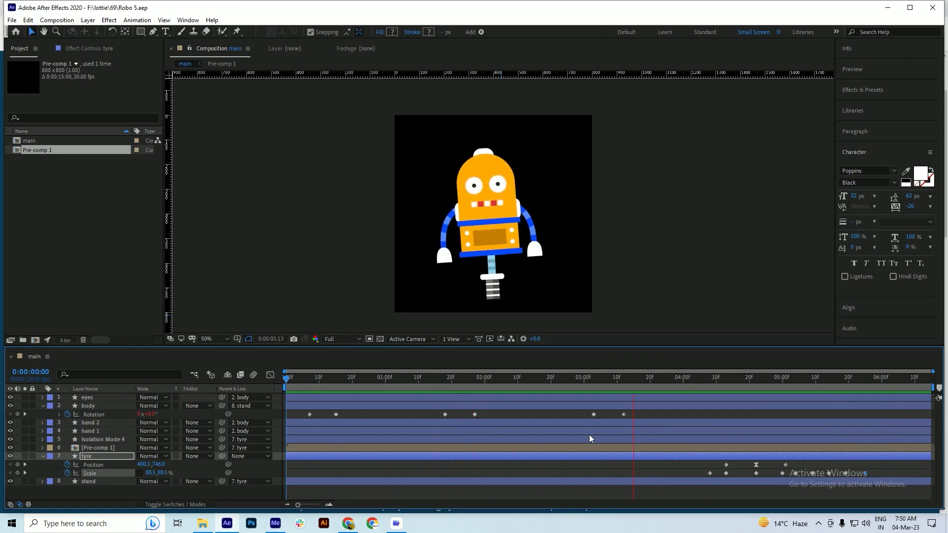
{"action": "key", "text": "space"}
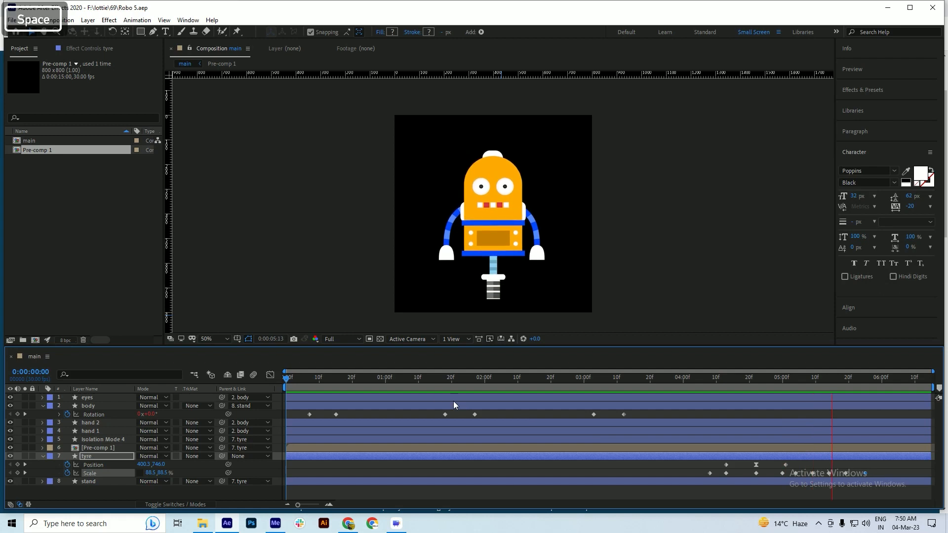
{"action": "key", "text": "ctrl+a"}
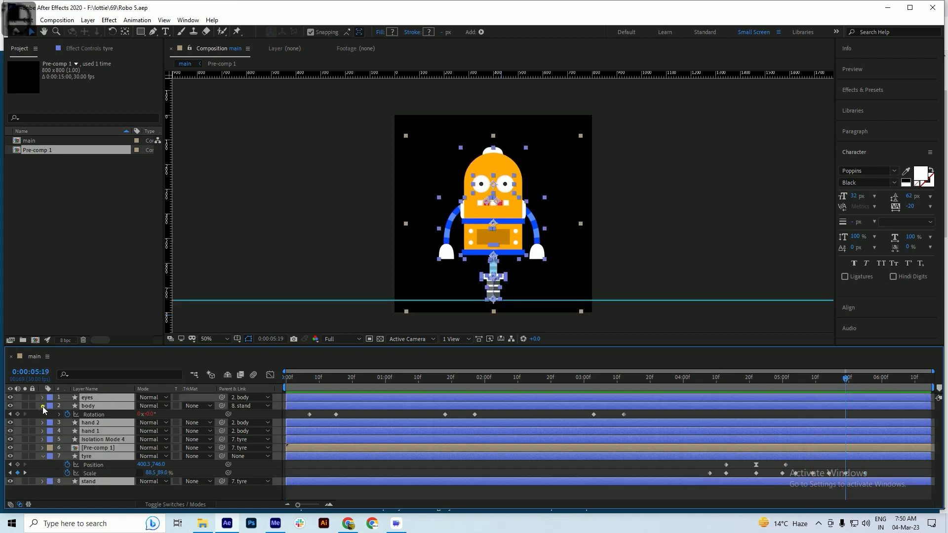
{"action": "key", "text": "u"}
{"action": "left_click", "coordinate": [329, 473]}
{"action": "key", "text": "ctrl+s"}
At 0:00:00:06, start Rotation keyframes on both hand 1 and hand 2
{"action": "mouse_move", "coordinate": [297, 383]}
{"action": "left_mouse_down"}
{"action": "mouse_move", "coordinate": [280, 387]}
{"action": "mouse_move", "coordinate": [307, 392]}
{"action": "left_mouse_up"}
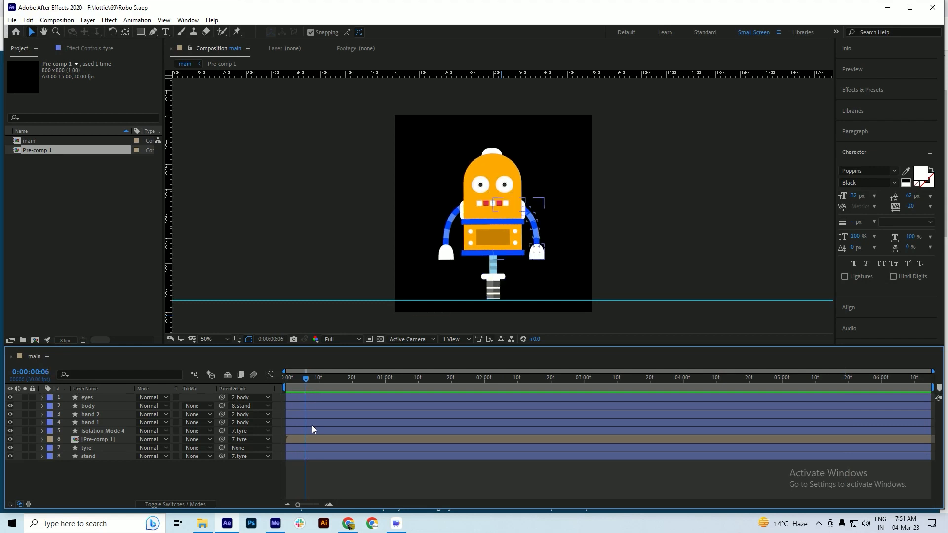
{"action": "left_click", "coordinate": [447, 254]}
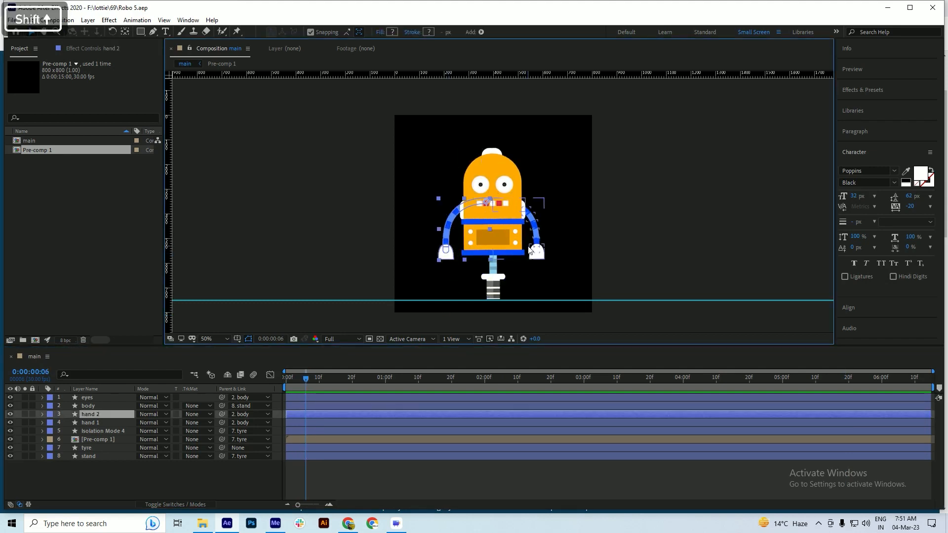
{"action": "left_click", "coordinate": [536, 254], "text": "shift"}
{"action": "key", "text": "r"}
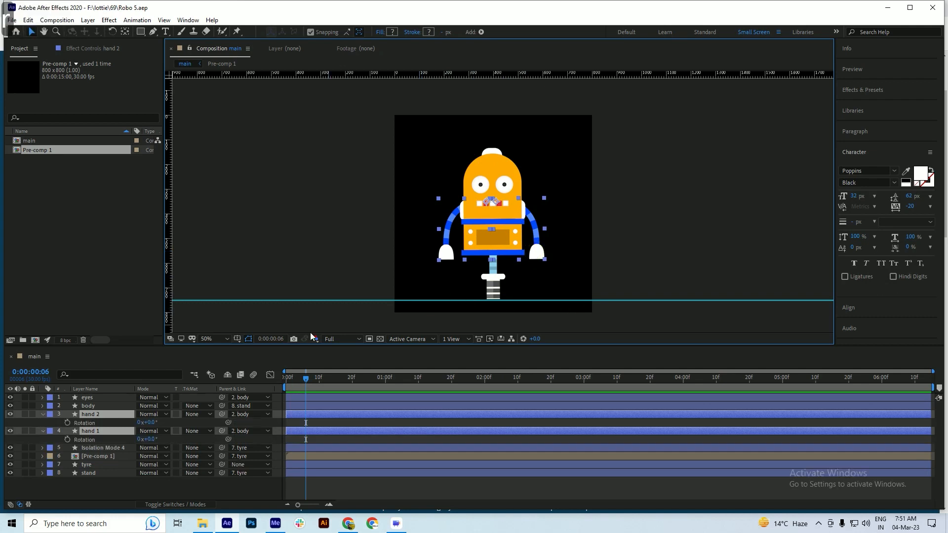
{"action": "left_click", "coordinate": [67, 422]}
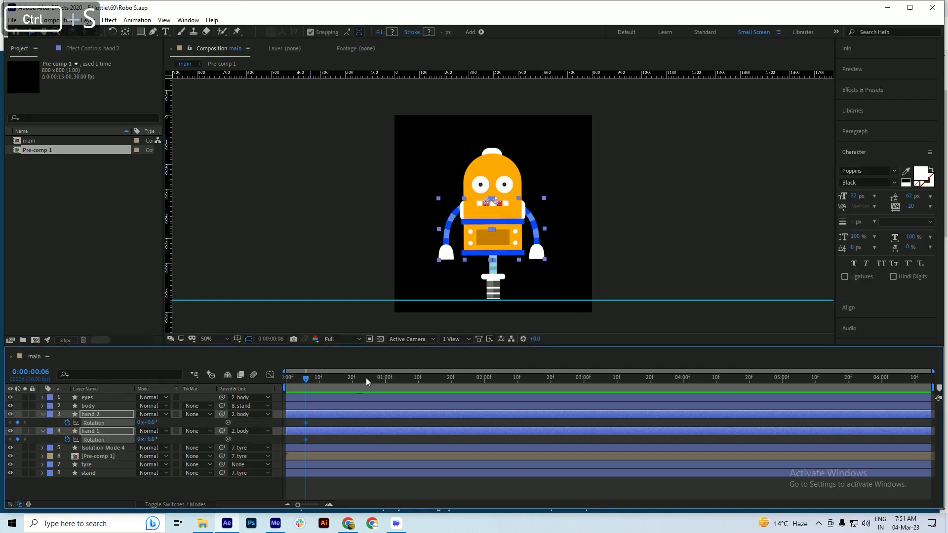
At 0:00:00:15, set Rotation to -11.2° for hand 1 and 9.6° for hand 2, and save the project
{"action": "scroll", "coordinate": [294, 392], "scroll_direction": "up", "scroll_amount": 1}
{"action": "left_click_drag", "start_coordinate": [315, 377], "coordinate": [378, 383]}
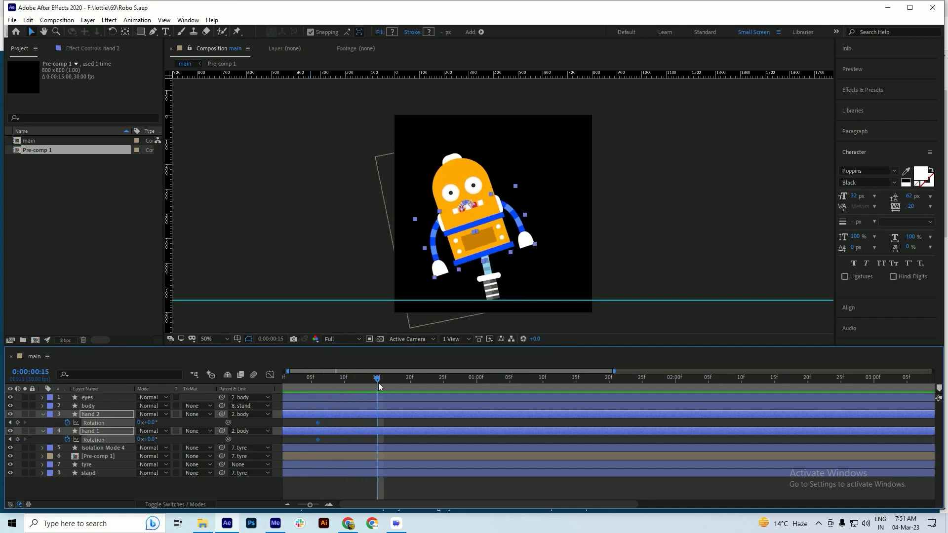
{"action": "left_click", "coordinate": [83, 489]}
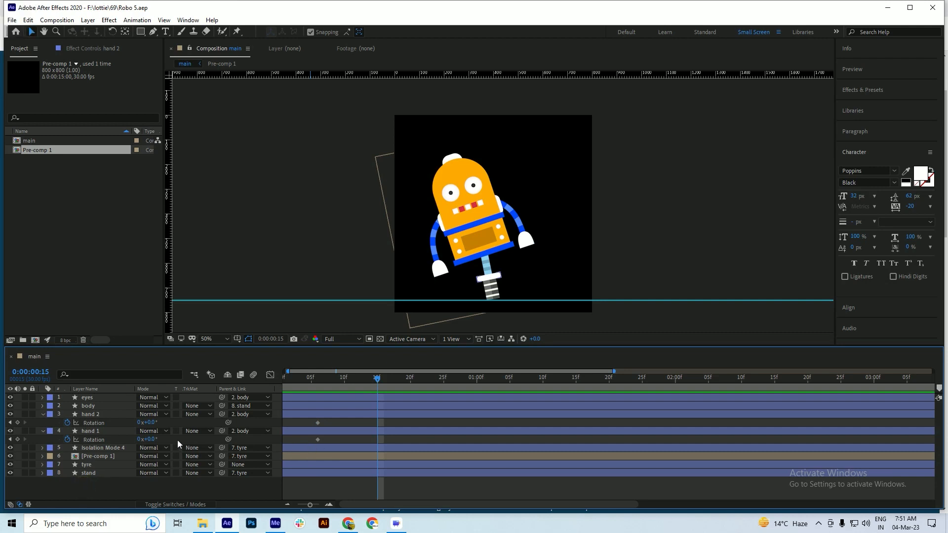
{"action": "left_click_drag", "start_coordinate": [152, 441], "coordinate": [113, 449]}
{"action": "key", "text": "ctrl+s"}
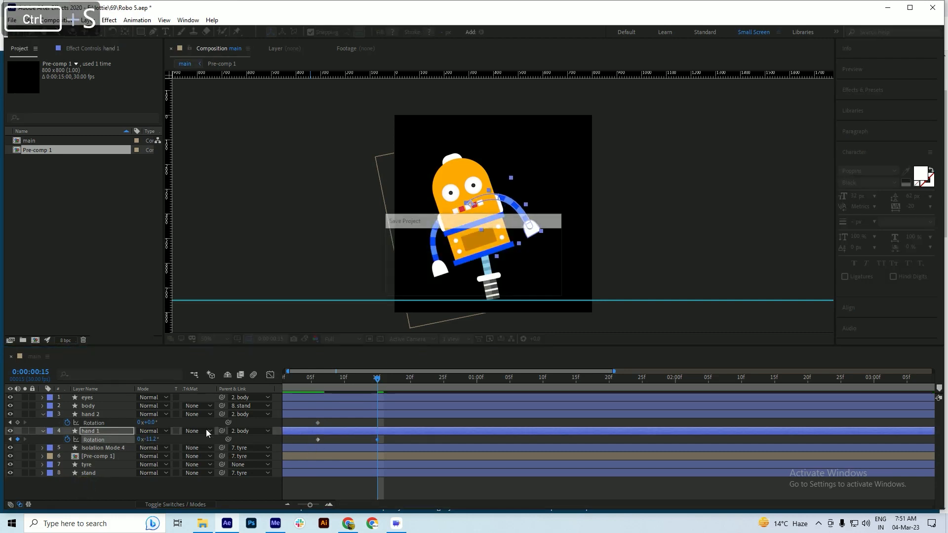
{"action": "left_click_drag", "start_coordinate": [148, 423], "coordinate": [213, 434]}
{"action": "key", "text": "ctrl+s"}
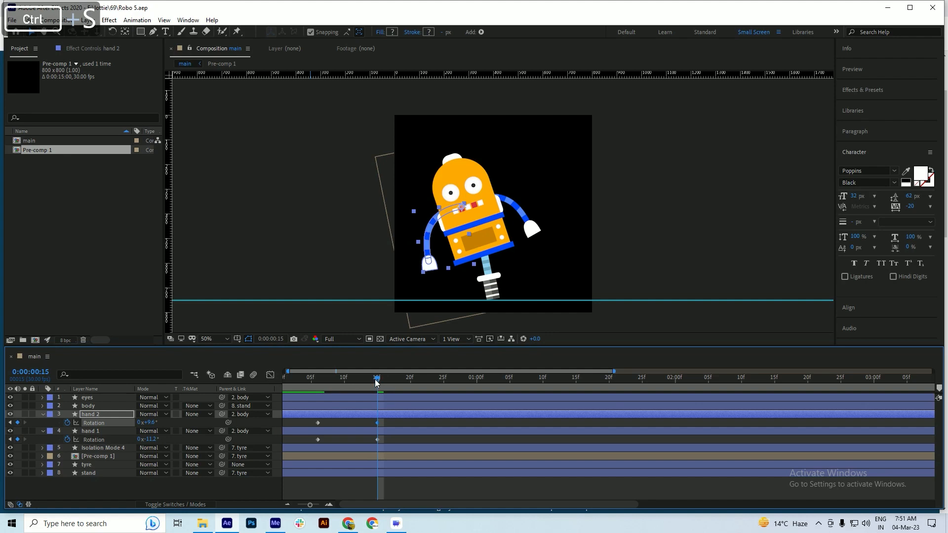
Preview the arm rotation from 0:00:00:00 and scrub through the following body tilt
{"action": "key", "text": "Home"}
{"action": "key", "text": "space"}
{"action": "key", "text": "space"}
{"action": "left_click_drag", "start_coordinate": [442, 379], "coordinate": [557, 384]}
{"action": "scroll", "coordinate": [386, 404], "scroll_direction": "down", "scroll_amount": 2}
Try a stronger negative Rotation for hand 1 at 0:00:00:15
{"action": "left_click_drag", "start_coordinate": [424, 379], "coordinate": [335, 416]}
{"action": "left_click", "coordinate": [330, 415]}
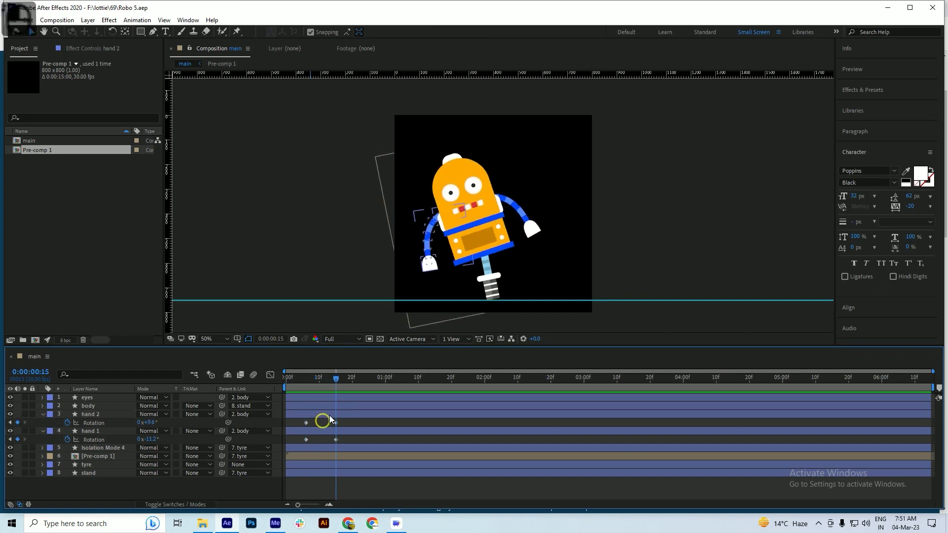
{"action": "left_click", "coordinate": [333, 429]}
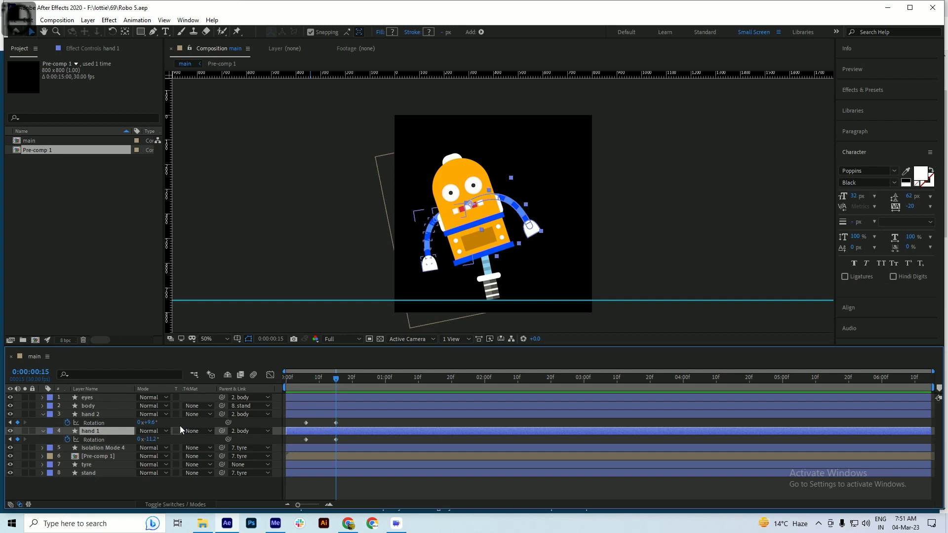
{"action": "left_click", "coordinate": [150, 438]}
{"action": "left_click_drag", "start_coordinate": [150, 438], "coordinate": [150, 440]}
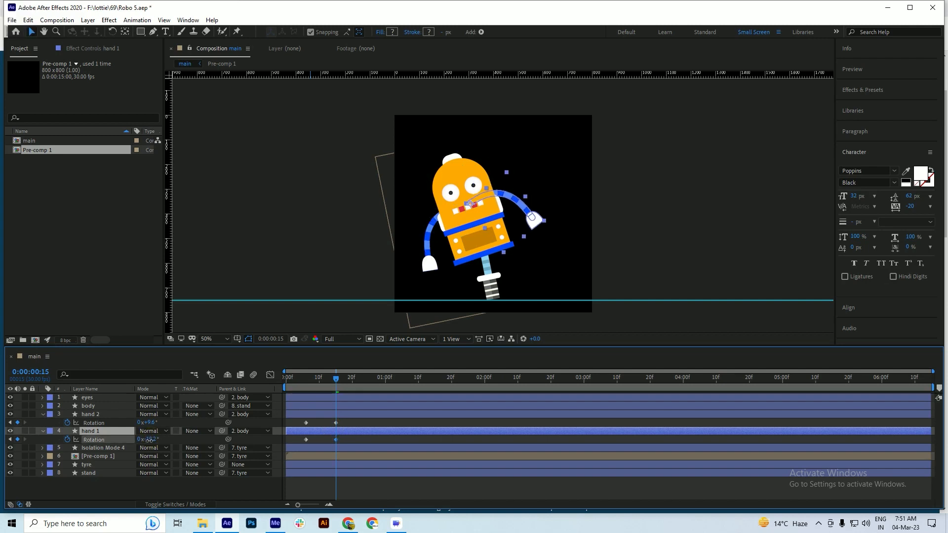
{"action": "key", "text": "ctrl"}
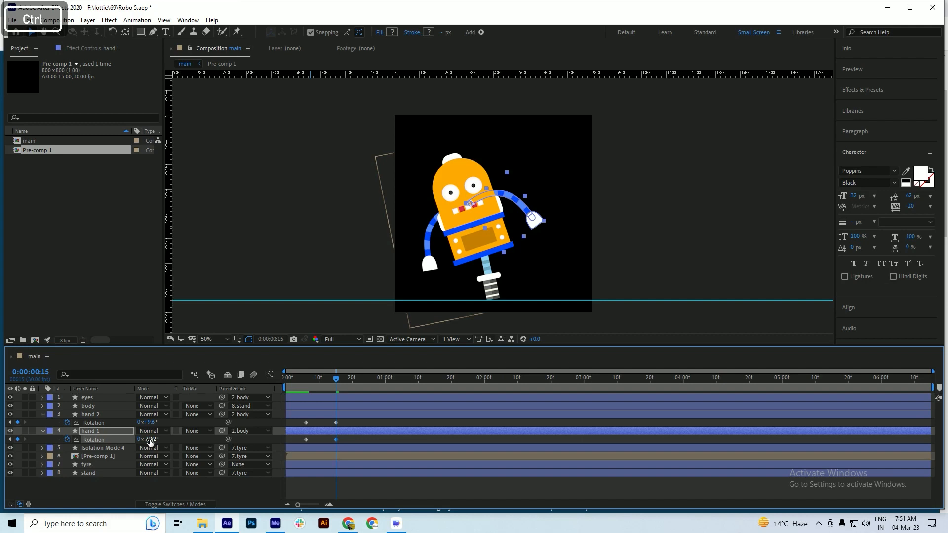
Undo the Rotation changes made to both hands at 0:00:00:15
{"action": "key", "text": "ctrl+z"}
{"action": "key", "text": "ctrl+z"}
{"action": "key", "text": "ctrl+z"}
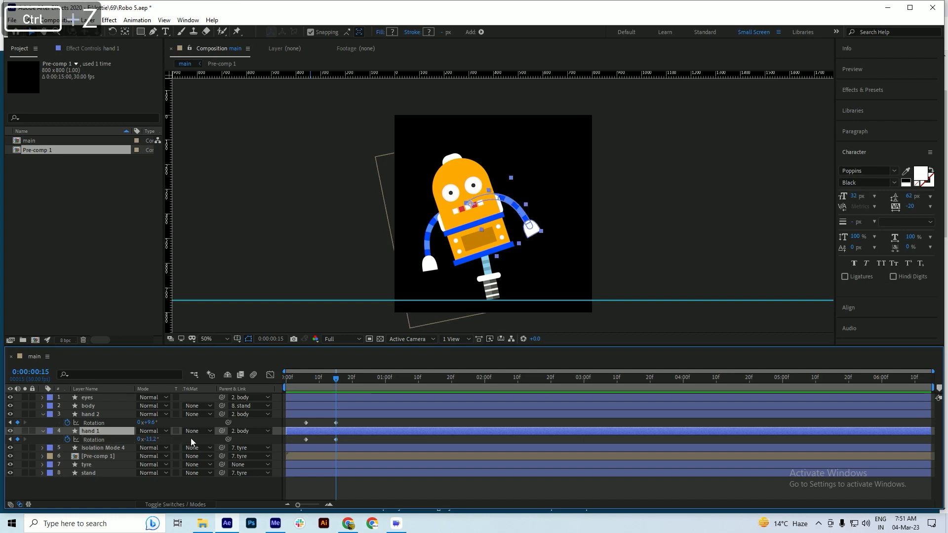
{"action": "key", "text": "ctrl+z"}
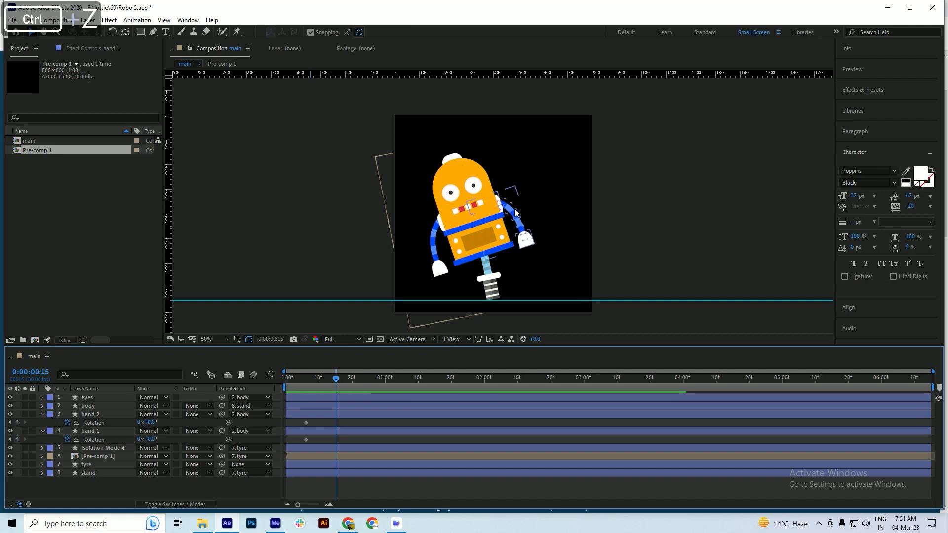
At 0:00:00:06, move hand 2's anchor point to where its arm meets the shoulder and save the project
{"action": "scroll", "coordinate": [506, 207], "scroll_direction": "up", "scroll_amount": 3}
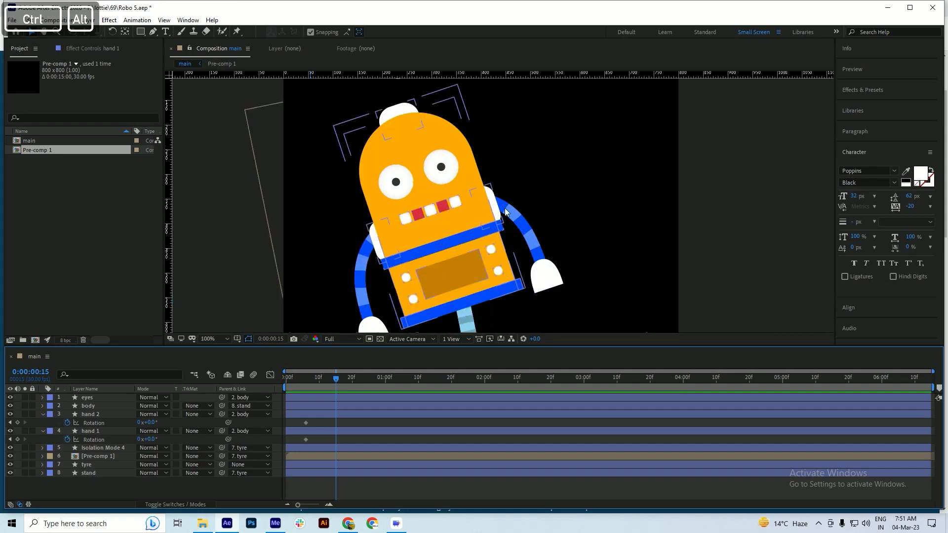
{"action": "left_click", "coordinate": [321, 432]}
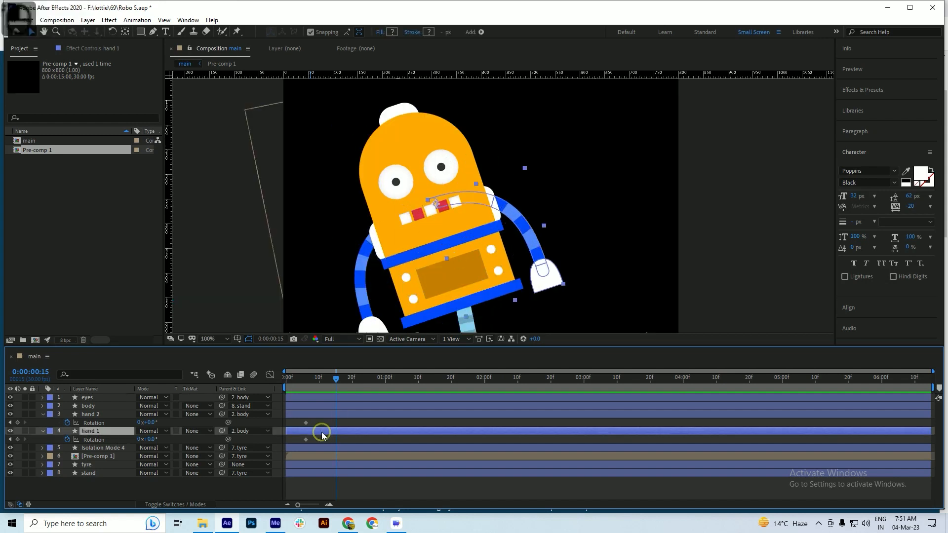
{"action": "left_click_drag", "start_coordinate": [322, 390], "coordinate": [304, 386]}
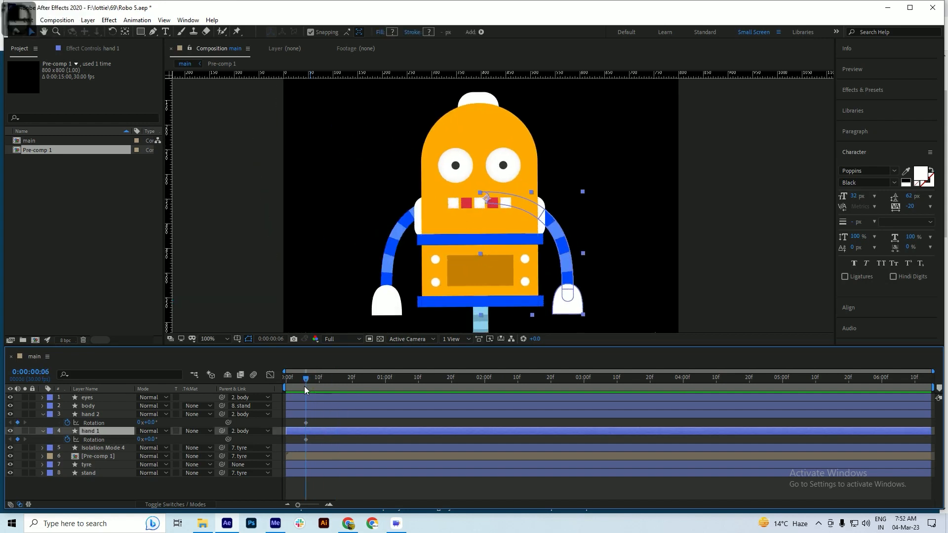
{"action": "left_click", "coordinate": [319, 415]}
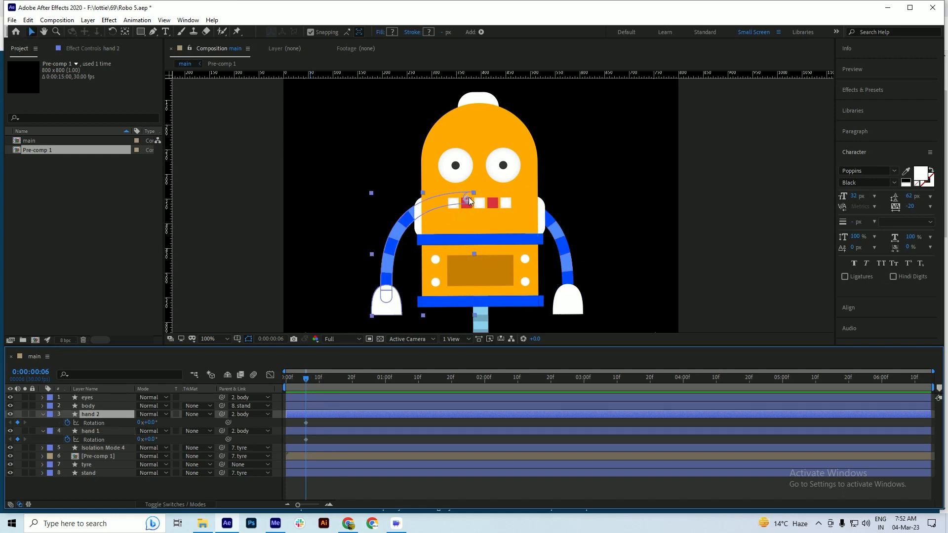
{"action": "key", "text": "y"}
{"action": "left_click_drag", "start_coordinate": [467, 196], "coordinate": [418, 215]}
{"action": "key", "text": "ctrl"}
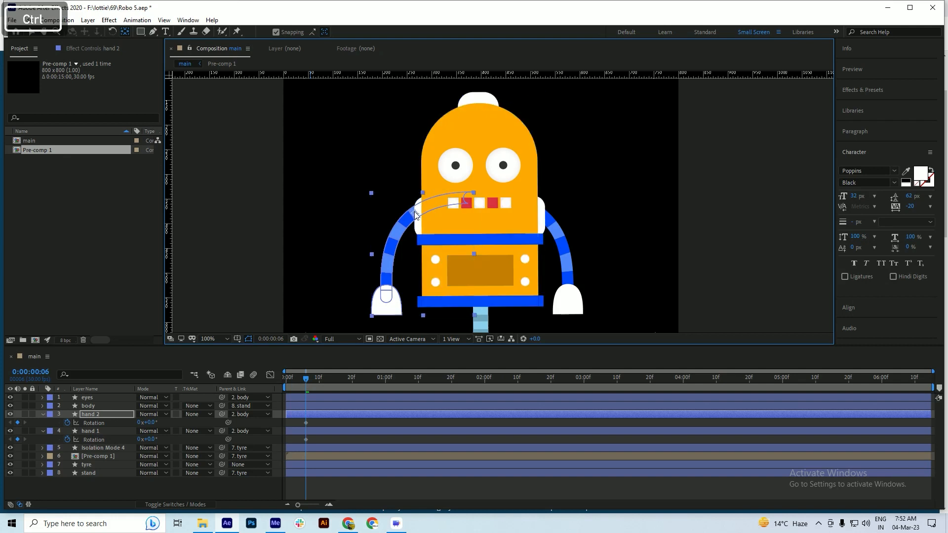
{"action": "key", "text": "ctrl+s"}
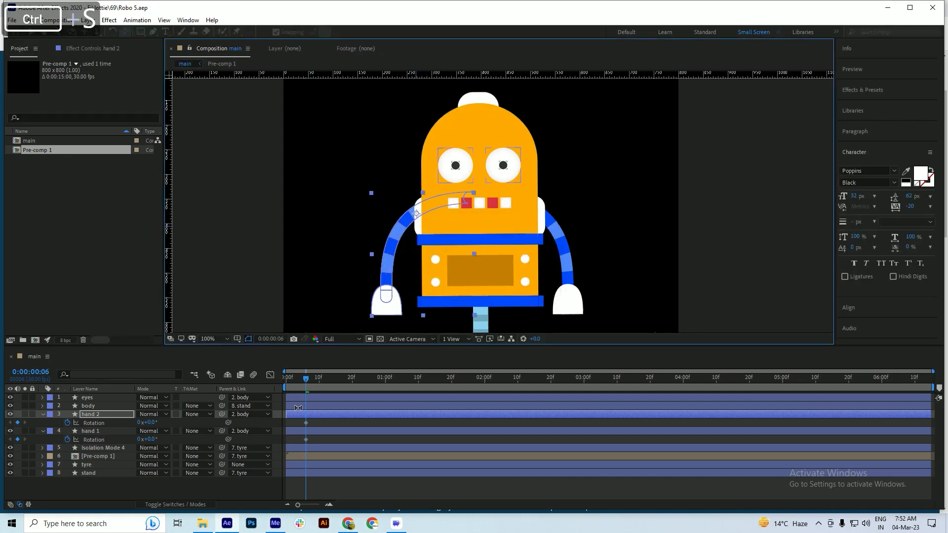
Move hand 1's anchor point to where its arm meets the shoulder and save the project
{"action": "left_click", "coordinate": [305, 430]}
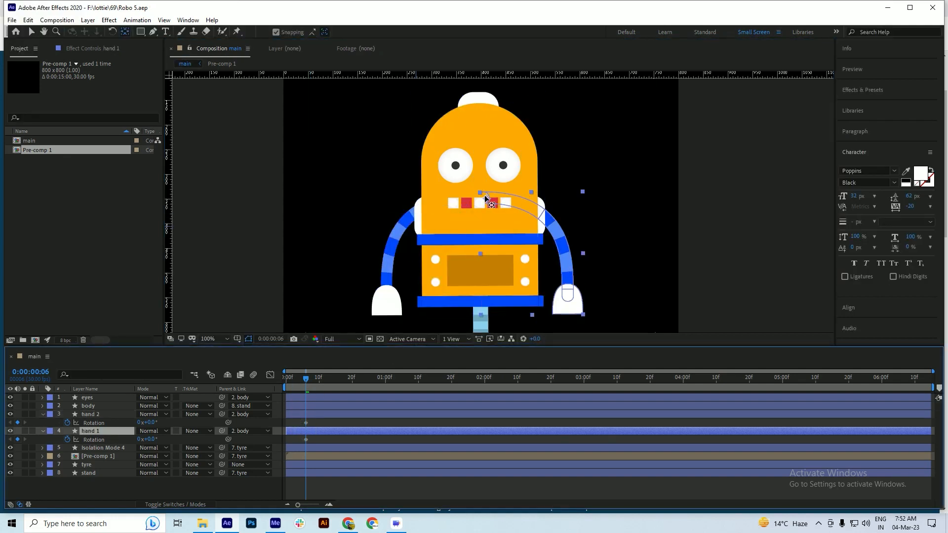
{"action": "left_click_drag", "start_coordinate": [486, 197], "coordinate": [543, 219]}
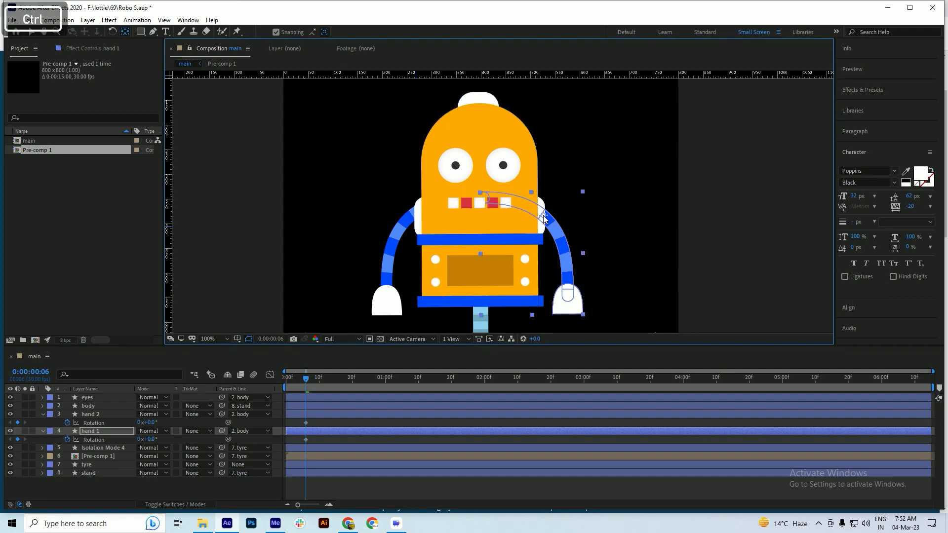
{"action": "key", "text": "ctrl+s"}
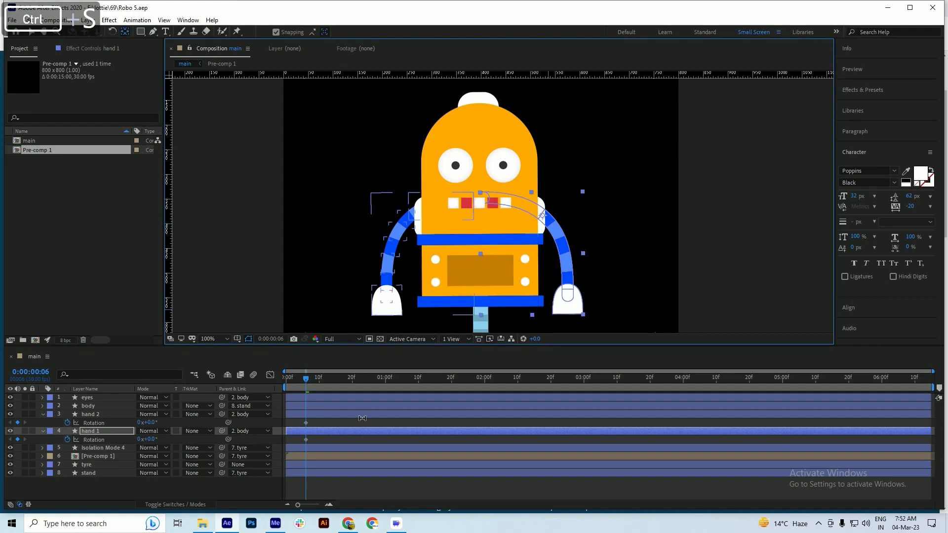
At 0:00:00:17, set hand 2's Rotation to 15° and save the project
{"action": "left_click_drag", "start_coordinate": [315, 380], "coordinate": [342, 384]}
{"action": "scroll", "coordinate": [428, 198], "scroll_direction": "down", "scroll_amount": 2}
{"action": "key", "text": "ctrl+s"}
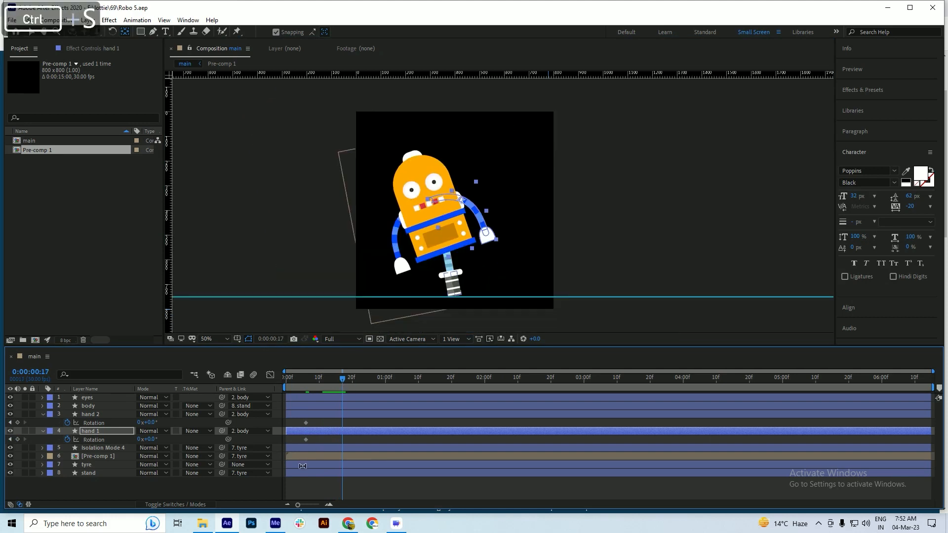
{"action": "left_click_drag", "start_coordinate": [147, 423], "coordinate": [162, 425]}
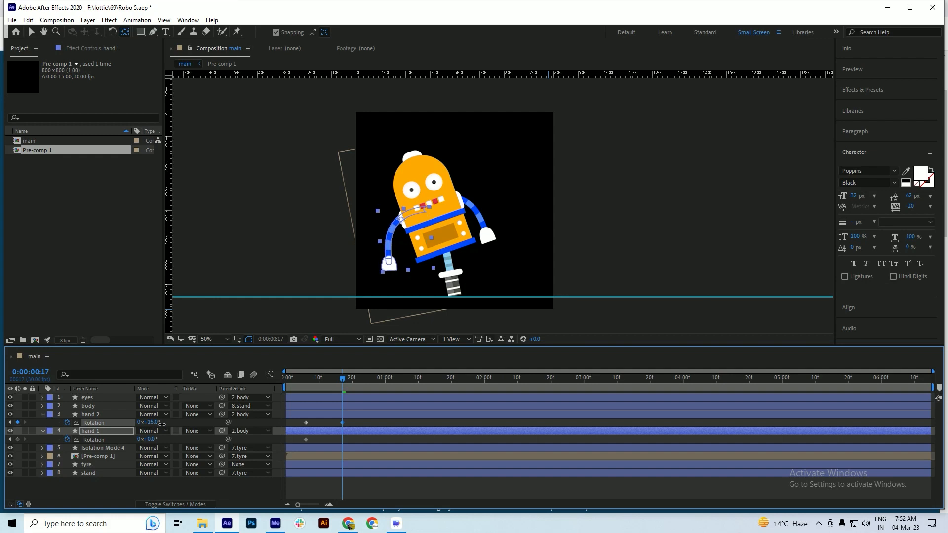
{"action": "key", "text": "ctrl+s"}
Try raising hand 1 with a large negative Rotation at 0:00:00:17 and preview the motion
{"action": "left_click_drag", "start_coordinate": [148, 439], "coordinate": [128, 443]}
{"action": "key", "text": "ctrl+s"}
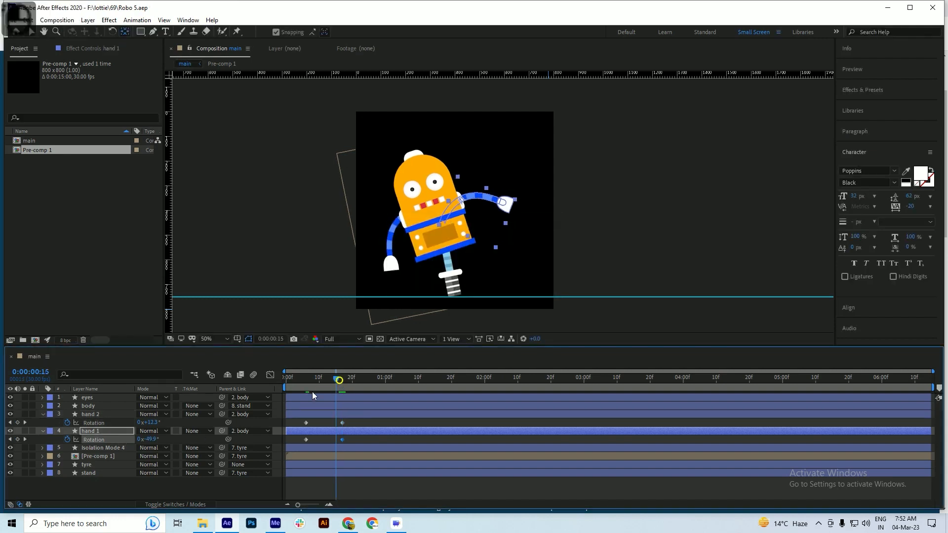
{"action": "key", "text": "space"}
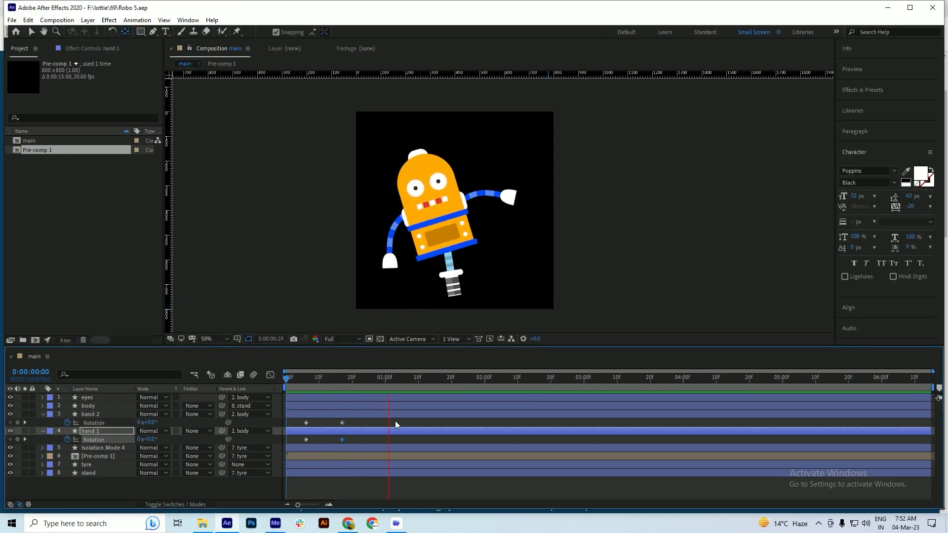
Undo hand 1's Rotation change at 0:00:00:17
{"action": "key", "text": "ctrl+z"}
{"action": "key", "text": "ctrl+z"}
{"action": "key", "text": "ctrl+z"}
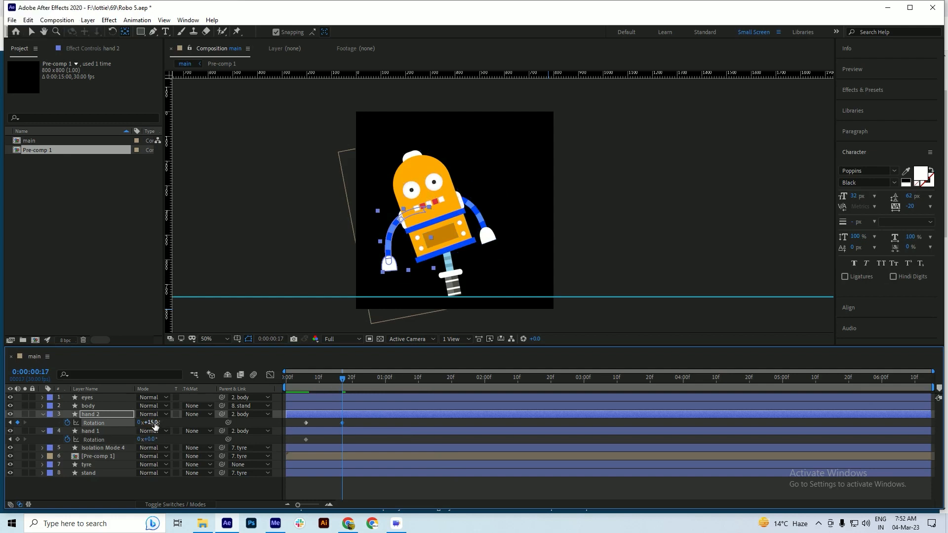
At 0:00:00:17, set hand 1's Rotation to 5° and save the project
{"action": "mouse_move", "coordinate": [336, 390]}
{"action": "left_mouse_down"}
{"action": "mouse_move", "coordinate": [301, 392]}
{"action": "mouse_move", "coordinate": [339, 395]}
{"action": "mouse_move", "coordinate": [318, 402]}
{"action": "mouse_move", "coordinate": [341, 403]}
{"action": "left_mouse_up"}
{"action": "left_click_drag", "start_coordinate": [151, 442], "coordinate": [156, 440]}
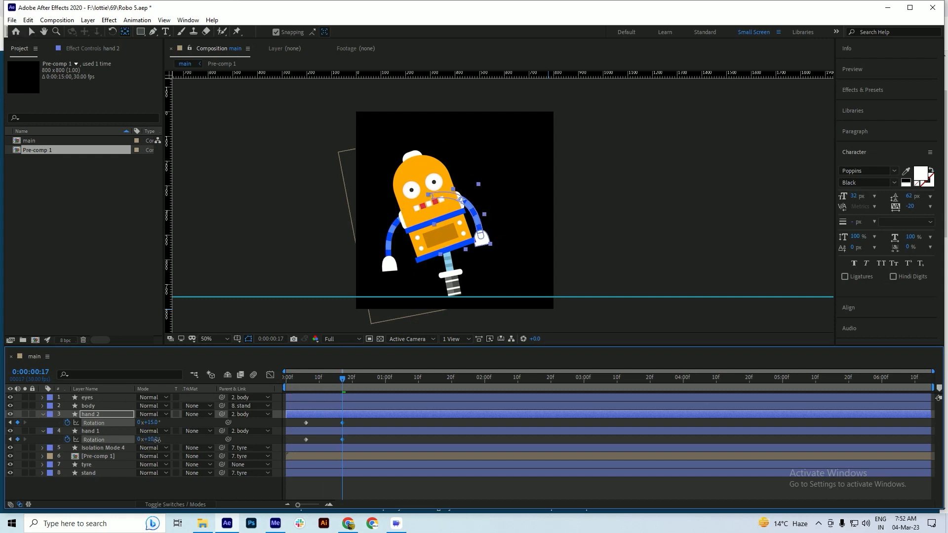
{"action": "left_click", "coordinate": [154, 439]}
{"action": "key", "text": "ctrl+s"}
Preview the arm swing from 0:00:00:04
{"action": "left_click_drag", "start_coordinate": [339, 382], "coordinate": [298, 395]}
{"action": "key", "text": "space"}
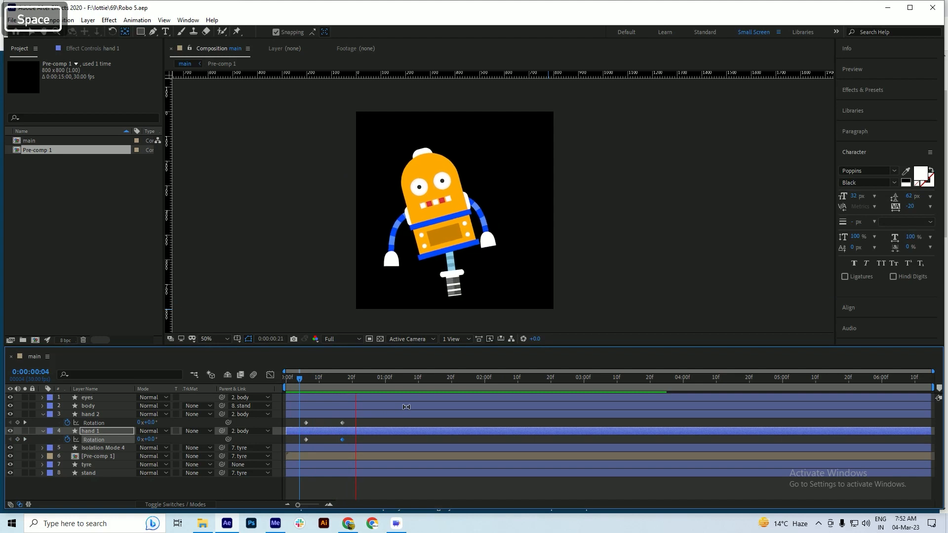
{"action": "key", "text": "space"}
Duplicate the hand 2 and hand 1 Rotation keyframes from 0:00:00:17 at 0:00:01:17
{"action": "left_click_drag", "start_coordinate": [457, 389], "coordinate": [440, 398]}
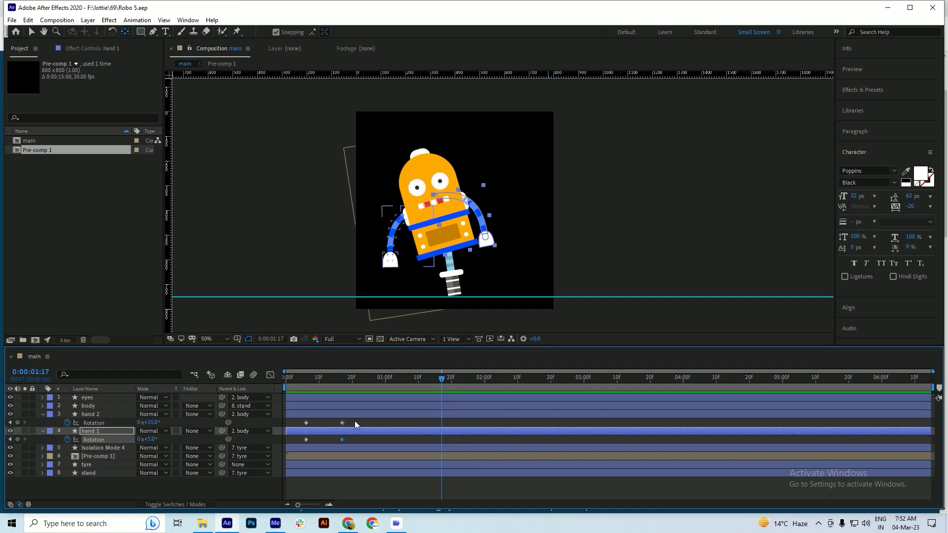
{"action": "left_click", "coordinate": [342, 422]}
{"action": "key", "text": "ctrl+v"}
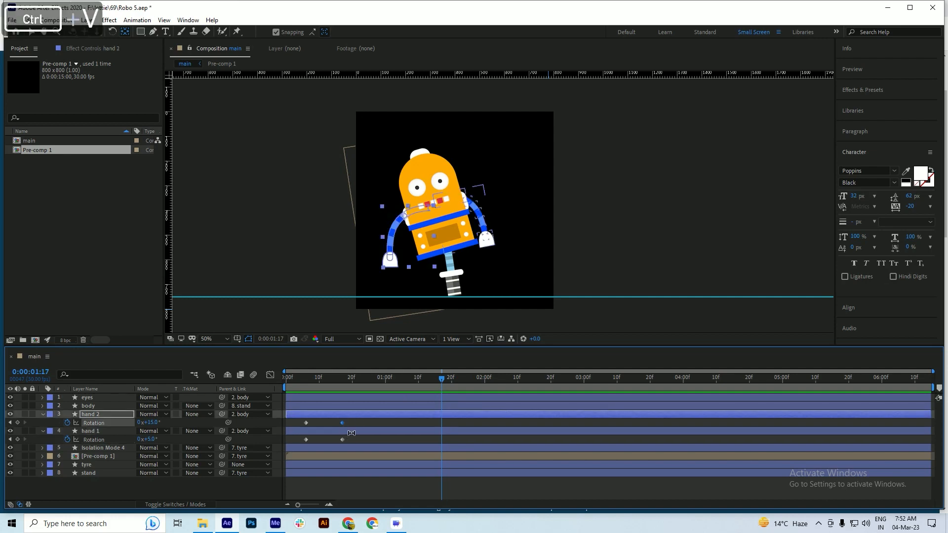
{"action": "left_click", "coordinate": [342, 439]}
{"action": "key", "text": "ctrl+c"}
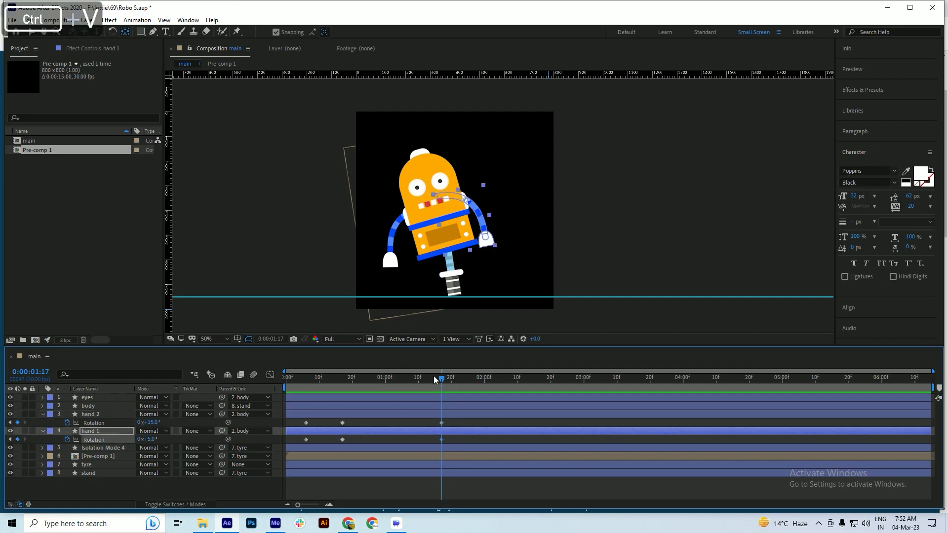
At 0:00:02:00, set Rotation to -14° for hand 1 and -10° for hand 2, and preview the swing from 0:00:01:17
{"action": "left_click_drag", "start_coordinate": [448, 377], "coordinate": [484, 385]}
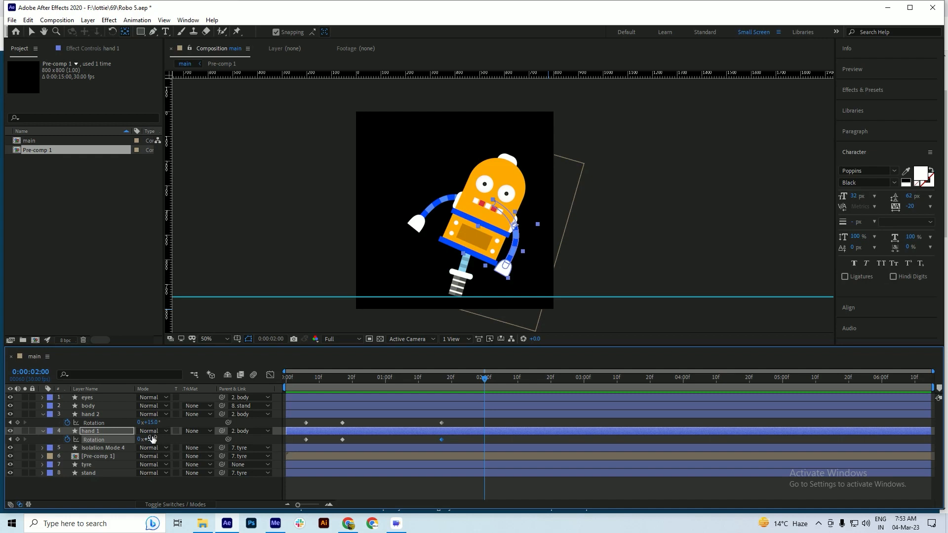
{"action": "left_click_drag", "start_coordinate": [150, 439], "coordinate": [141, 440]}
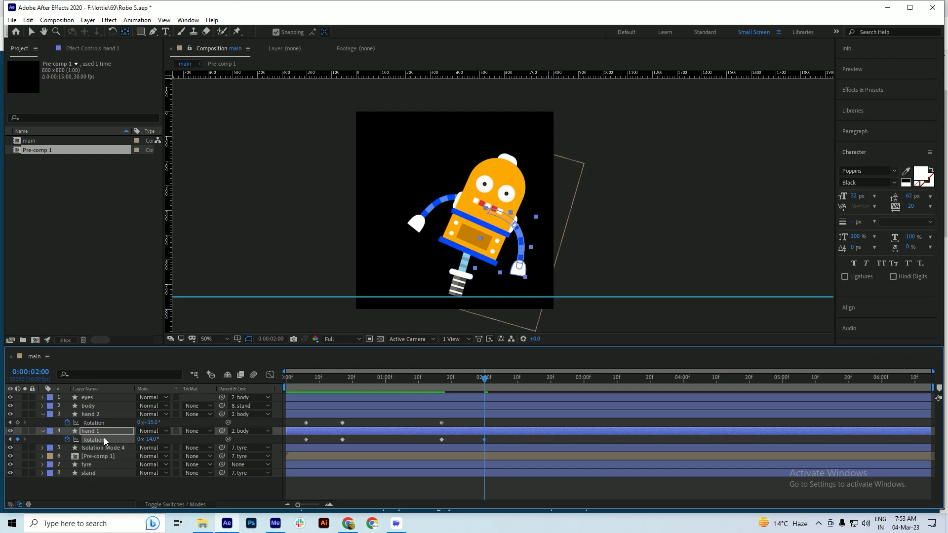
{"action": "left_click_drag", "start_coordinate": [150, 423], "coordinate": [141, 425]}
{"action": "left_click", "coordinate": [142, 426]}
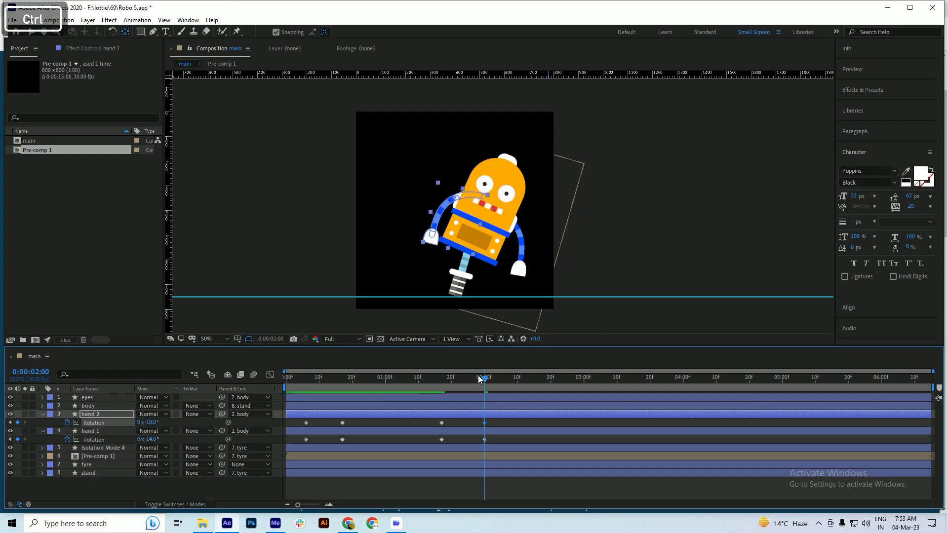
{"action": "left_click_drag", "start_coordinate": [464, 384], "coordinate": [441, 390]}
{"action": "key", "text": "space"}
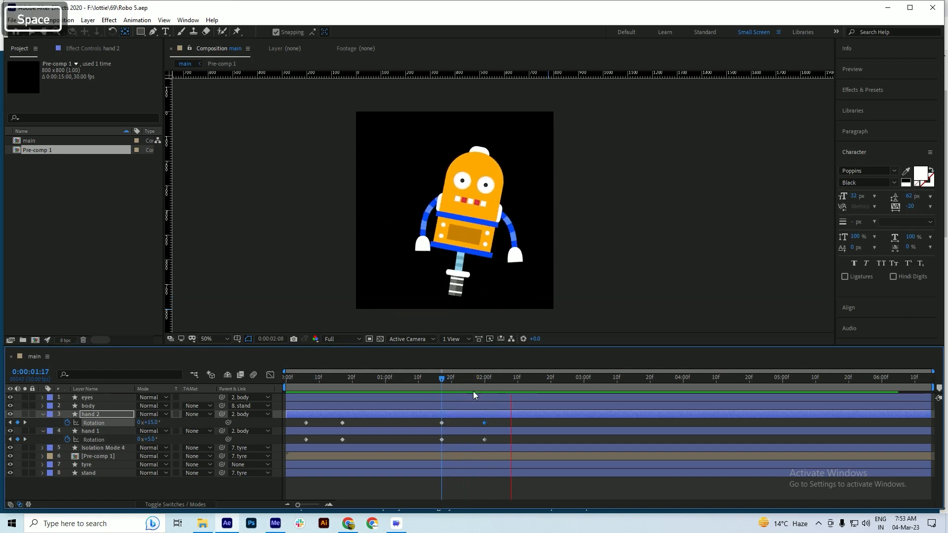
Duplicate both hands' Rotation keyframes from 0:00:02:00 at 0:00:03:03 and save the project
{"action": "left_click_drag", "start_coordinate": [651, 387], "coordinate": [594, 409]}
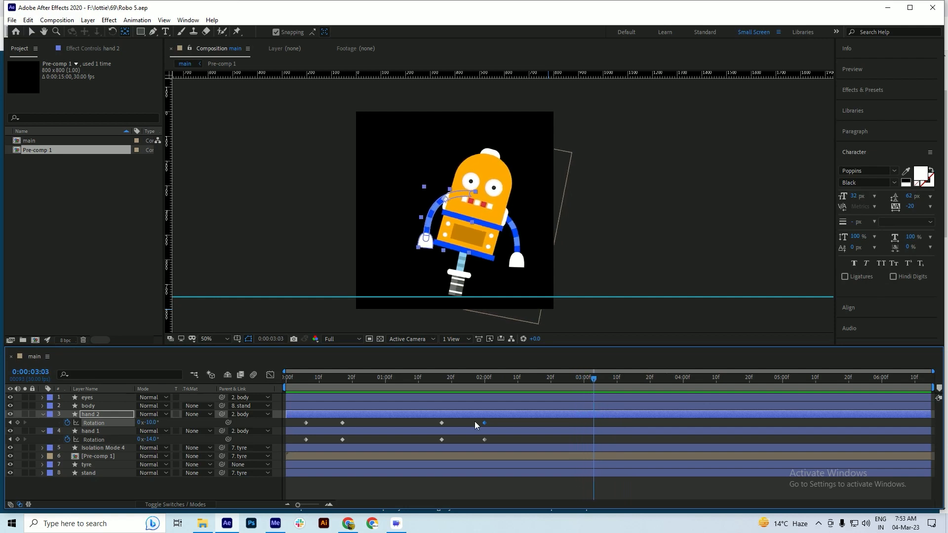
{"action": "left_click_drag", "start_coordinate": [491, 420], "coordinate": [481, 425]}
{"action": "key", "text": "ctrl+c"}
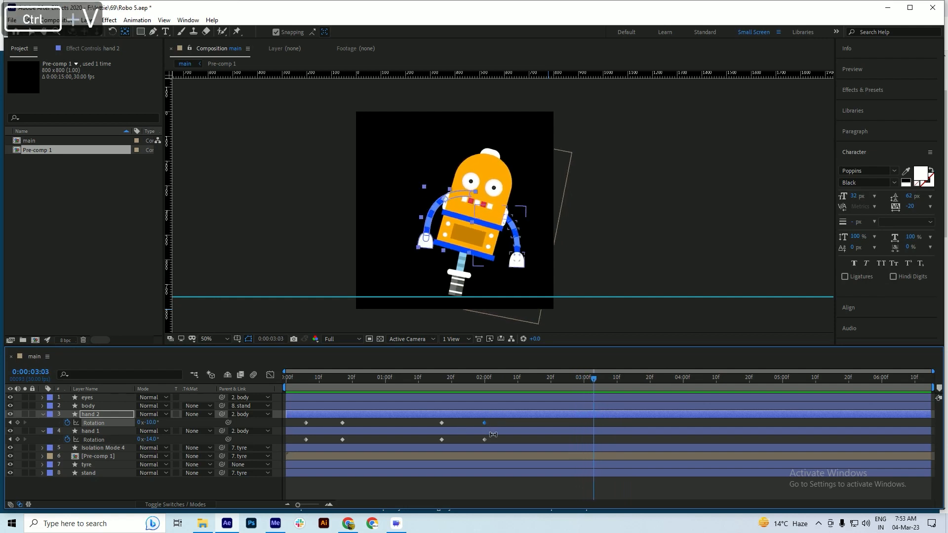
{"action": "left_click", "coordinate": [498, 437]}
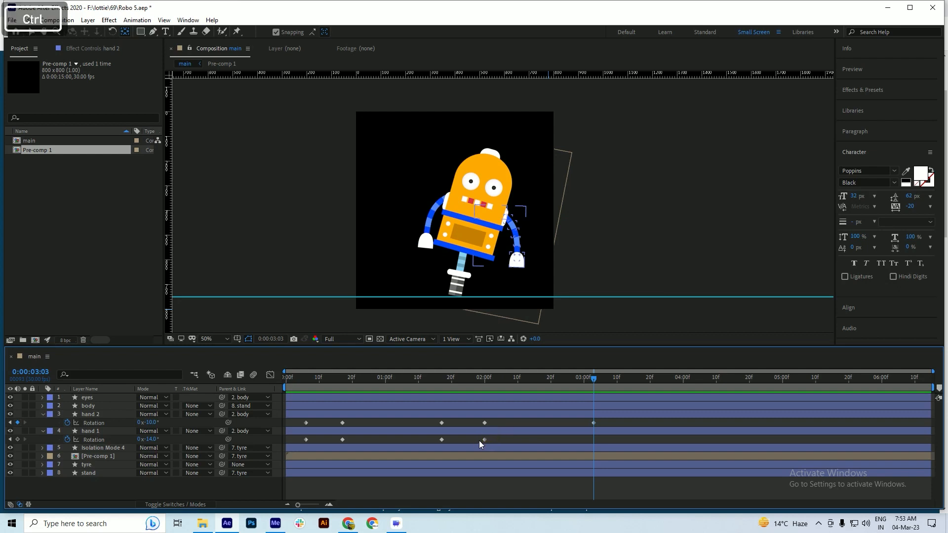
{"action": "left_click", "coordinate": [484, 440]}
{"action": "key", "text": "ctrl+v"}
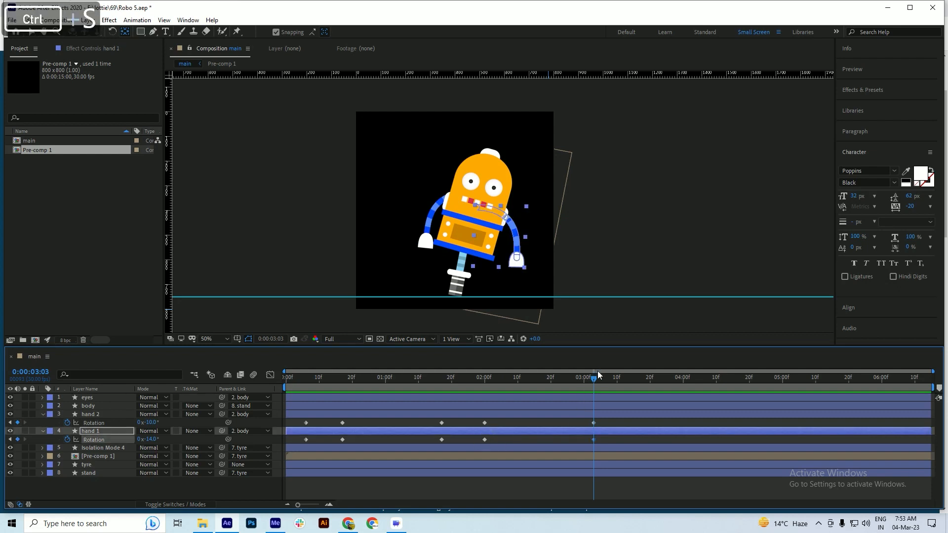
At 0:00:03:18, paste both hands' initial 0° Rotation keyframes from 0:00:00:06 and save the project
{"action": "left_click_drag", "start_coordinate": [599, 374], "coordinate": [641, 391]}
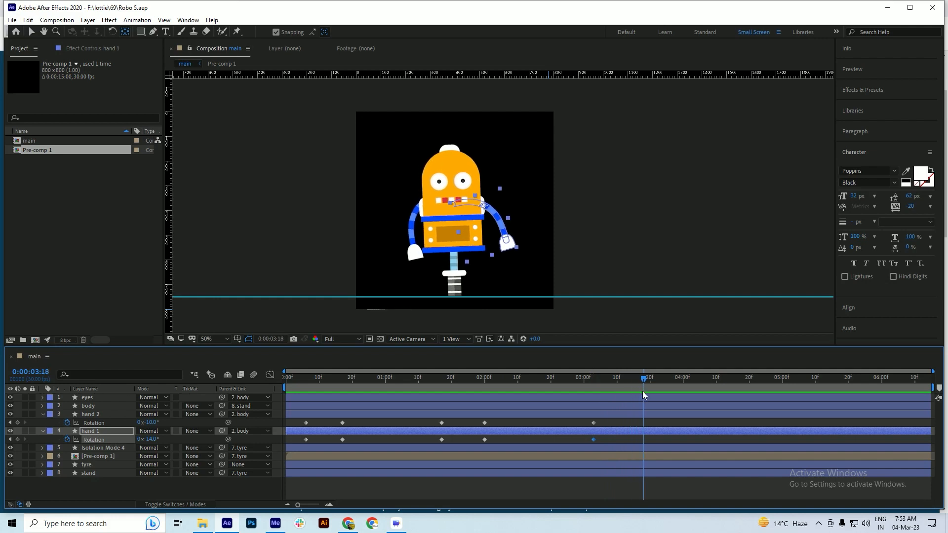
{"action": "left_click", "coordinate": [307, 424]}
{"action": "key", "text": "ctrl+v"}
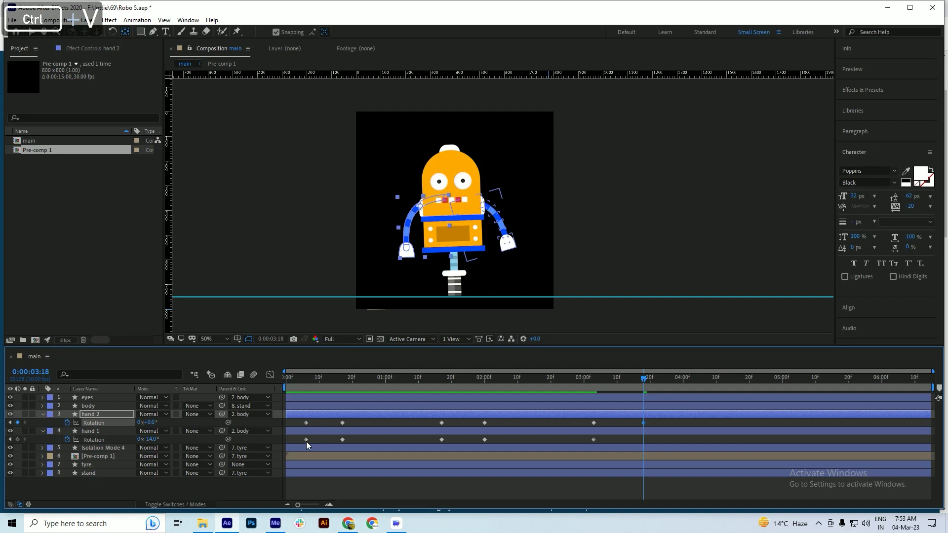
{"action": "left_click", "coordinate": [306, 441]}
{"action": "key", "text": "ctrl+v"}
{"action": "key", "text": "ctrl+s"}
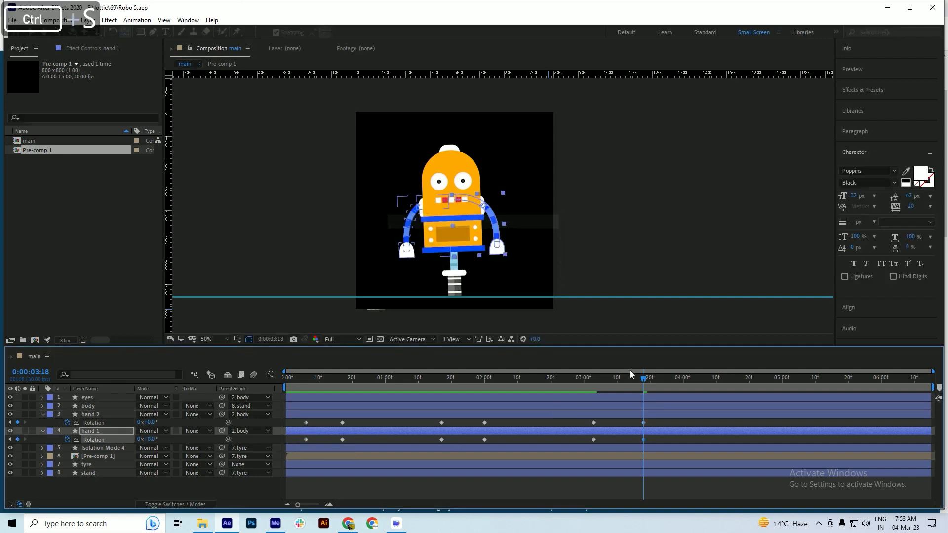
Preview the arms returning to rest from 0:00:03:02
{"action": "left_click", "coordinate": [590, 389]}
{"action": "key", "text": "space"}
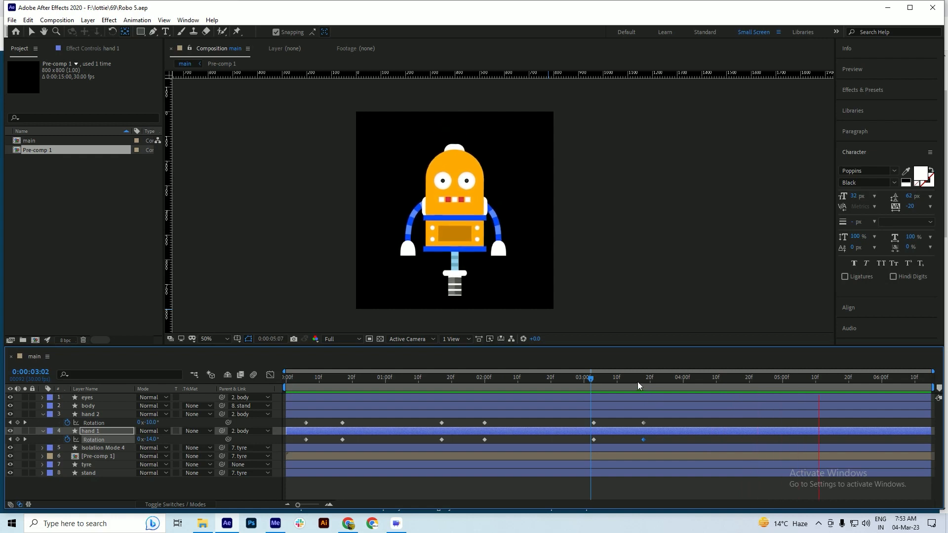
{"action": "key", "text": "space"}
At 0:00:00:06, nudge the hand 2 layer about 4 px toward the body and save the project
{"action": "left_click_drag", "start_coordinate": [607, 383], "coordinate": [307, 413]}
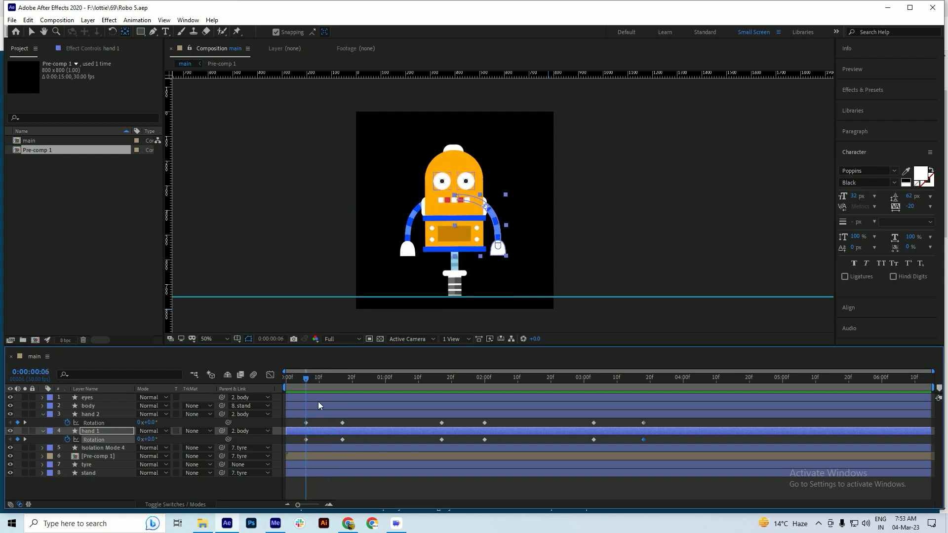
{"action": "key", "text": "ctrl+s"}
{"action": "left_click", "coordinate": [322, 414]}
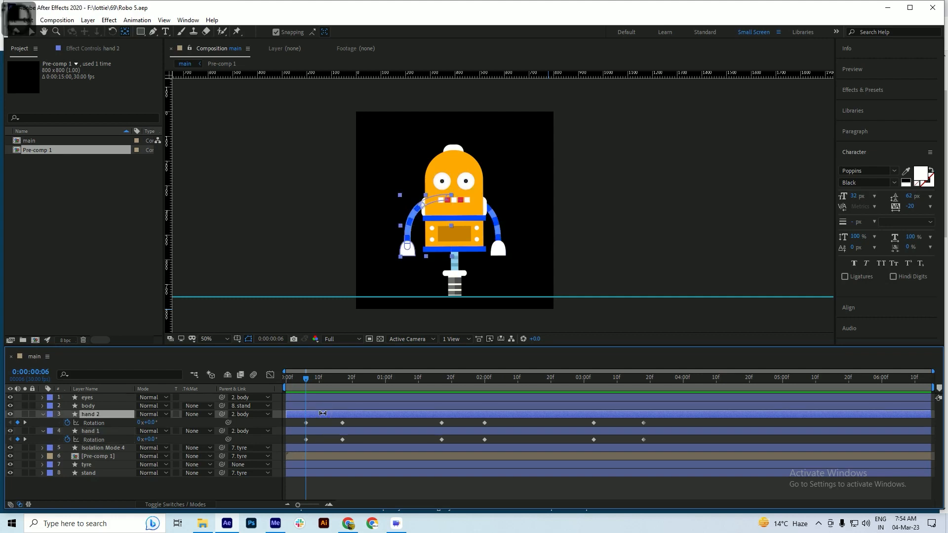
{"action": "key", "text": "Right"}
{"action": "key", "text": "Right"}
{"action": "key", "text": "Right"}
{"action": "key", "text": "Right"}
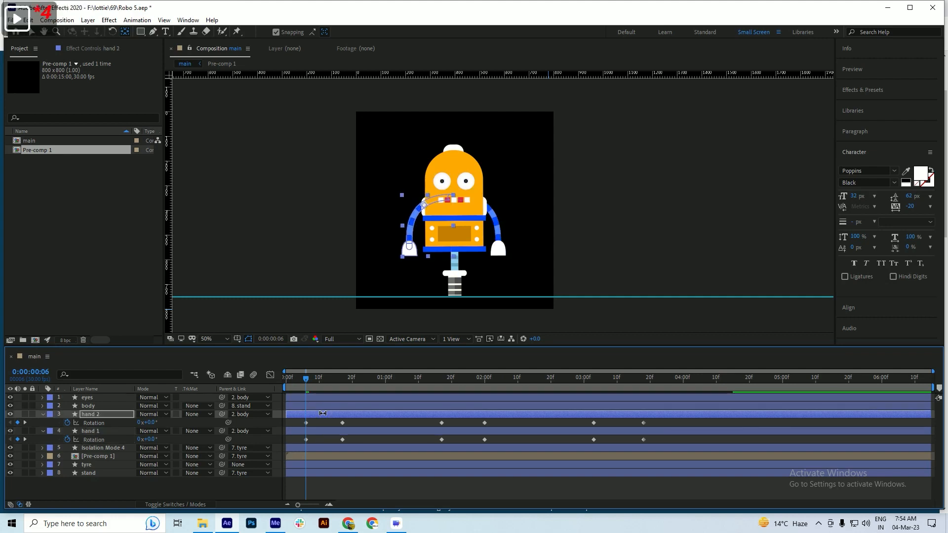
{"action": "key", "text": "ctrl"}
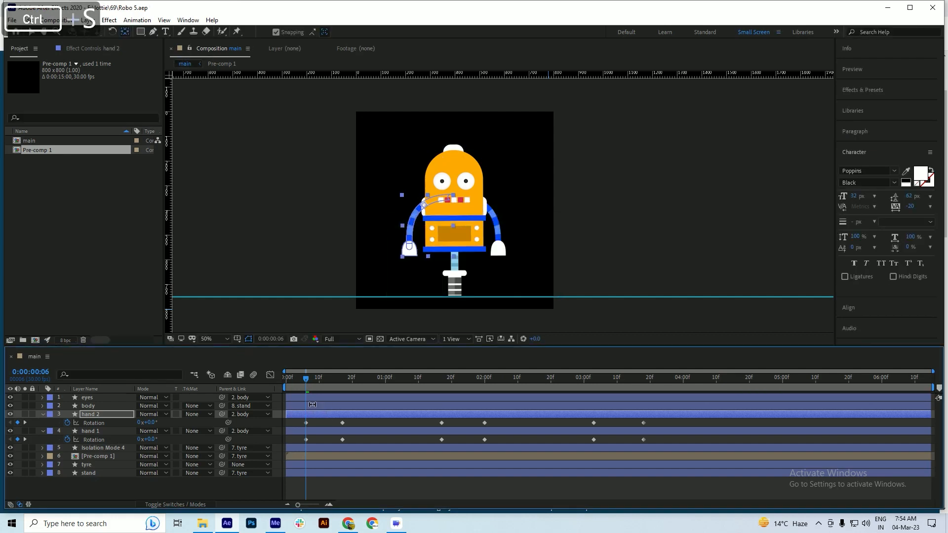
Scrub to 0:00:06:14, save the project, collapse the open properties of all layers, and deselect the layers
{"action": "left_click_drag", "start_coordinate": [308, 378], "coordinate": [928, 386]}
{"action": "key", "text": "ctrl+s"}
{"action": "key", "text": "ctrl+a"}
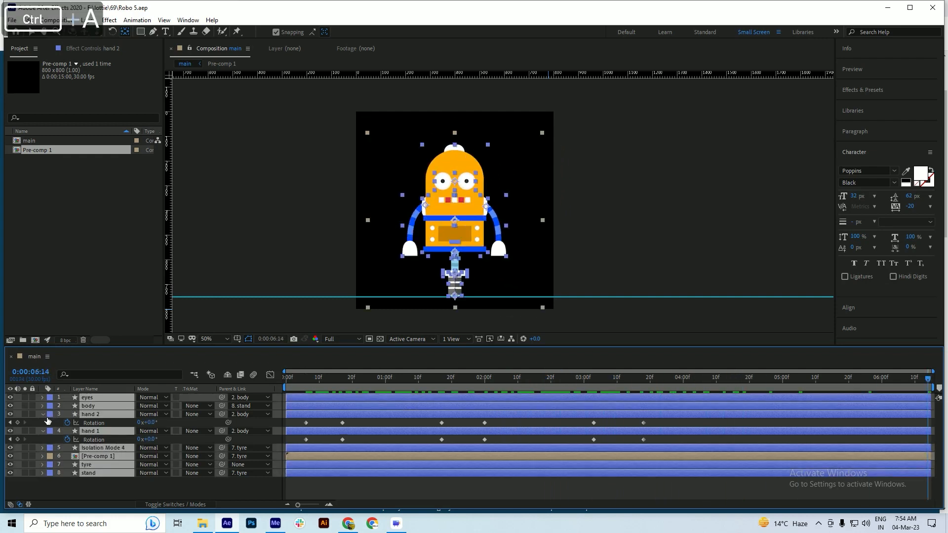
{"action": "left_click", "coordinate": [42, 414]}
{"action": "left_click", "coordinate": [328, 476]}
Preview the animation from near the start of the timeline
{"action": "left_click", "coordinate": [322, 384]}
{"action": "key", "text": "space"}
{"action": "key", "text": "space"}
At 0:00:00:19, enable Scale keyframing on the eyes layer at 100% and save the project
{"action": "mouse_move", "coordinate": [345, 381]}
{"action": "left_mouse_down"}
{"action": "mouse_move", "coordinate": [303, 389]}
{"action": "mouse_move", "coordinate": [350, 393]}
{"action": "left_mouse_up"}
{"action": "key", "text": "ctrl+s"}
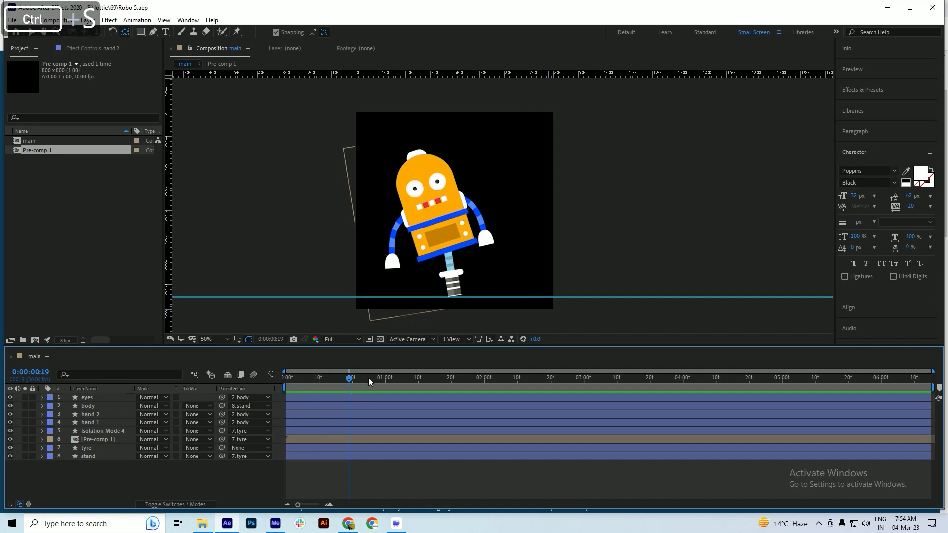
{"action": "left_click", "coordinate": [363, 396]}
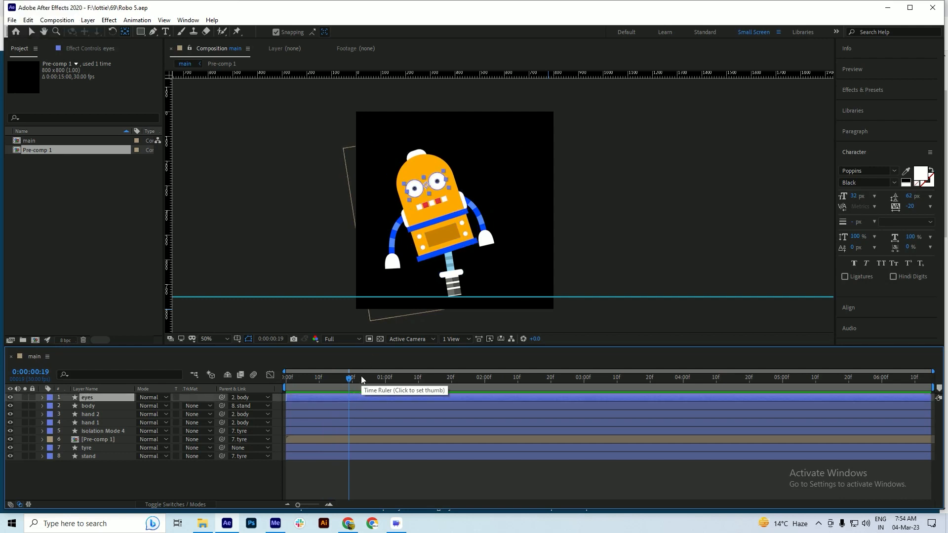
{"action": "key", "text": "s"}
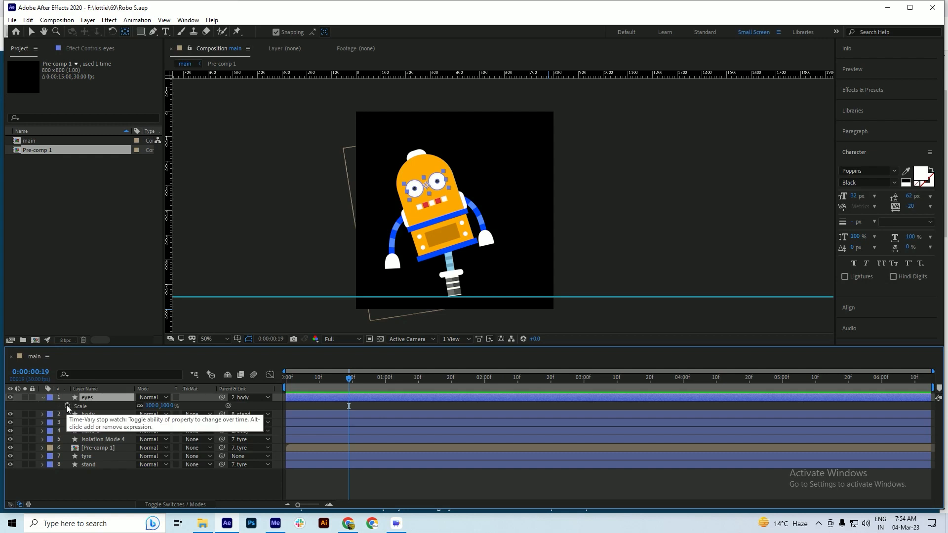
{"action": "left_click", "coordinate": [67, 405]}
{"action": "key", "text": "ctrl+s"}
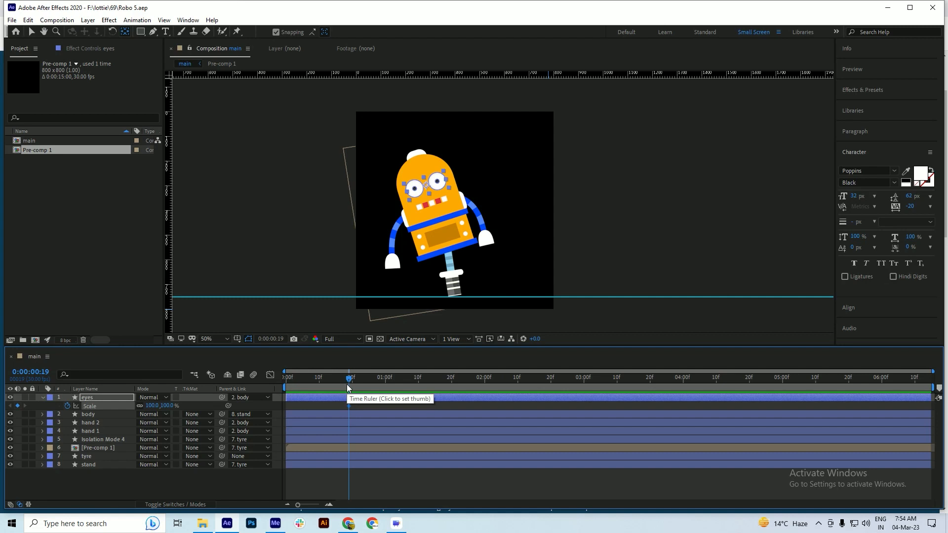
At 0:00:00:24, add an eyes Scale keyframe with unlinked dimensions of 100, 25% to squash the eyes, and save
{"action": "key", "text": "ctrl"}
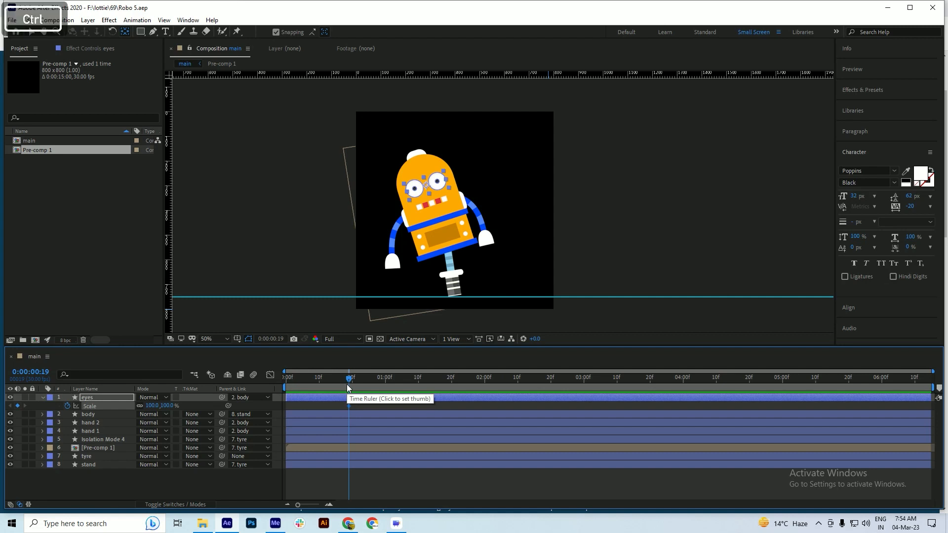
{"action": "key", "text": "ctrl+Right"}
{"action": "key", "text": "ctrl+Right"}
{"action": "key", "text": "ctrl+Right"}
{"action": "key", "text": "ctrl+Right"}
{"action": "key", "text": "ctrl+Right"}
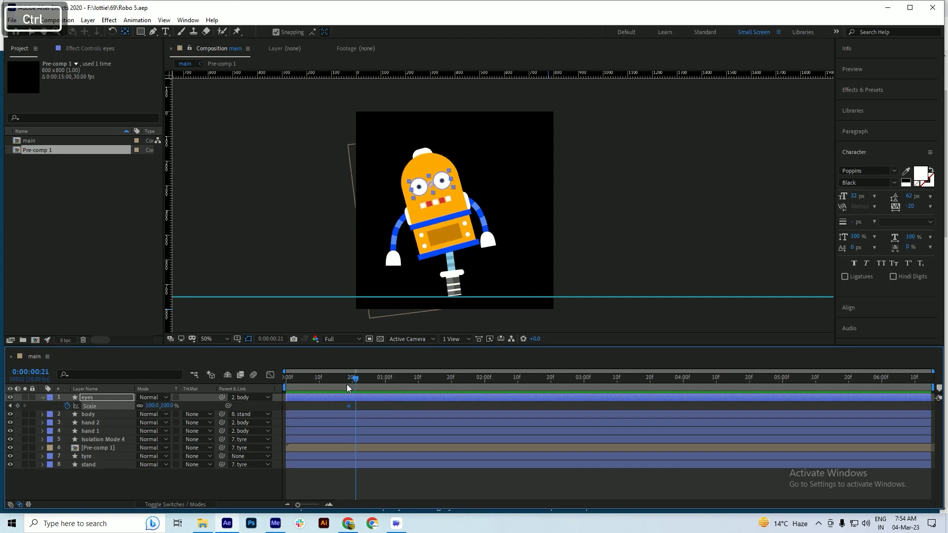
{"action": "left_click", "coordinate": [18, 405]}
{"action": "key", "text": "ctrl+s"}
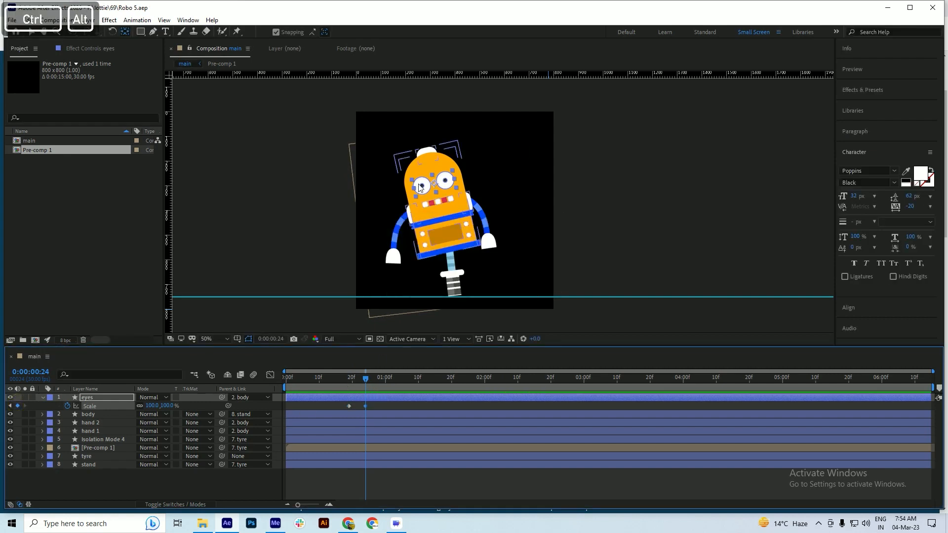
{"action": "scroll", "coordinate": [422, 177], "scroll_direction": "up", "scroll_amount": 1}
{"action": "left_click", "coordinate": [140, 408], "text": "ctrl+alt"}
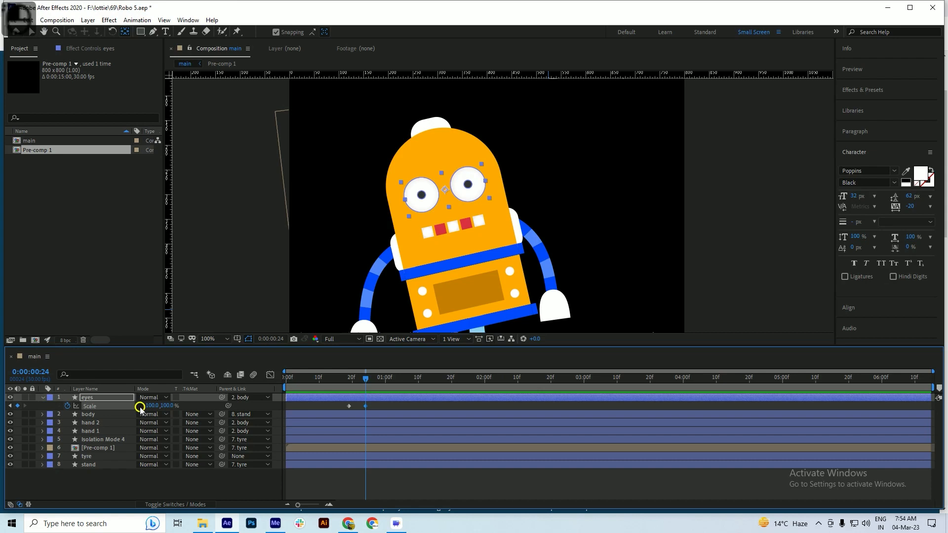
{"action": "left_click_drag", "start_coordinate": [165, 405], "coordinate": [142, 416]}
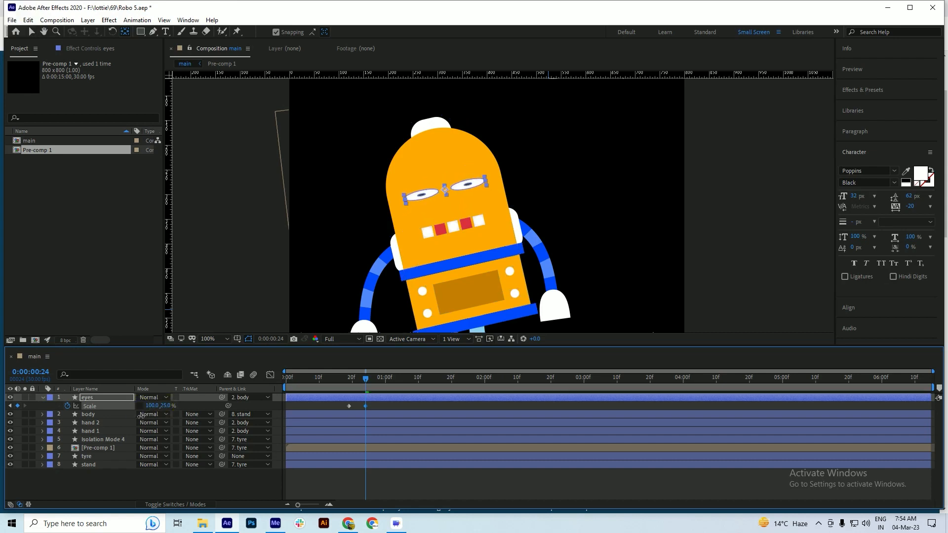
{"action": "key", "text": "ctrl+s"}
At 0:00:00:29, paste a copy of the eyes' first Scale keyframe to reopen them
{"action": "key", "text": "space"}
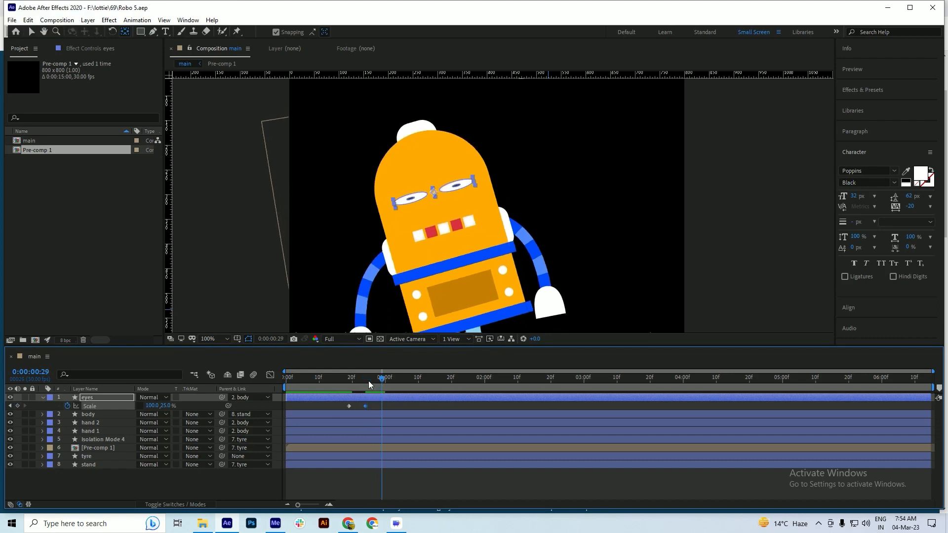
{"action": "key", "text": "ctrl+Left"}
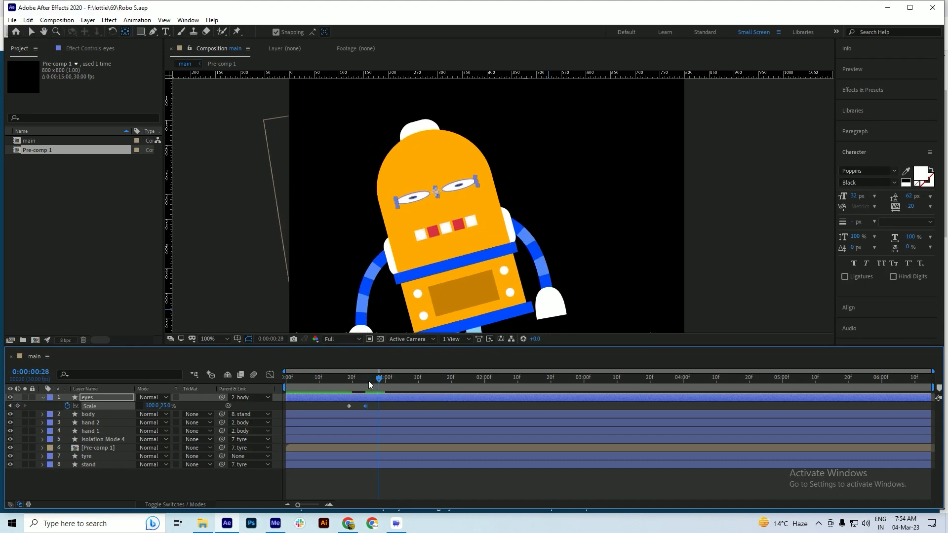
{"action": "key", "text": "ctrl+Right"}
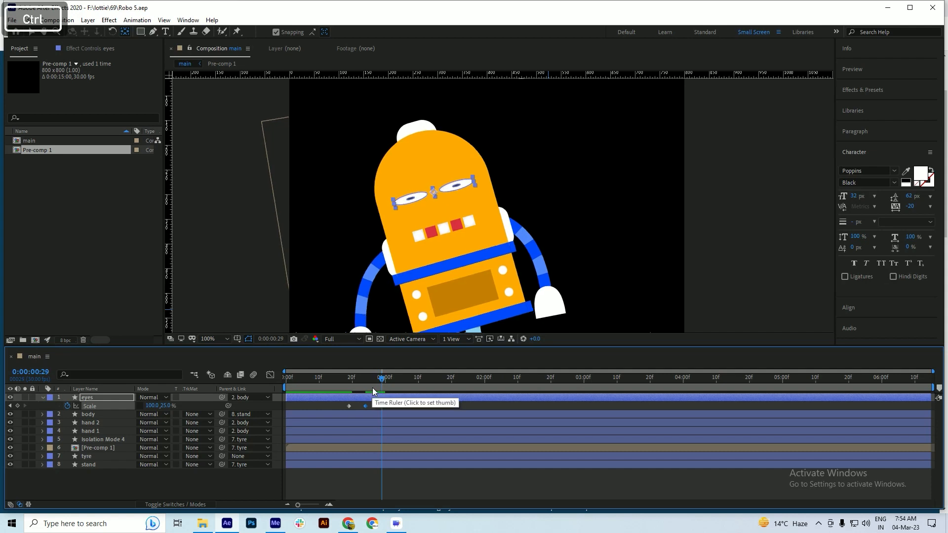
{"action": "left_click", "coordinate": [349, 405]}
{"action": "key", "text": "ctrl+c"}
{"action": "key", "text": "ctrl+v"}
Apply Easy Ease to all three eyes Scale keyframes and save the project
{"action": "left_click_drag", "start_coordinate": [394, 402], "coordinate": [342, 408]}
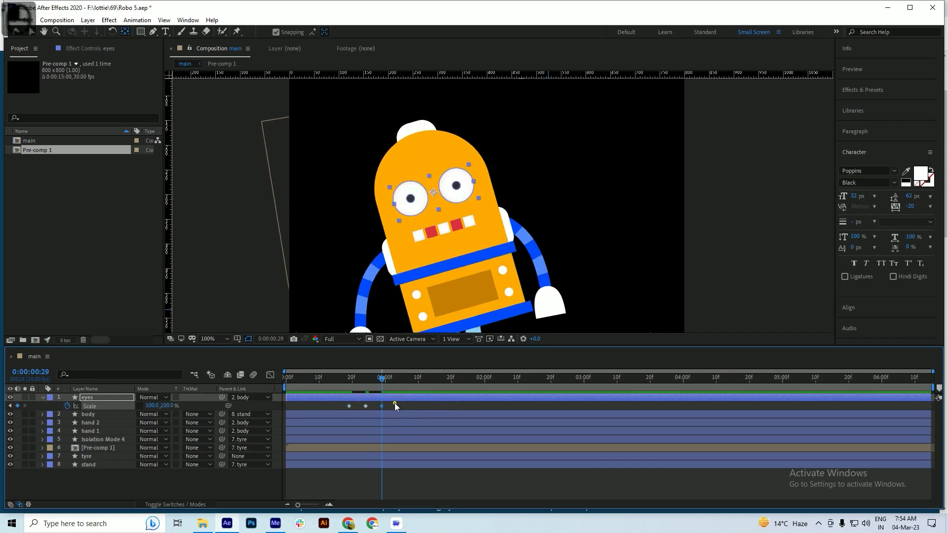
{"action": "key", "text": "F9"}
{"action": "key", "text": "ctrl+s"}
Preview the blink and body motion from 0:00:00:00 with the whole robot in view
{"action": "scroll", "coordinate": [427, 196], "scroll_direction": "down", "scroll_amount": 1}
{"action": "left_click_drag", "start_coordinate": [381, 379], "coordinate": [237, 420]}
{"action": "key", "text": "space"}
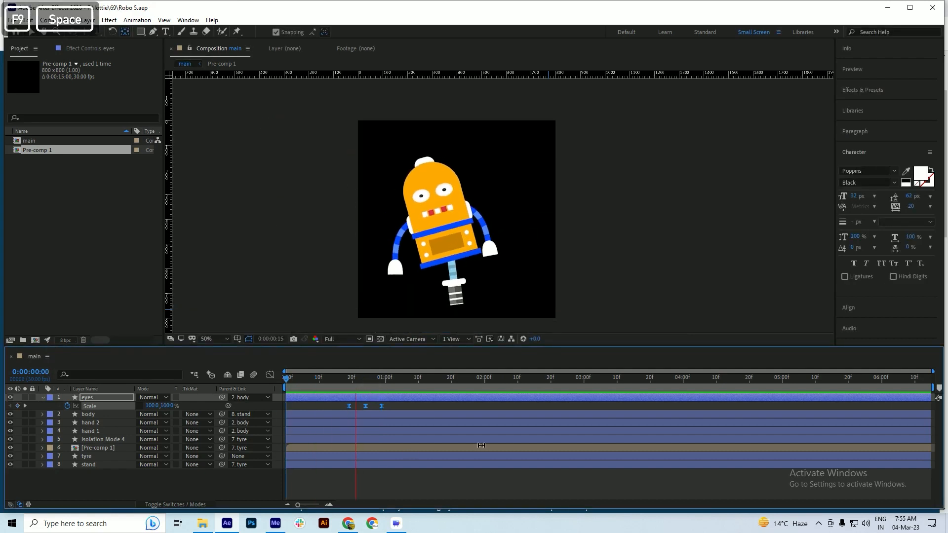
{"action": "key", "text": "space"}
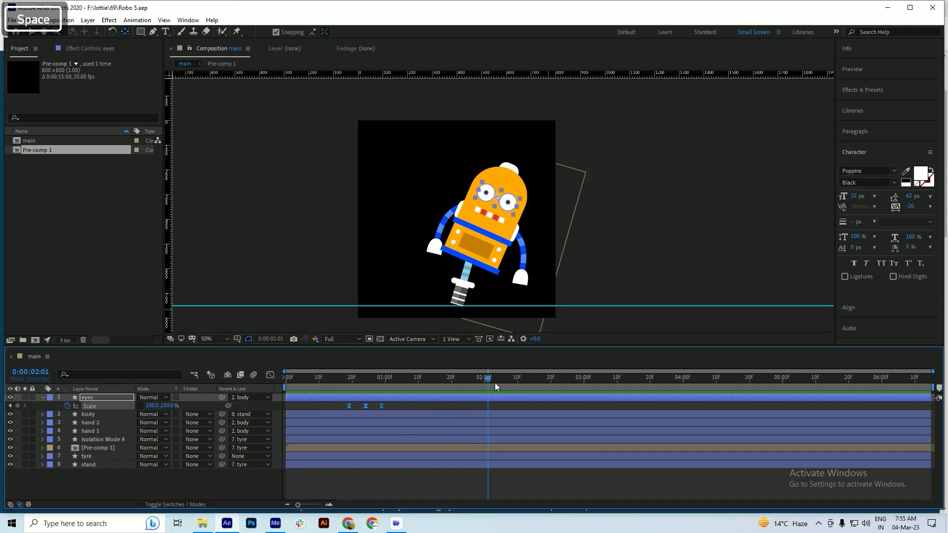
Copy the eyes' three blink Scale keyframes, paste them at 0:00:02:21 and briefly preview the repeated blink
{"action": "key", "text": "space"}
{"action": "key", "text": "space"}
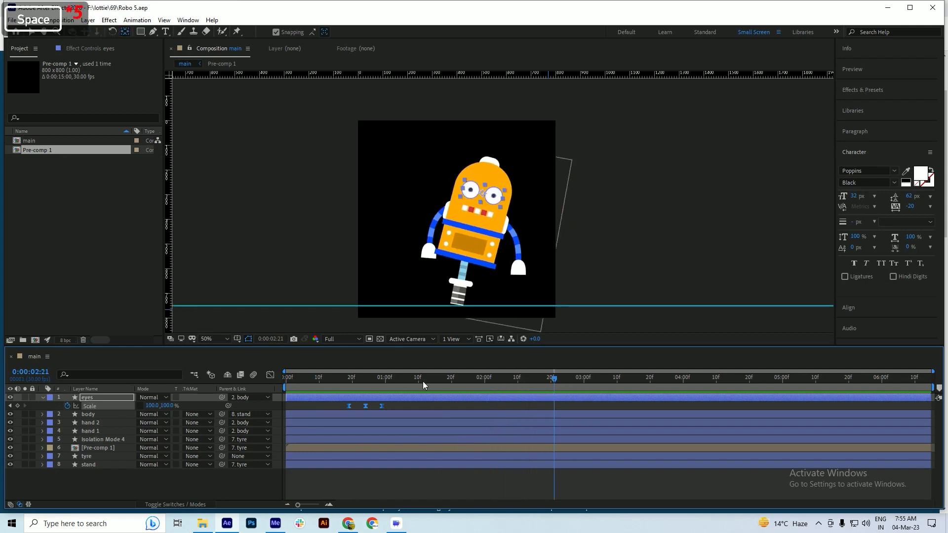
{"action": "key", "text": "ctrl+c"}
{"action": "key", "text": "ctrl+v"}
{"action": "key", "text": "space"}
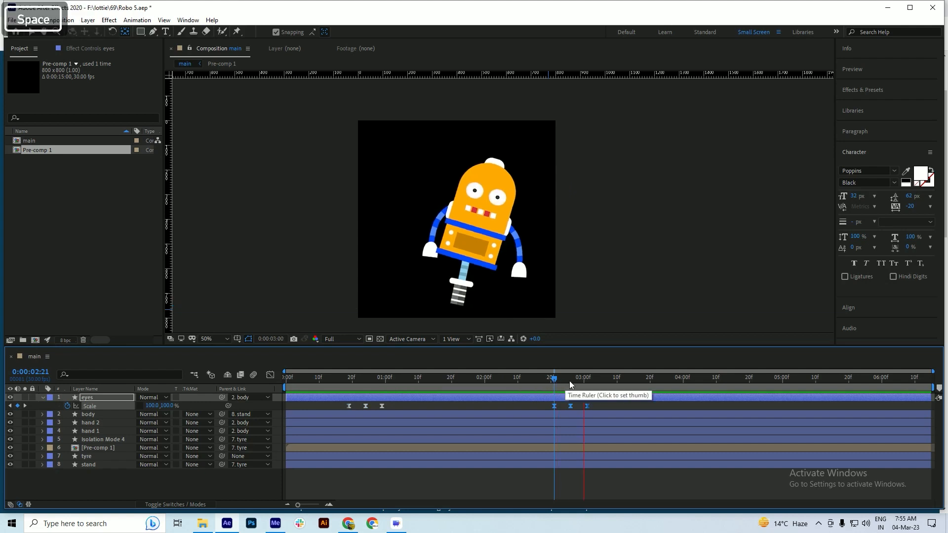
{"action": "key", "text": "space"}
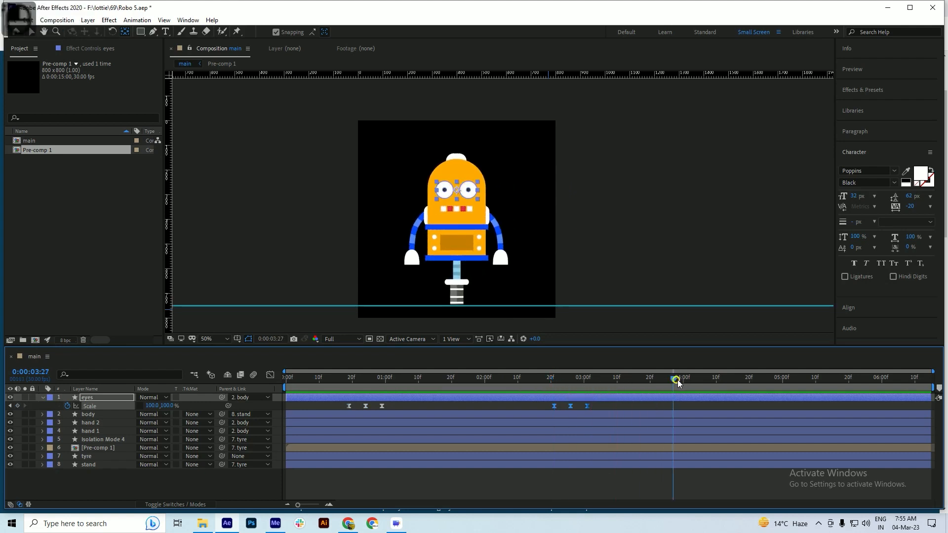
Paste the blink Scale keyframes on the eyes again near 0:00:04:00 and at 0:00:05:22, and save the project
{"action": "left_click_drag", "start_coordinate": [676, 384], "coordinate": [681, 384]}
{"action": "key", "text": "ctrl+v"}
{"action": "left_click_drag", "start_coordinate": [680, 379], "coordinate": [854, 385]}
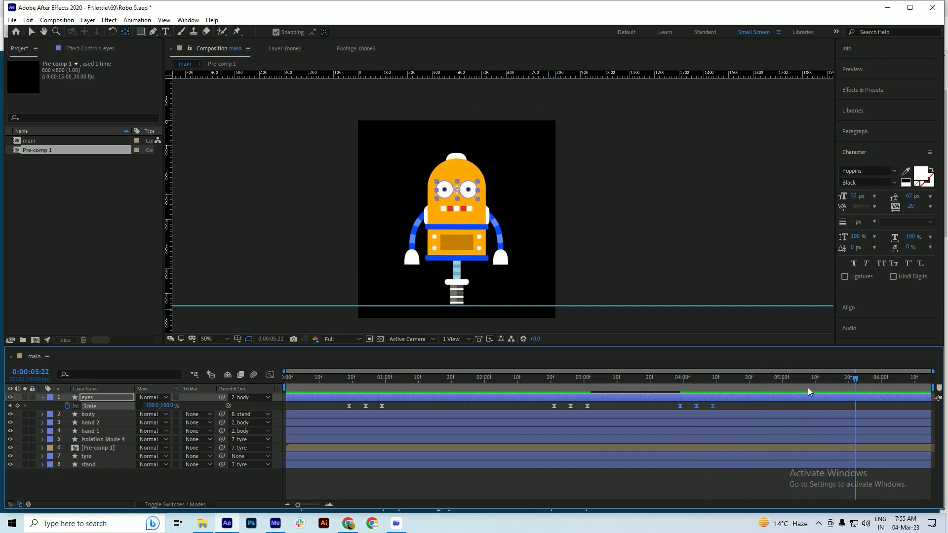
{"action": "key", "text": "ctrl+v"}
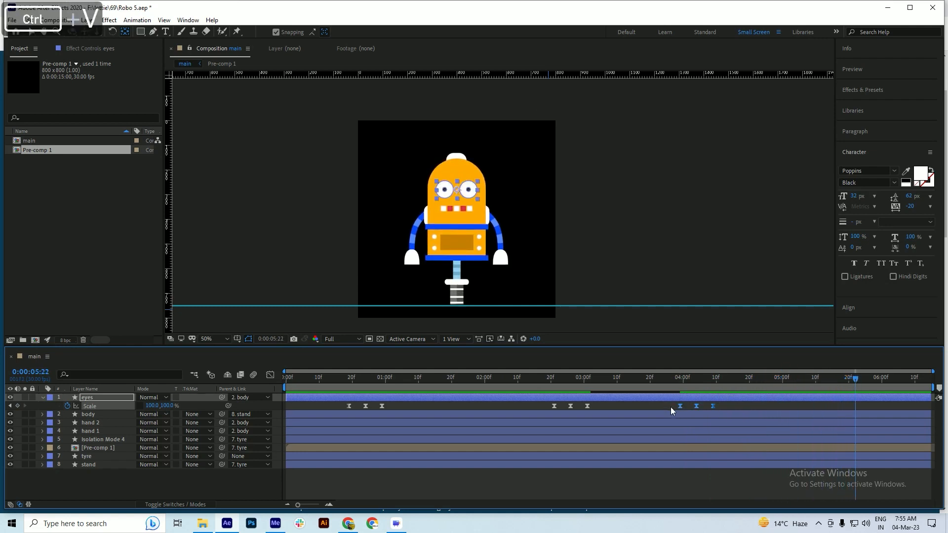
{"action": "key", "text": "ctrl+s"}
Preview the animation from 0:00:00:00, collapse the eyes layer's properties and save the project
{"action": "key", "text": "space"}
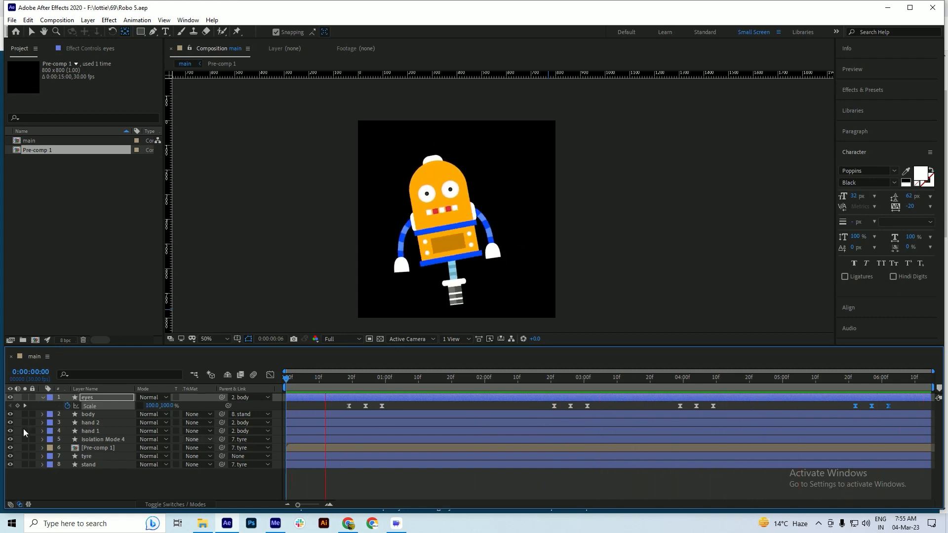
{"action": "left_click", "coordinate": [41, 401]}
{"action": "key", "text": "ctrl+s"}
{"action": "key", "text": "ctrl+s"}
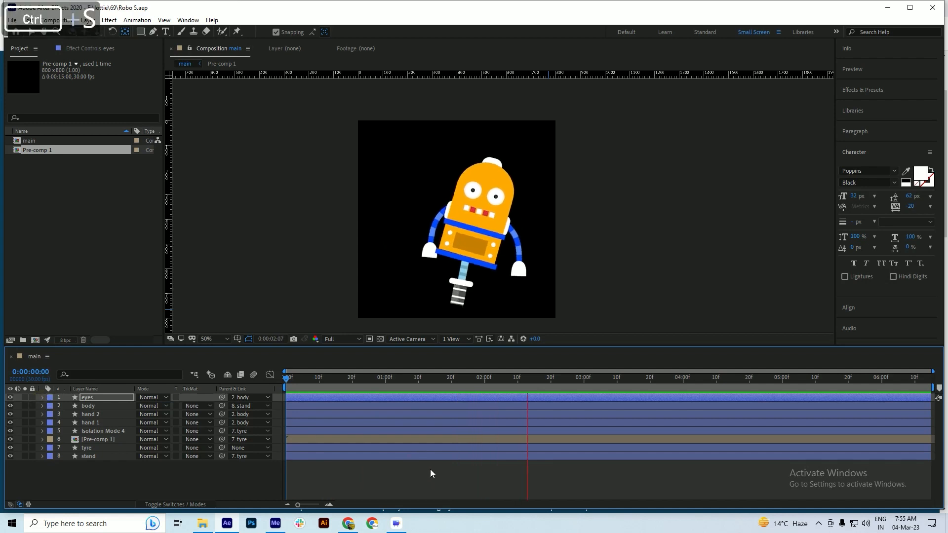